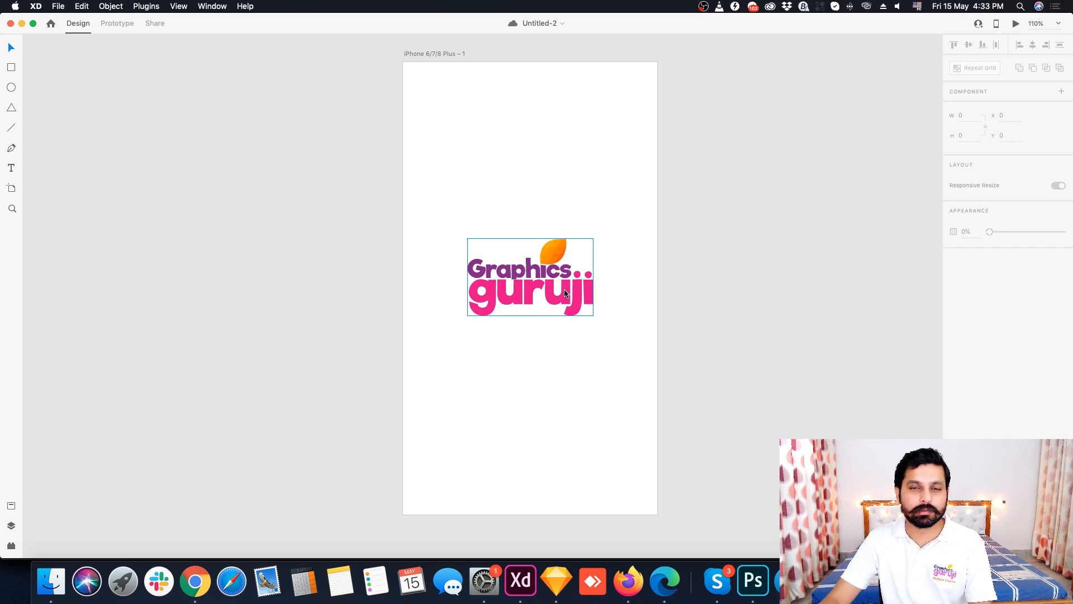
pyautogui.click(565, 293)
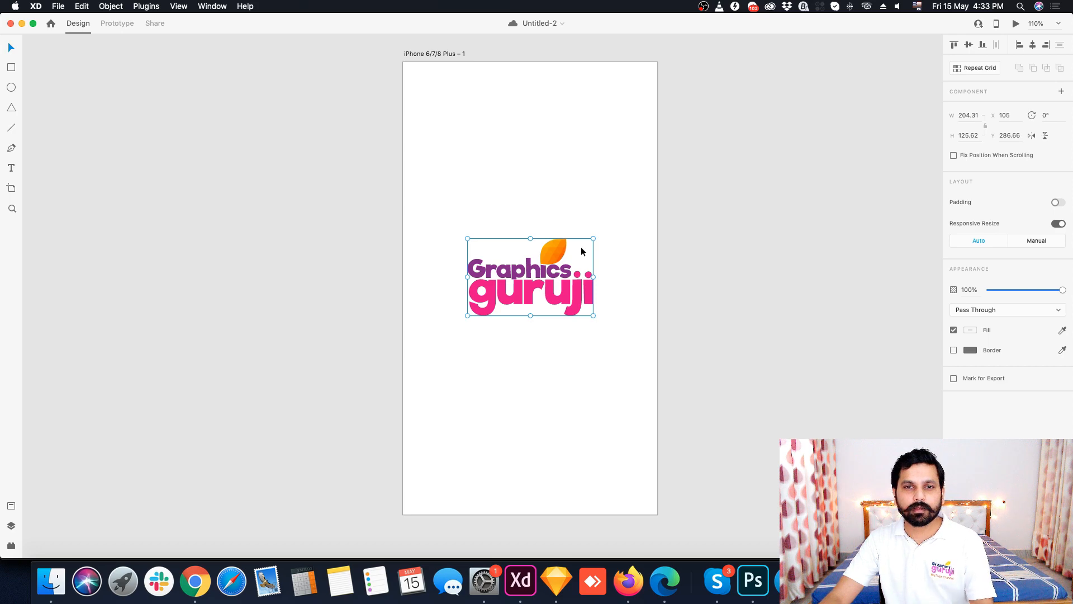
pyautogui.click(441, 54)
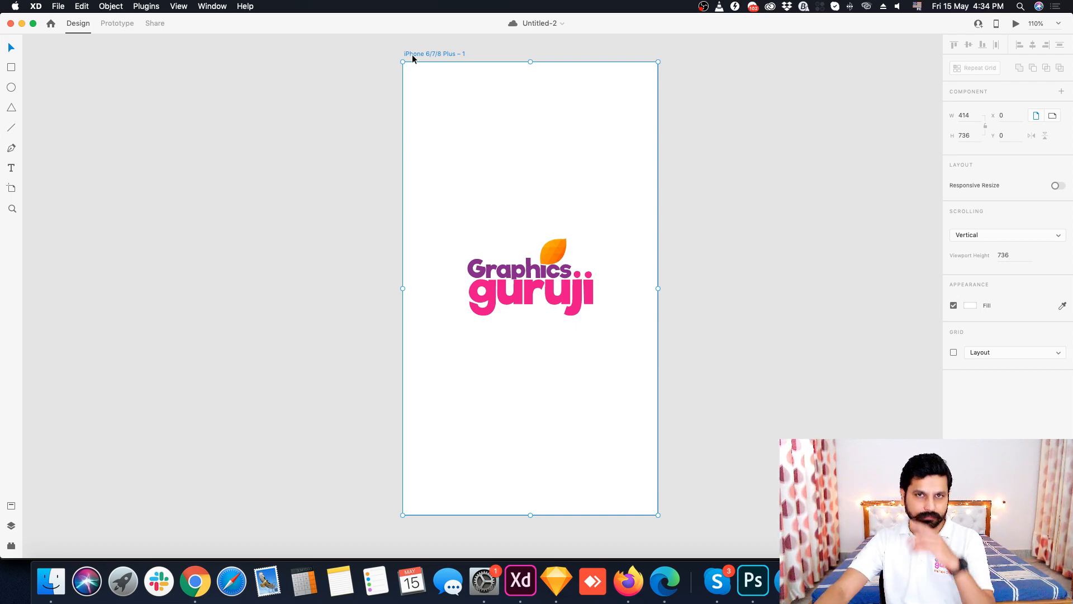
pyautogui.click(697, 248)
pyautogui.scroll(-2, 398, 232)
pyautogui.scroll(4, 649, 255)
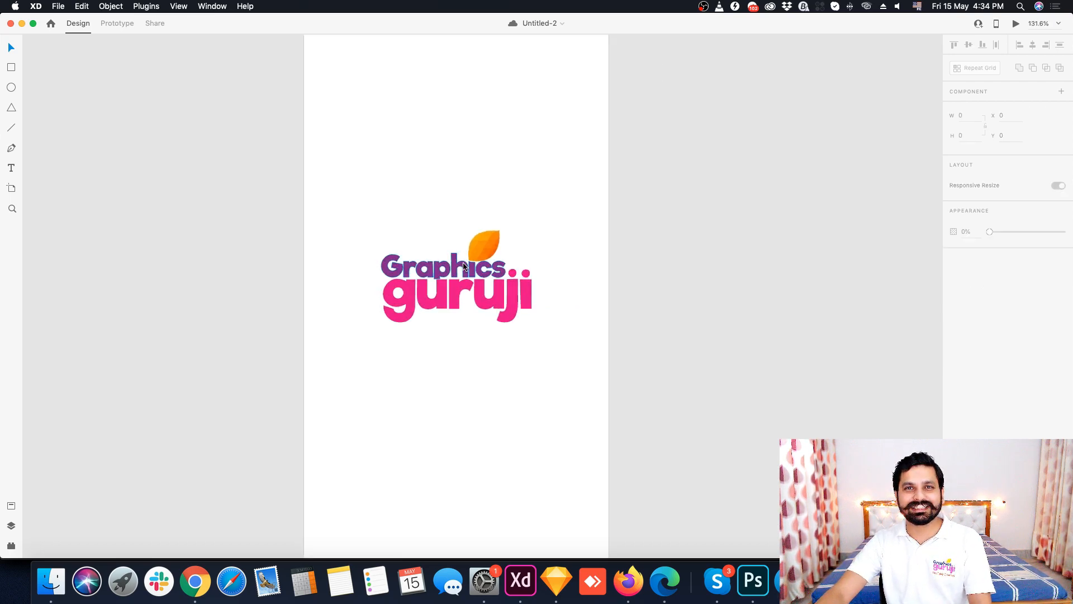
pyautogui.scroll(-3, 463, 266)
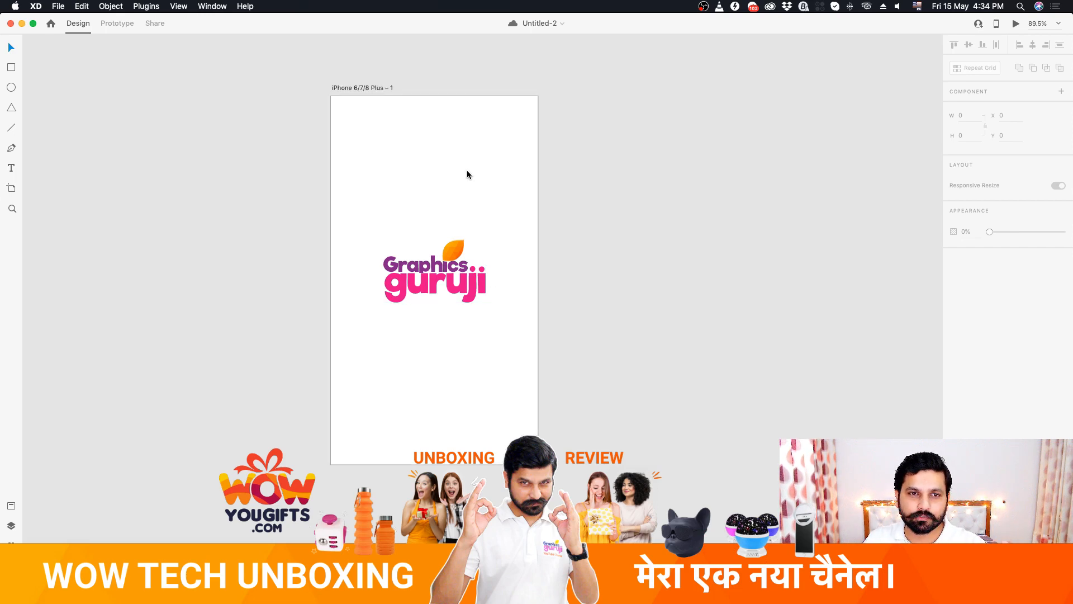
# Step: Duplicate the white logo artboard and fill the copy with the orange sampled from the logo's leaf
pyautogui.click(367, 88)
pyautogui.press('super+d')
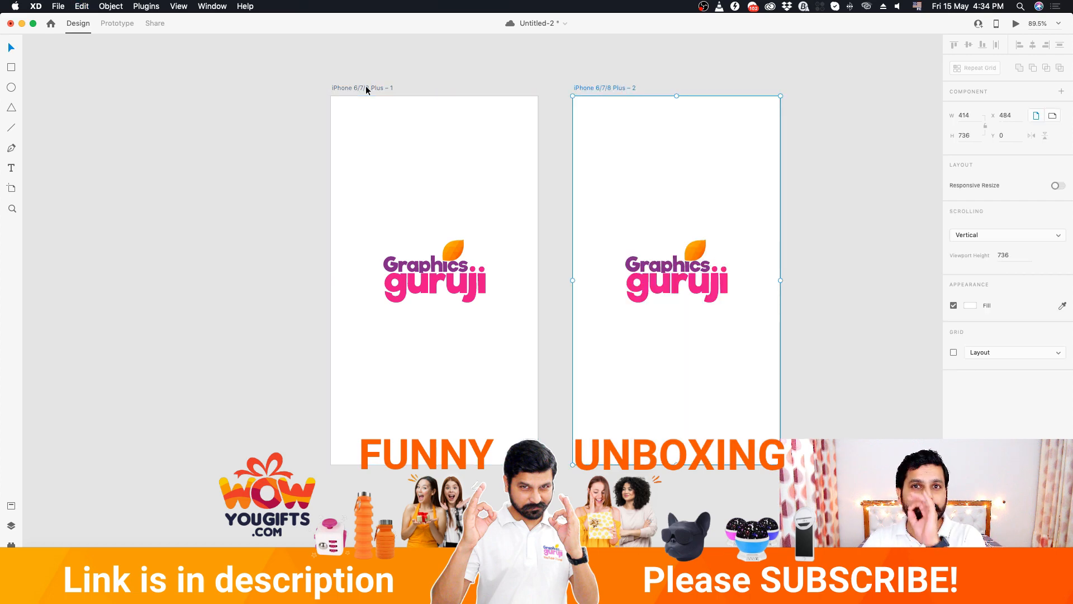
pyautogui.moveTo(839, 95); pyautogui.dragTo(614, 99)
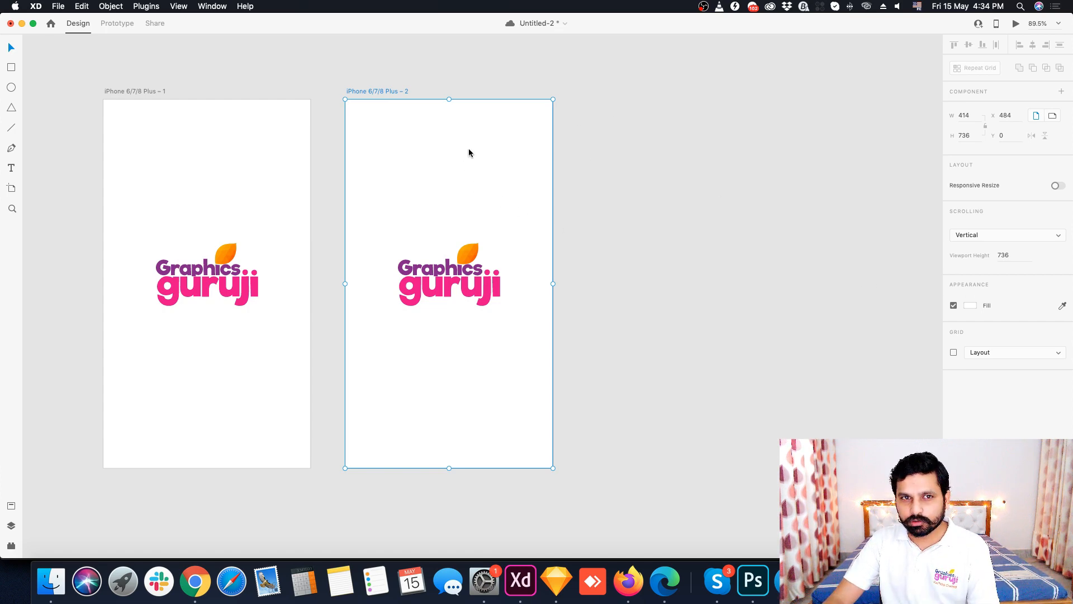
pyautogui.click(1063, 305)
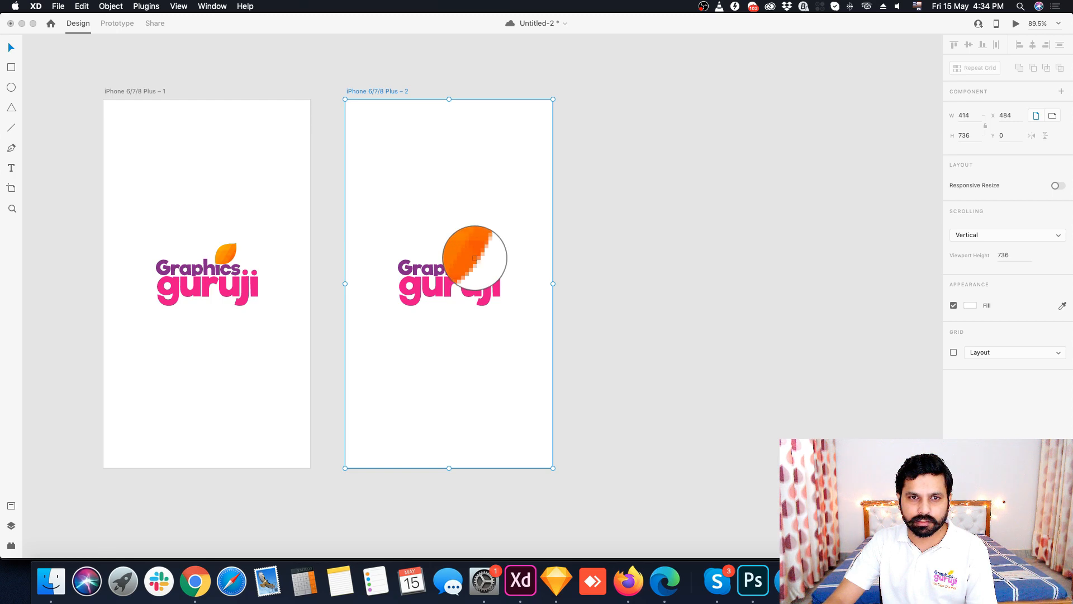
pyautogui.click(471, 253)
pyautogui.click(629, 265)
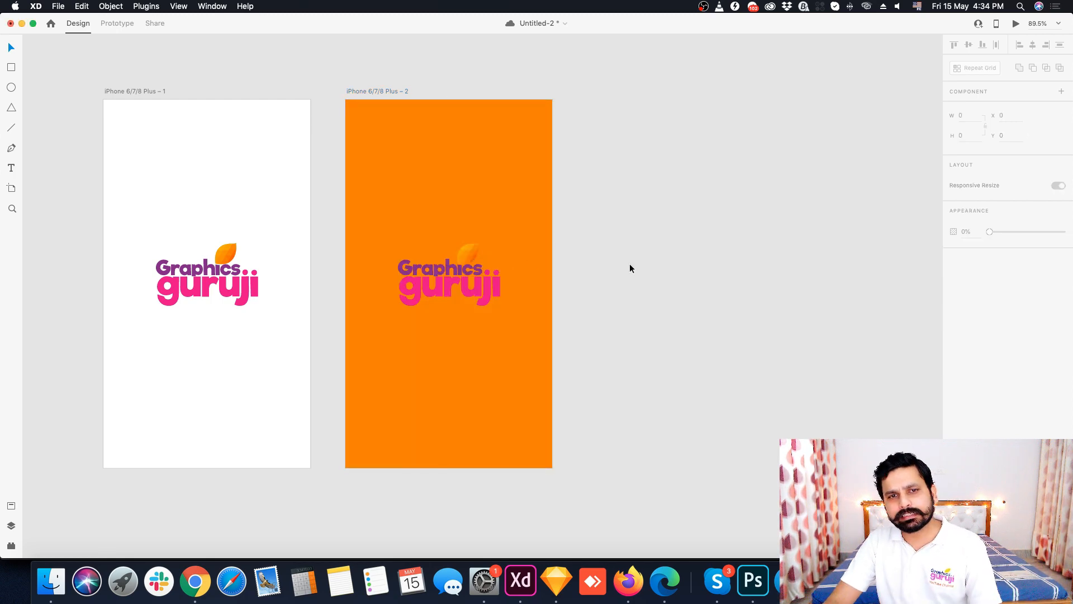
# Step: Set the fill of the logo lettering on the orange artboard to white
pyautogui.click(461, 296)
pyautogui.moveTo(462, 296); pyautogui.dragTo(474, 273)
pyautogui.press('super+z')
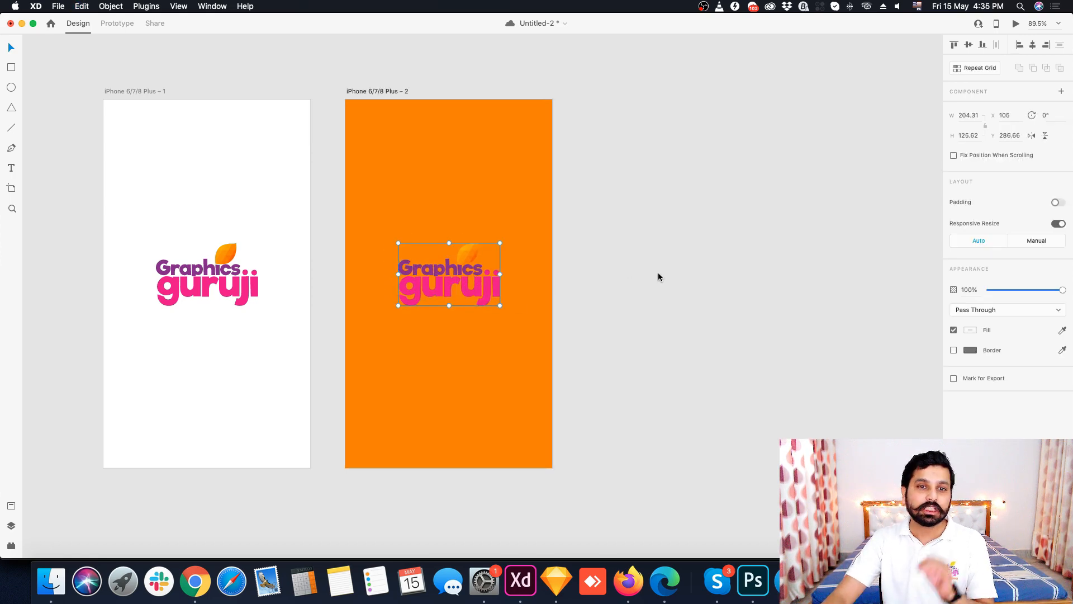
pyautogui.click(973, 332)
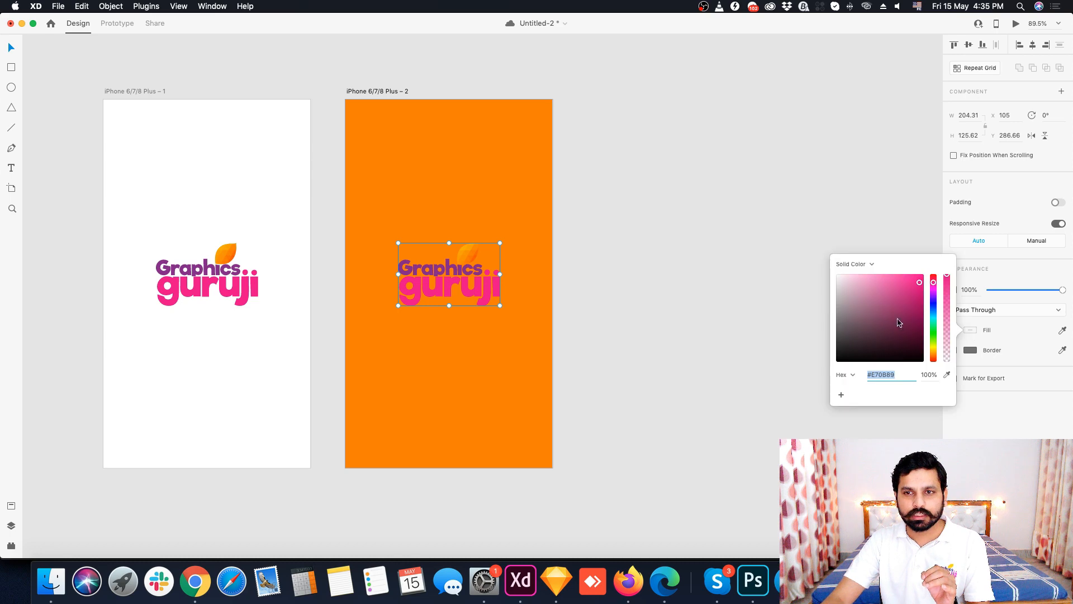
pyautogui.moveTo(897, 319); pyautogui.dragTo(798, 244)
pyautogui.click(595, 285)
# Step: Set the fill of the leaf in the orange artboard's logo to white and save the document
pyautogui.click(465, 254)
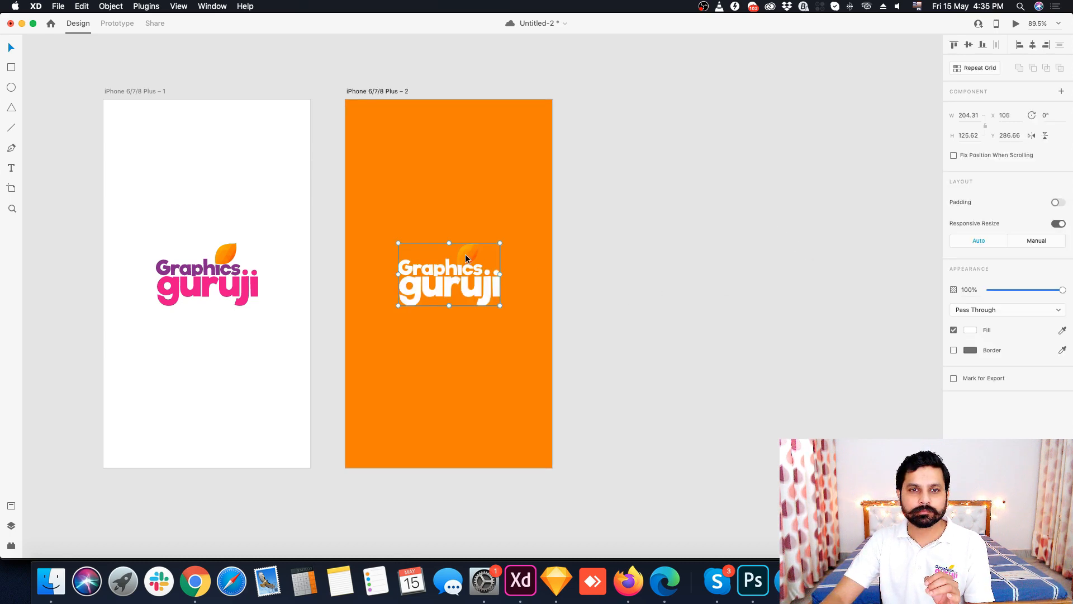
pyautogui.click(465, 253)
pyautogui.click(971, 295)
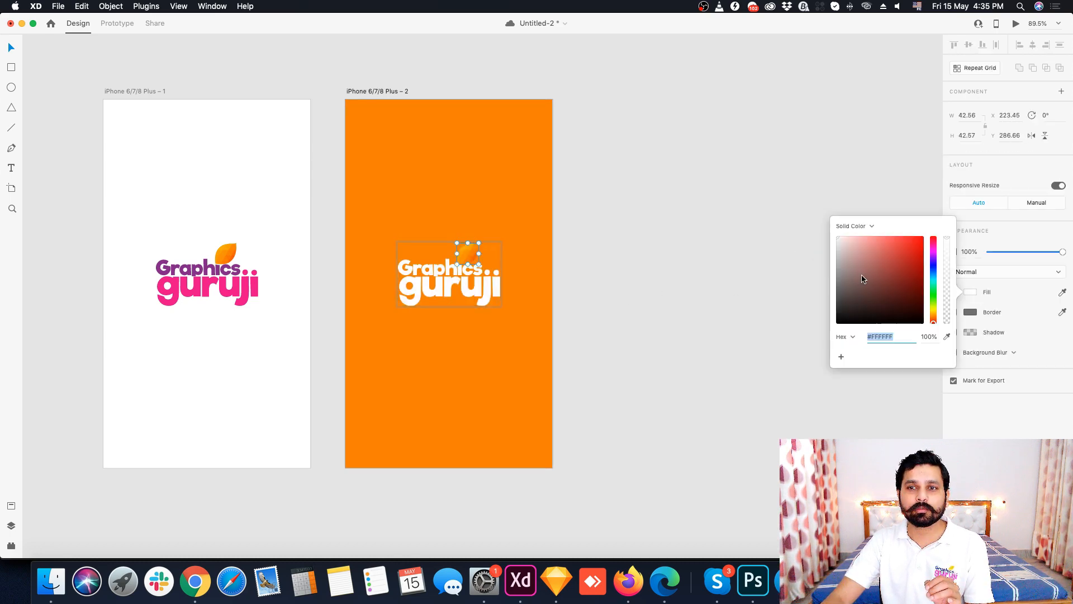
pyautogui.moveTo(867, 279); pyautogui.dragTo(725, 184)
pyautogui.click(727, 190)
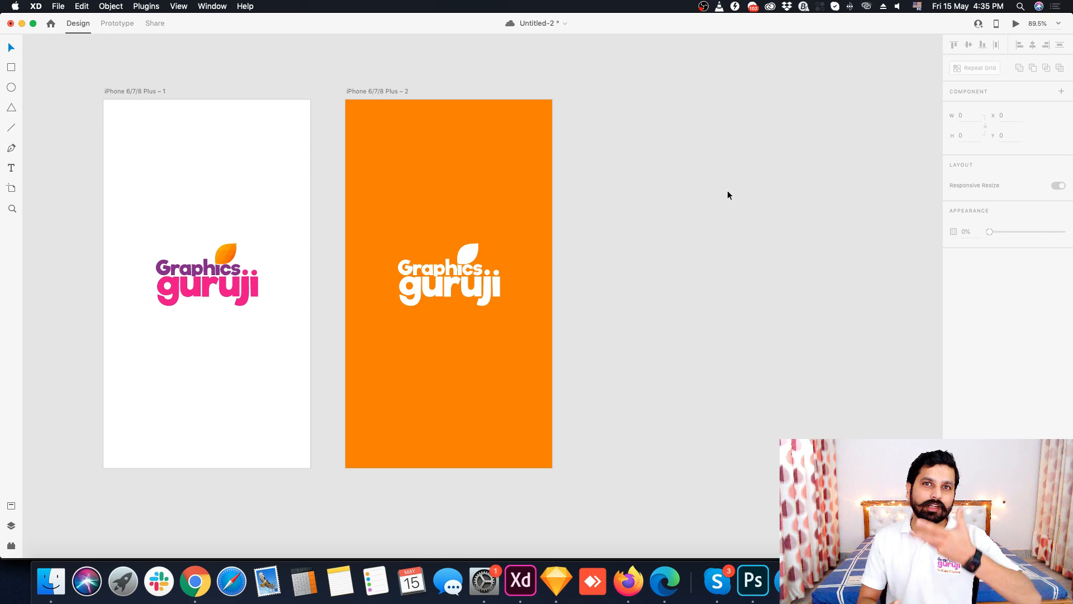
pyautogui.press('super+s')
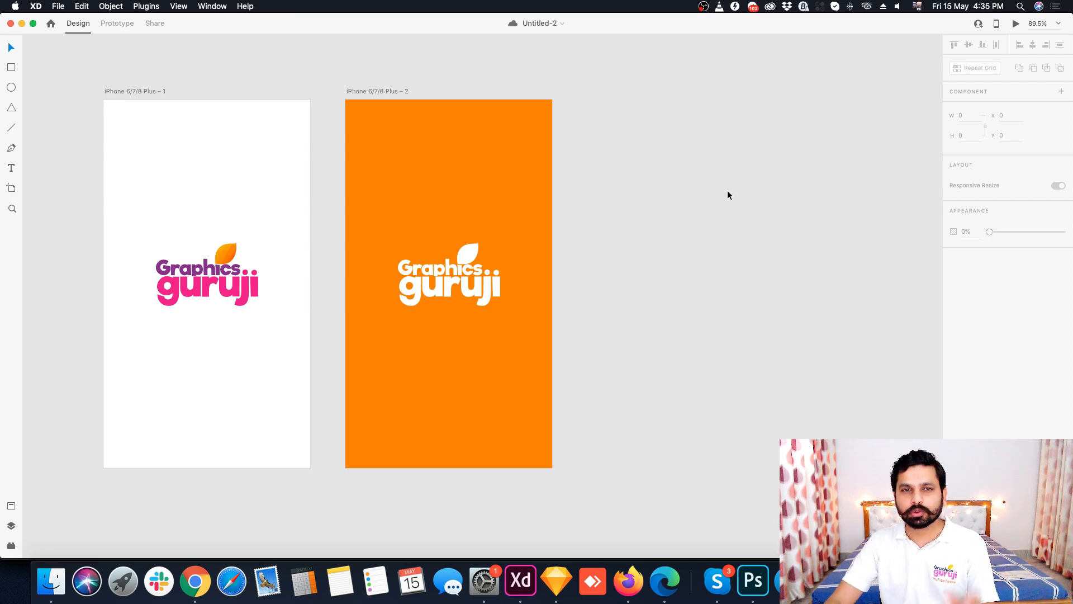
# Step: Duplicate the orange artboard and fill the copy with the pink sampled from the "guruji" lettering of the original logo
pyautogui.click(468, 286)
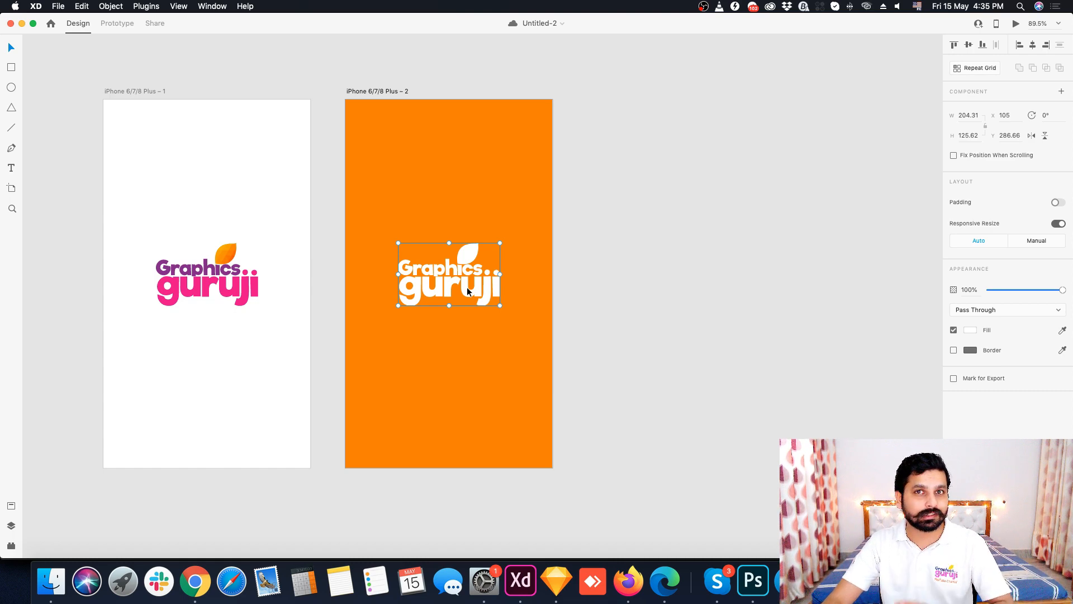
pyautogui.click(687, 289)
pyautogui.click(377, 88)
pyautogui.press('super+c')
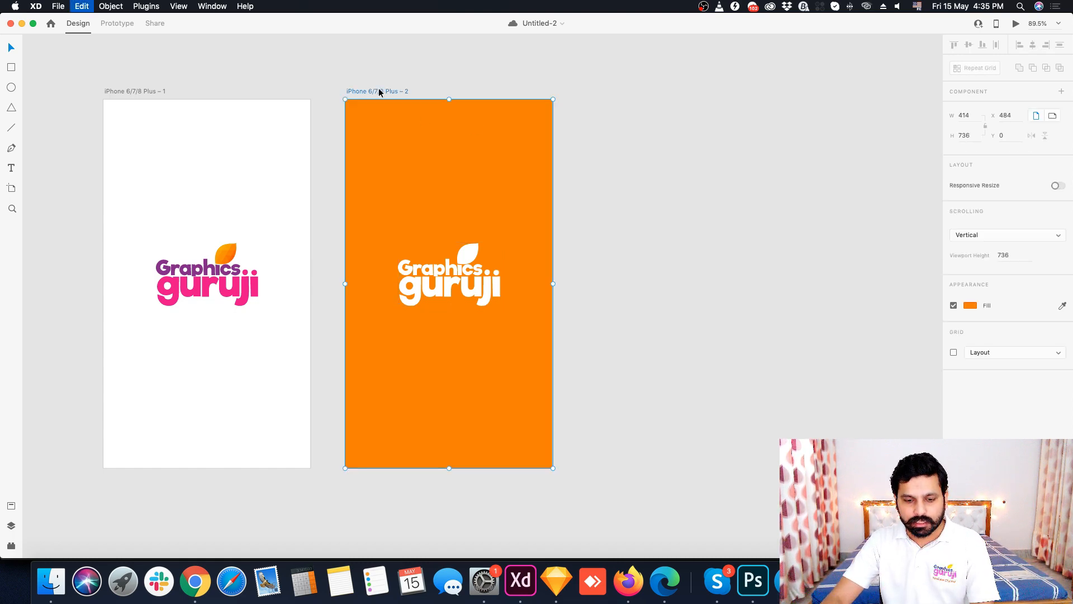
pyautogui.press('super+v')
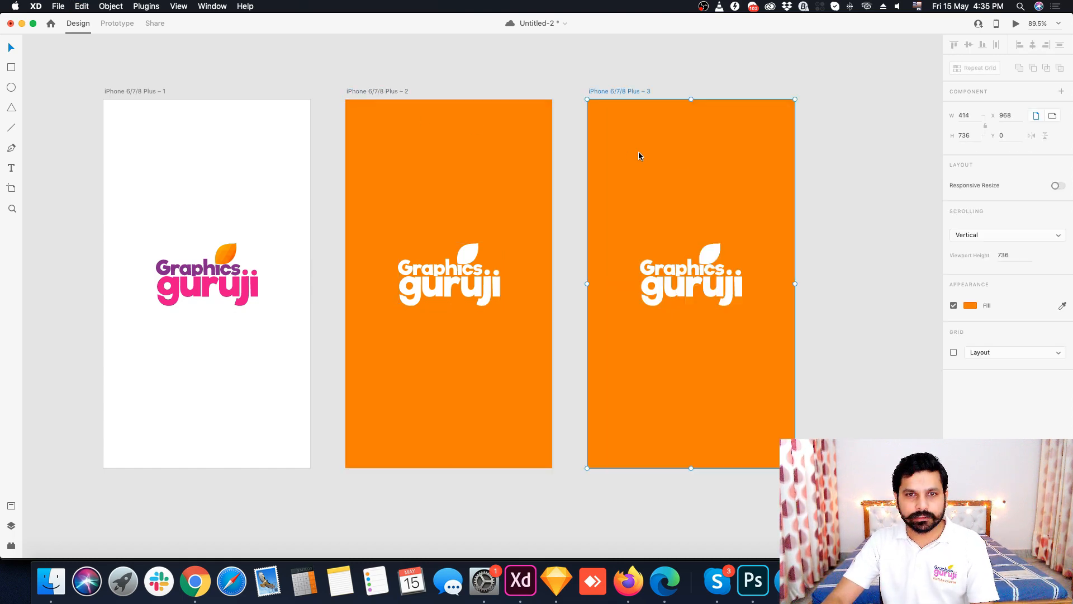
pyautogui.click(1063, 307)
pyautogui.click(254, 290)
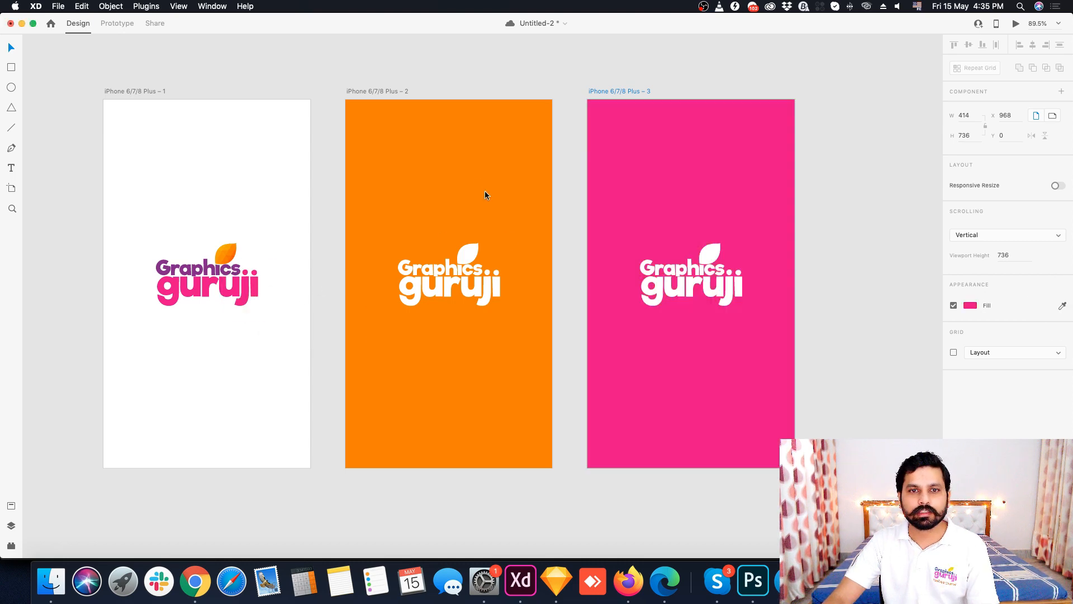
pyautogui.click(564, 225)
# Step: Duplicate the pink artboard and fill the copy with the purple sampled from the "Graphics" lettering of the original logo
pyautogui.hscroll(3, 444, 247)
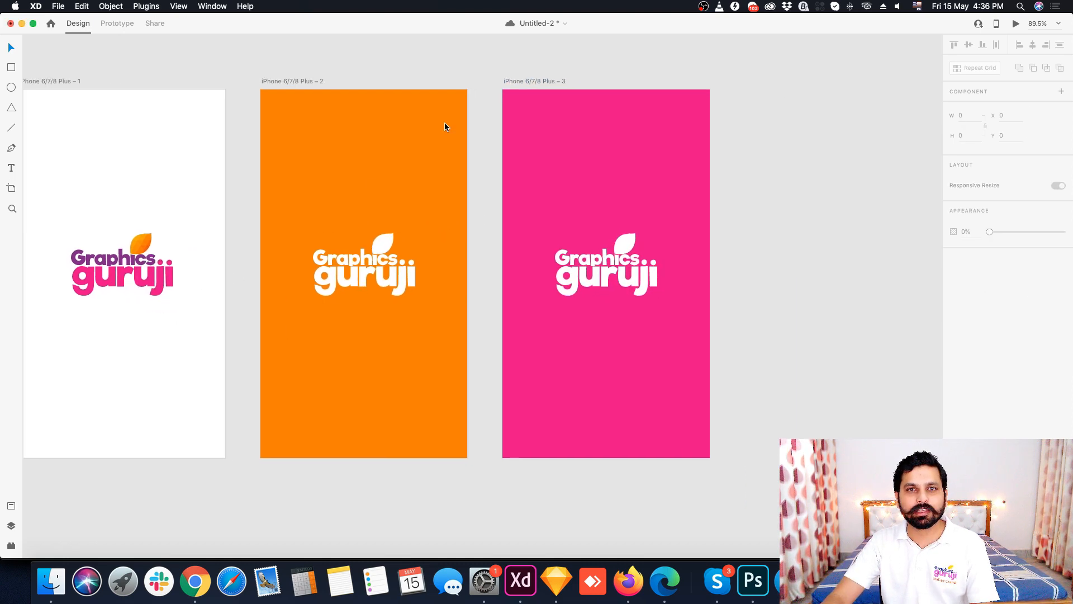
pyautogui.click(509, 82)
pyautogui.press('super+c')
pyautogui.press('super+v')
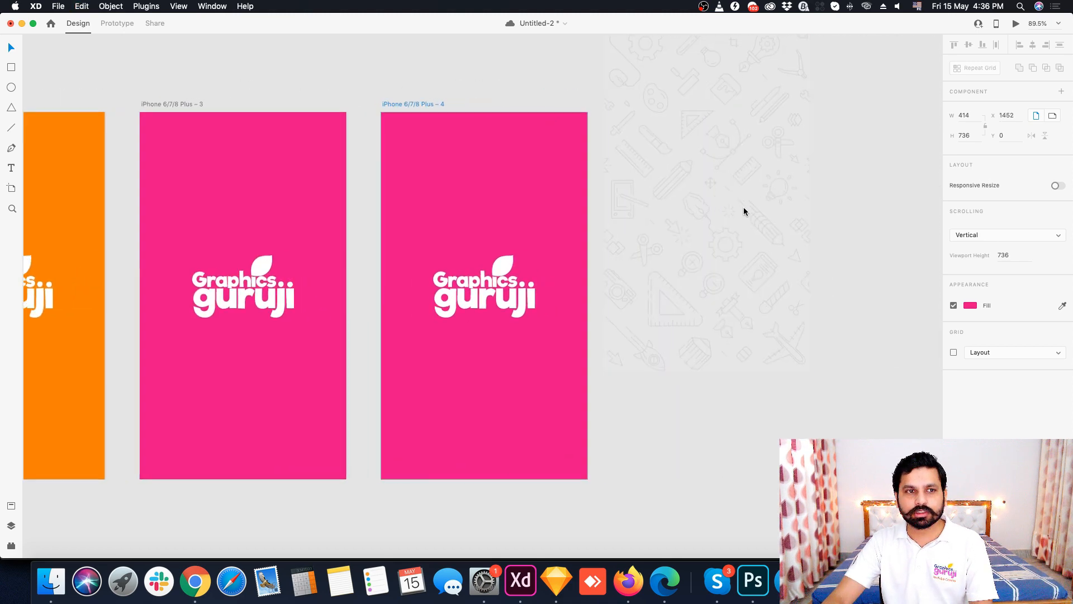
pyautogui.scroll(-5, 745, 211)
pyautogui.scroll(3, 402, 216)
pyautogui.scroll(2, 283, 275)
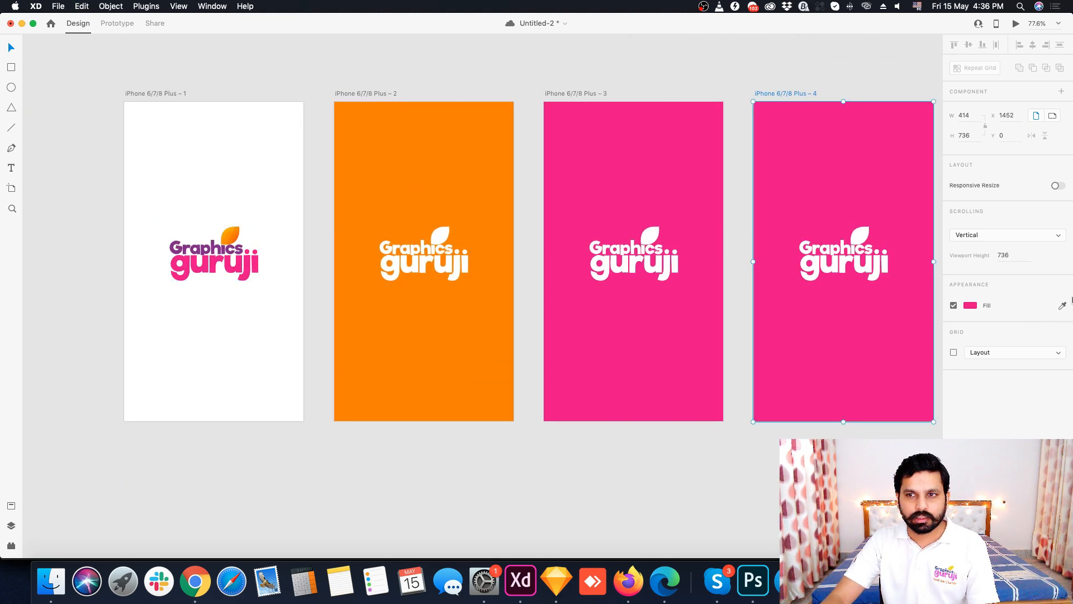
pyautogui.click(1062, 306)
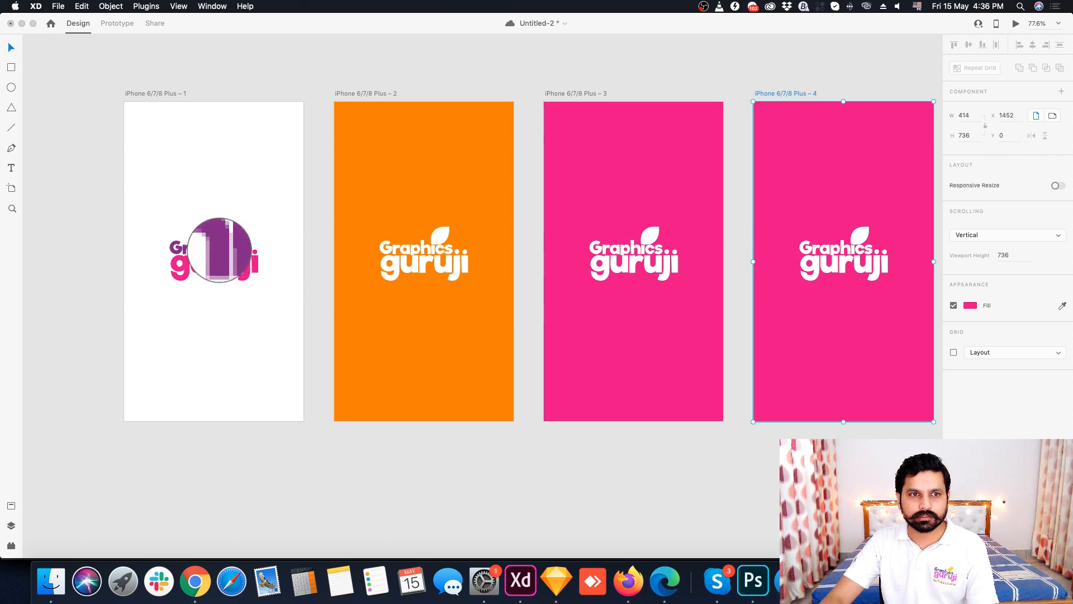
pyautogui.click(220, 250)
pyautogui.click(450, 425)
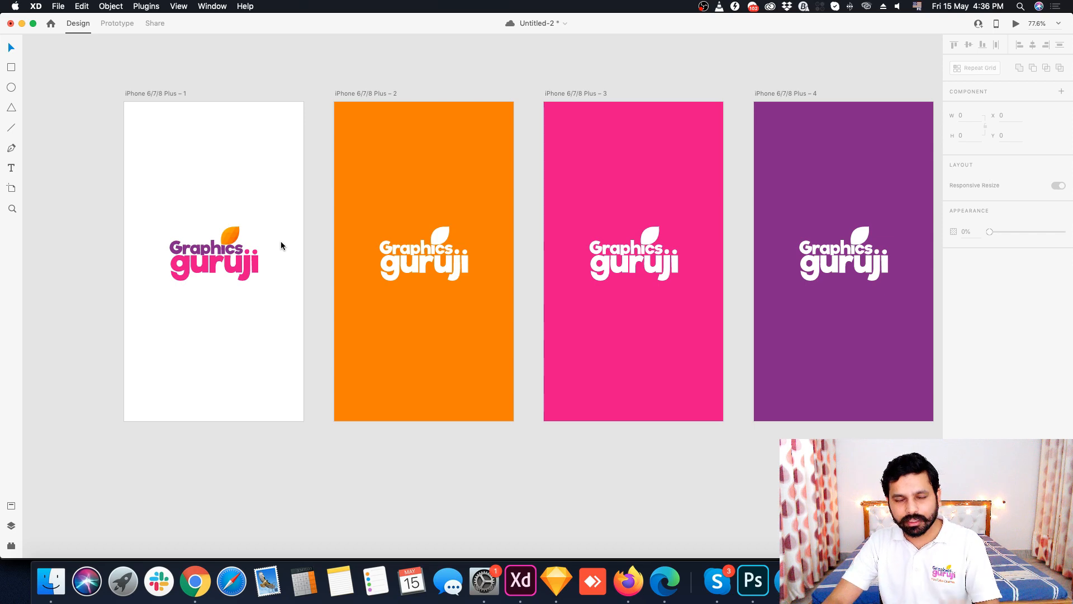
# Step: Move the white artboard further away from the orange one and duplicate it into the gap between them
pyautogui.moveTo(167, 93); pyautogui.dragTo(27, 94)
pyautogui.hscroll(-10, 426, 166)
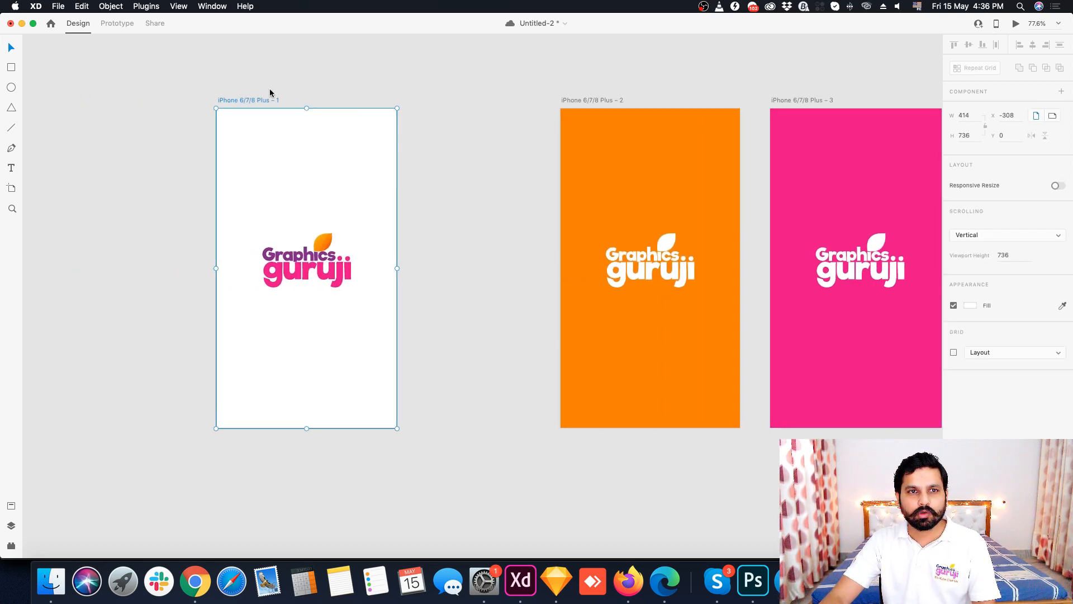
pyautogui.moveTo(243, 99); pyautogui.dragTo(183, 99)
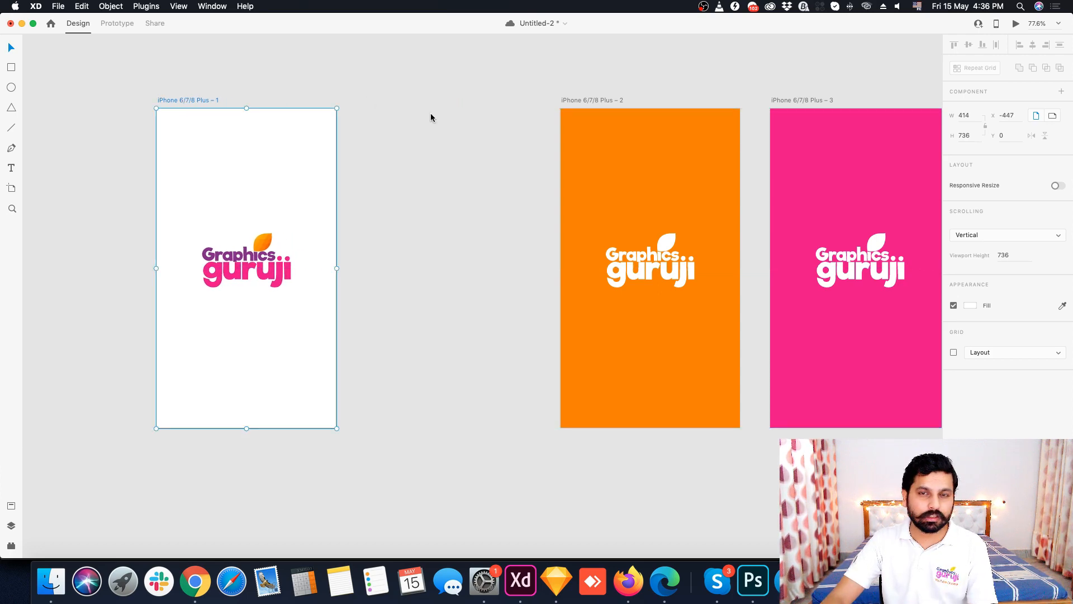
pyautogui.press('super+d')
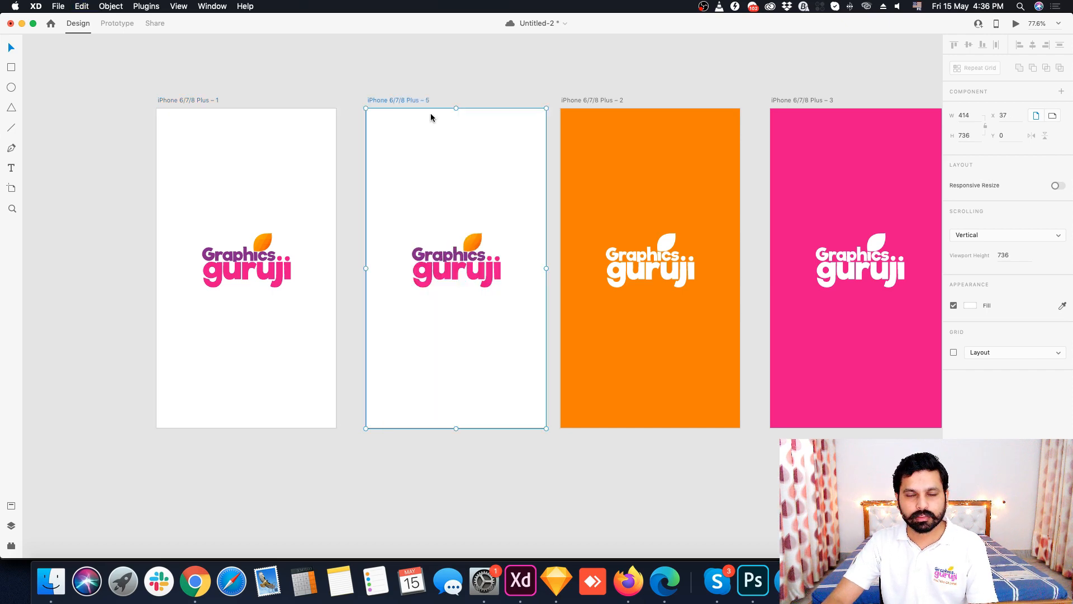
# Step: Move the tool-icon pattern image from beyond the last artboard to the empty canvas beside the first white artboard
pyautogui.click(438, 76)
pyautogui.press('super+0')
pyautogui.moveTo(910, 129); pyautogui.dragTo(121, 188)
pyautogui.scroll(5, 117, 193)
pyautogui.scroll(3, 109, 203)
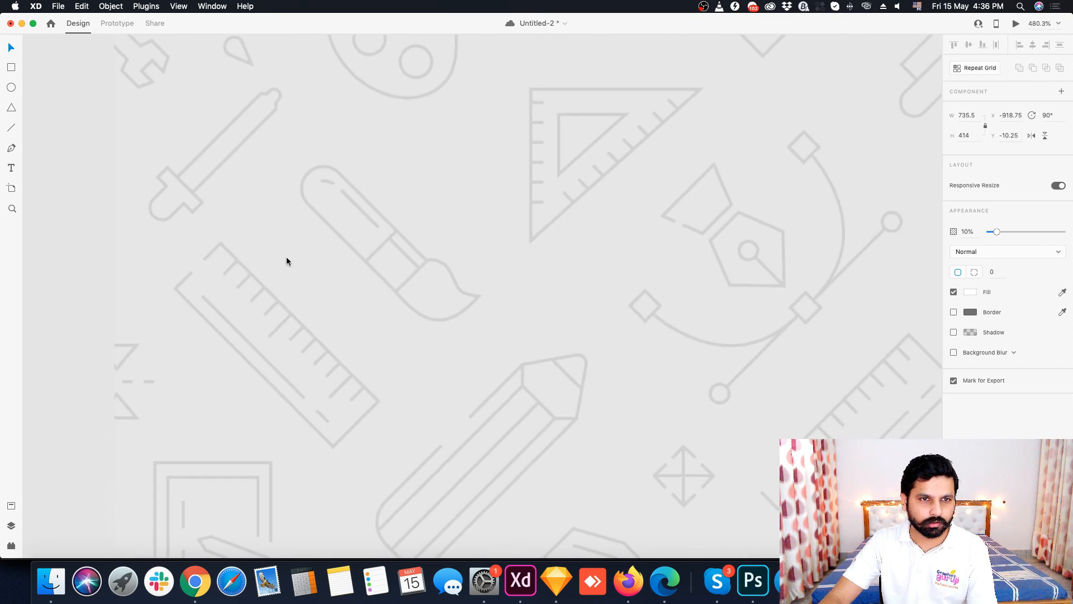
pyautogui.scroll(-3, 290, 258)
pyautogui.scroll(5, 457, 272)
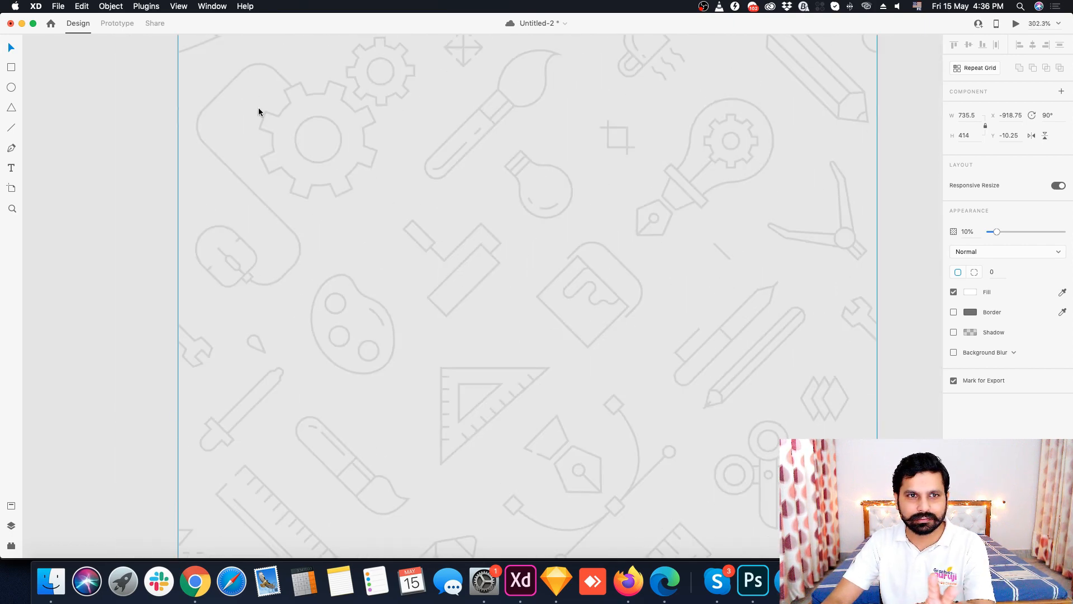
pyautogui.scroll(3, 553, 278)
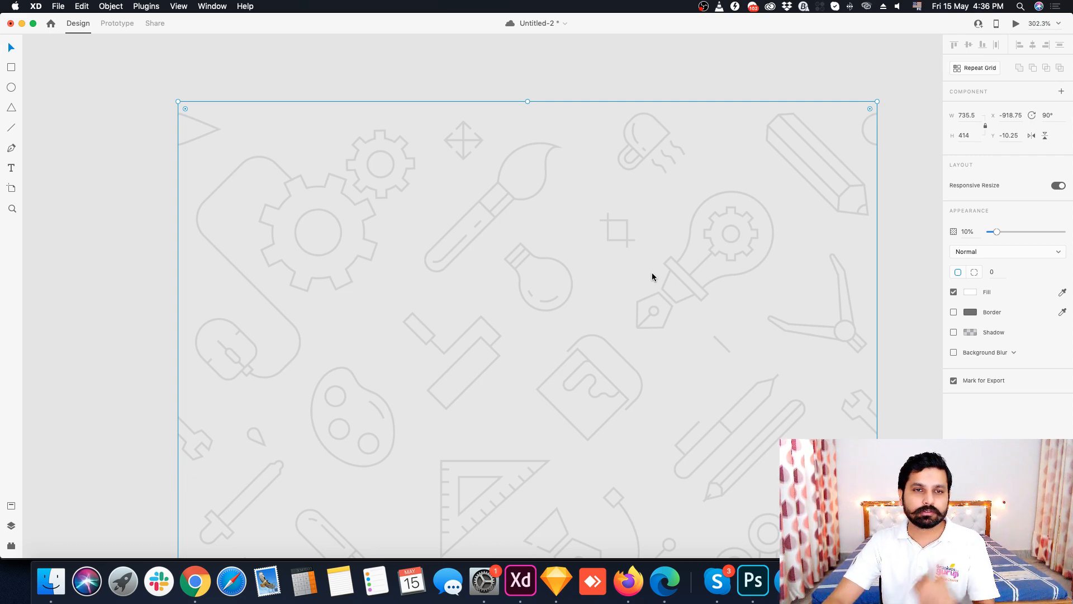
pyautogui.moveTo(527, 284); pyautogui.dragTo(488, 214)
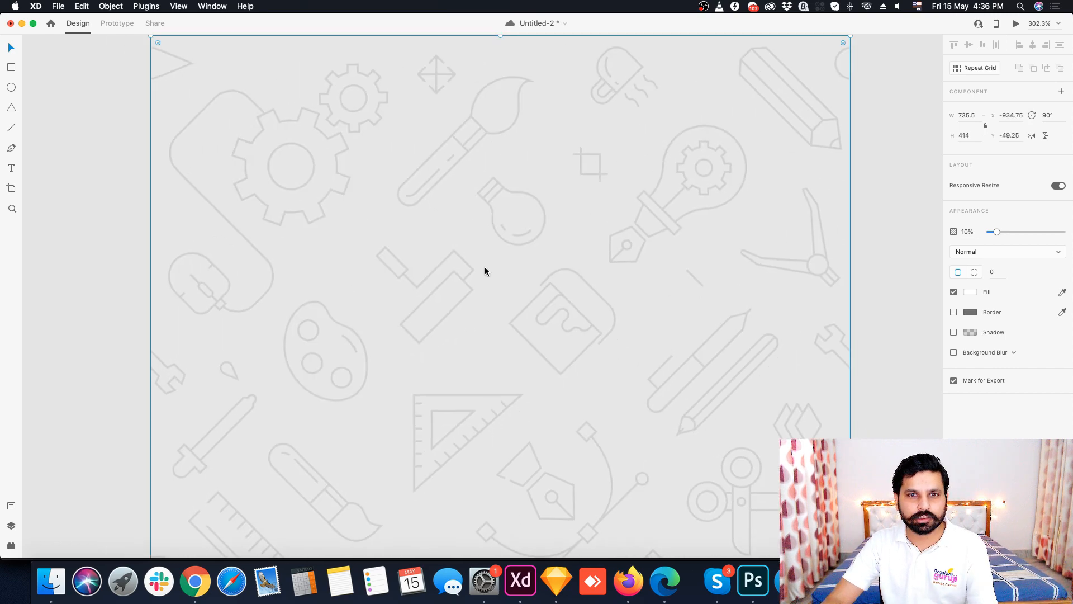
pyautogui.press('super+0')
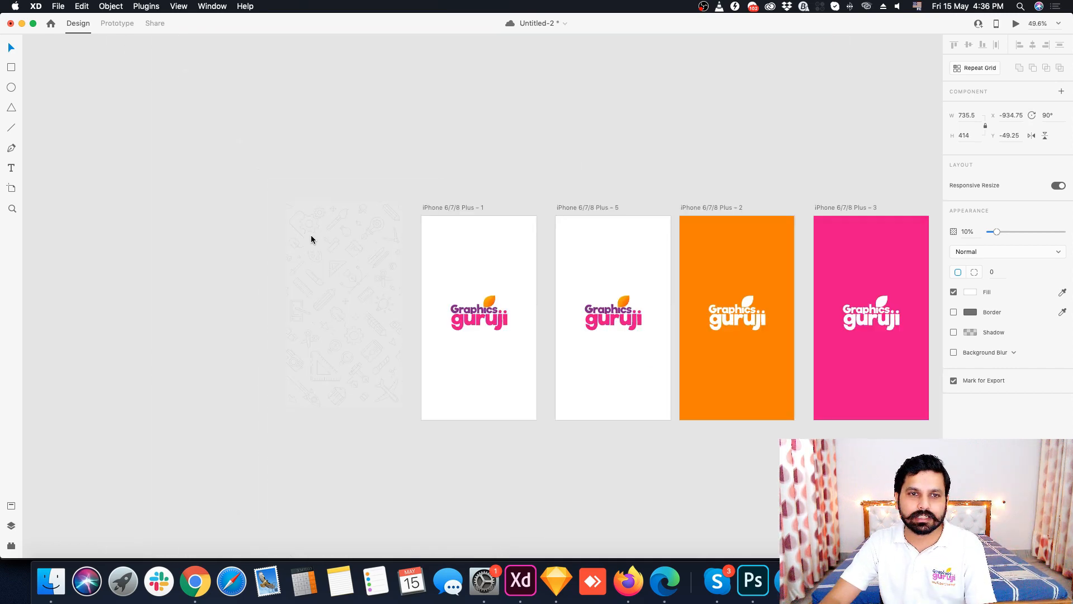
# Step: Place the tool-icon pattern on the duplicated white artboard, center it horizontally and vertically, and send it behind the logo
pyautogui.moveTo(311, 239); pyautogui.dragTo(604, 288)
pyautogui.scroll(5, 629, 290)
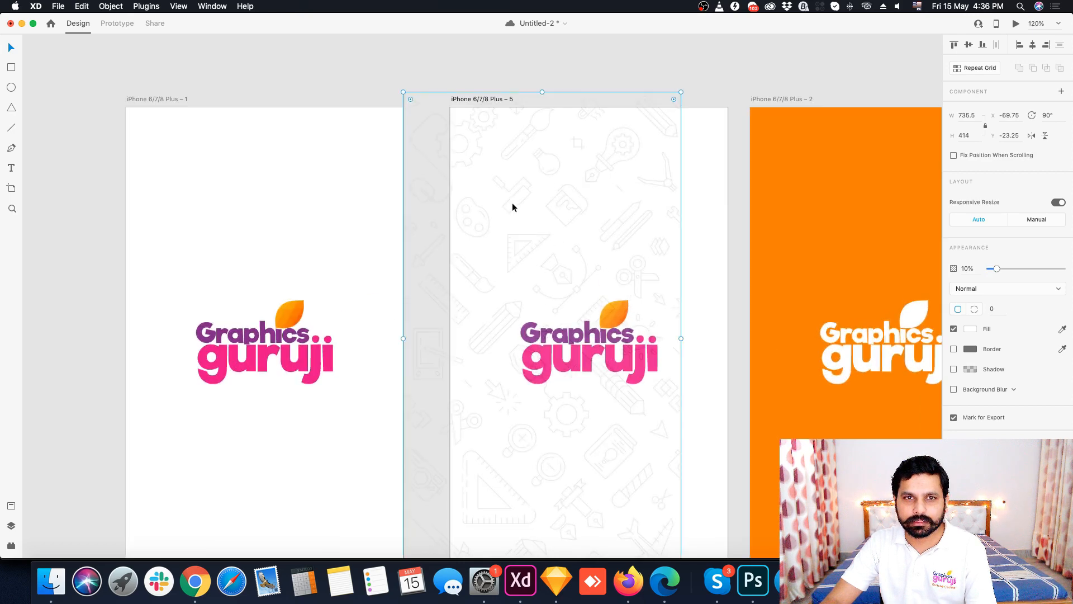
pyautogui.moveTo(513, 208); pyautogui.dragTo(555, 228)
pyautogui.click(1033, 45)
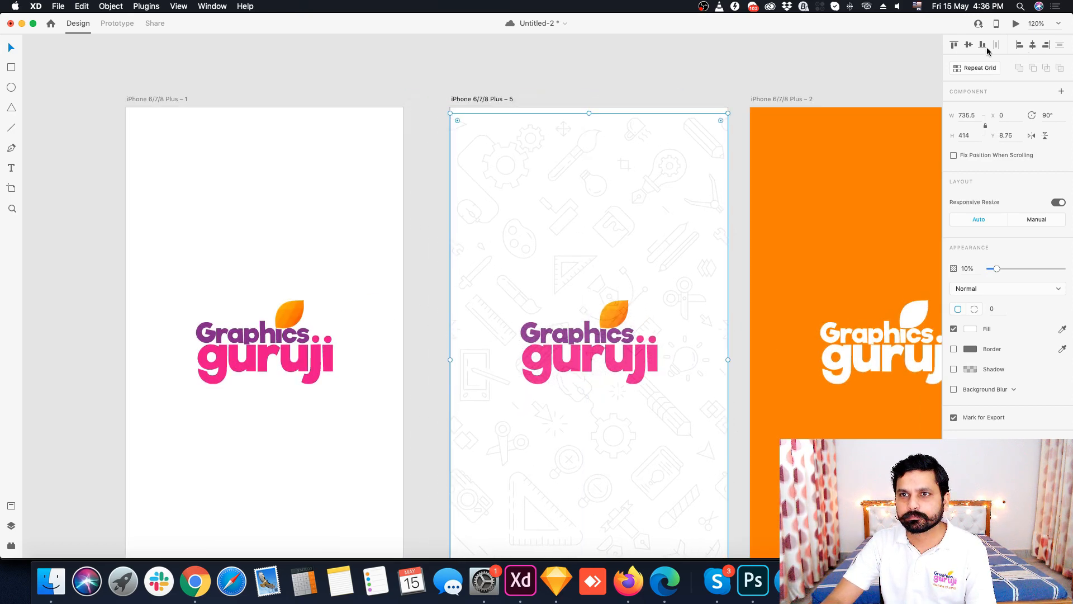
pyautogui.click(968, 45)
pyautogui.click(665, 87)
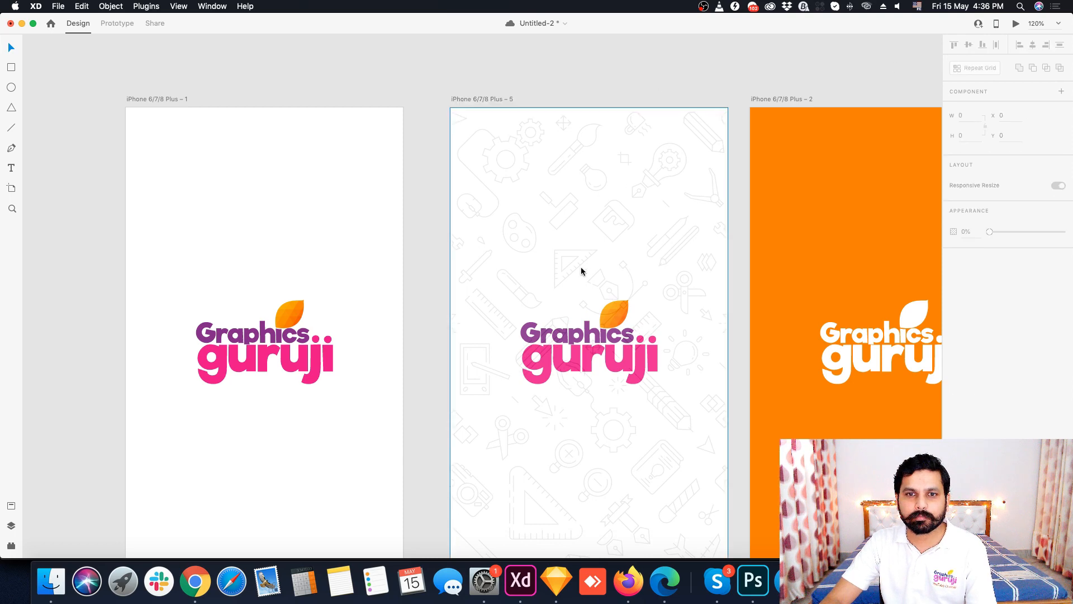
pyautogui.scroll(3, 638, 414)
pyautogui.click(639, 415)
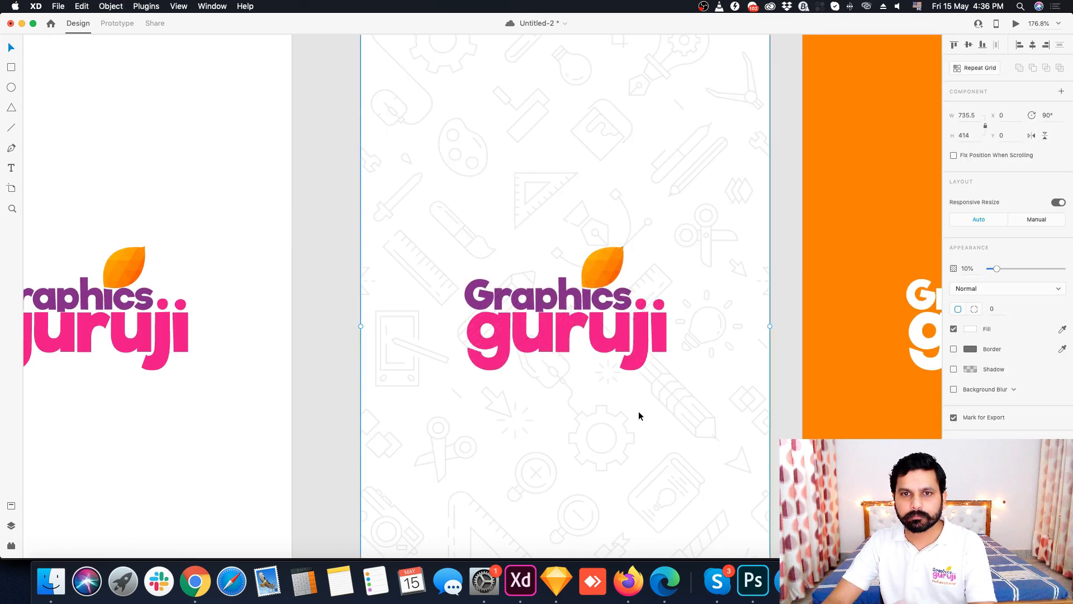
# Step: Deselect the pattern on the duplicated white artboard and save the document
pyautogui.click(342, 232)
pyautogui.scroll(-3, 613, 316)
pyautogui.scroll(2, 588, 439)
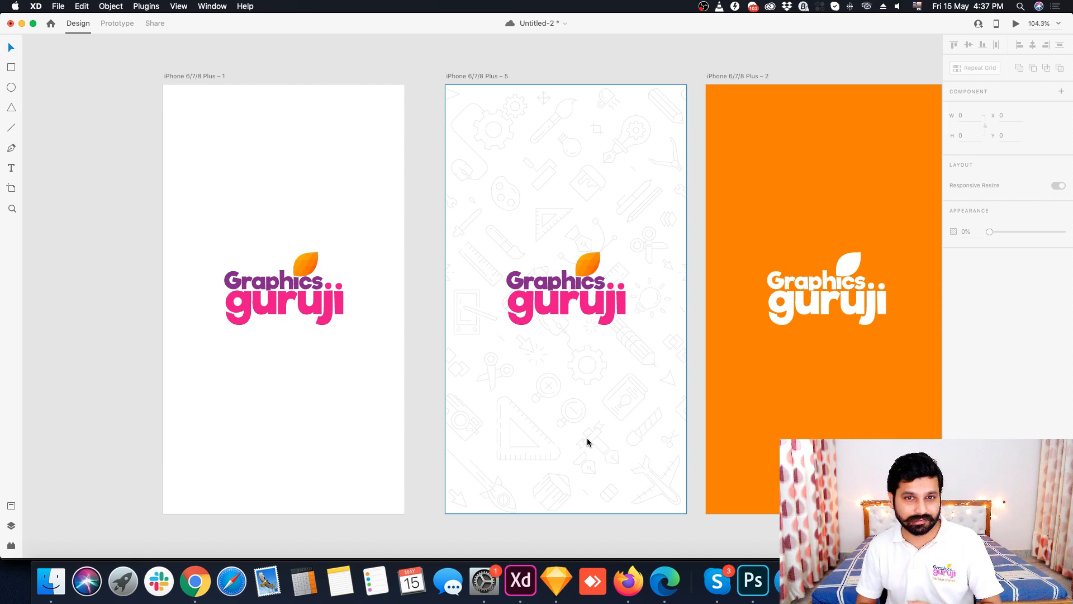
pyautogui.press('cmd+s')
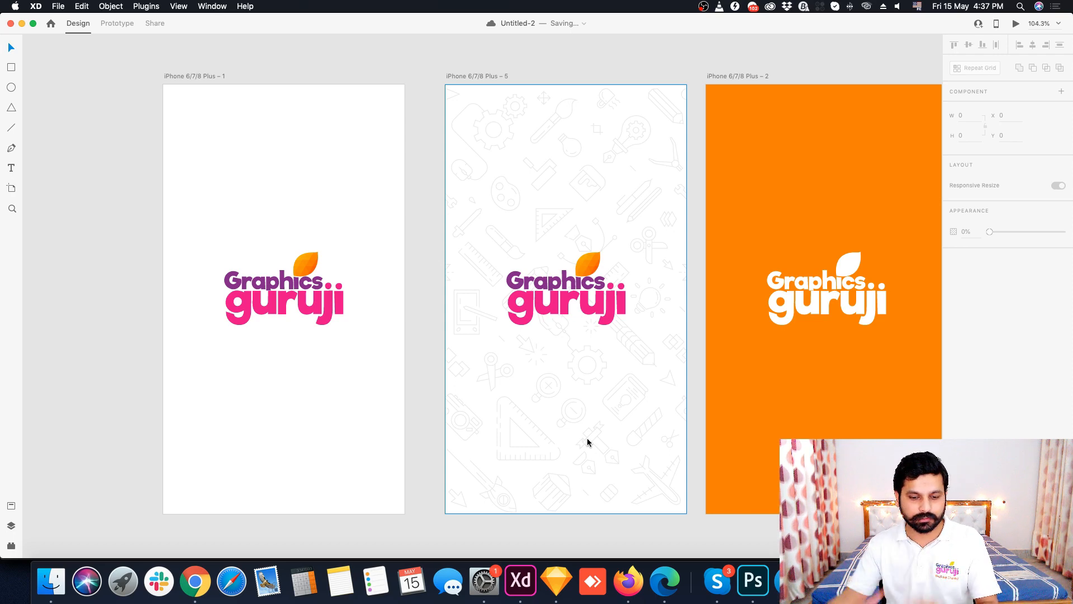
# Step: Copy the tool-icon pattern from the second white artboard and paste it onto the pink artboard
pyautogui.hscroll(10, 774, 376)
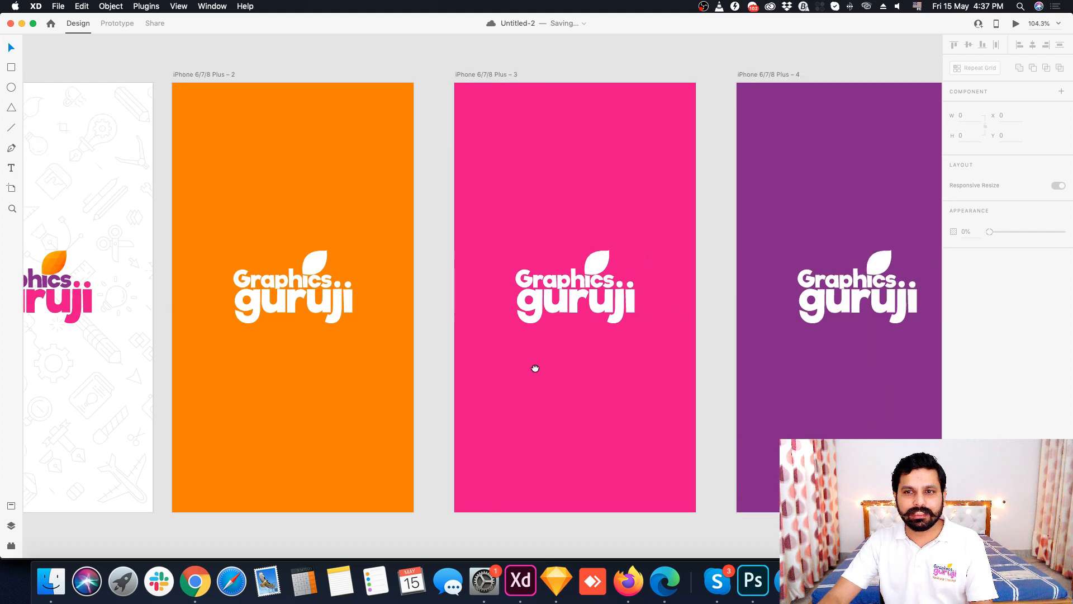
pyautogui.moveTo(536, 368); pyautogui.dragTo(631, 353)
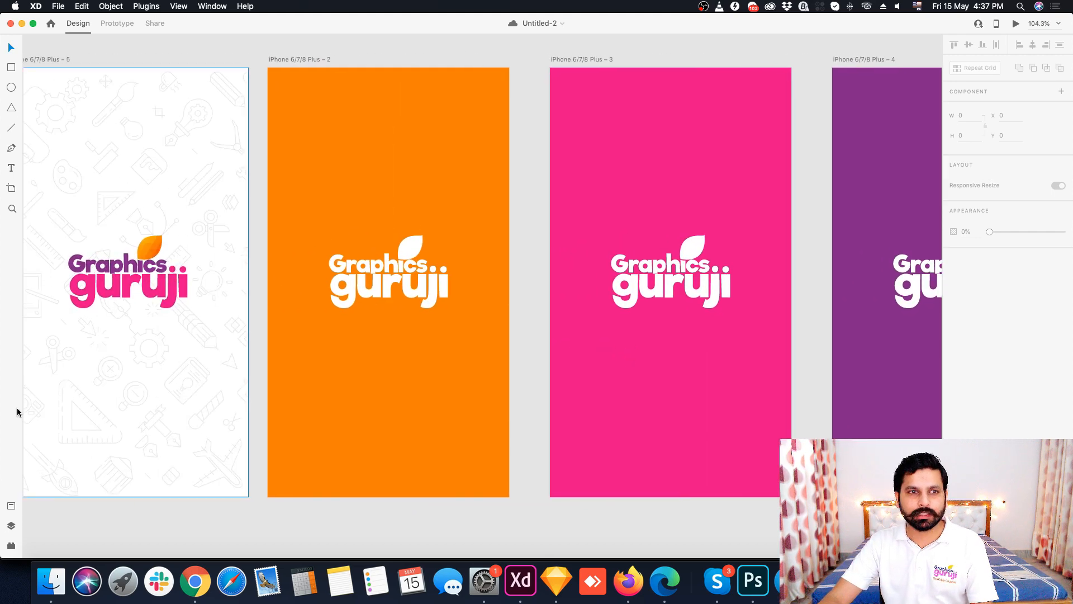
pyautogui.click(133, 371)
pyautogui.press('super+c')
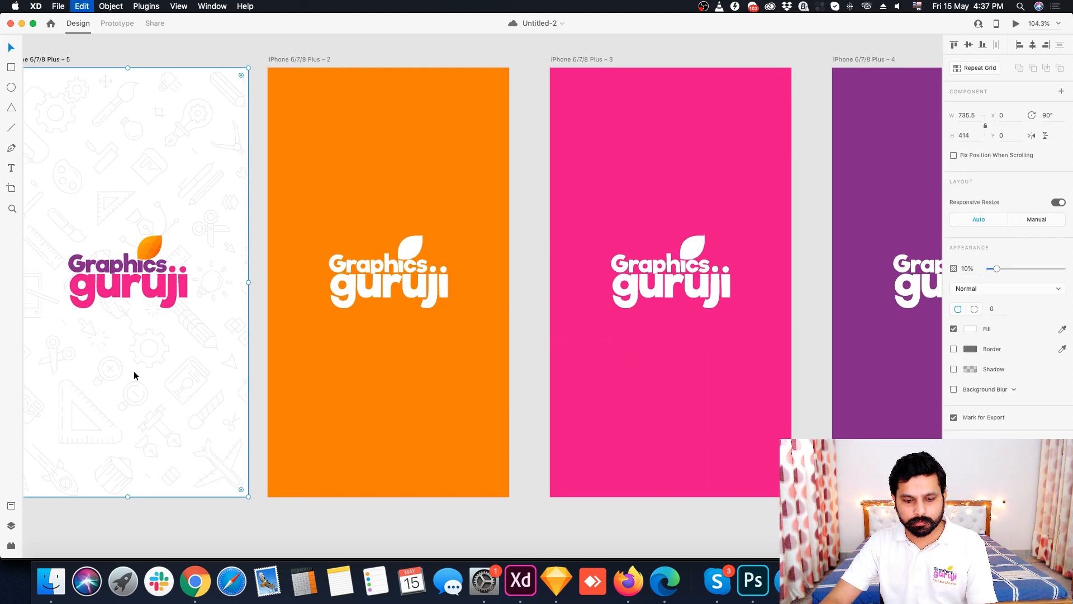
pyautogui.click(618, 395)
pyautogui.press('super+v')
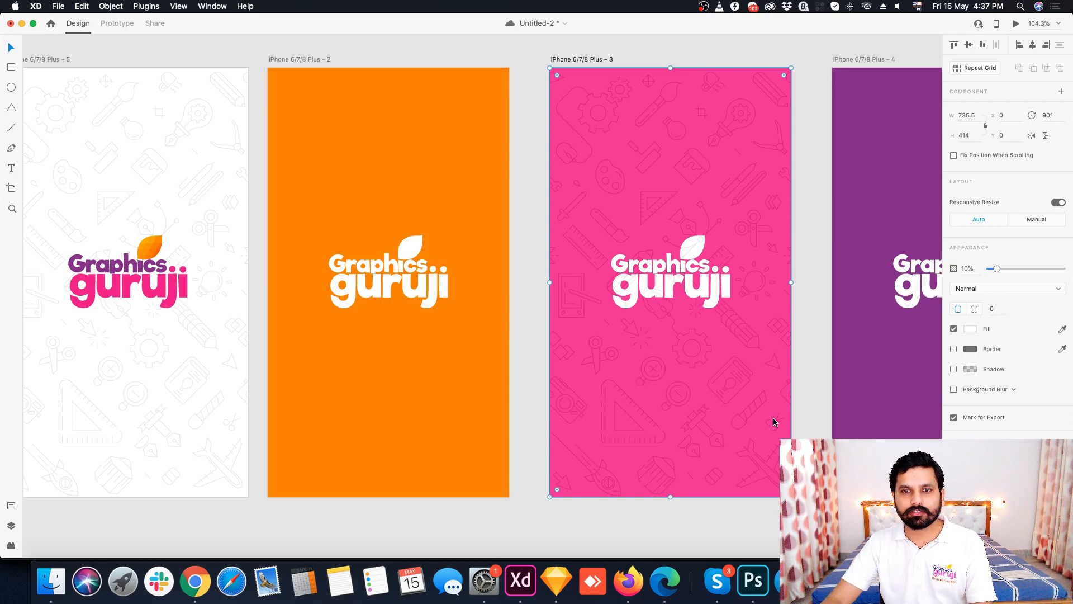
pyautogui.click(826, 376)
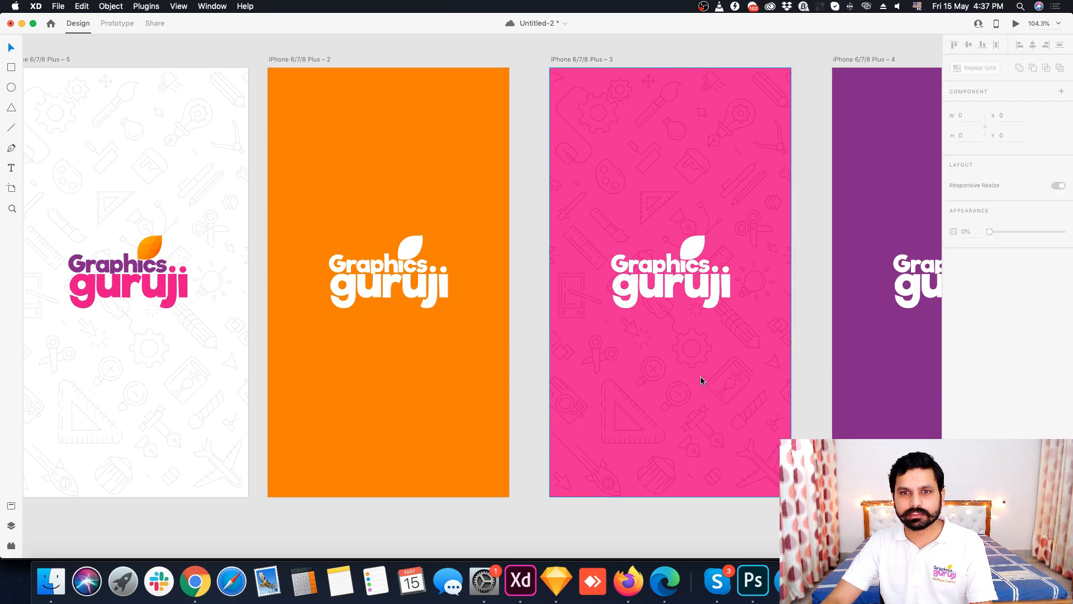
# Step: Paste the copied tool-icon pattern onto the orange artboard and deselect it
pyautogui.scroll(3, 700, 380)
pyautogui.scroll(-5, 696, 376)
pyautogui.scroll(3, 706, 363)
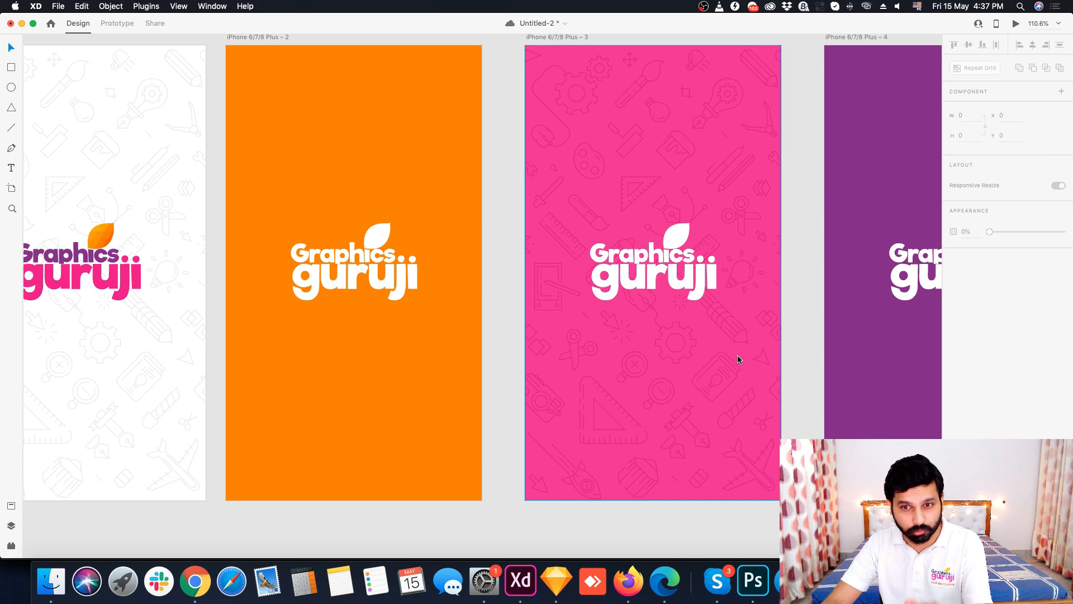
pyautogui.click(738, 359)
pyautogui.click(433, 387)
pyautogui.press('super+v')
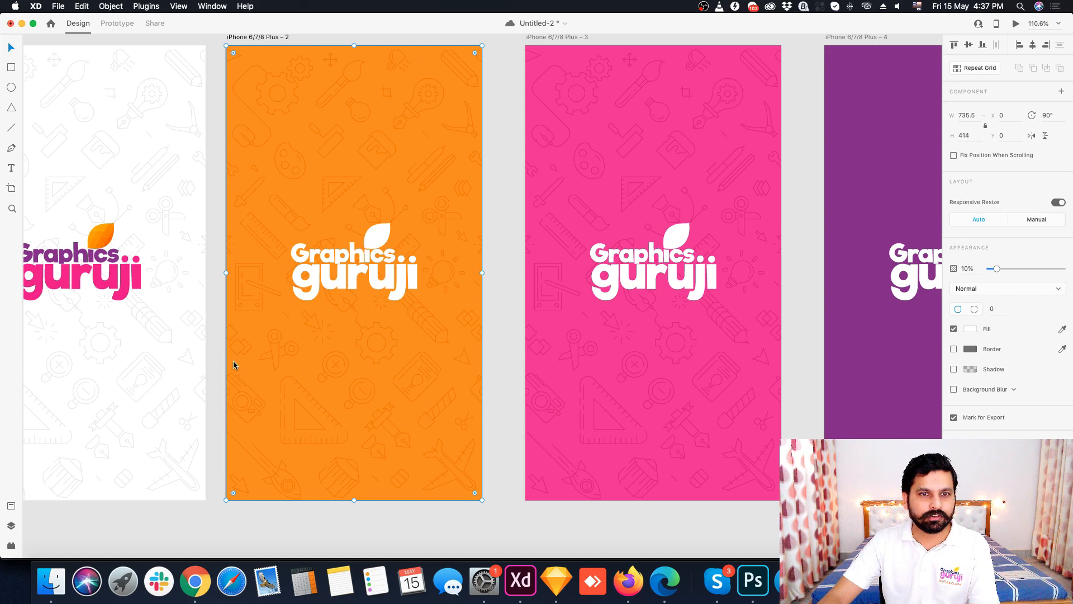
pyautogui.click(371, 526)
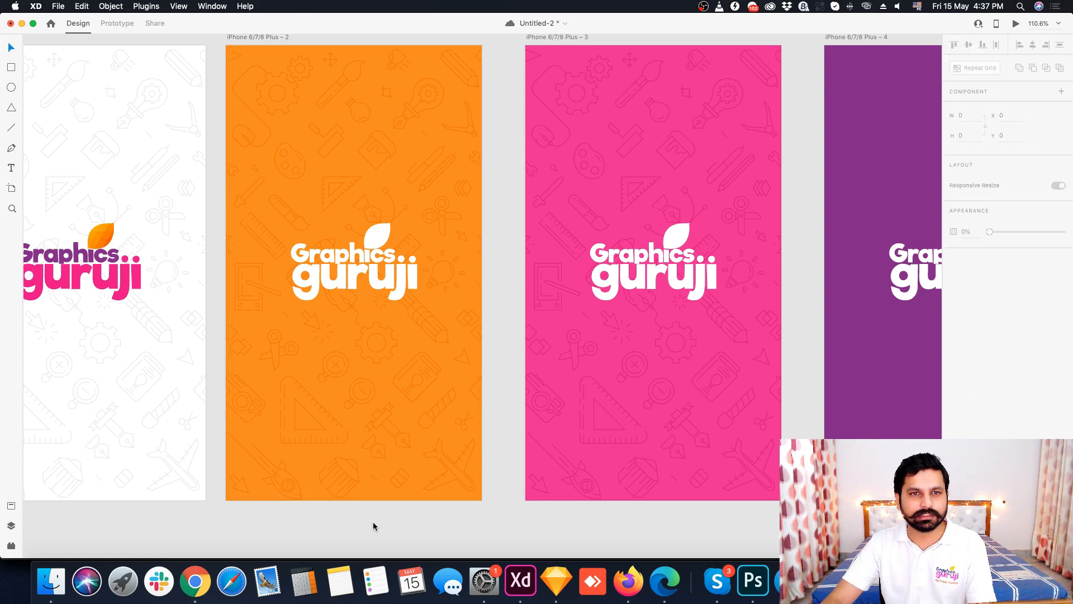
# Step: Paste the copied tool-icon pattern onto the purple artboard and deselect it
pyautogui.moveTo(765, 329); pyautogui.dragTo(436, 338)
pyautogui.hscroll(2, 623, 374)
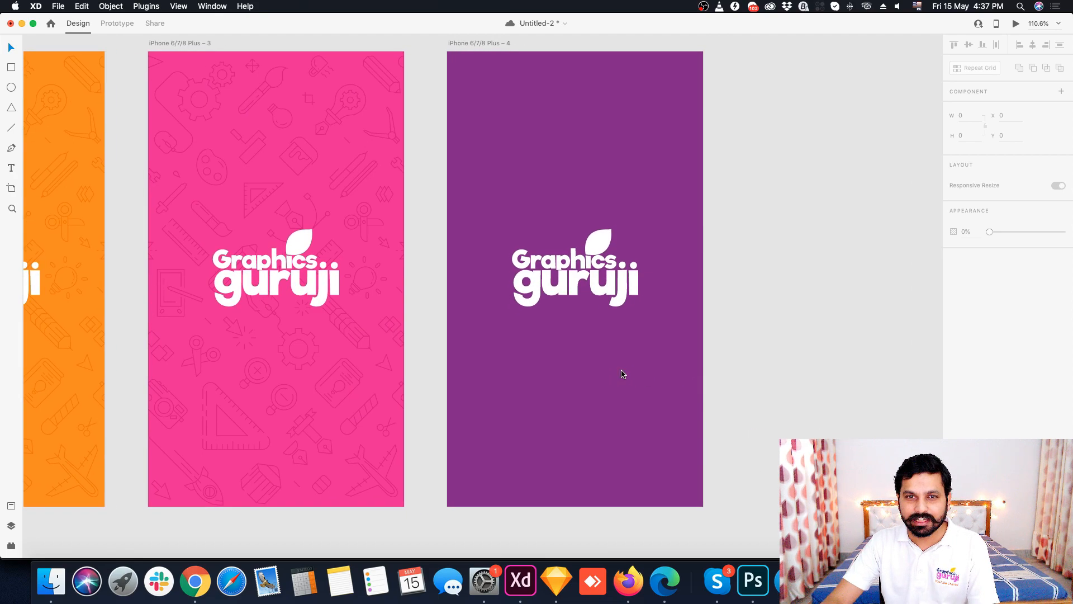
pyautogui.press('super+v')
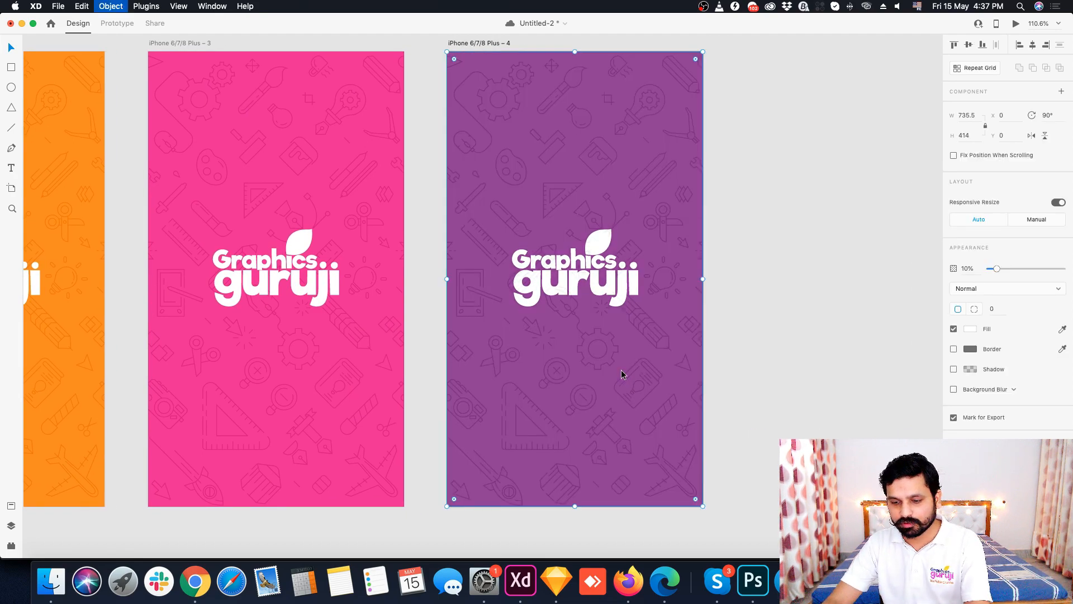
pyautogui.click(785, 300)
# Step: Fit all five artboards in view and save the document with the added patterns
pyautogui.press('super+0')
pyautogui.scroll(-5, 834, 328)
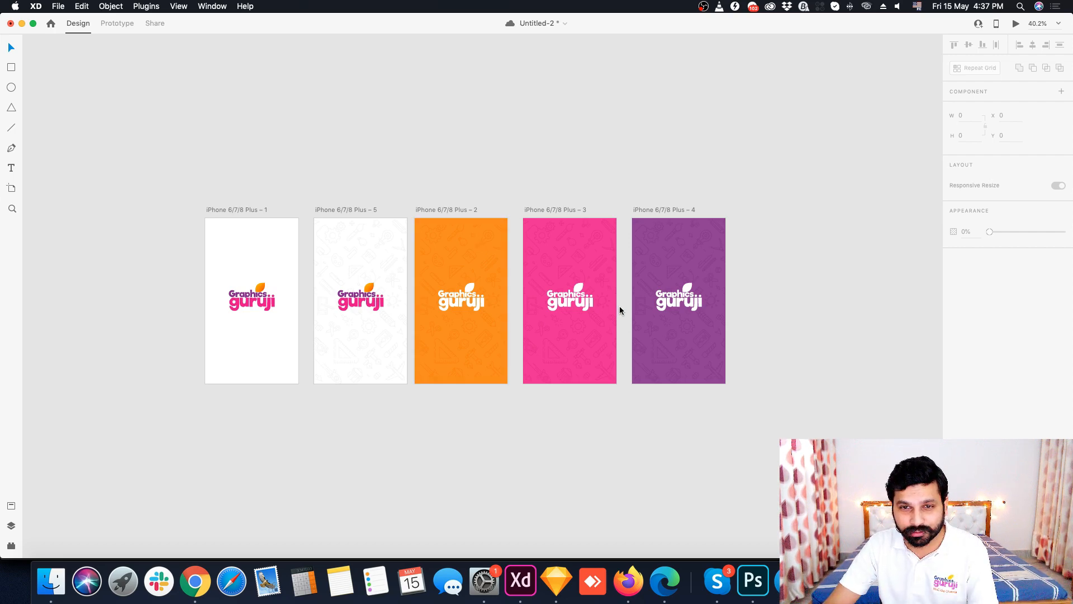
pyautogui.scroll(2, 619, 306)
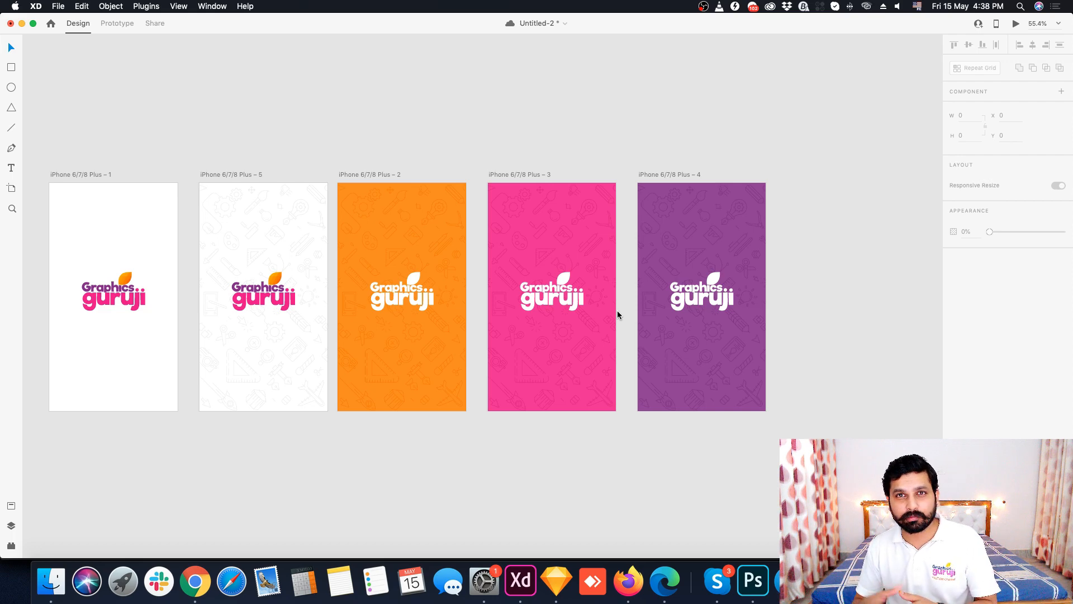
pyautogui.press('super+s')
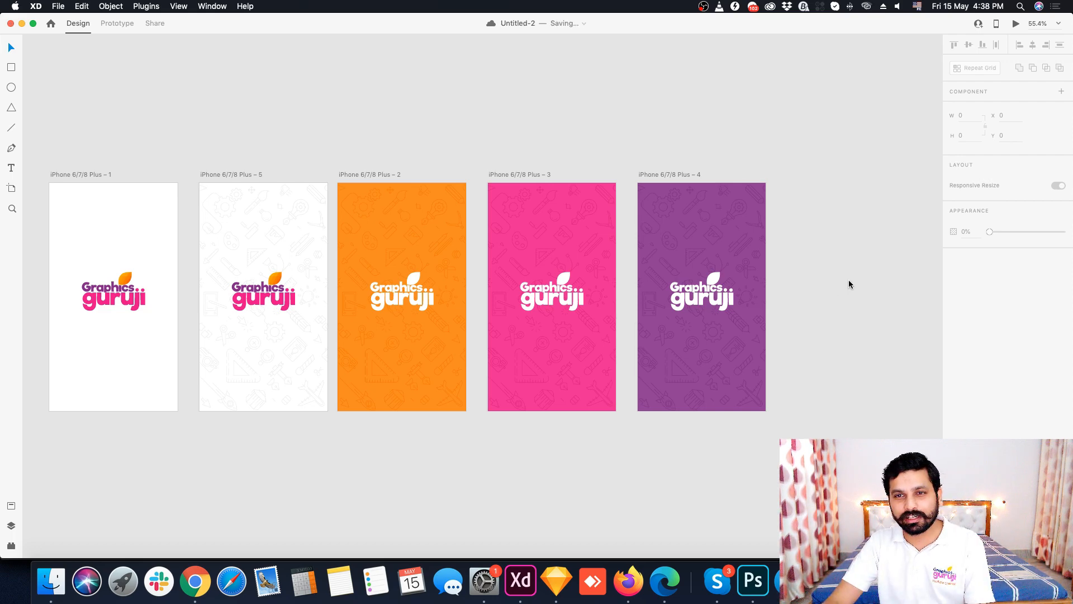
# Step: Select the patterned orange, pink and purple artboards together
pyautogui.moveTo(848, 283); pyautogui.dragTo(739, 287)
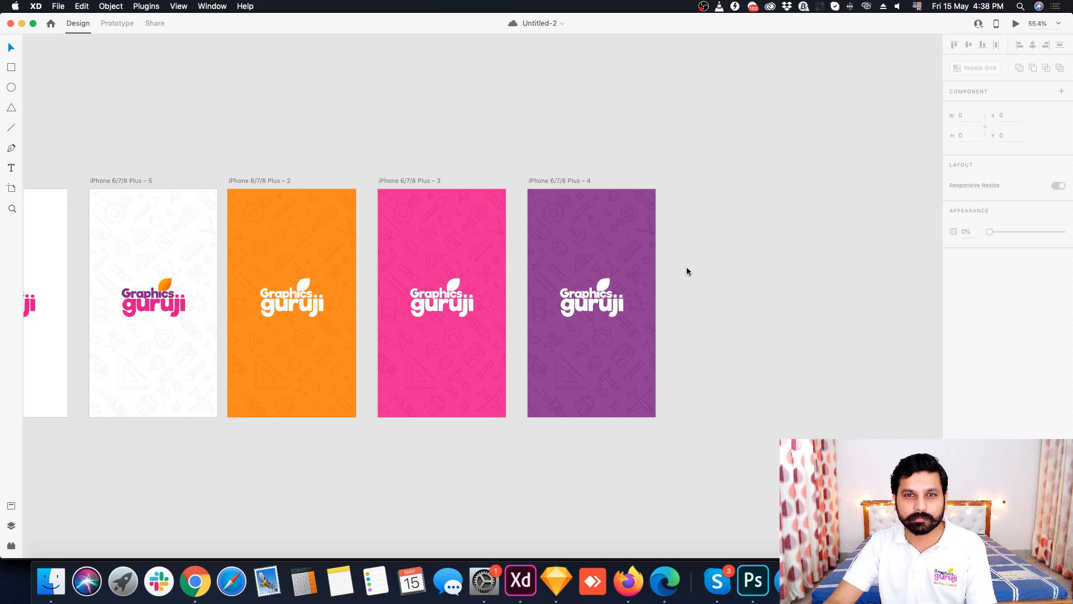
pyautogui.moveTo(508, 203); pyautogui.dragTo(494, 186)
pyautogui.click(268, 170)
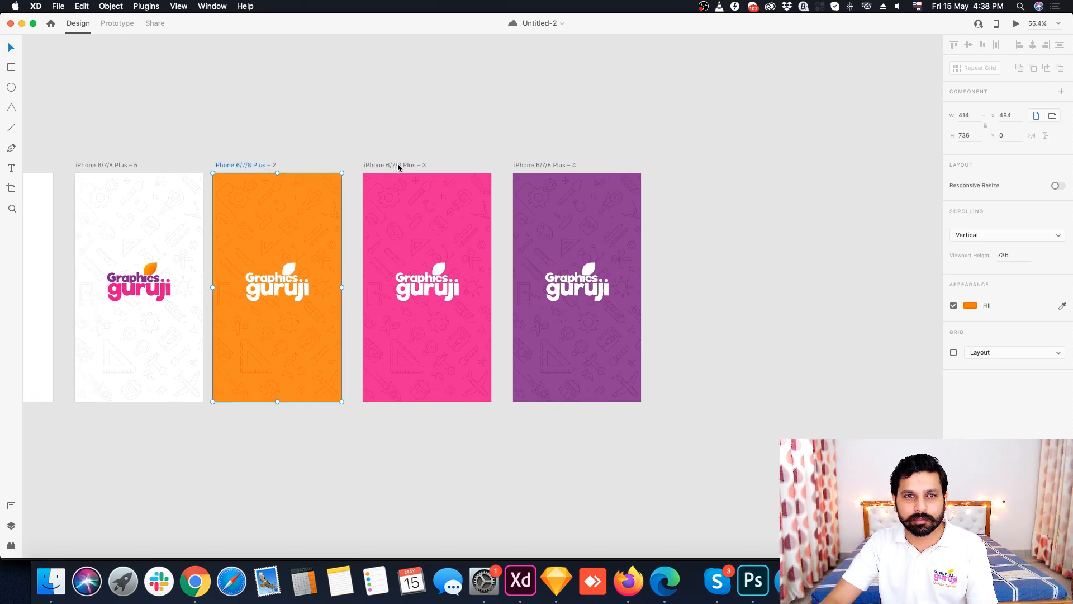
pyautogui.keyDown('shift'); pyautogui.click(397, 164); pyautogui.keyUp('shift')
pyautogui.keyDown('shift'); pyautogui.click(534, 165); pyautogui.keyUp('shift')
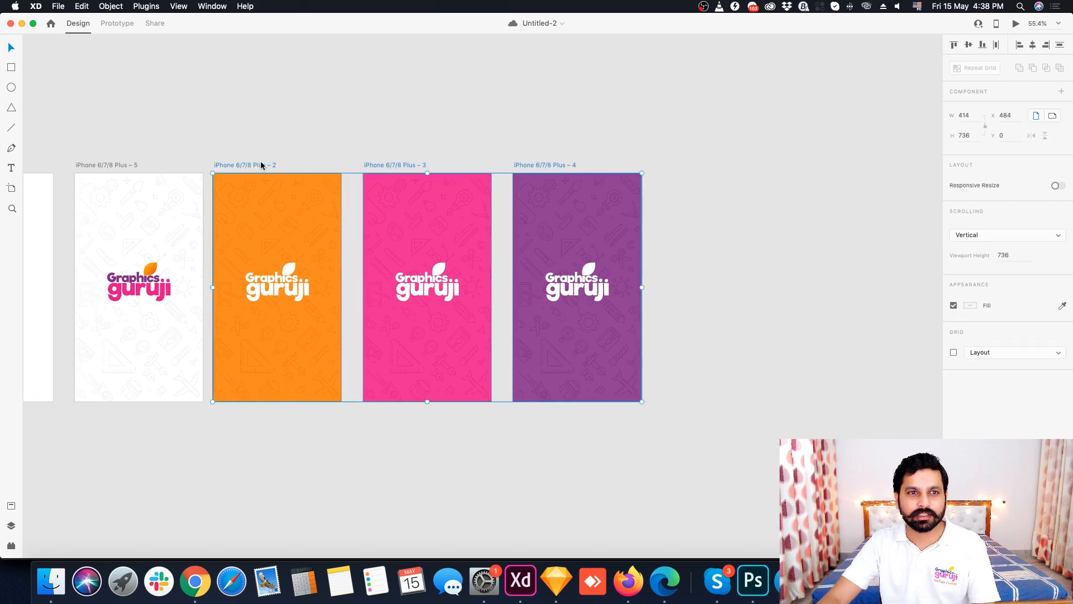
pyautogui.moveTo(254, 166); pyautogui.dragTo(555, 230)
pyautogui.moveTo(377, 354); pyautogui.dragTo(355, 242)
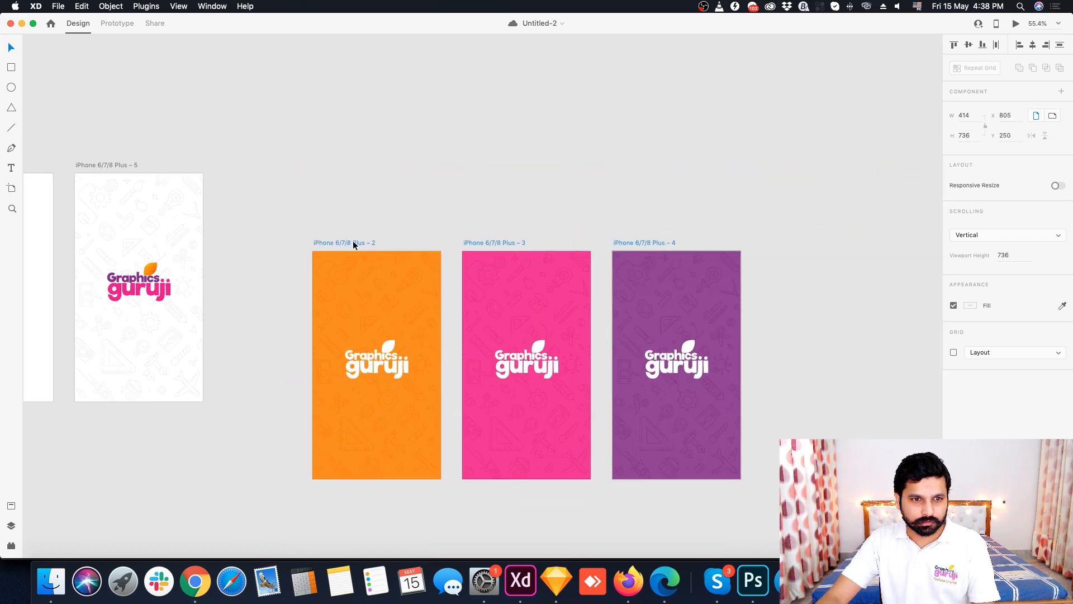
pyautogui.press('super+z')
# Step: Duplicate the orange, pink and purple artboards into a second row directly beneath the originals at Y 830
pyautogui.scroll(-2, 703, 171)
pyautogui.scroll(1, 413, 382)
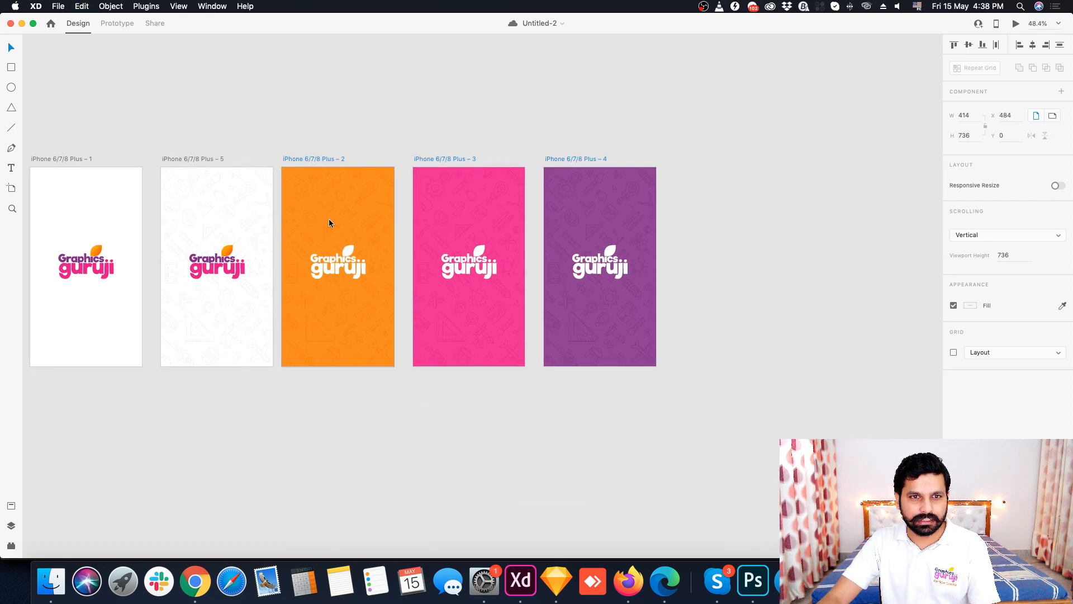
pyautogui.moveTo(315, 159); pyautogui.dragTo(315, 381)
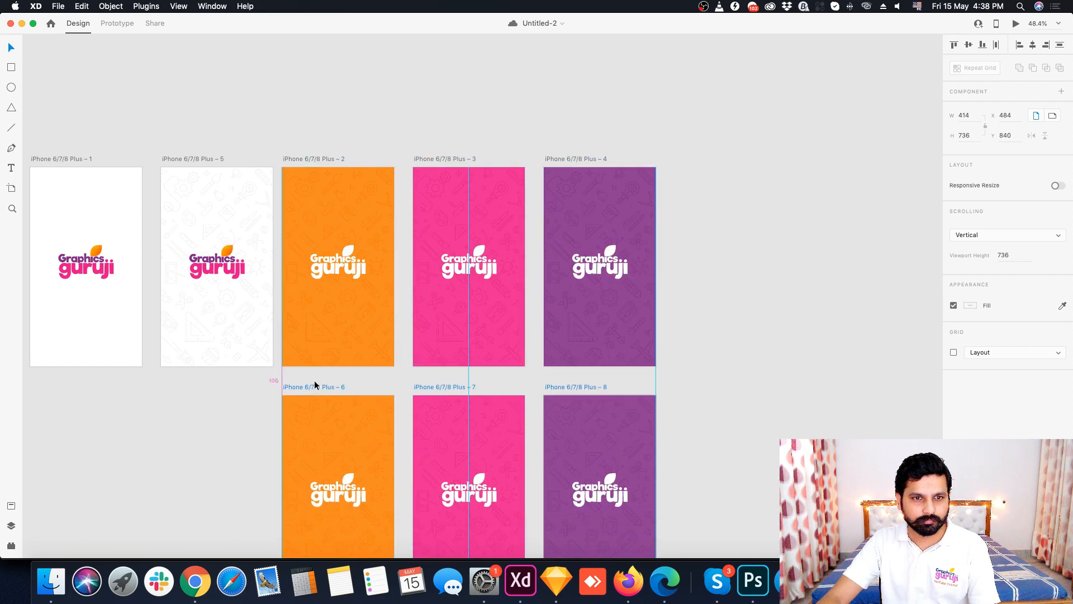
pyautogui.scroll(-5, 303, 431)
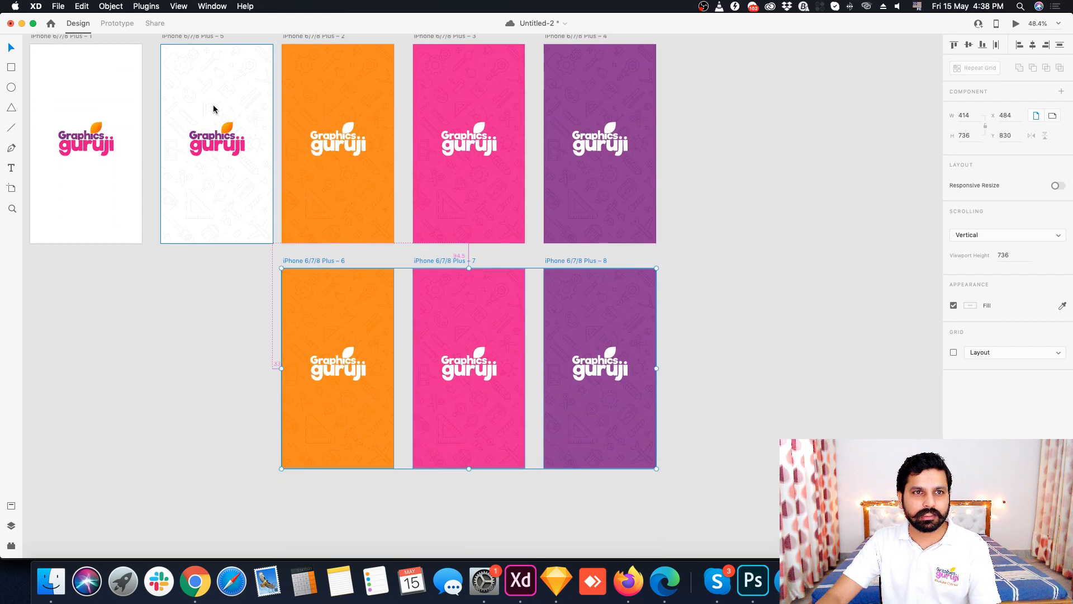
pyautogui.scroll(3, 213, 108)
pyautogui.click(245, 322)
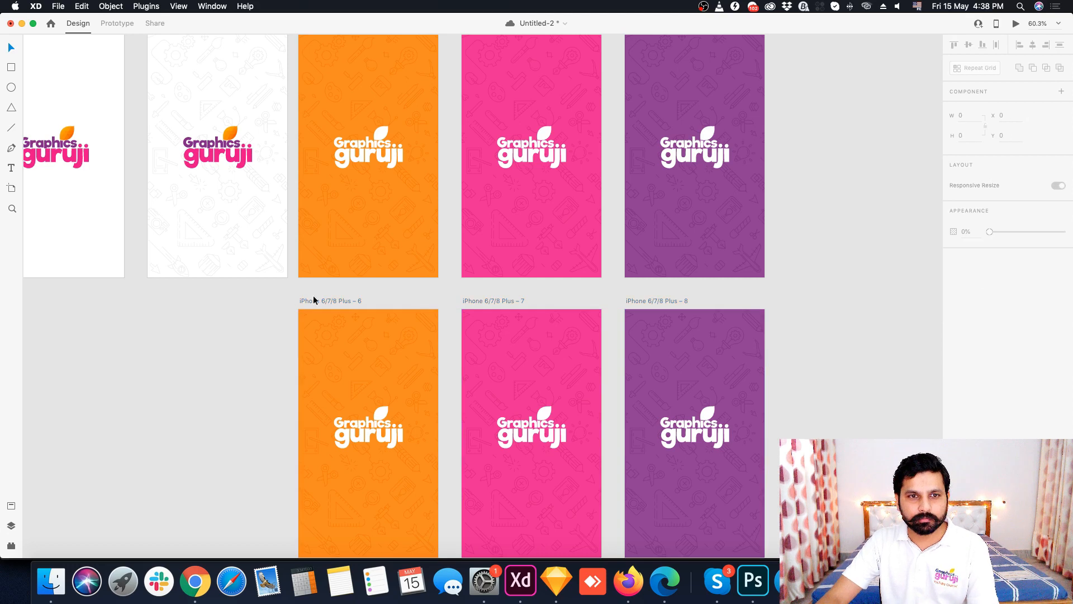
# Step: Change the duplicated orange artboard's fill to a linear gradient and sample its end color #FF891A from the orange artboard above
pyautogui.click(313, 300)
pyautogui.click(971, 307)
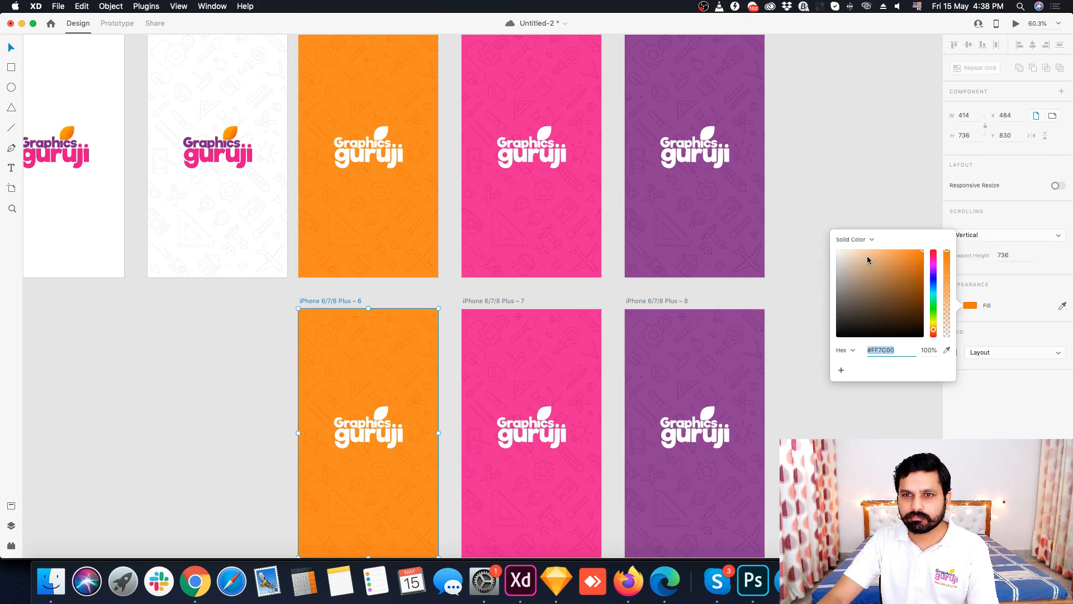
pyautogui.click(852, 241)
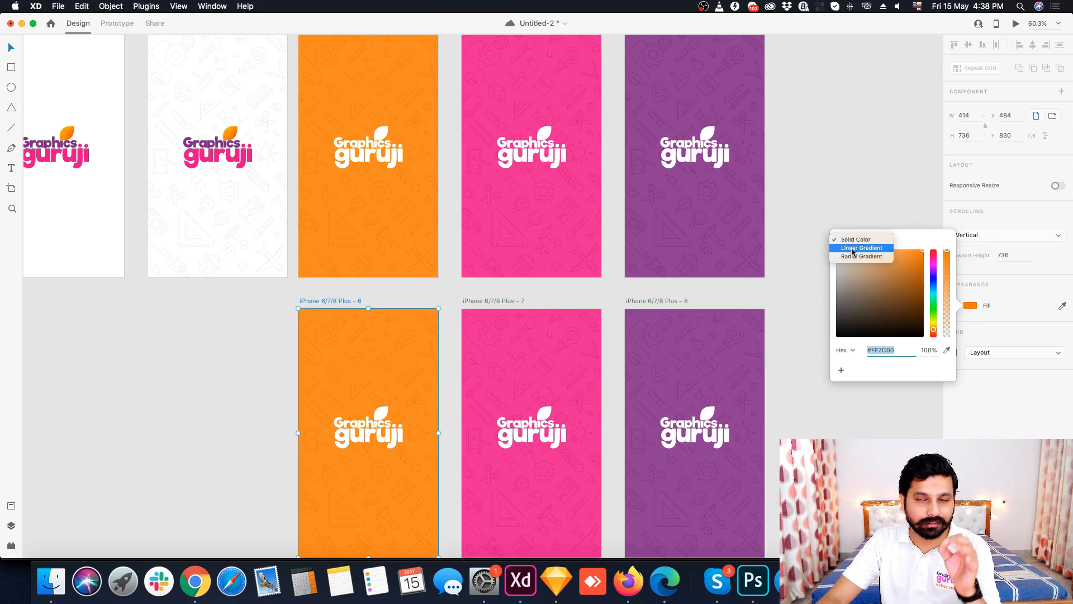
pyautogui.click(853, 248)
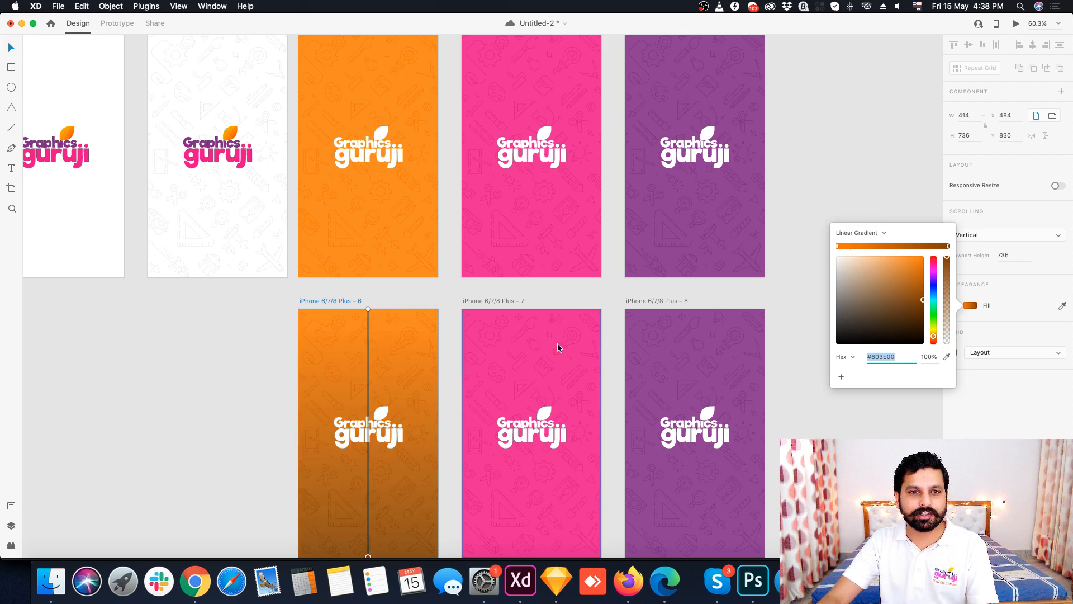
pyautogui.scroll(-2, 558, 347)
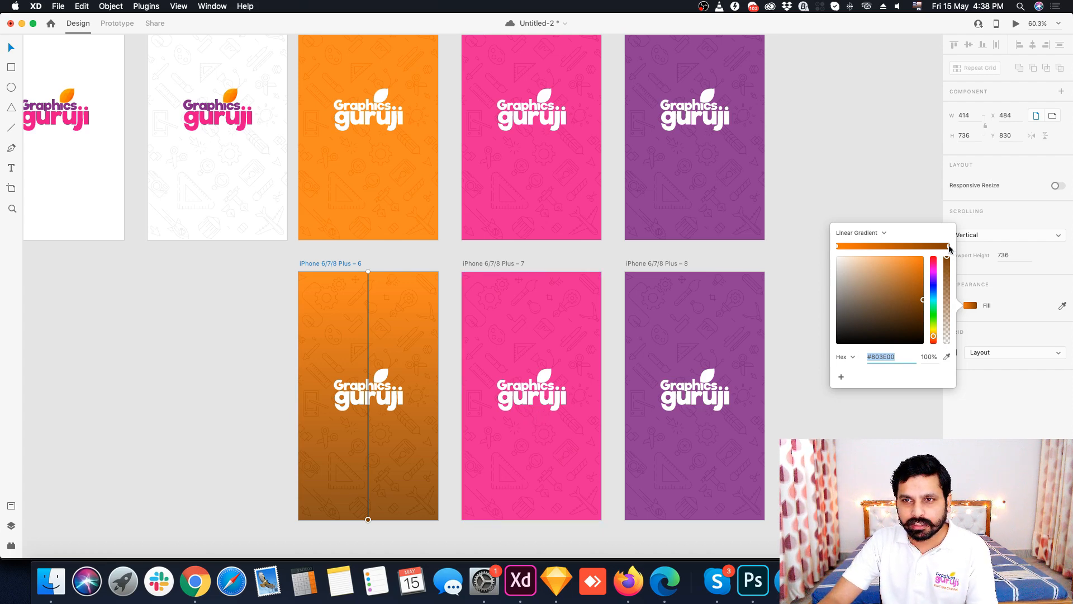
pyautogui.click(947, 356)
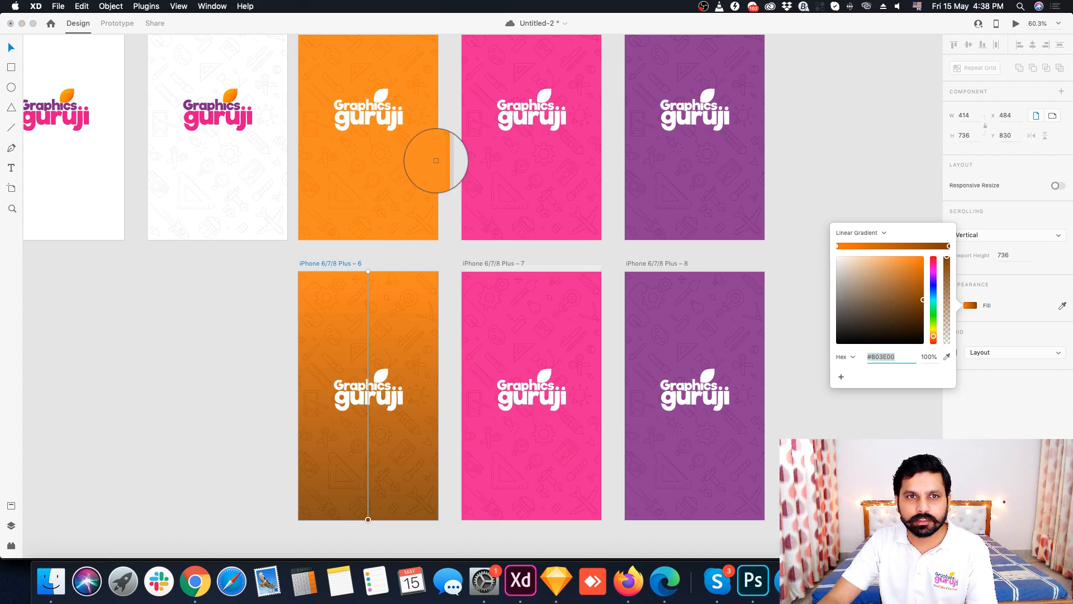
pyautogui.click(404, 88)
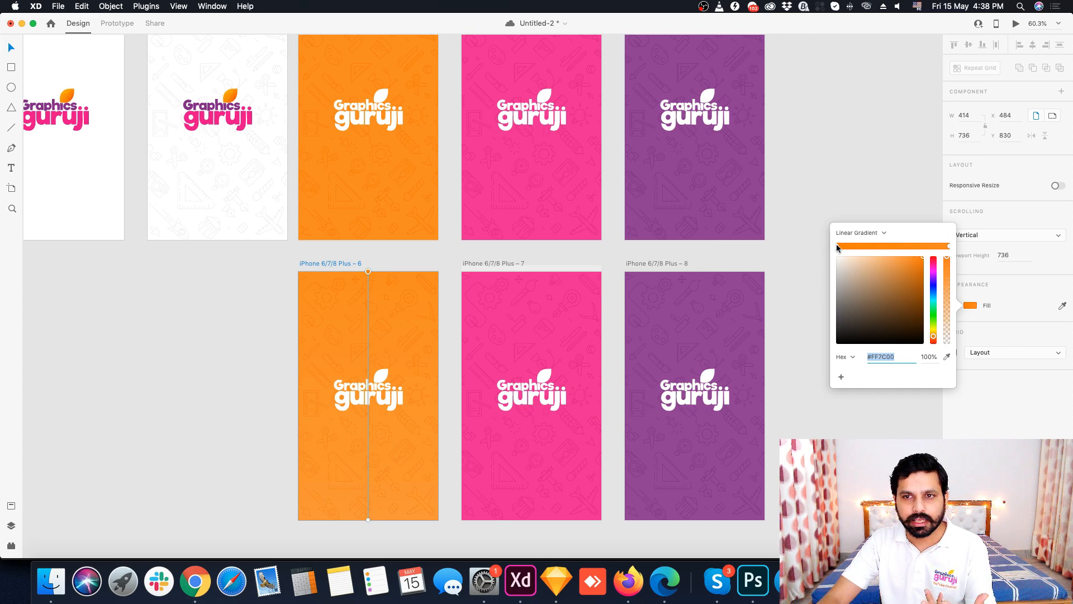
# Step: Sample the logo leaf's dark orange #FD5000 for the gradient's start color and its yellow-orange #FEAC00 for the end color
pyautogui.click(947, 357)
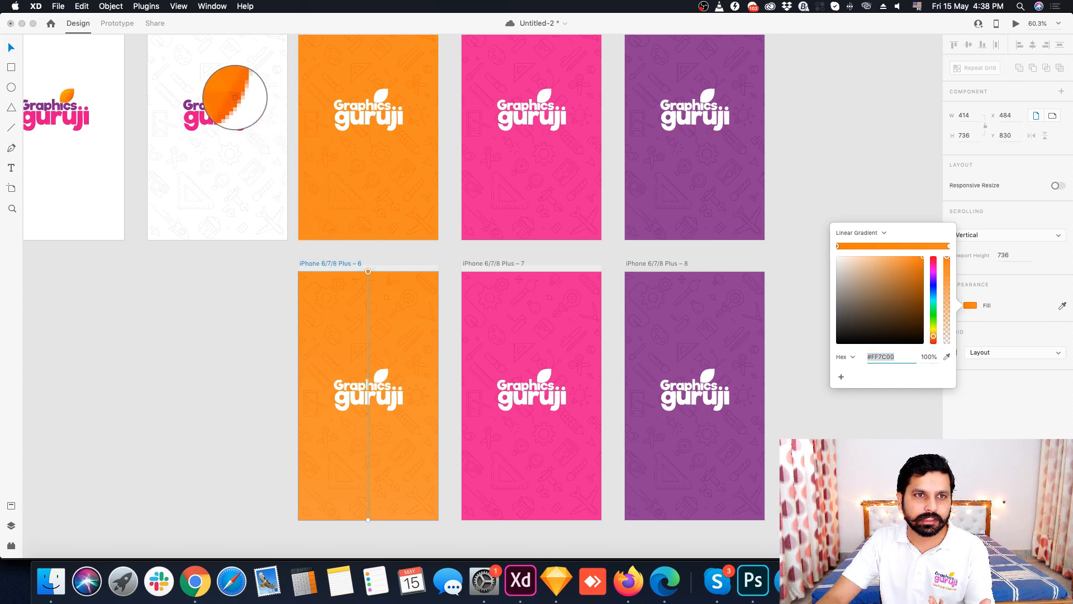
pyautogui.click(235, 98)
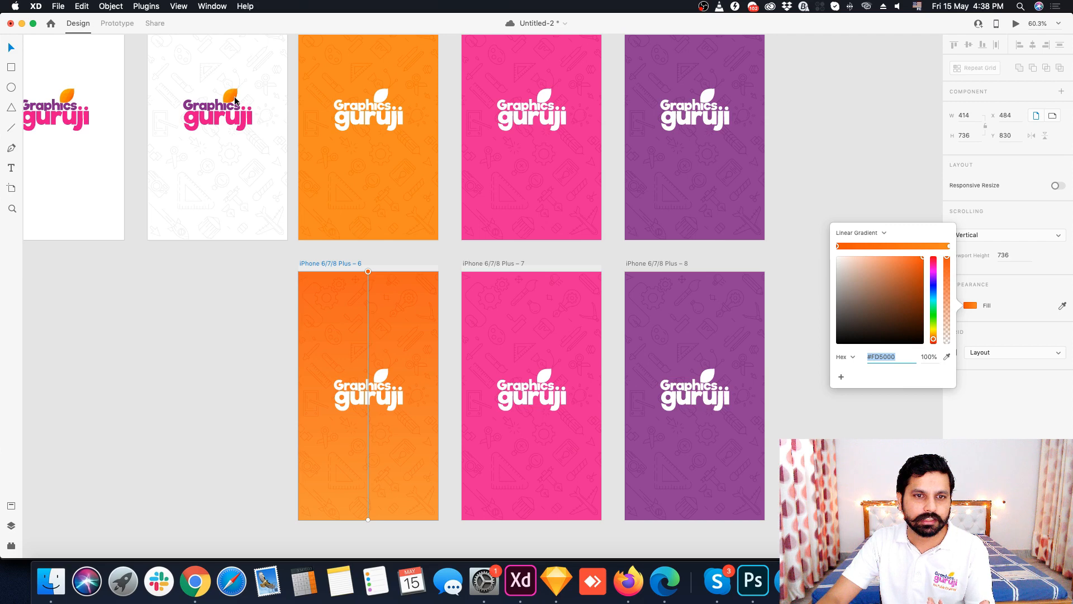
pyautogui.click(949, 247)
pyautogui.click(947, 357)
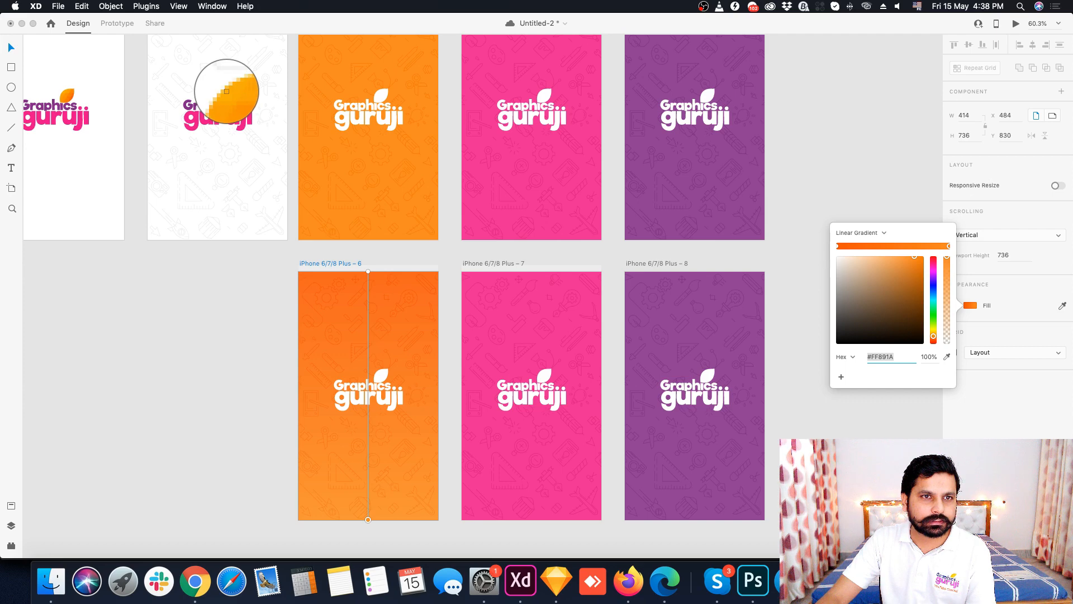
pyautogui.click(226, 91)
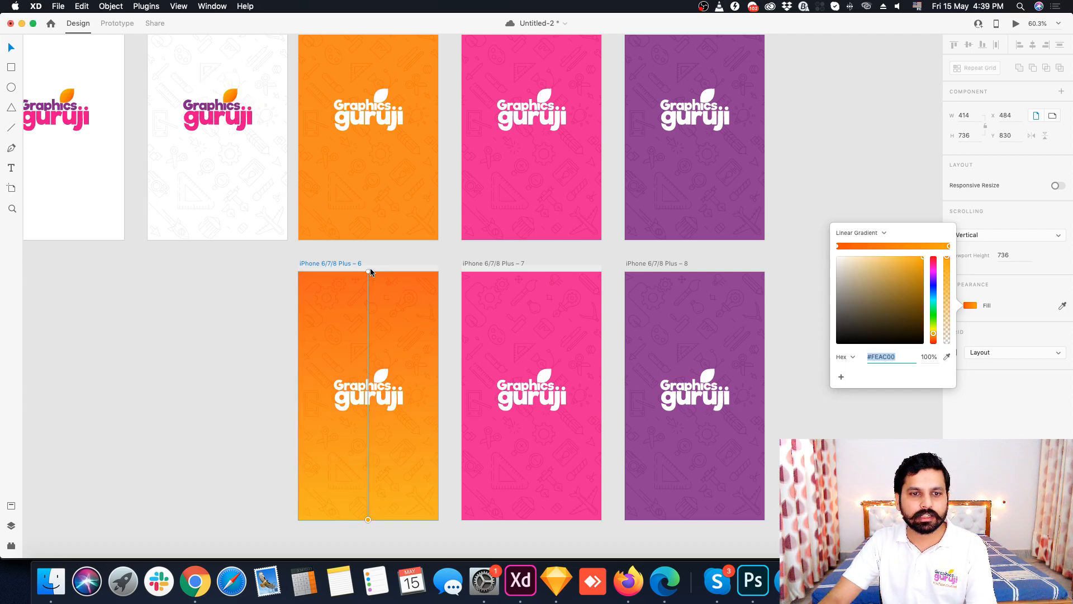
# Step: Run the gradient diagonally across the artboard, with dark orange at the lower-right corner and yellow-orange at the upper-left corner
pyautogui.scroll(-2, 397, 304)
pyautogui.moveTo(371, 222); pyautogui.dragTo(434, 469)
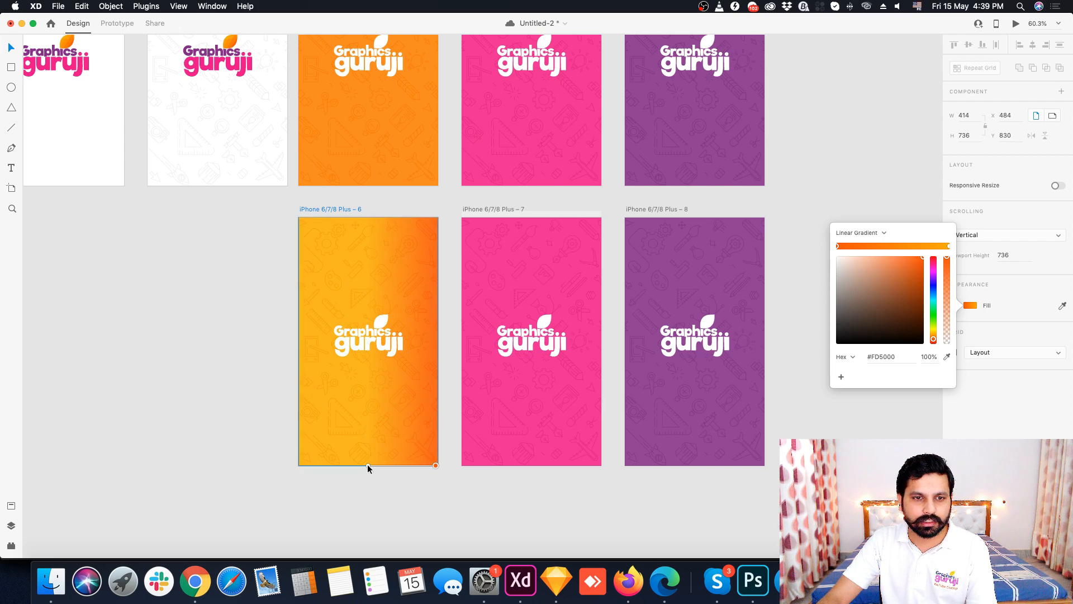
pyautogui.moveTo(368, 466); pyautogui.dragTo(299, 221)
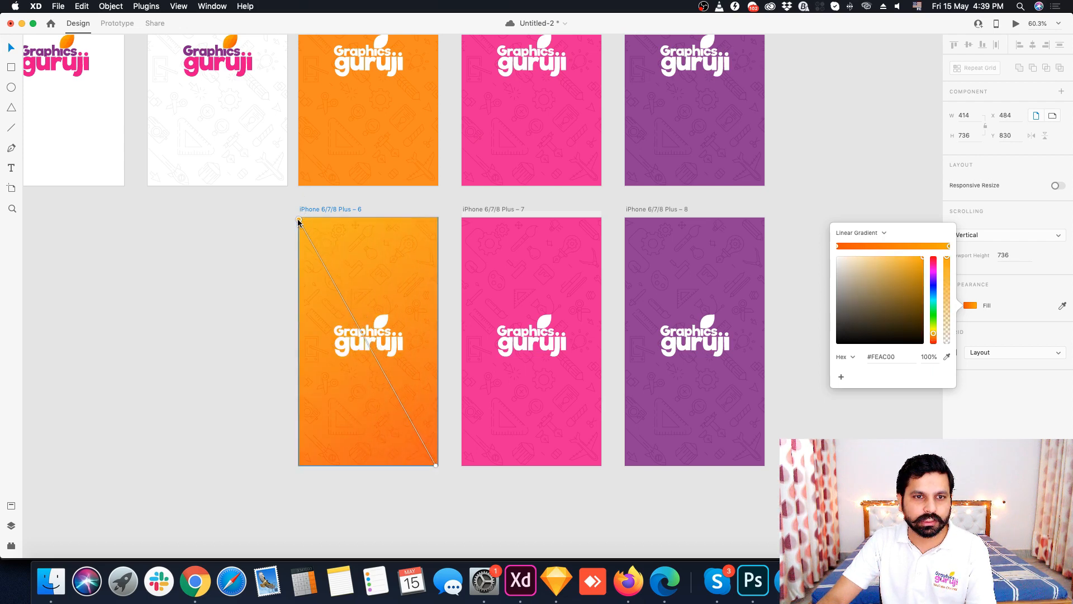
# Step: Straighten the orange artboard's gradient so it runs vertically, with yellow-orange at the top edge and dark orange at the bottom edge
pyautogui.moveTo(436, 466); pyautogui.dragTo(371, 467)
pyautogui.moveTo(298, 221); pyautogui.dragTo(375, 221)
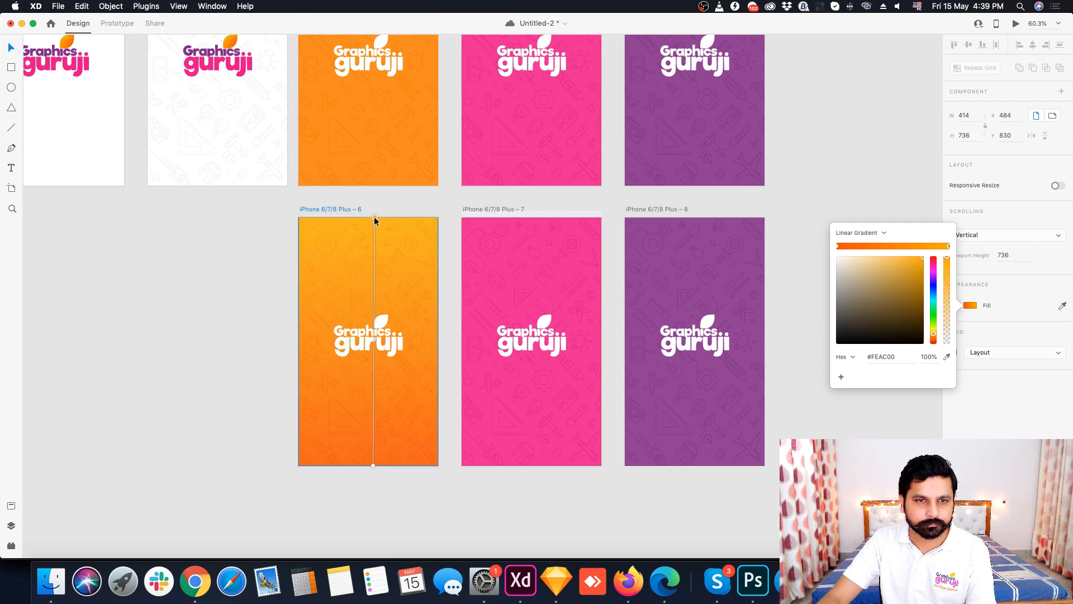
pyautogui.scroll(3, 307, 424)
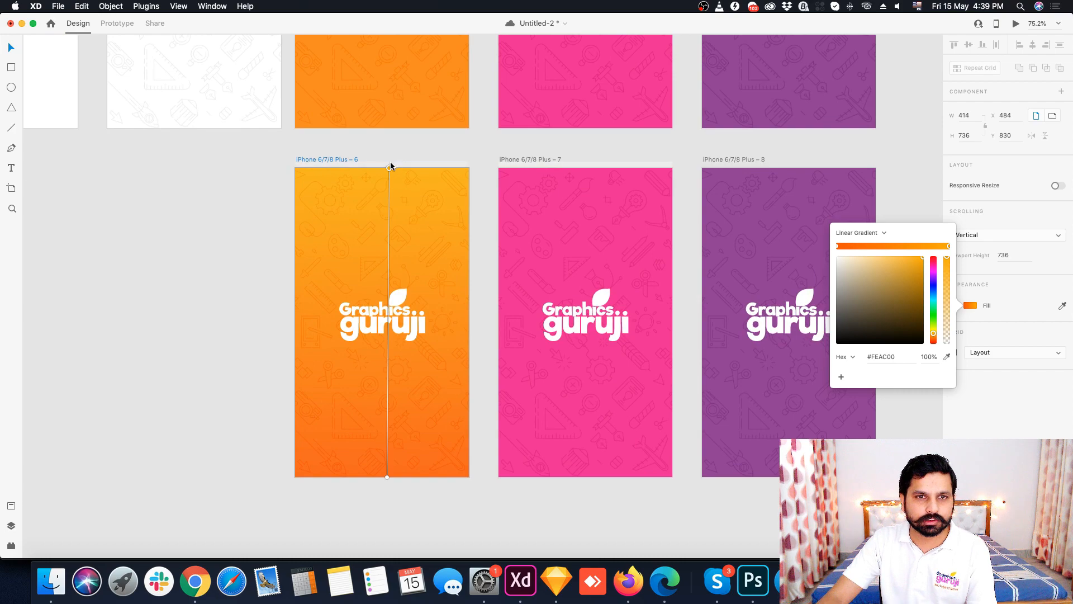
pyautogui.click(414, 164)
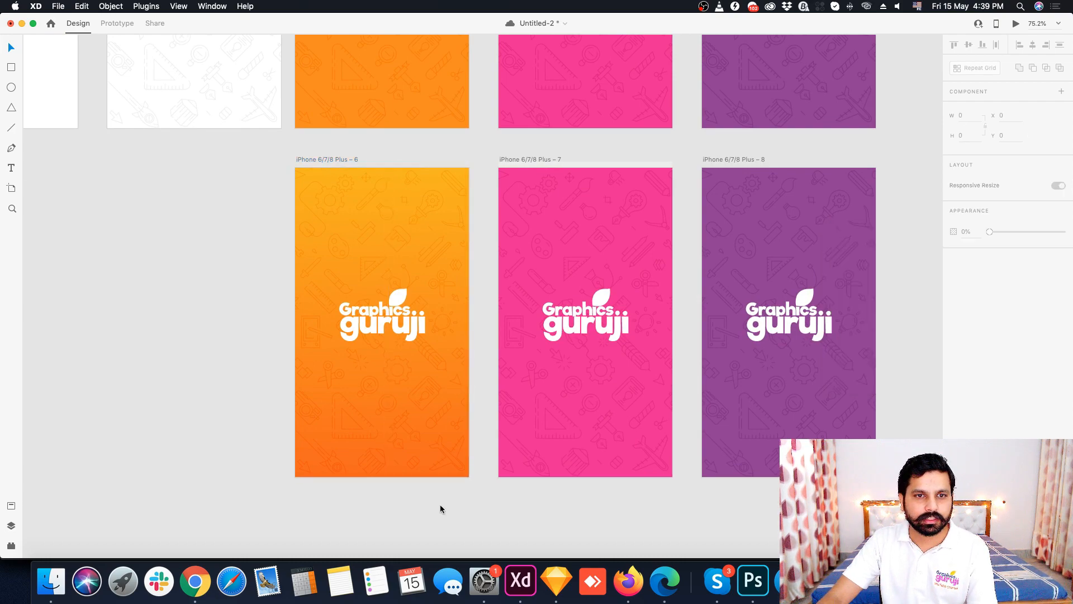
# Step: Compare the solid orange splash screen with its gradient version below, examining both backgrounds and icon patterns up close
pyautogui.scroll(5, 307, 454)
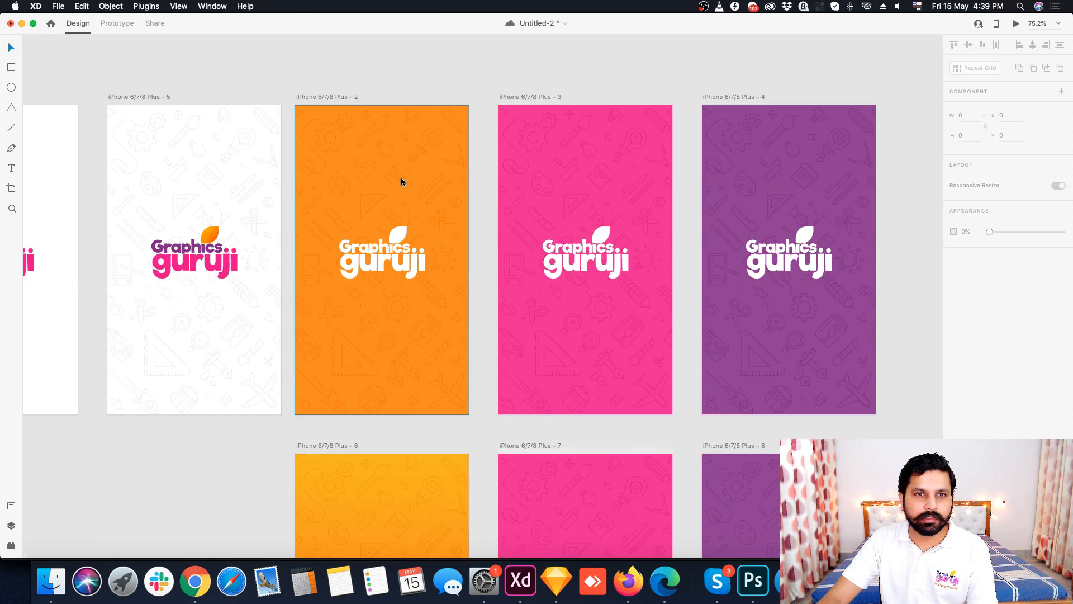
pyautogui.moveTo(401, 182); pyautogui.dragTo(416, 199)
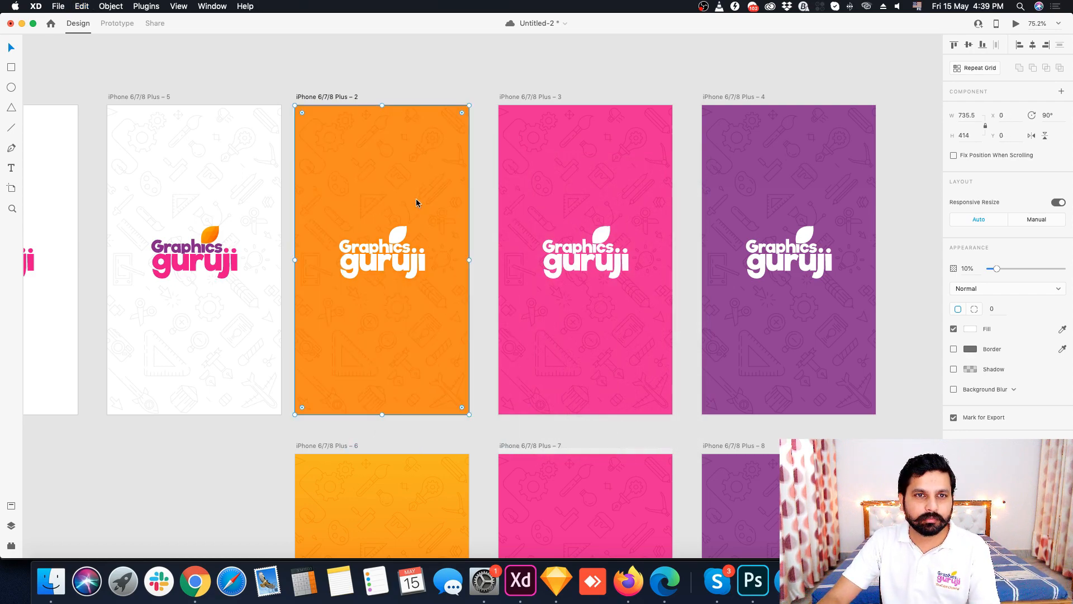
pyautogui.scroll(5, 385, 188)
pyautogui.scroll(-3, 537, 283)
pyautogui.click(587, 280)
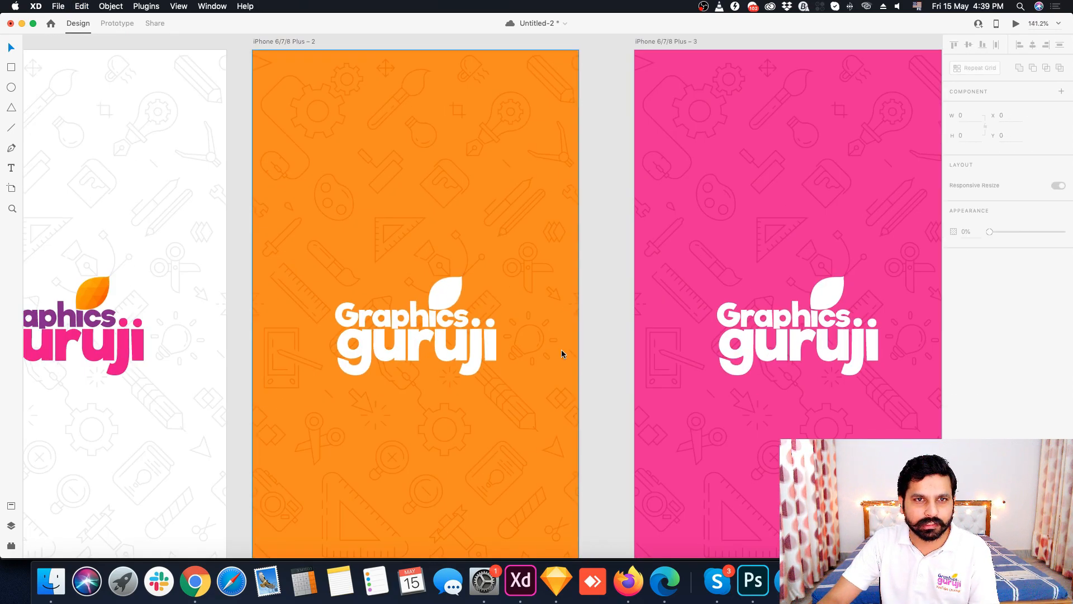
pyautogui.scroll(-2, 562, 353)
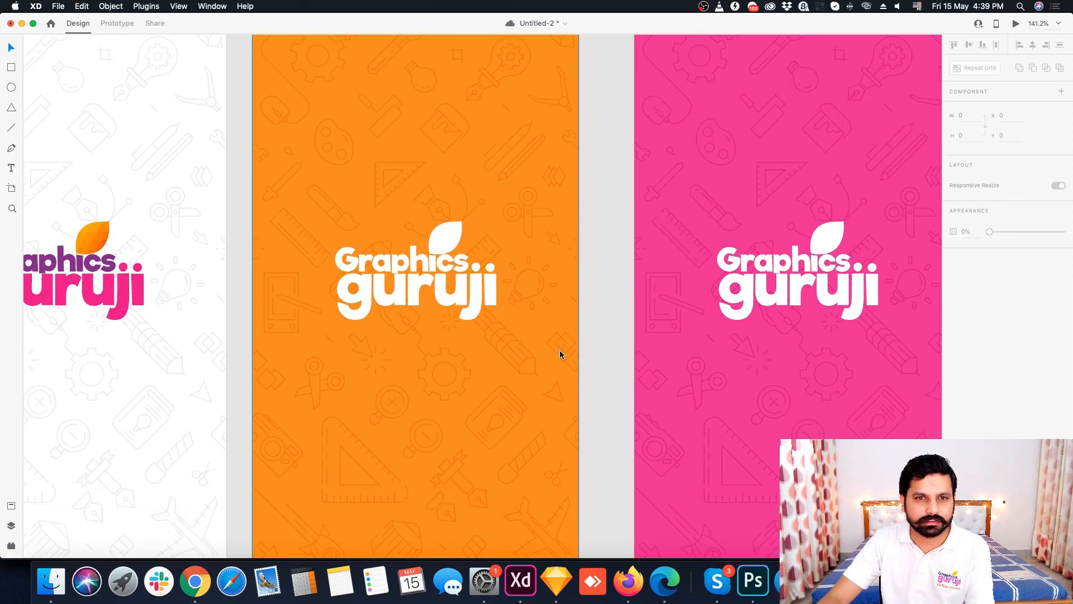
pyautogui.scroll(-1, 562, 355)
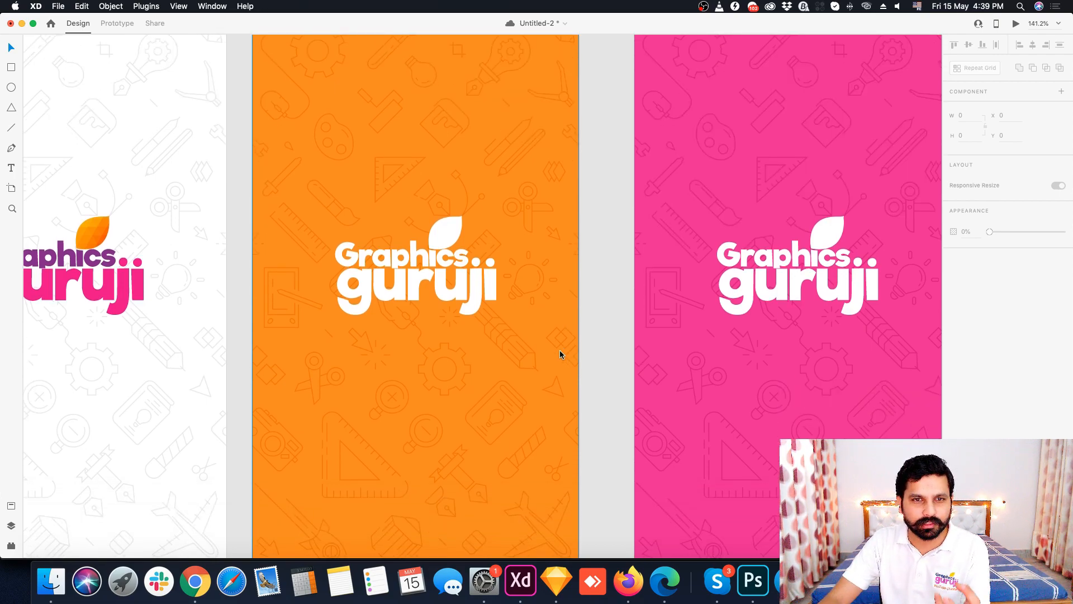
pyautogui.scroll(-10, 561, 353)
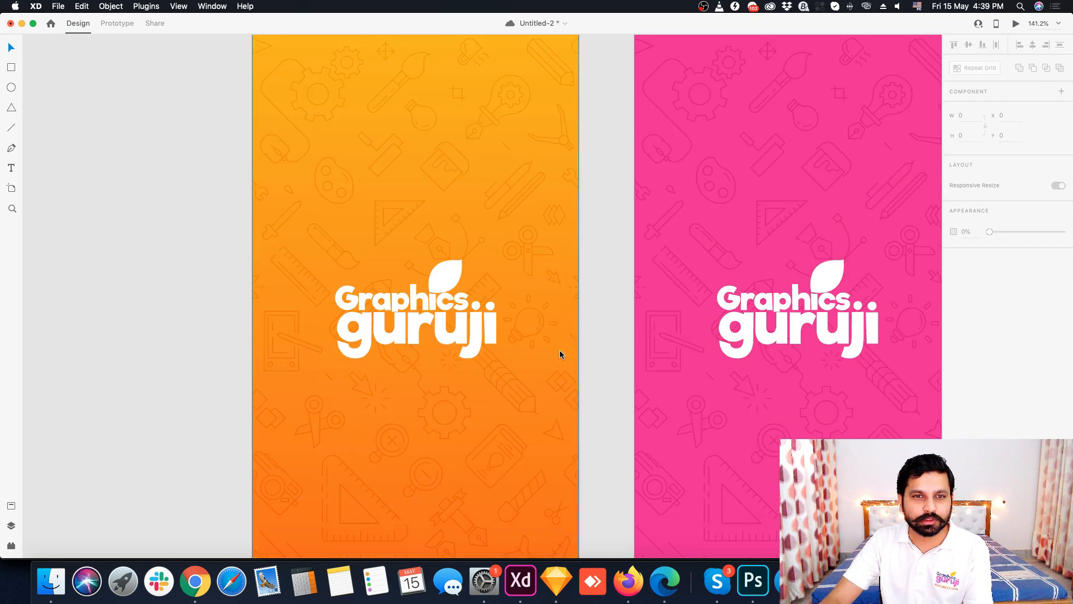
pyautogui.scroll(-3, 560, 350)
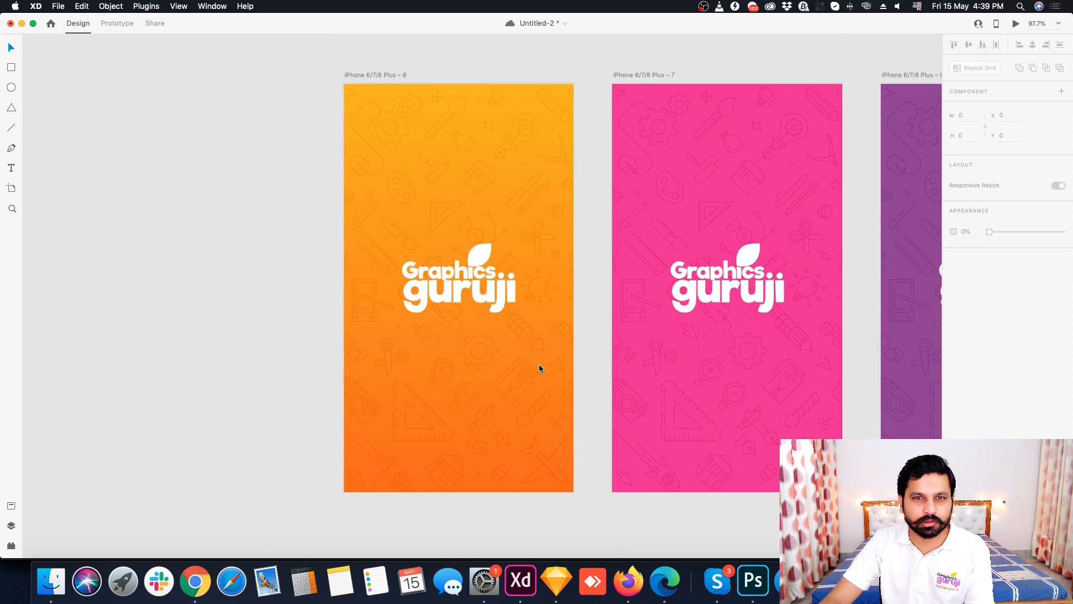
pyautogui.scroll(3, 539, 364)
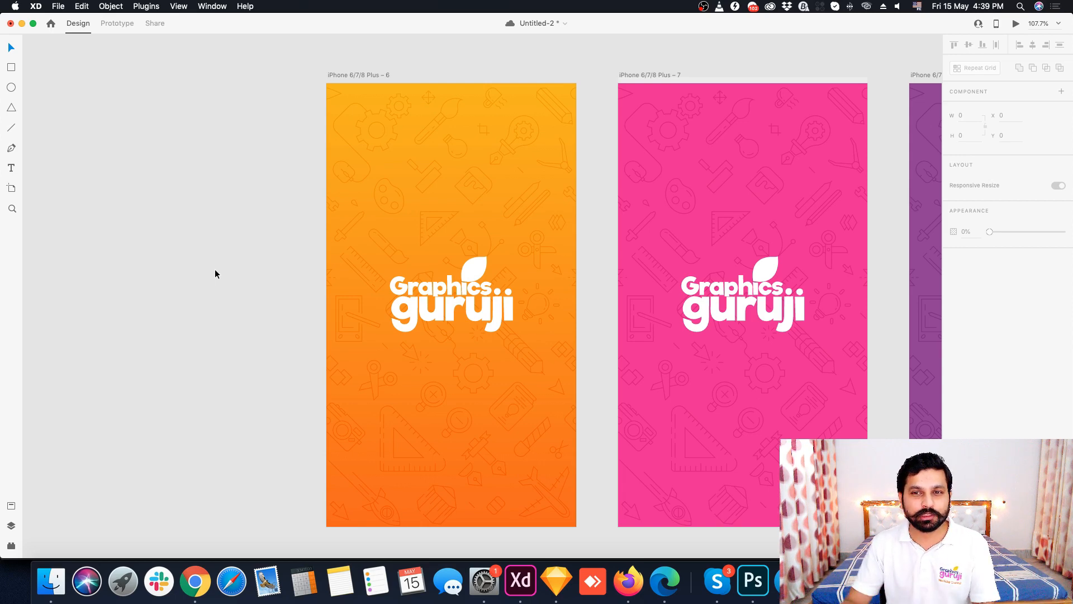
pyautogui.hscroll(5, 314, 259)
pyautogui.scroll(-5, 524, 306)
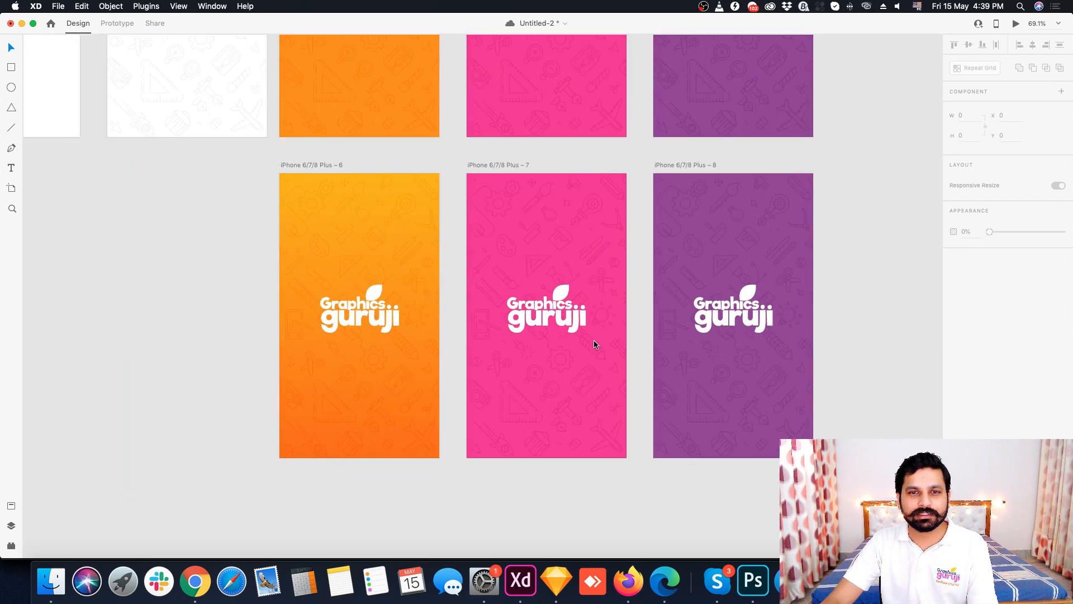
# Step: Change the duplicated pink artboard's fill to a linear gradient, accepting the default darker end color #740645
pyautogui.scroll(2, 587, 342)
pyautogui.click(514, 216)
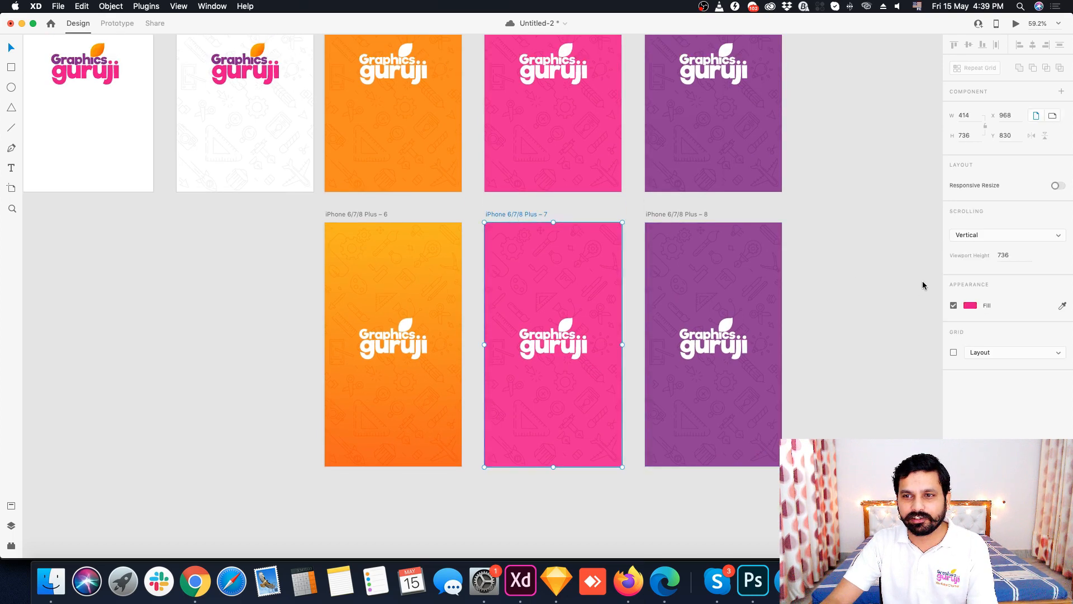
pyautogui.click(971, 305)
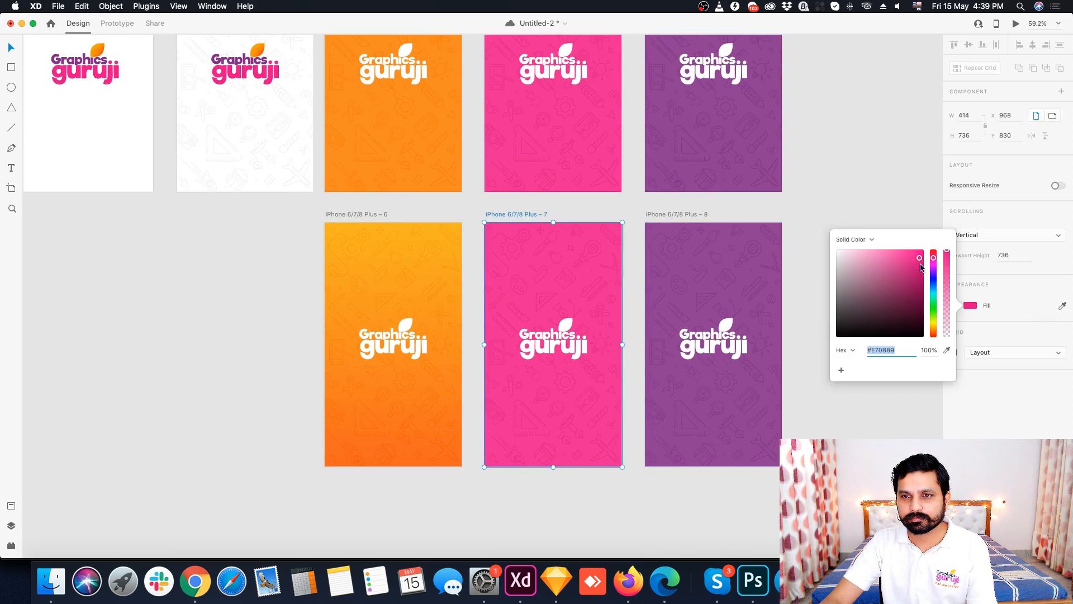
pyautogui.click(855, 233)
pyautogui.click(857, 247)
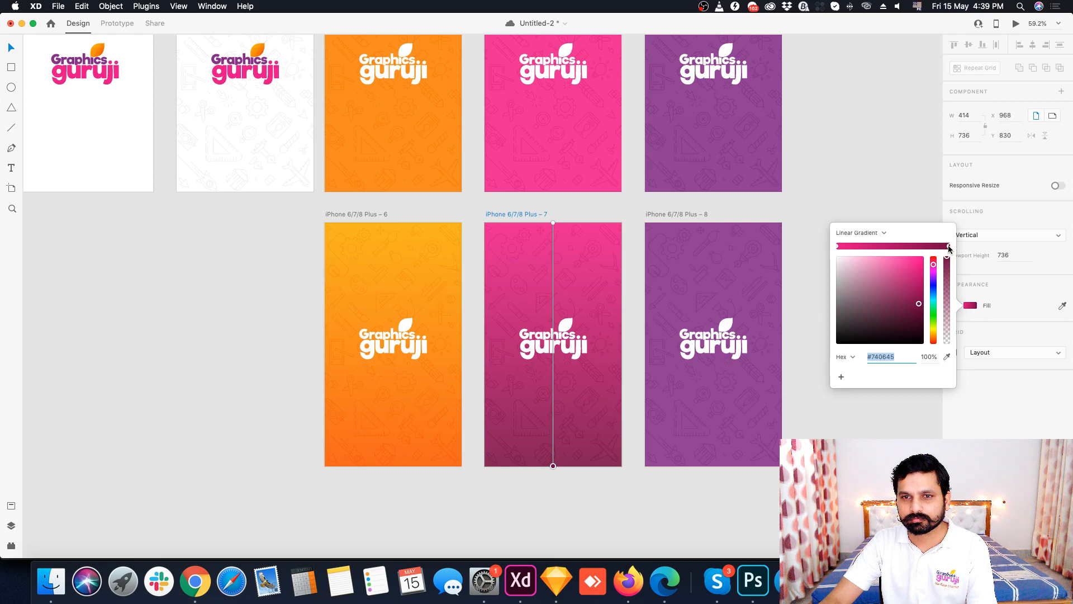
pyautogui.click(610, 492)
pyautogui.scroll(3, 883, 403)
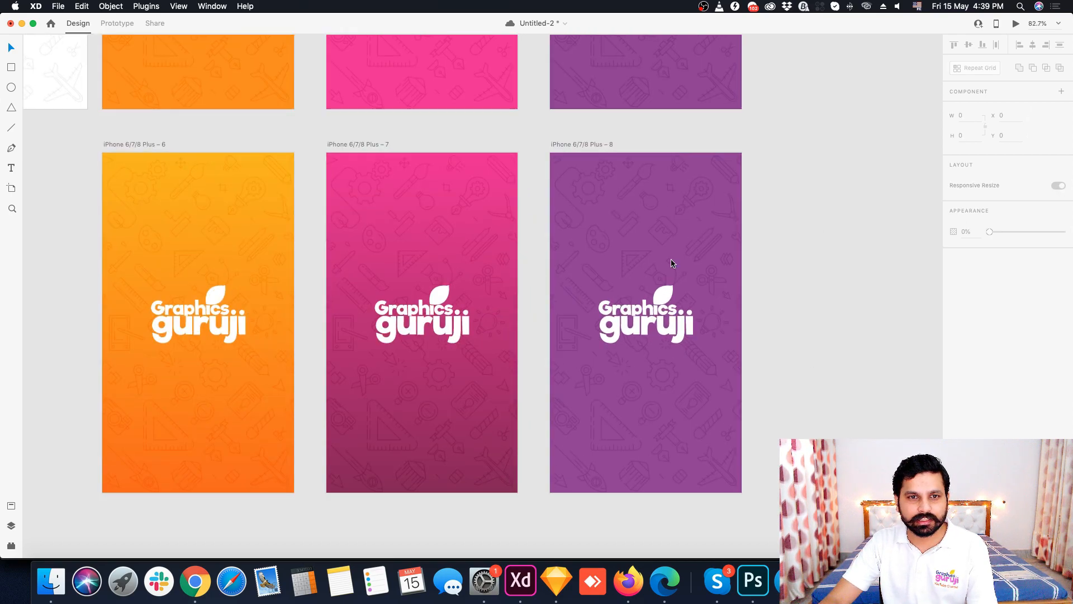
# Step: Change the duplicated purple artboard's fill to a linear gradient with the default darker end color
pyautogui.click(556, 147)
pyautogui.scroll(-3, 699, 246)
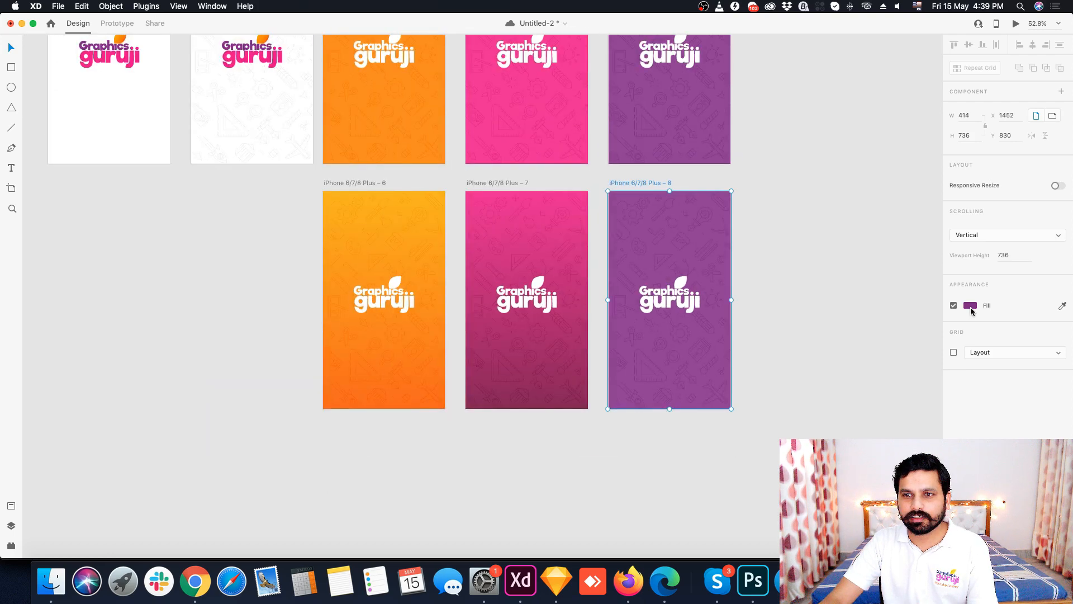
pyautogui.click(971, 306)
pyautogui.click(844, 241)
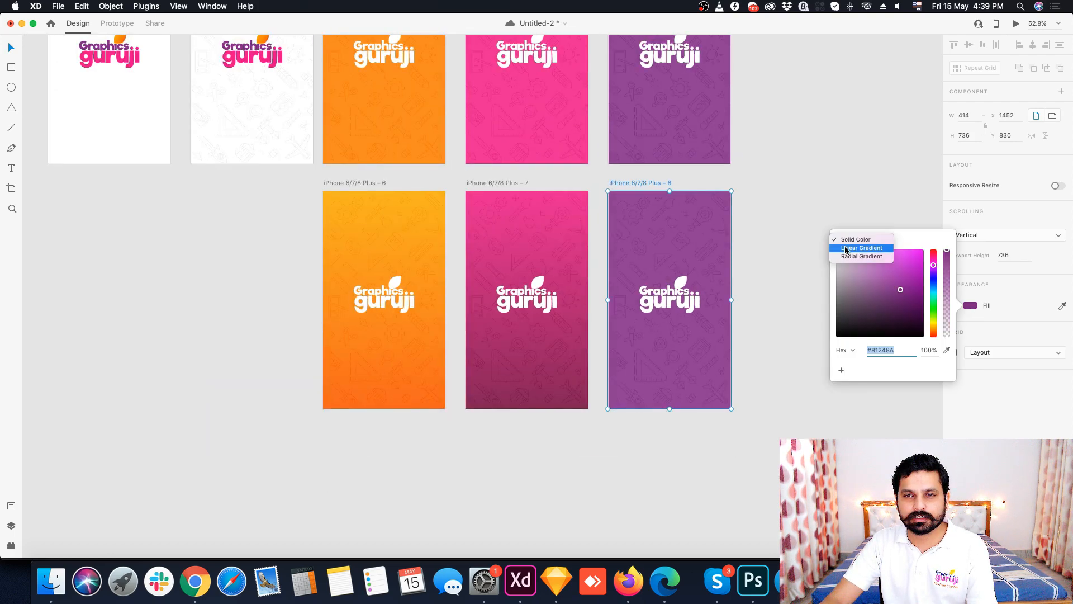
pyautogui.click(846, 248)
pyautogui.click(811, 185)
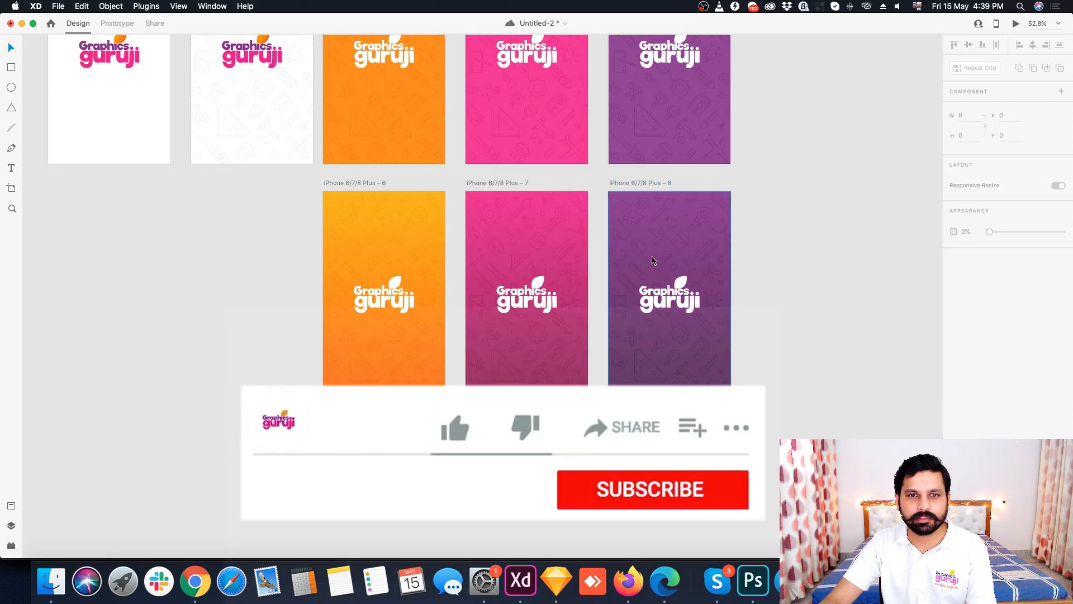
# Step: Place the artboard with the photo of the man holding a phone beside the solid purple artboard, at X 1936, Y 0
pyautogui.scroll(3, 604, 276)
pyautogui.scroll(-6, 608, 278)
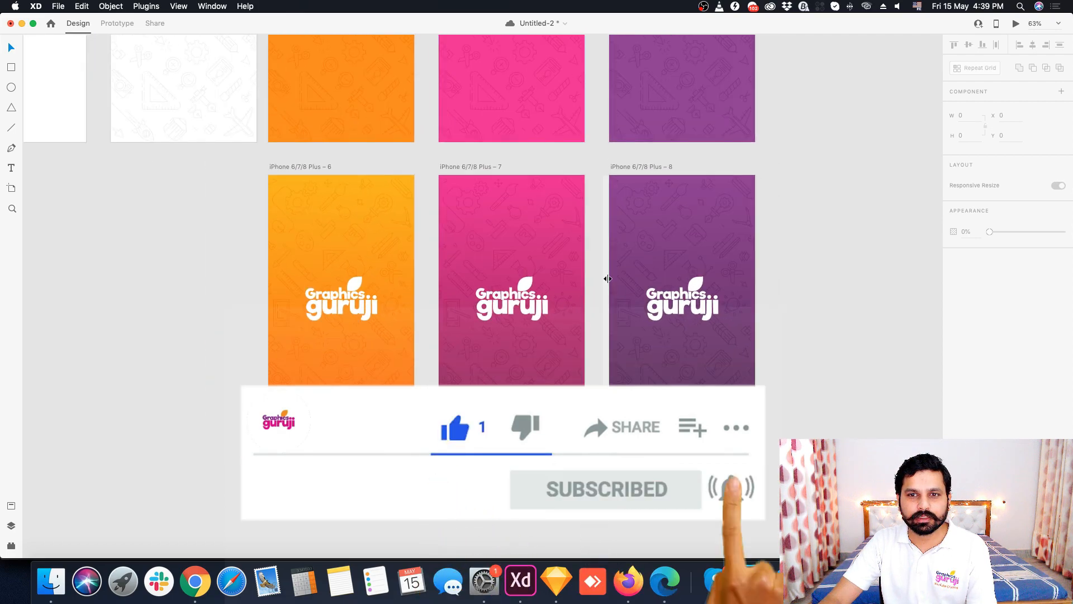
pyautogui.scroll(-2, 414, 374)
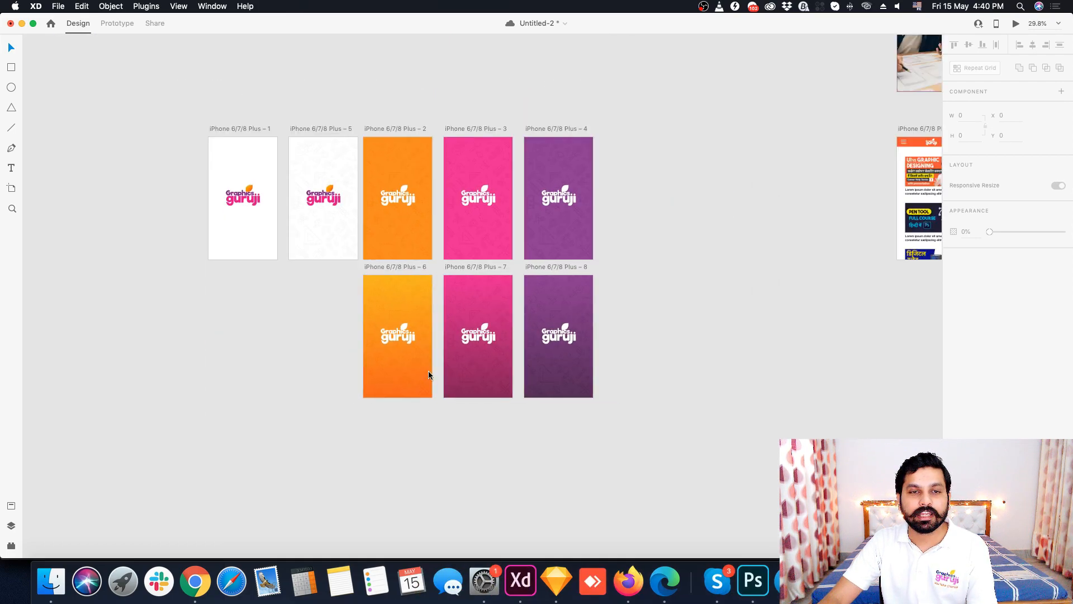
pyautogui.scroll(3, 723, 211)
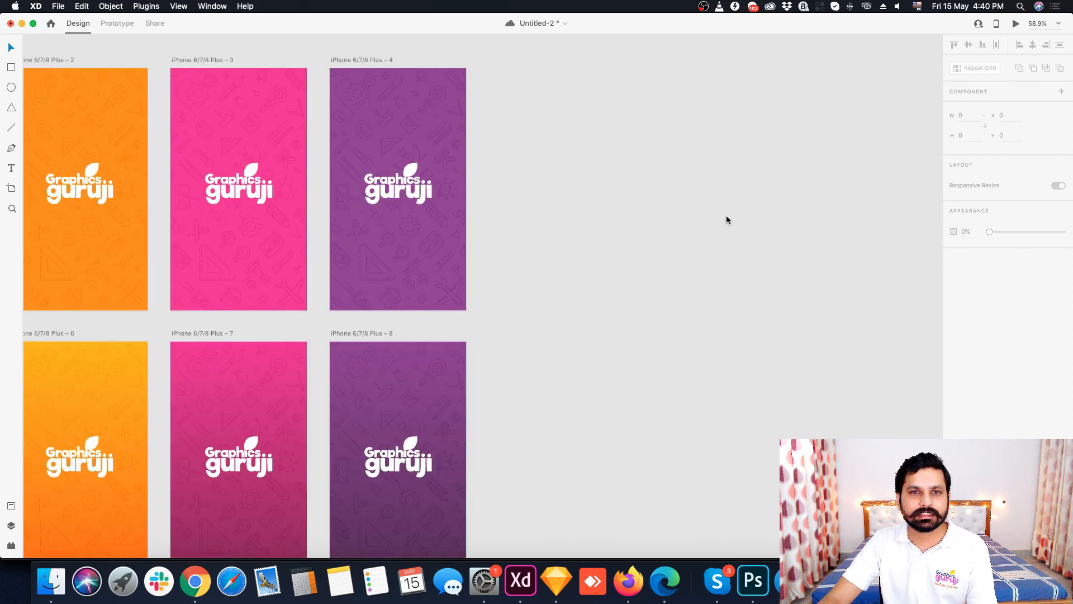
pyautogui.scroll(2, 537, 301)
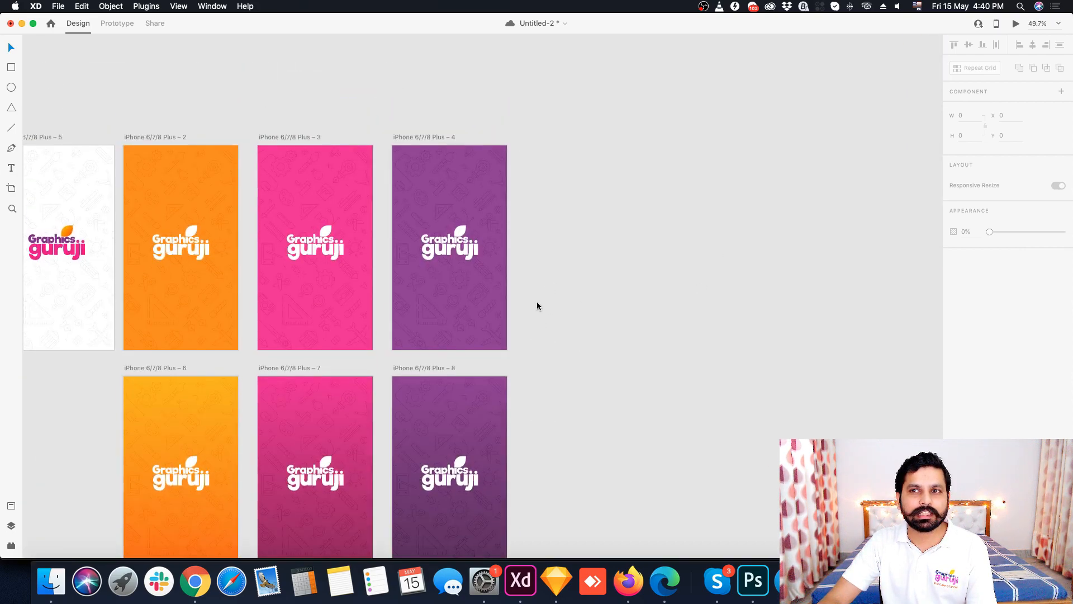
pyautogui.scroll(-4, 520, 303)
pyautogui.moveTo(787, 88); pyautogui.dragTo(556, 221)
pyautogui.scroll(5, 538, 271)
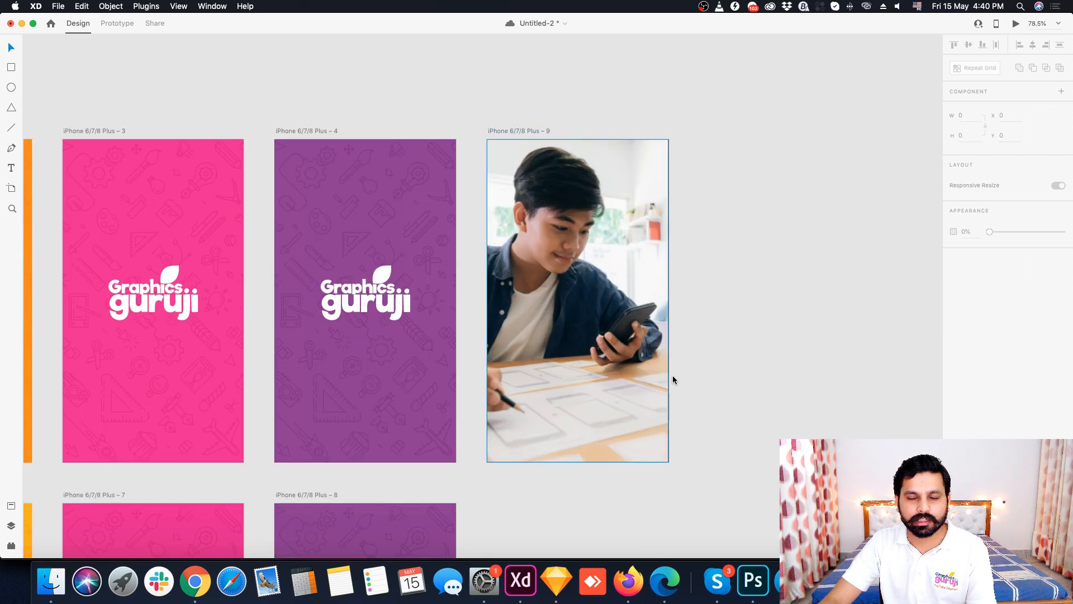
# Step: Shift the photo aside on its artboard and change the artboard's gradient fill to solid white
pyautogui.moveTo(557, 235); pyautogui.dragTo(704, 253)
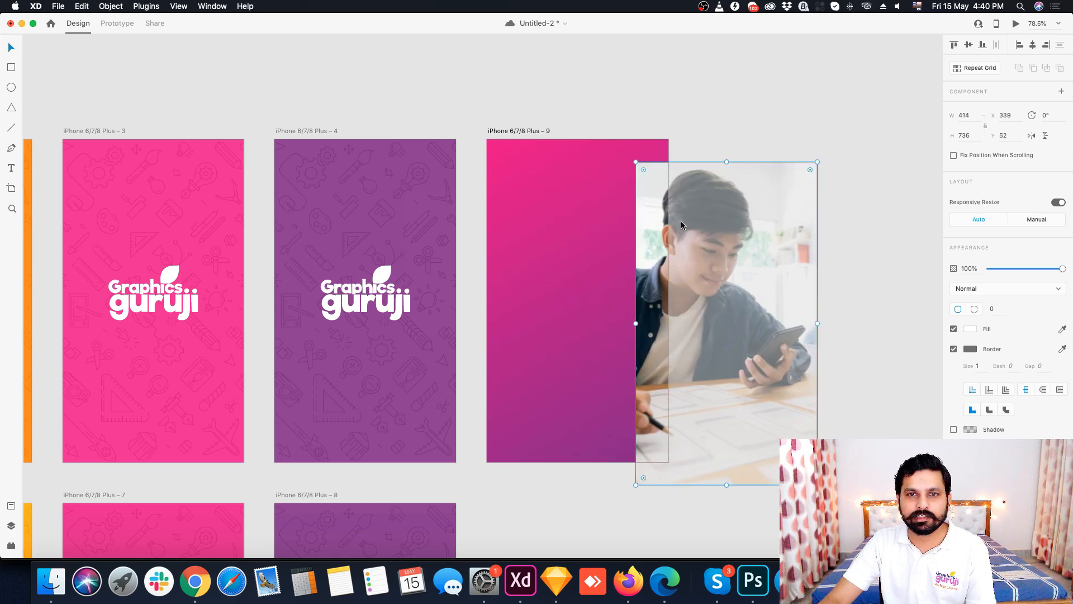
pyautogui.press('cmd+z')
pyautogui.press('cmd+z')
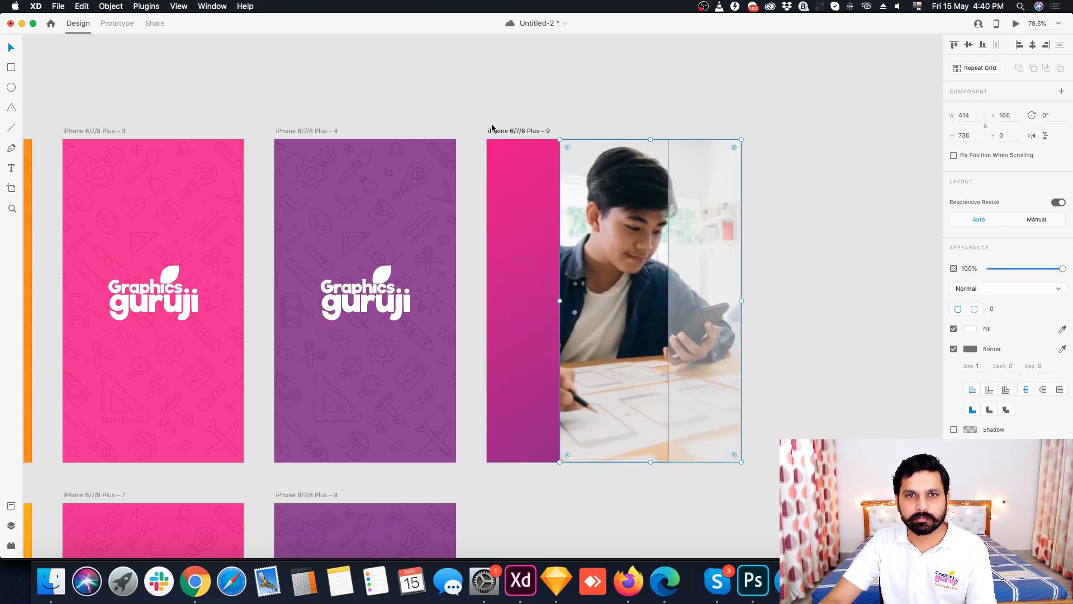
pyautogui.click(495, 132)
pyautogui.click(970, 305)
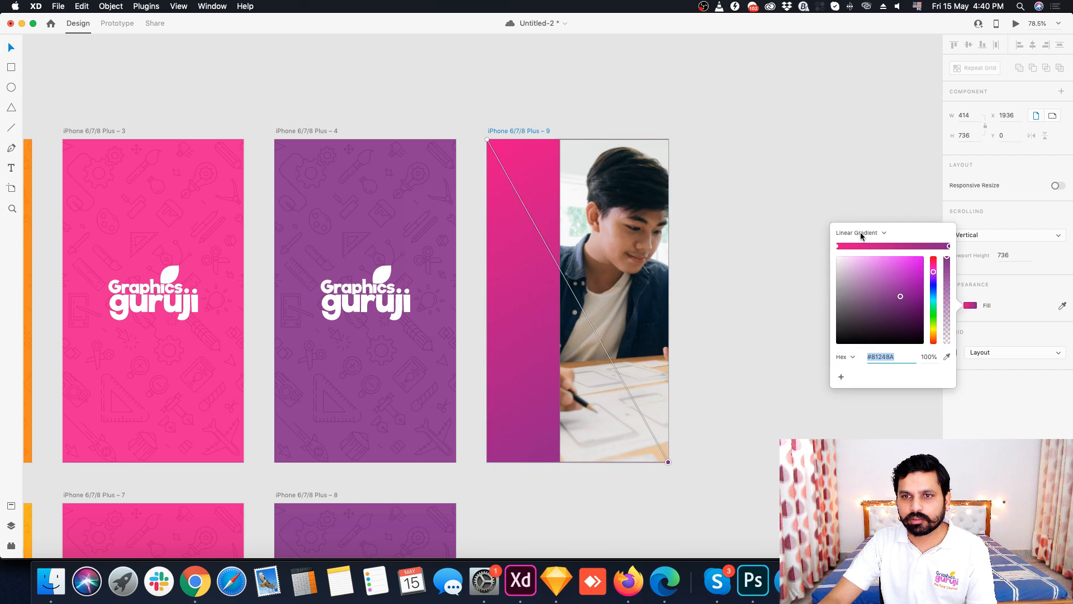
pyautogui.moveTo(882, 297); pyautogui.dragTo(834, 254)
pyautogui.click(685, 133)
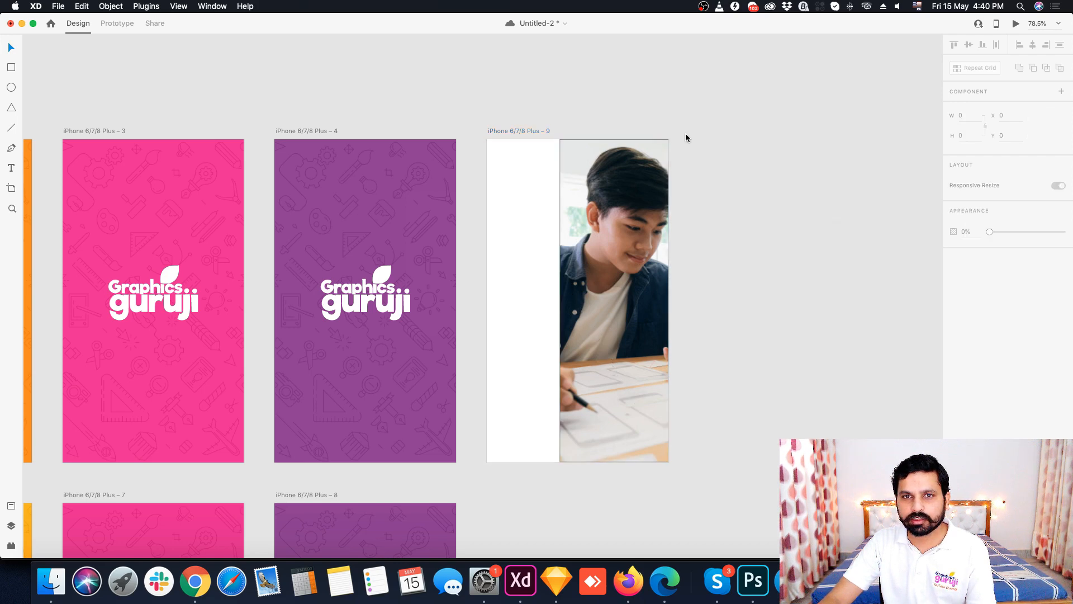
# Step: Move the photo back so it covers the whole artboard, and remove its border
pyautogui.moveTo(633, 189); pyautogui.dragTo(559, 189)
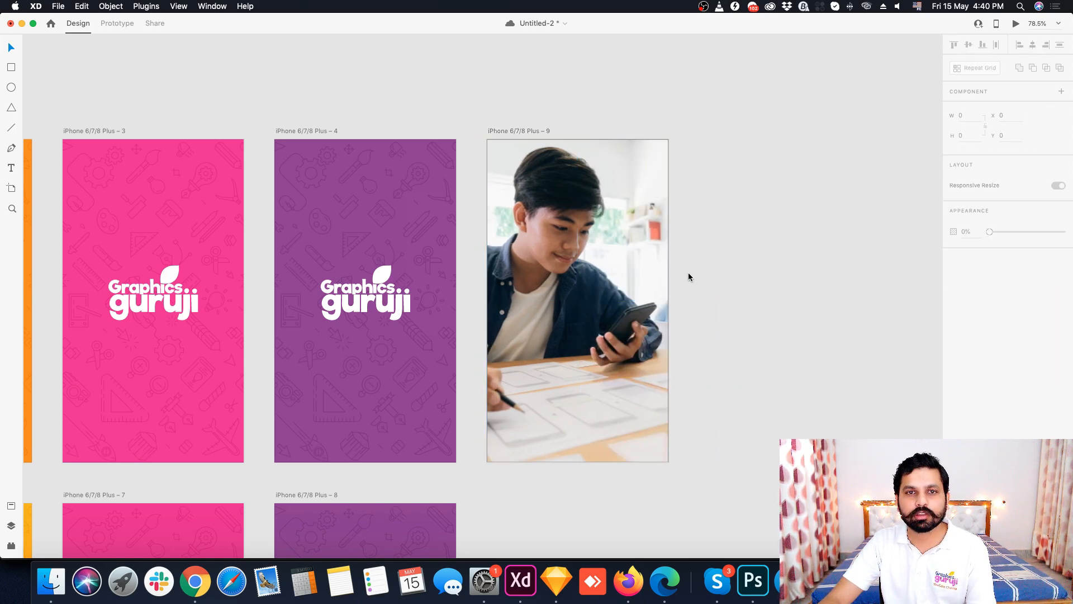
pyautogui.click(766, 255)
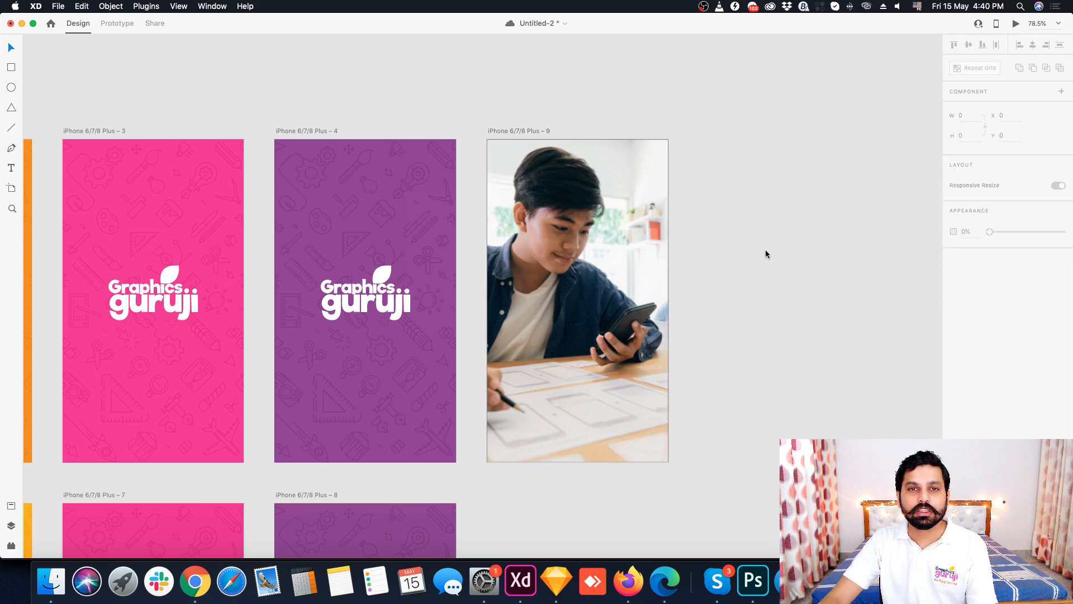
pyautogui.click(618, 250)
pyautogui.click(791, 335)
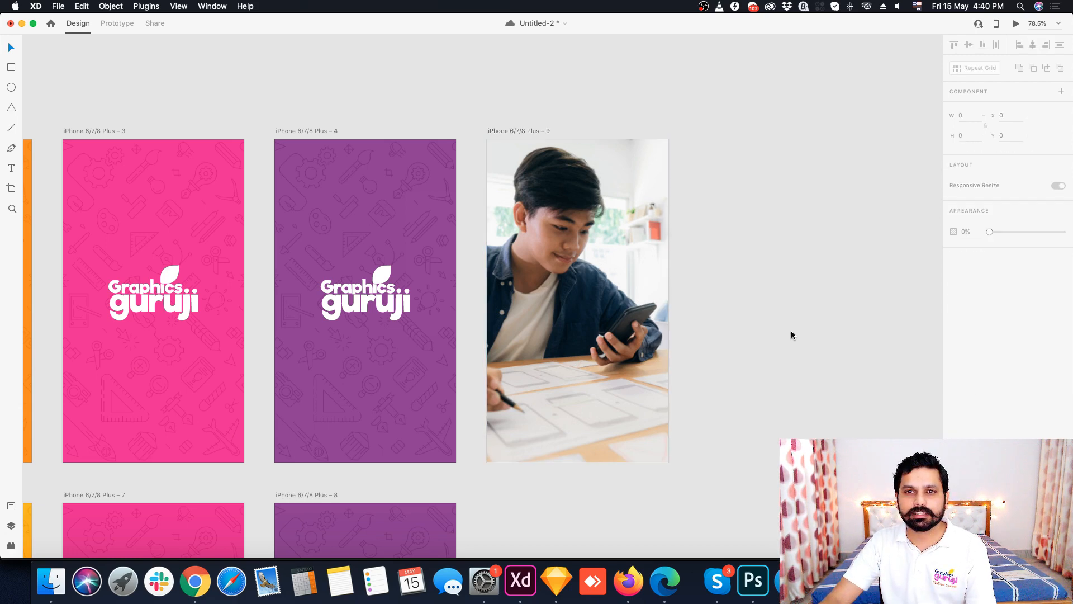
# Step: Copy the full-color logo from the white icon-pattern artboard and paste it onto the center of the photo artboard
pyautogui.click(398, 309)
pyautogui.press('cmd+0')
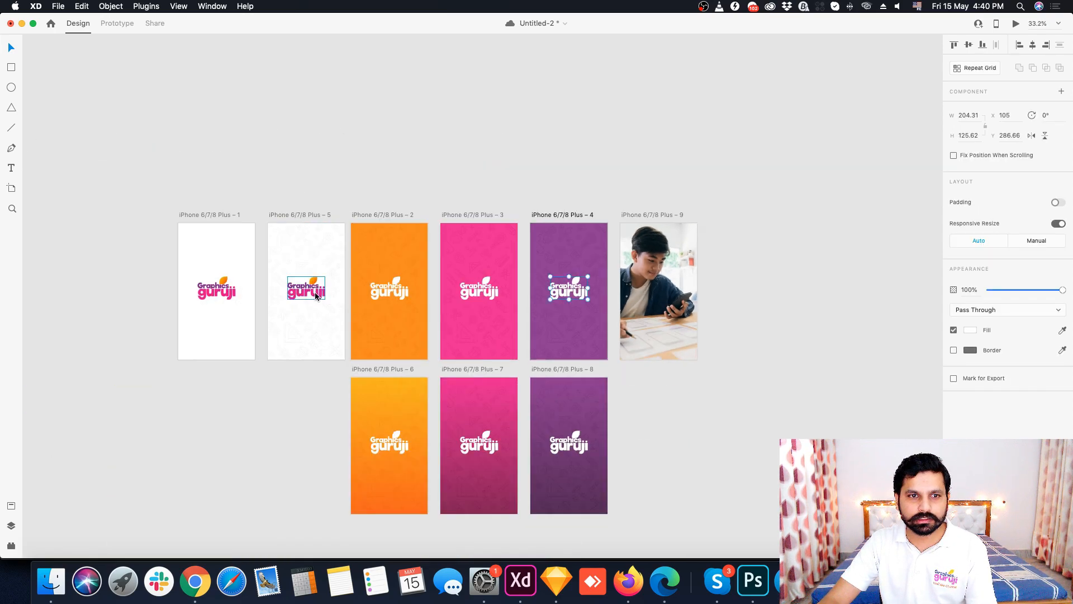
pyautogui.click(317, 294)
pyautogui.click(290, 178)
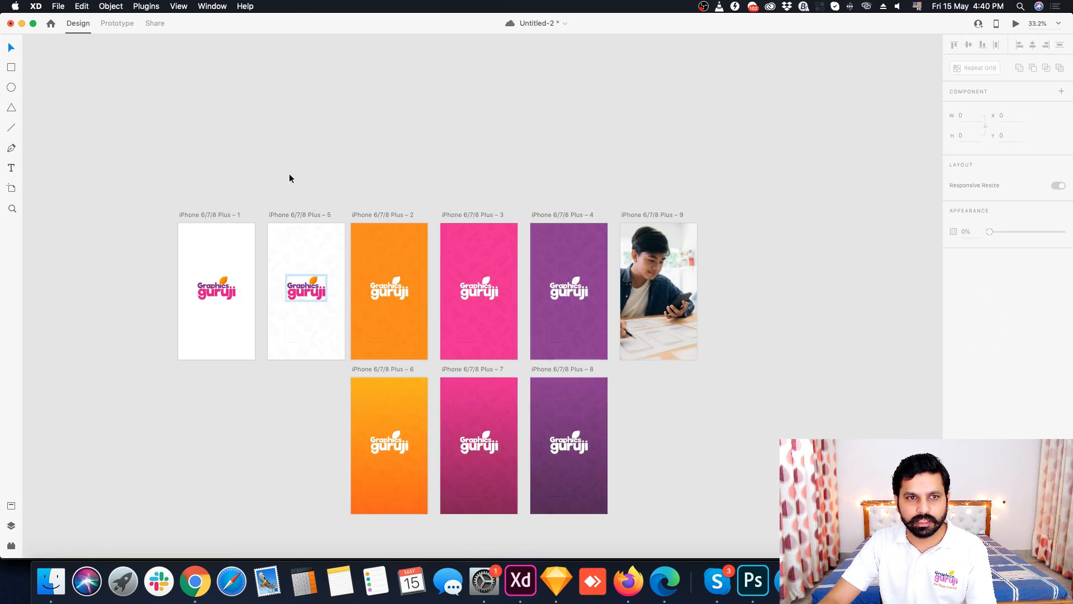
pyautogui.click(319, 297)
pyautogui.press('Escape')
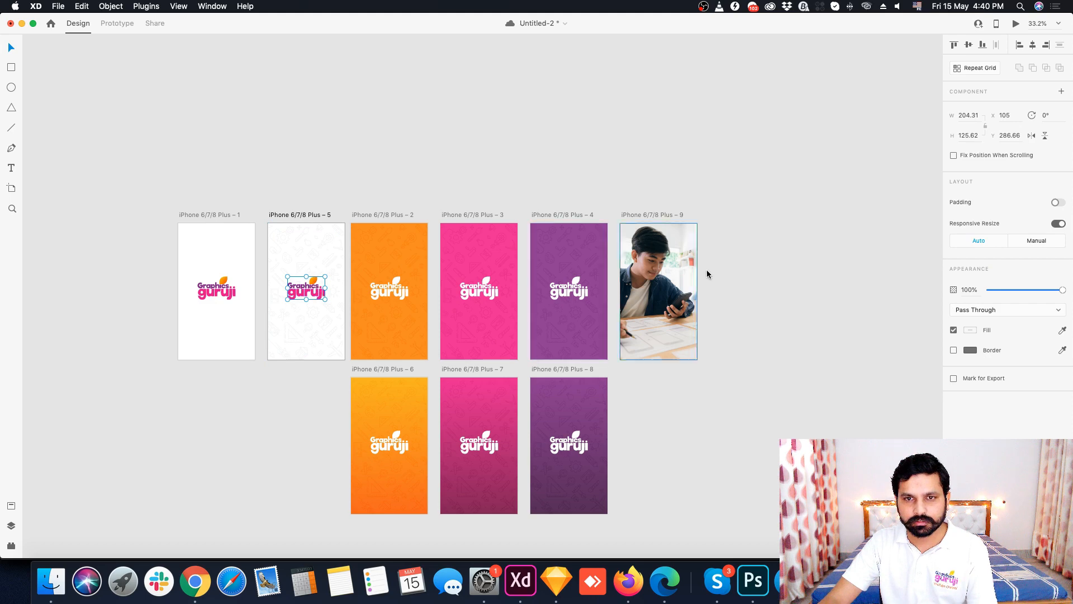
pyautogui.scroll(5, 707, 269)
pyautogui.click(590, 277)
pyautogui.press('cmd+v')
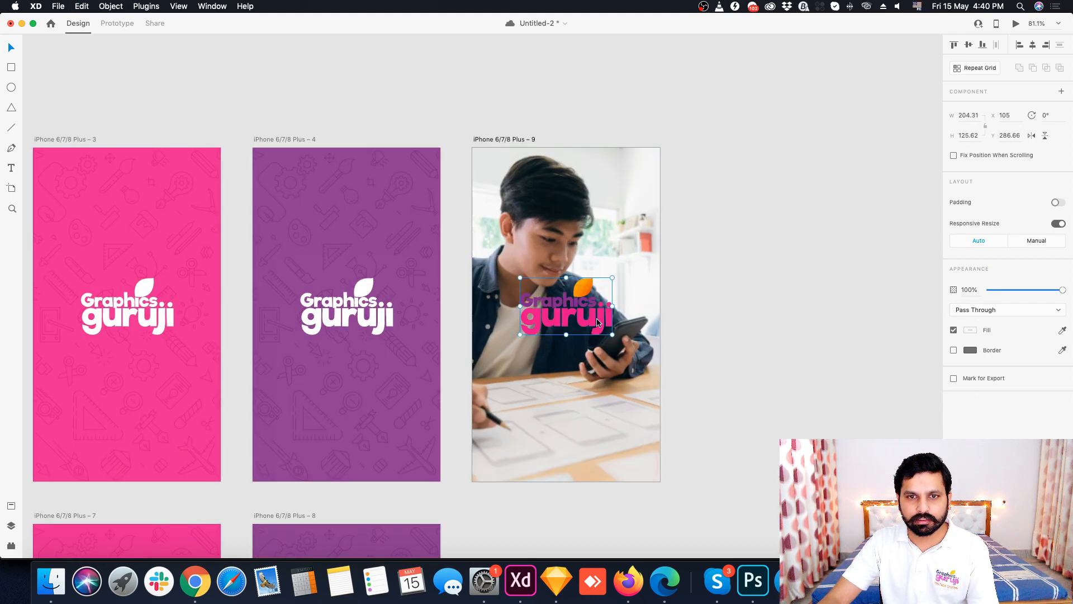
# Step: Duplicate the photo artboard directly below the original at X 1936, Y 830, and delete the full-color logo from the copy
pyautogui.click(717, 428)
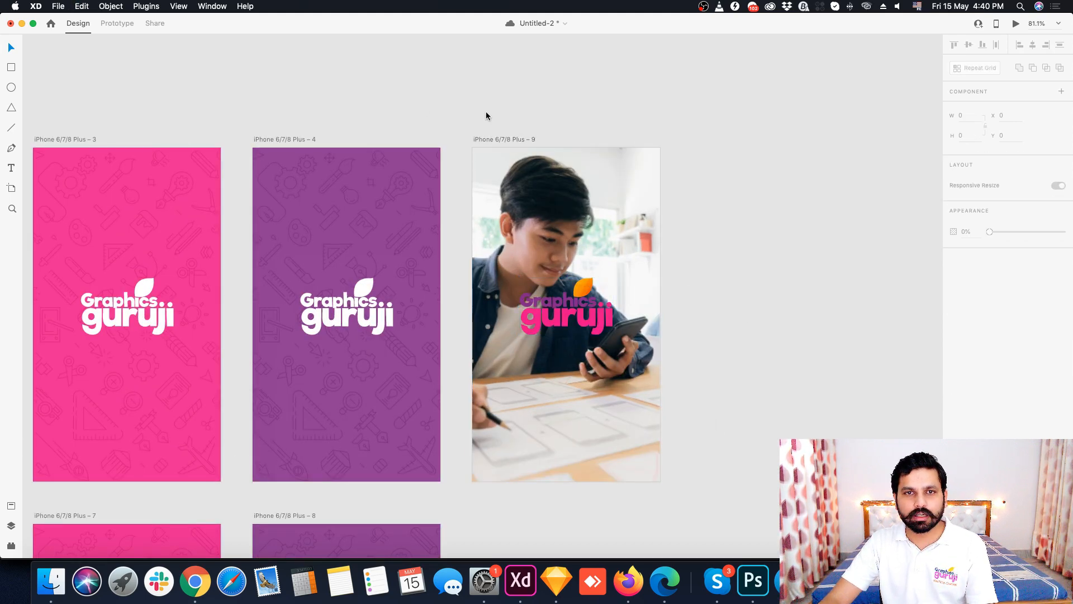
pyautogui.click(488, 140)
pyautogui.scroll(-5, 525, 161)
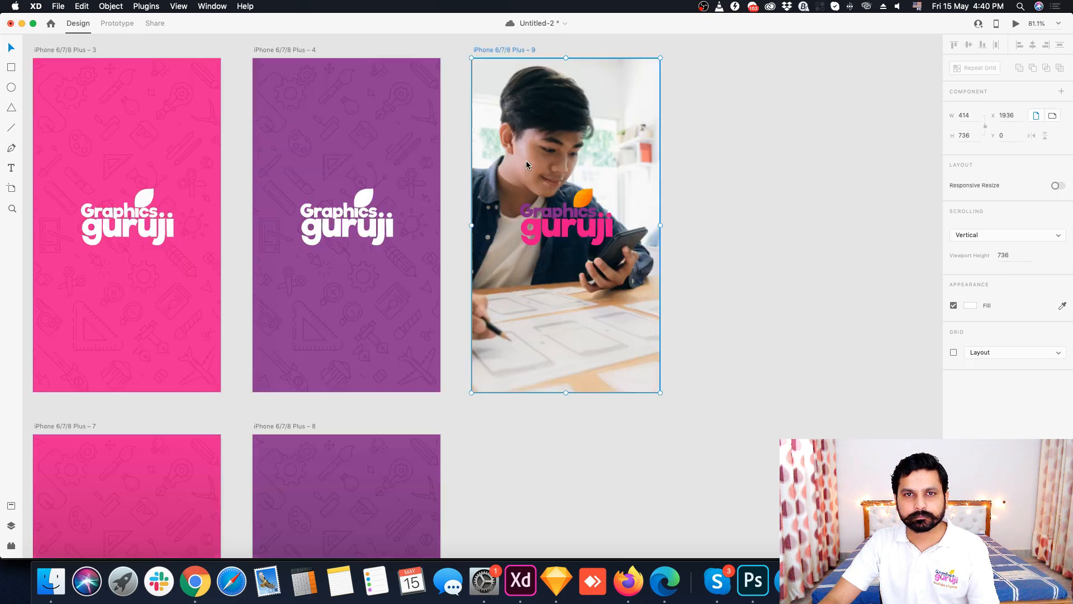
pyautogui.scroll(1, 502, 40)
pyautogui.moveTo(499, 41); pyautogui.dragTo(482, 415)
pyautogui.scroll(-5, 556, 363)
pyautogui.scroll(-2, 557, 363)
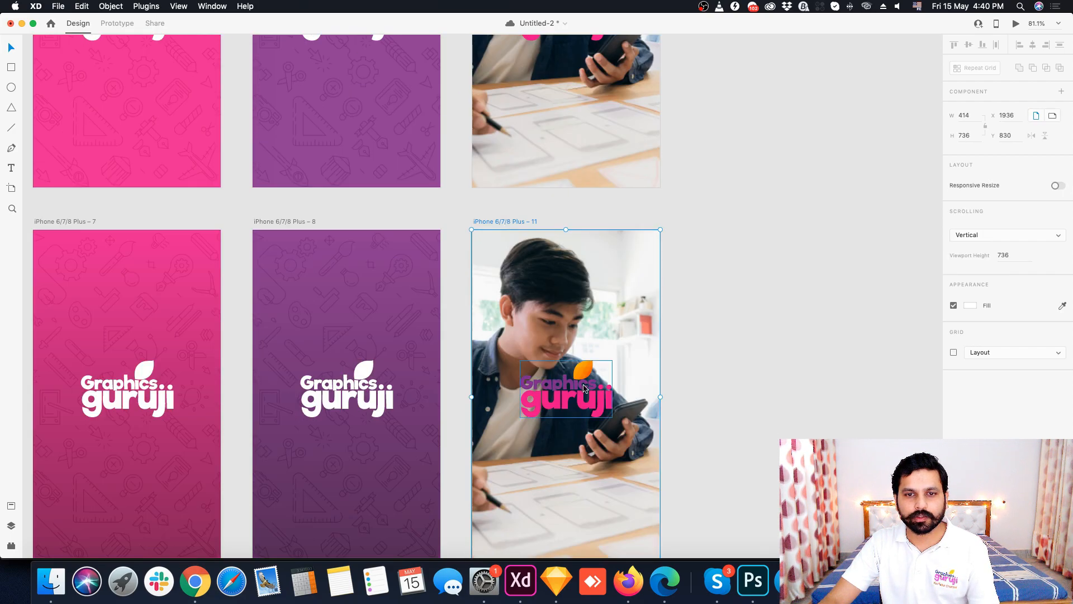
pyautogui.click(586, 387)
pyautogui.press('Delete')
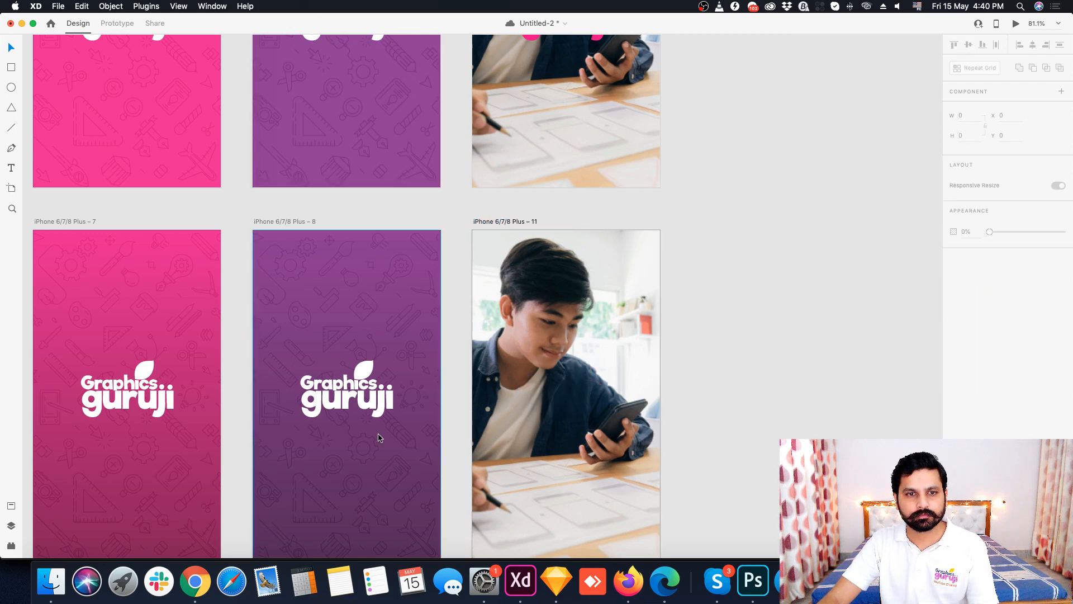
pyautogui.click(548, 449)
pyautogui.press('super+z')
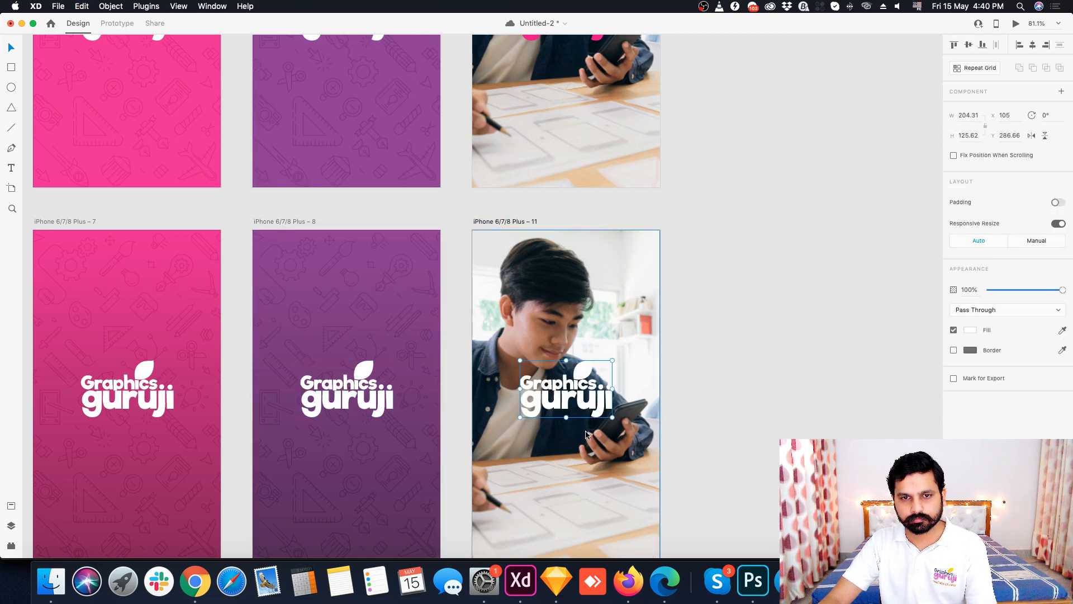
pyautogui.click(717, 389)
pyautogui.click(606, 401)
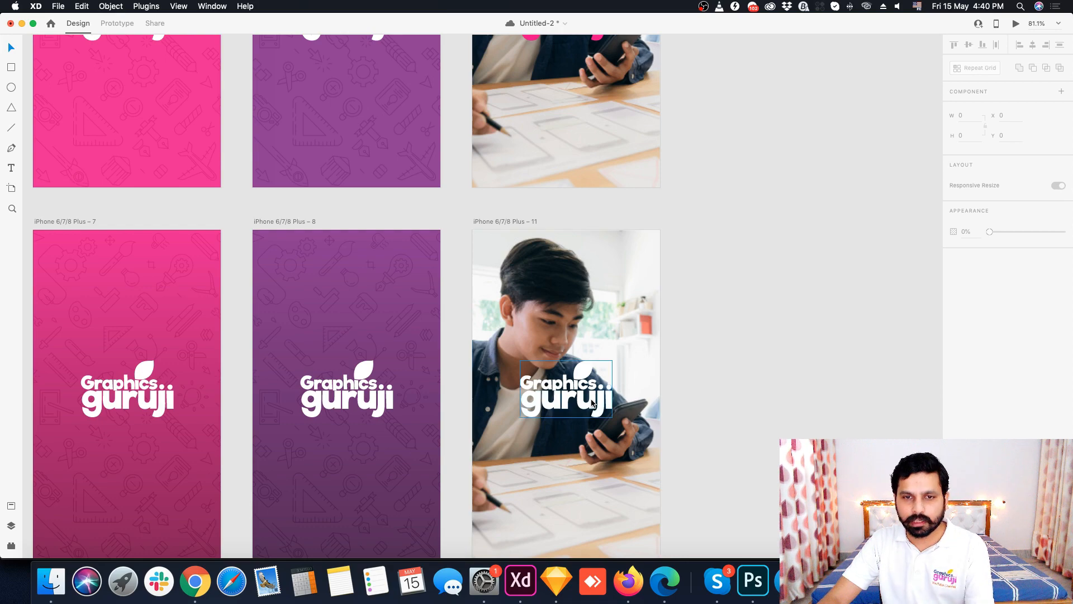
pyautogui.press('Delete')
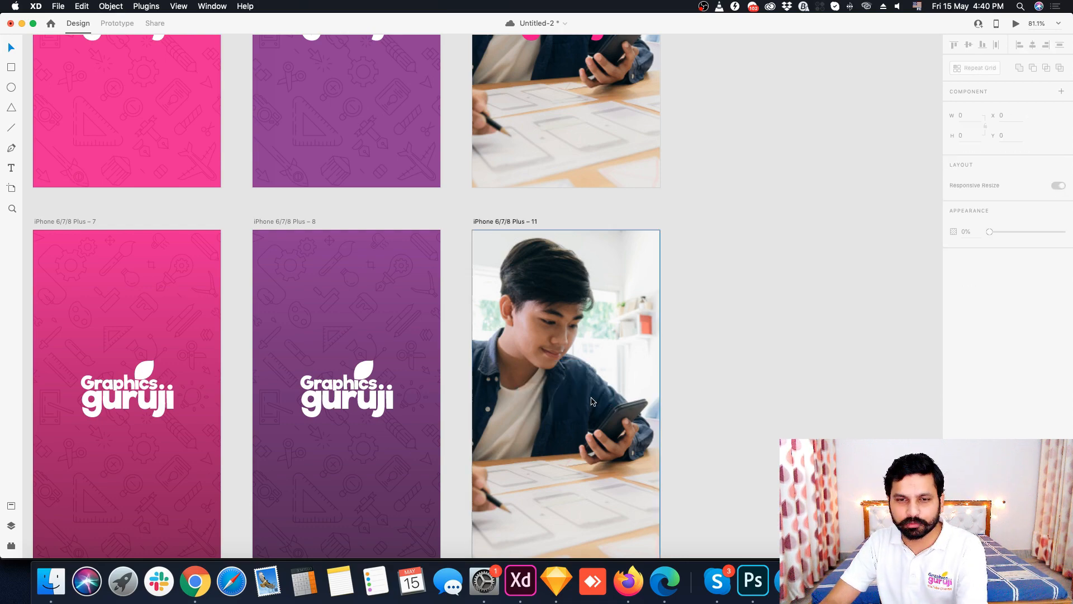
pyautogui.click(382, 412)
pyautogui.scroll(5, 383, 414)
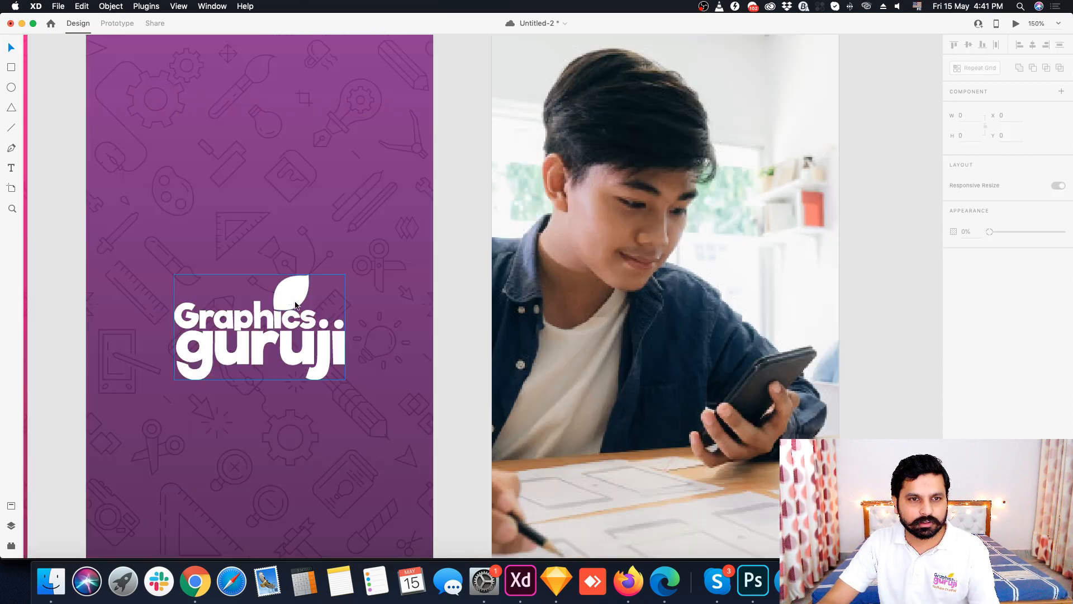
pyautogui.moveTo(297, 302); pyautogui.dragTo(698, 320)
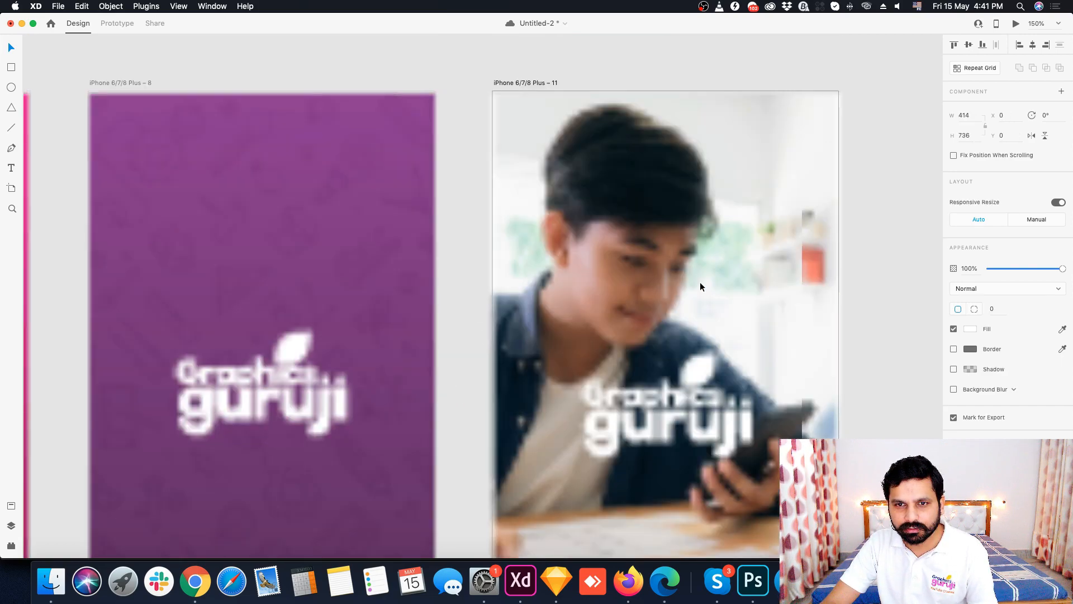
pyautogui.press('super+z')
pyautogui.moveTo(716, 389); pyautogui.dragTo(708, 352)
pyautogui.press('Delete')
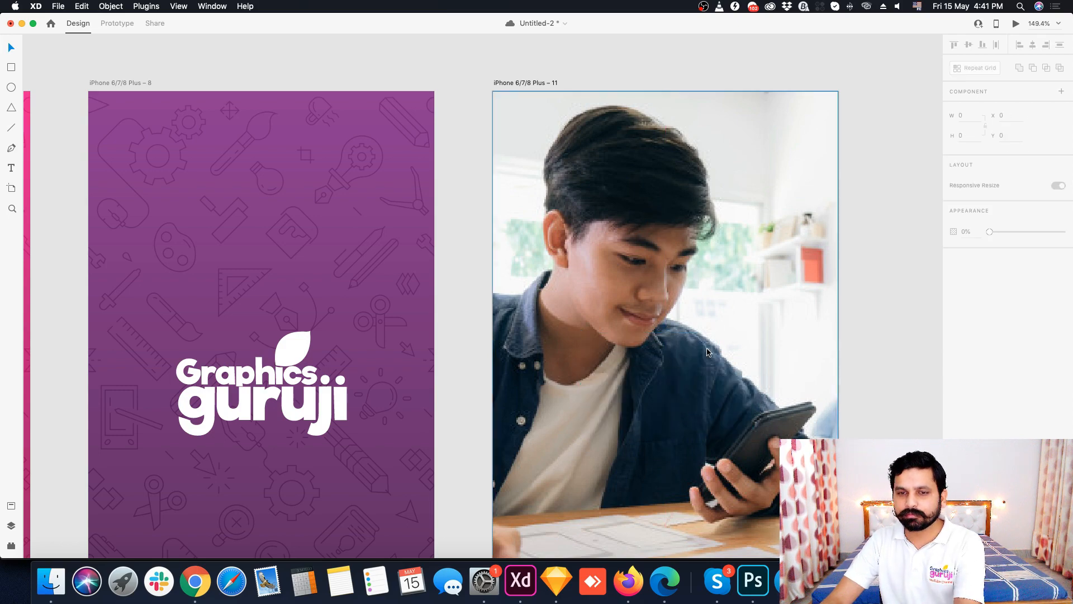
# Step: Copy the white logo from the purple gradient artboard and paste it onto the center of the duplicated photo artboard
pyautogui.scroll(-6, 549, 265)
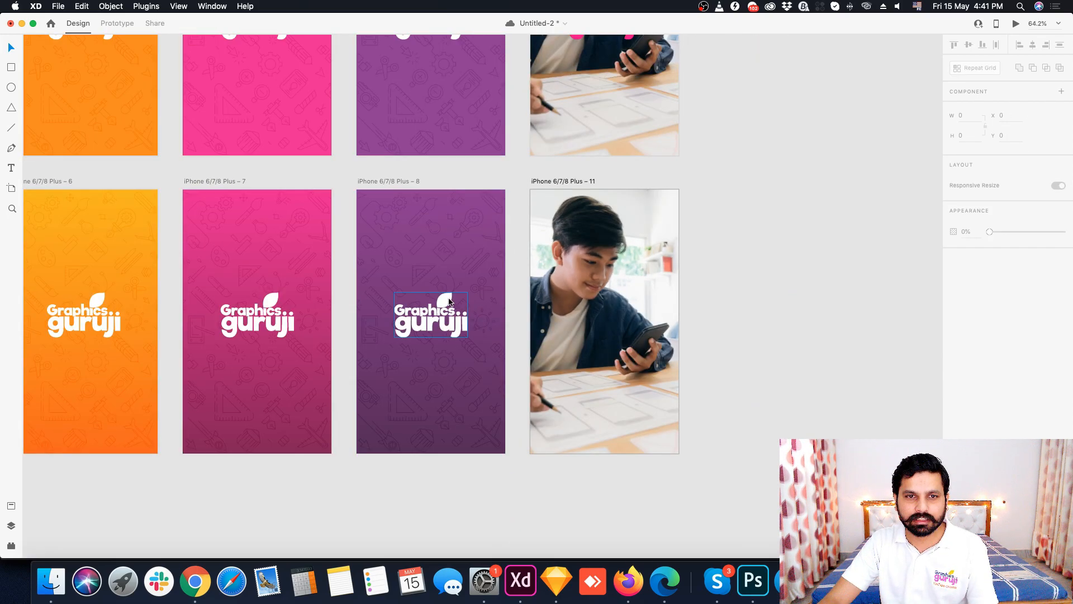
pyautogui.click(428, 316)
pyautogui.click(624, 315)
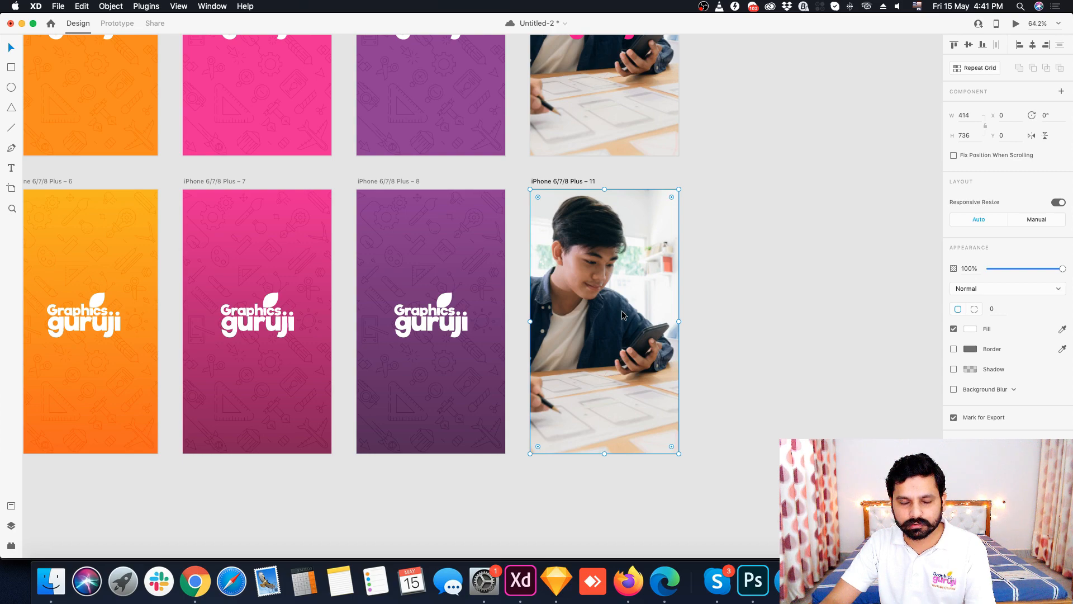
pyautogui.scroll(3, 624, 315)
pyautogui.press('cmd+v')
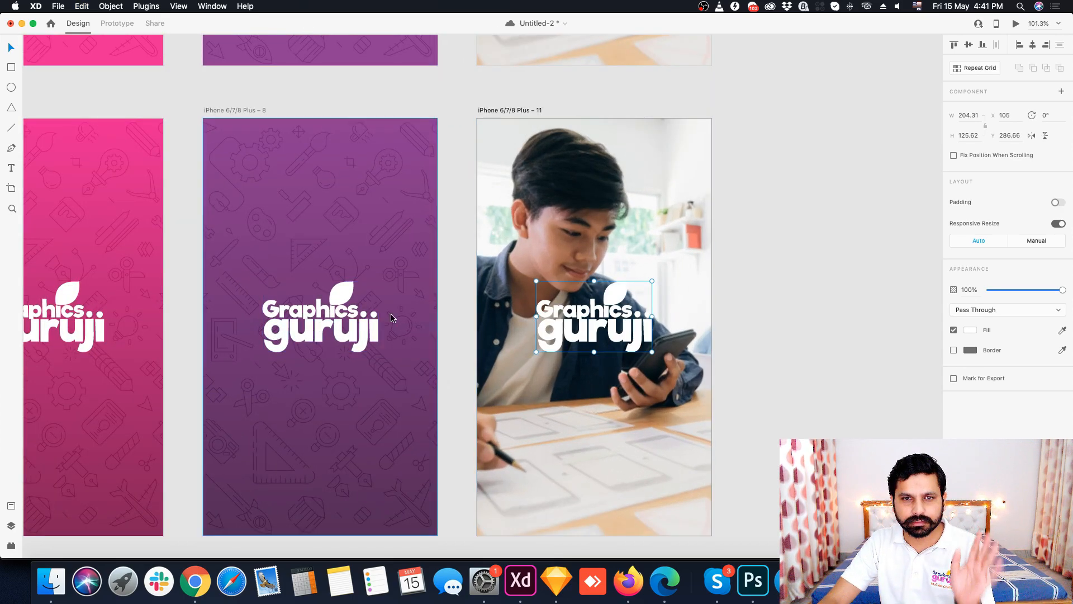
pyautogui.click(748, 318)
# Step: Examine the logo's legibility on both photo artboards and compare them with the other splash screen variations
pyautogui.scroll(-5, 562, 319)
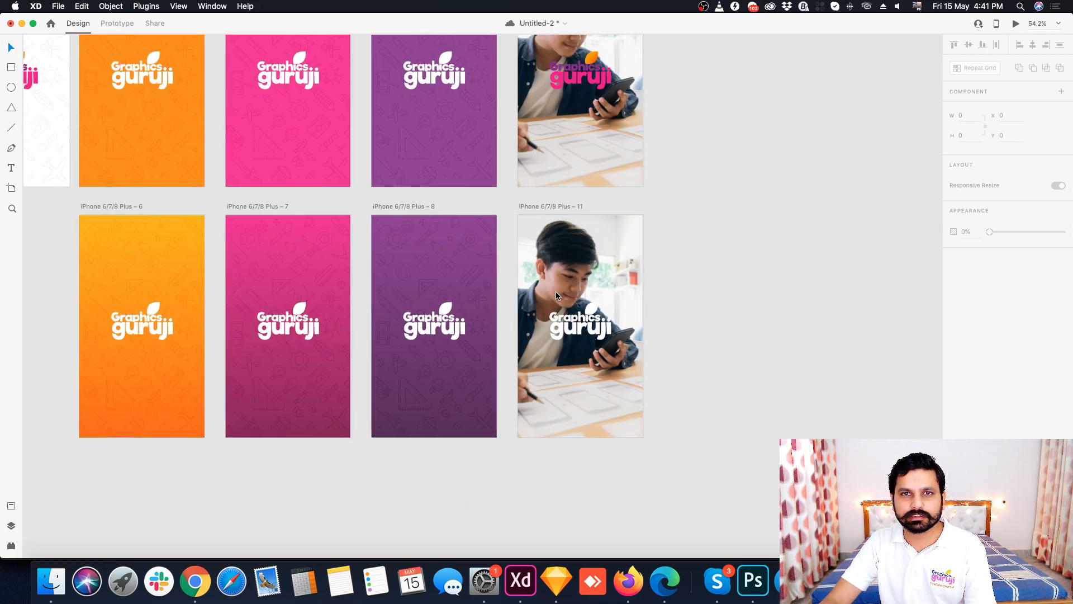
pyautogui.scroll(-2, 555, 291)
pyautogui.scroll(2, 570, 266)
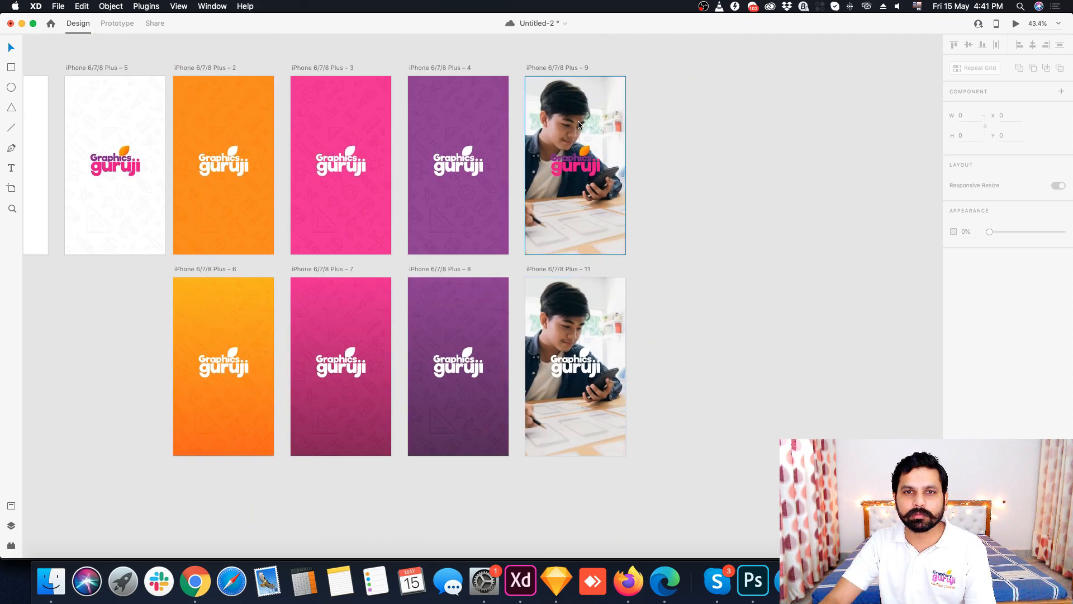
pyautogui.scroll(1, 579, 121)
pyautogui.scroll(4, 580, 132)
pyautogui.scroll(-3, 567, 137)
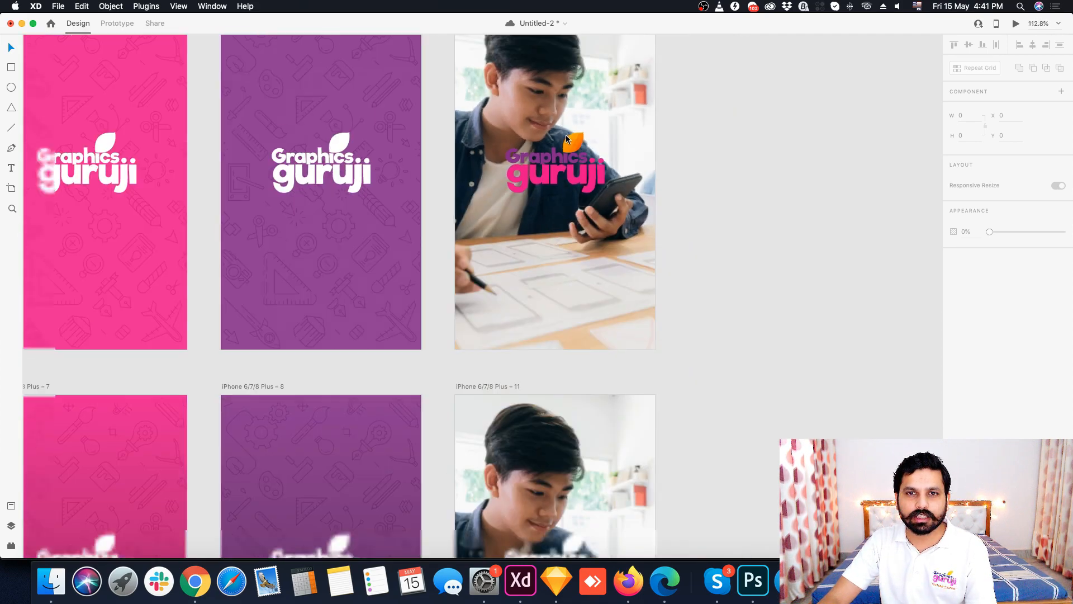
pyautogui.scroll(-3, 569, 146)
pyautogui.scroll(4, 551, 364)
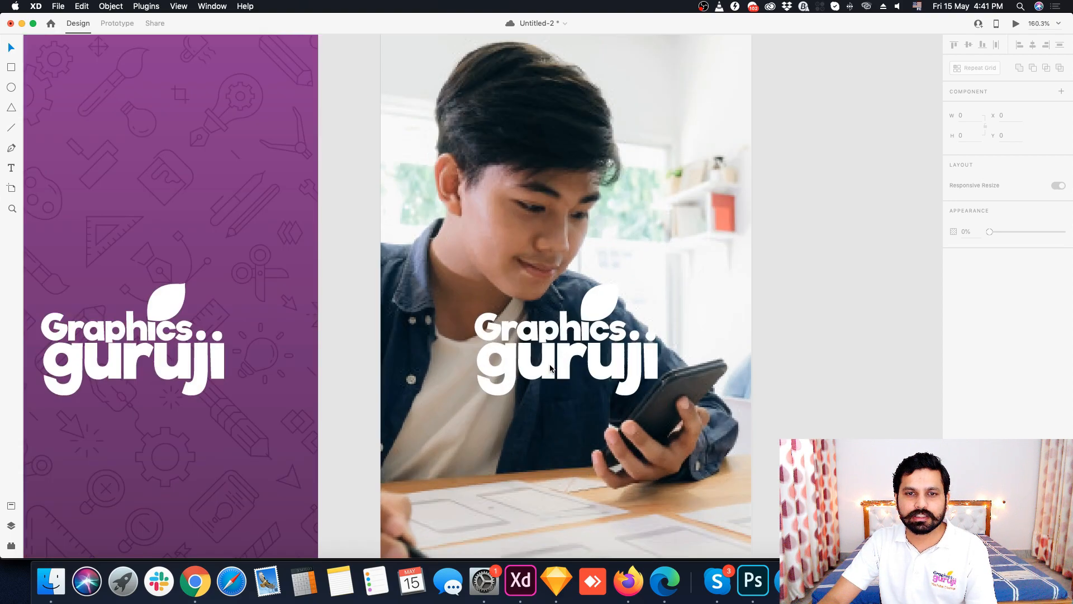
pyautogui.scroll(-3, 550, 368)
pyautogui.scroll(-2, 551, 368)
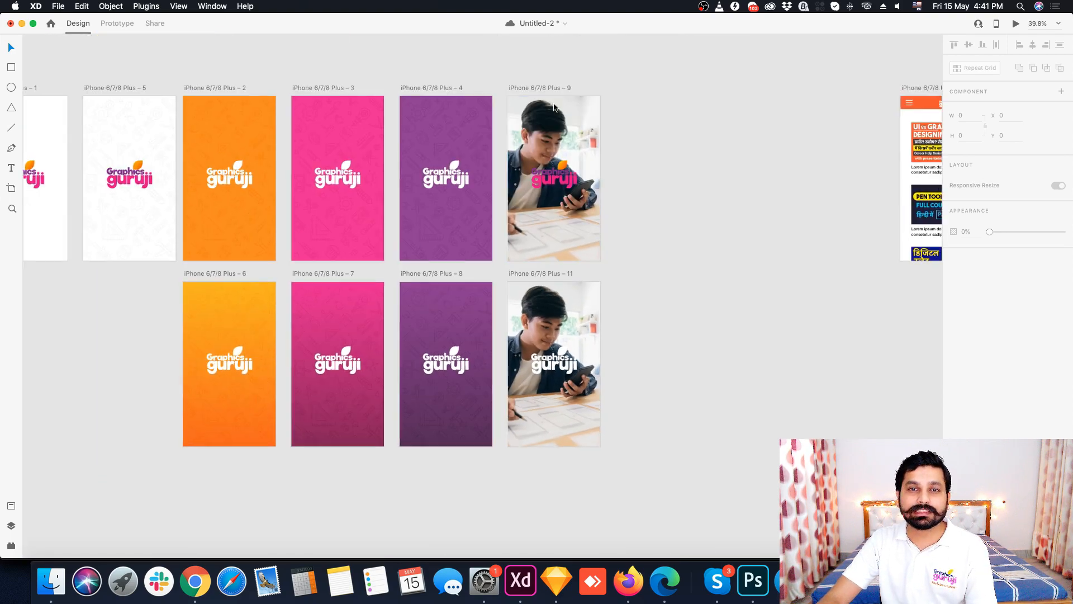
pyautogui.scroll(2, 554, 108)
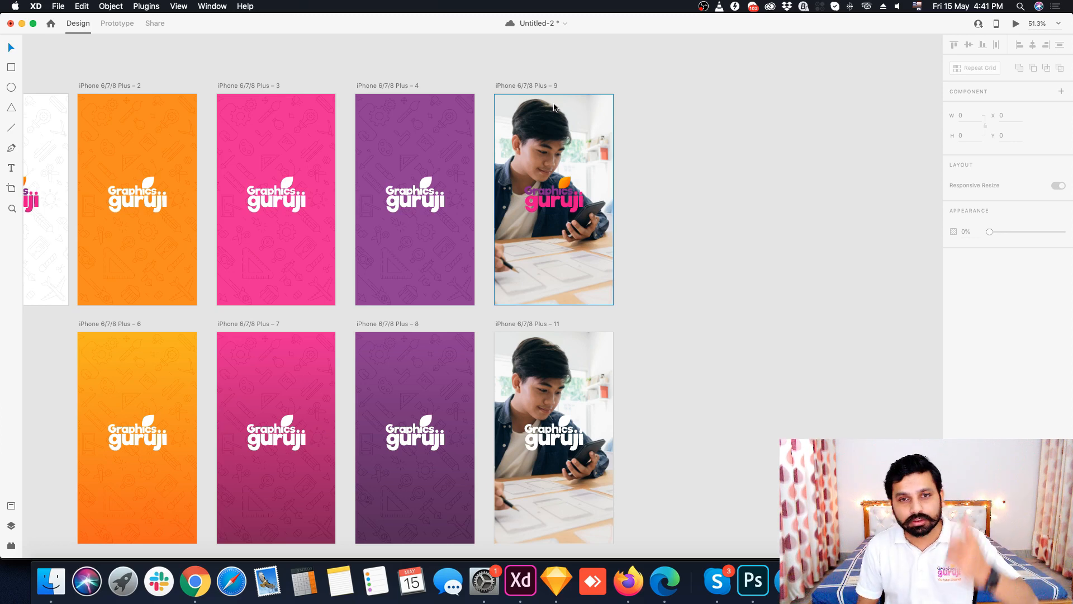
# Step: Save the document
pyautogui.press('super+s')
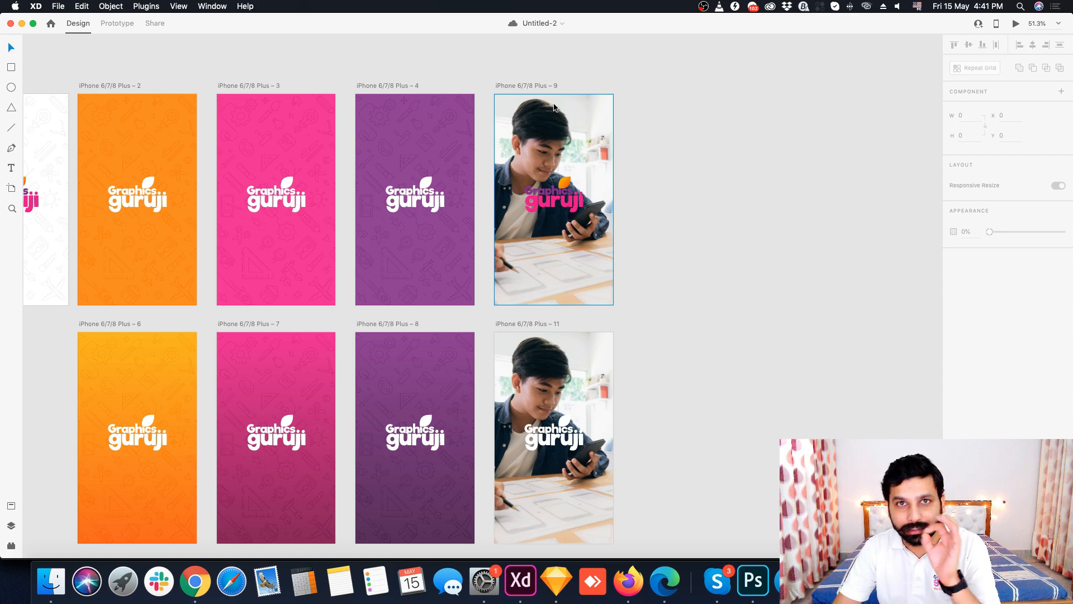
pyautogui.click(554, 107)
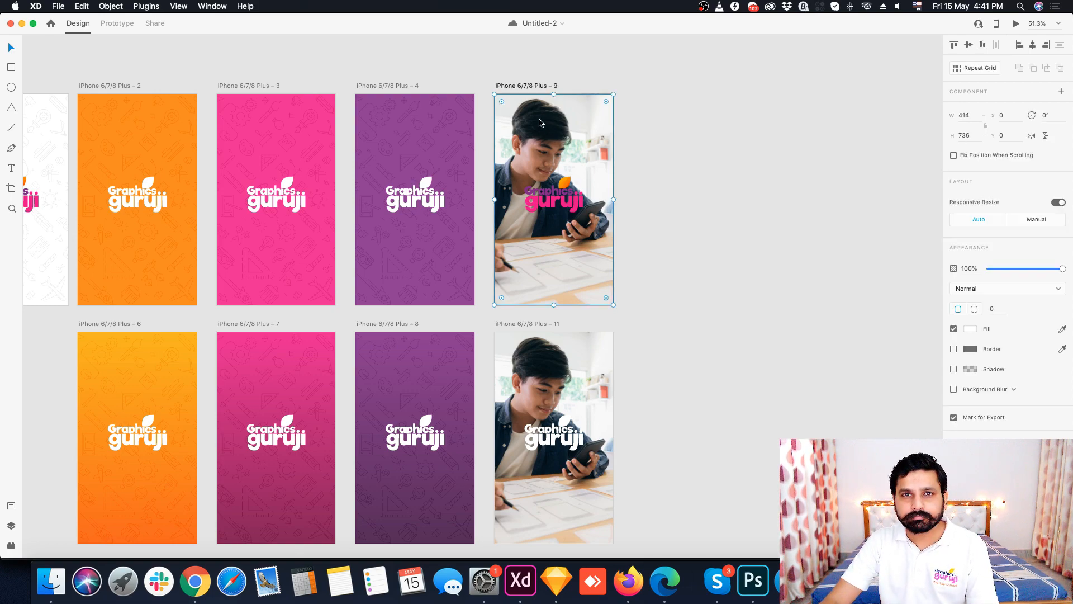
pyautogui.click(629, 138)
# Step: Draw a 414 by 736 rectangle covering the whole photo artboard that carries the full-color logo
pyautogui.scroll(3, 586, 132)
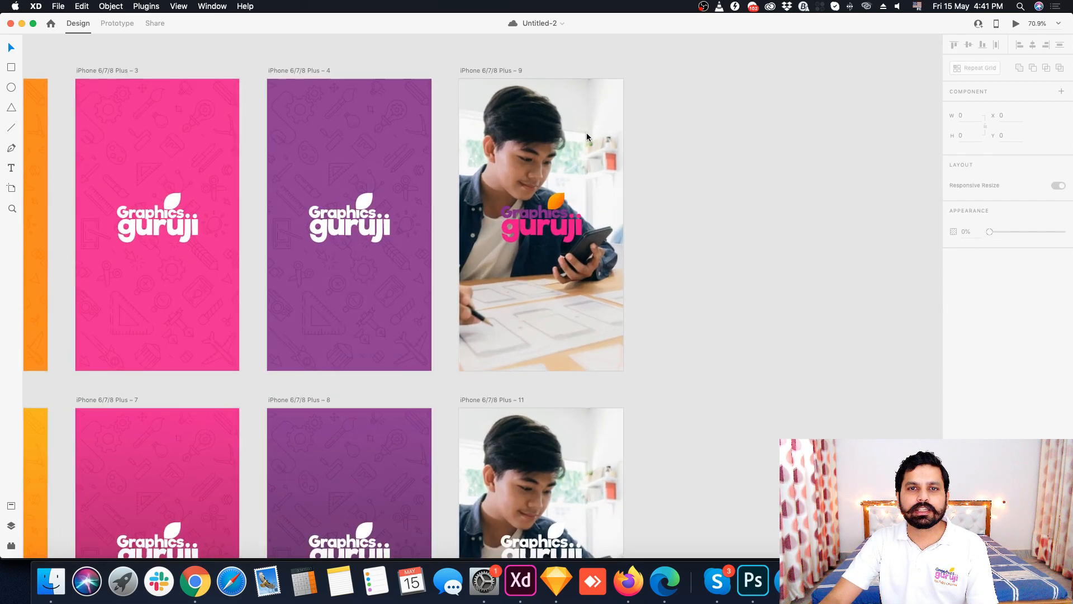
pyautogui.click(489, 122)
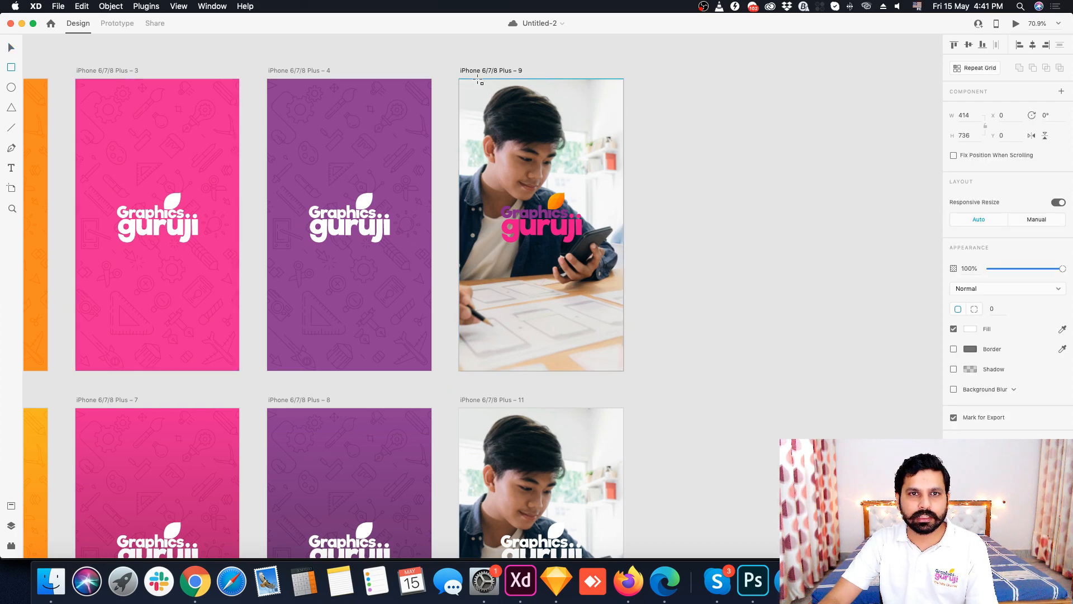
pyautogui.moveTo(477, 79); pyautogui.dragTo(623, 372)
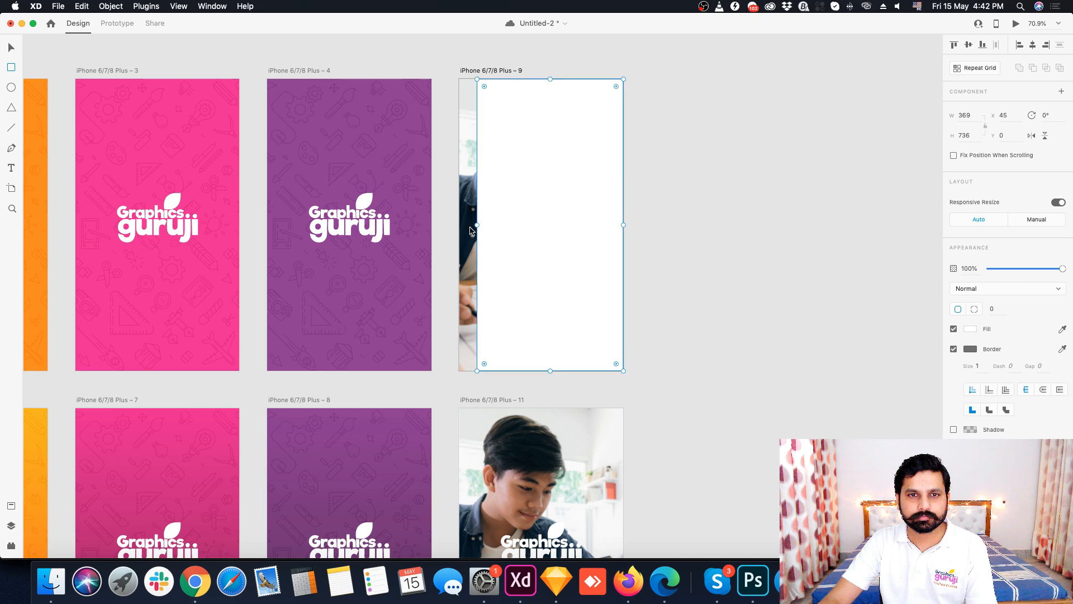
pyautogui.moveTo(476, 229); pyautogui.dragTo(459, 225)
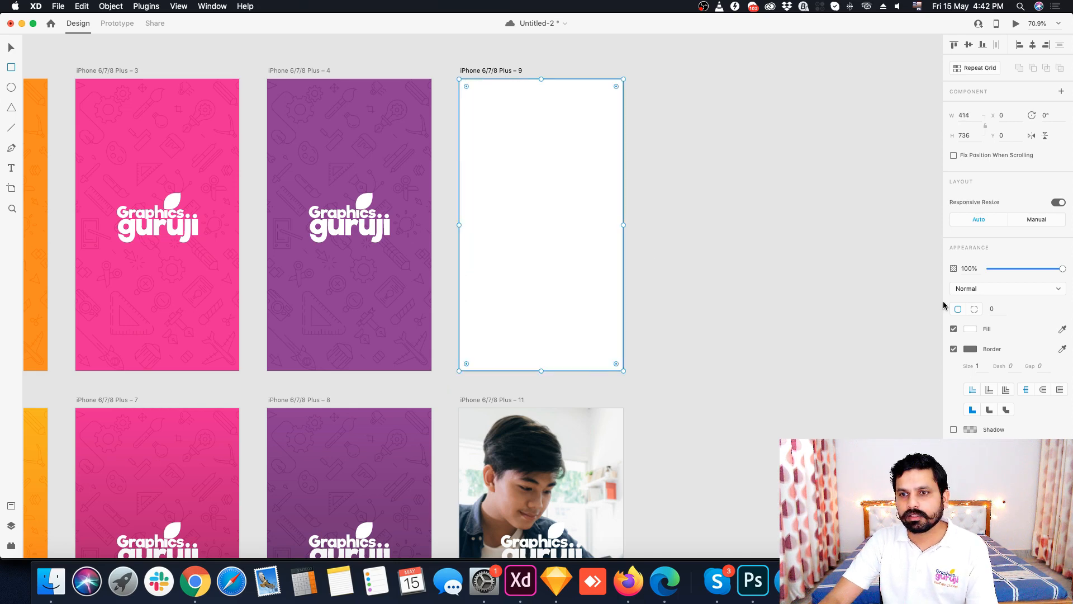
# Step: Remove the new rectangle's border and fill it with solid black
pyautogui.click(954, 350)
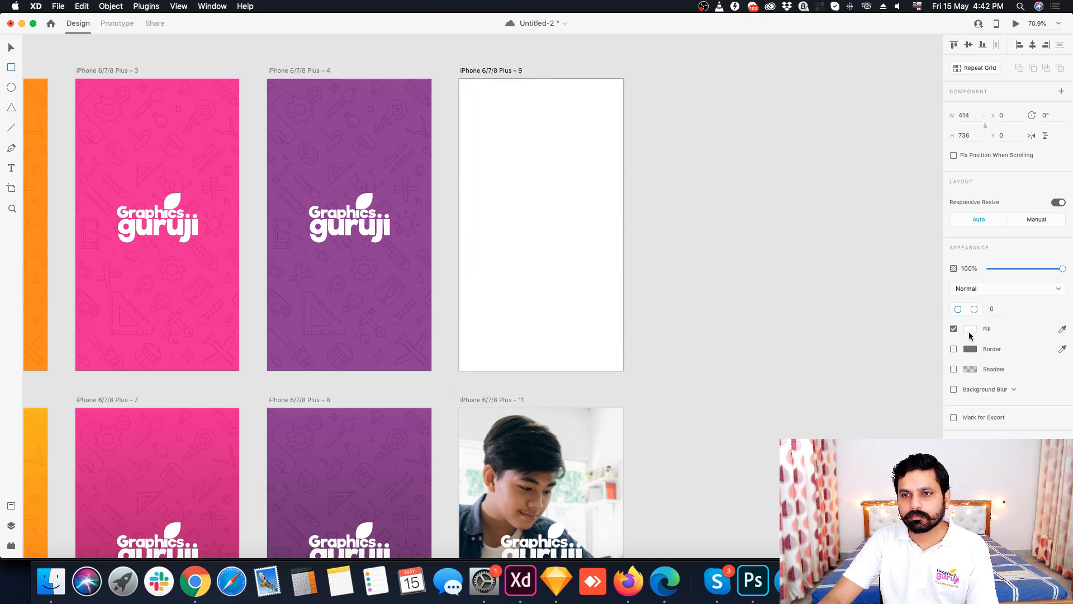
pyautogui.click(971, 329)
pyautogui.moveTo(905, 337); pyautogui.dragTo(784, 405)
pyautogui.click(661, 135)
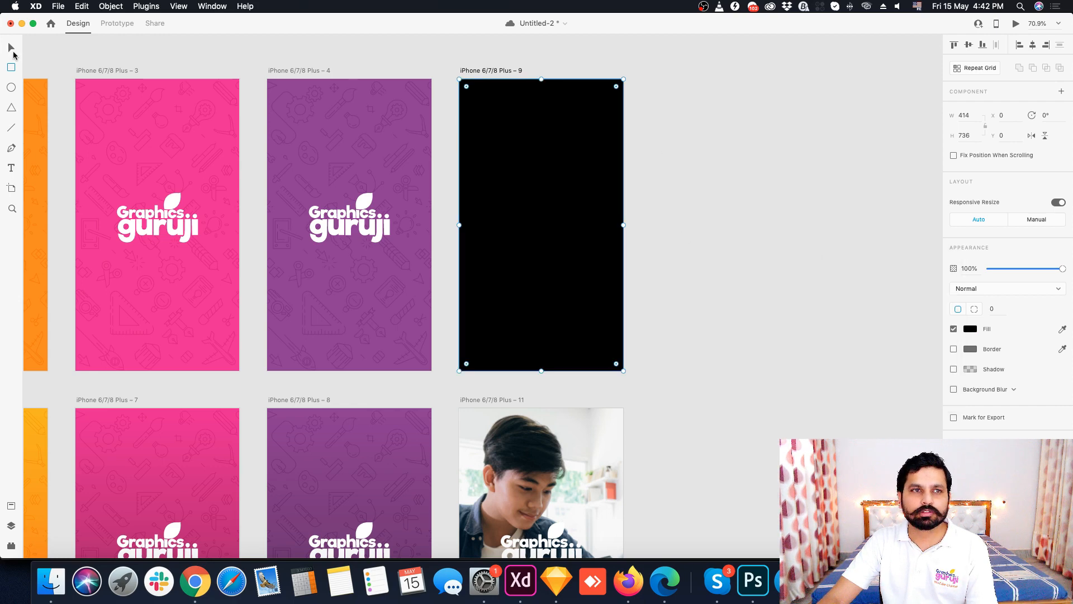
pyautogui.click(586, 51)
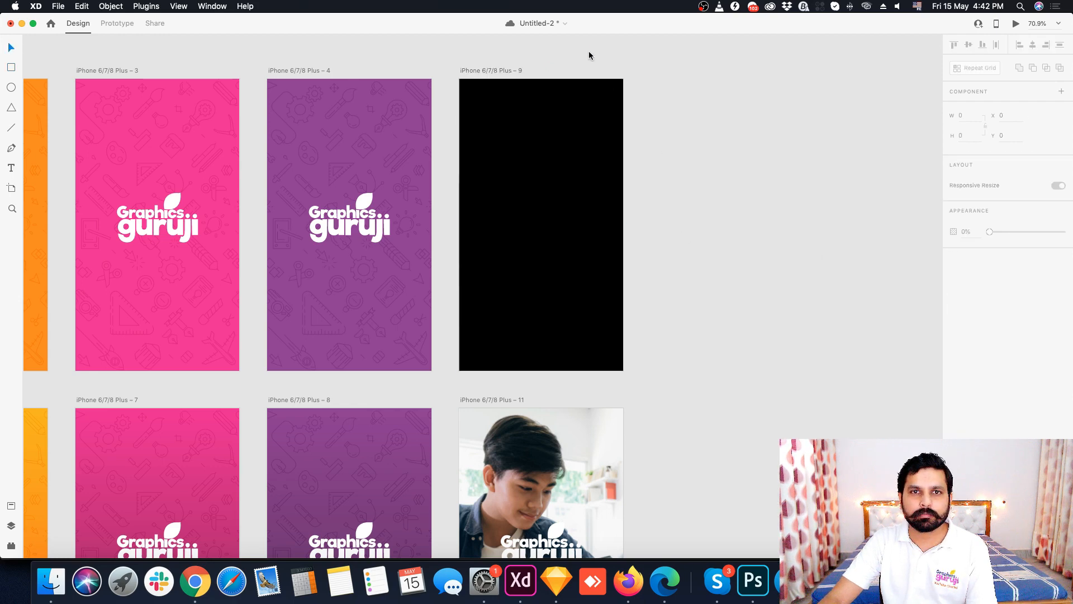
# Step: Rearrange the black rectangle so it sits behind the full-color logo but in front of the photo
pyautogui.click(520, 109)
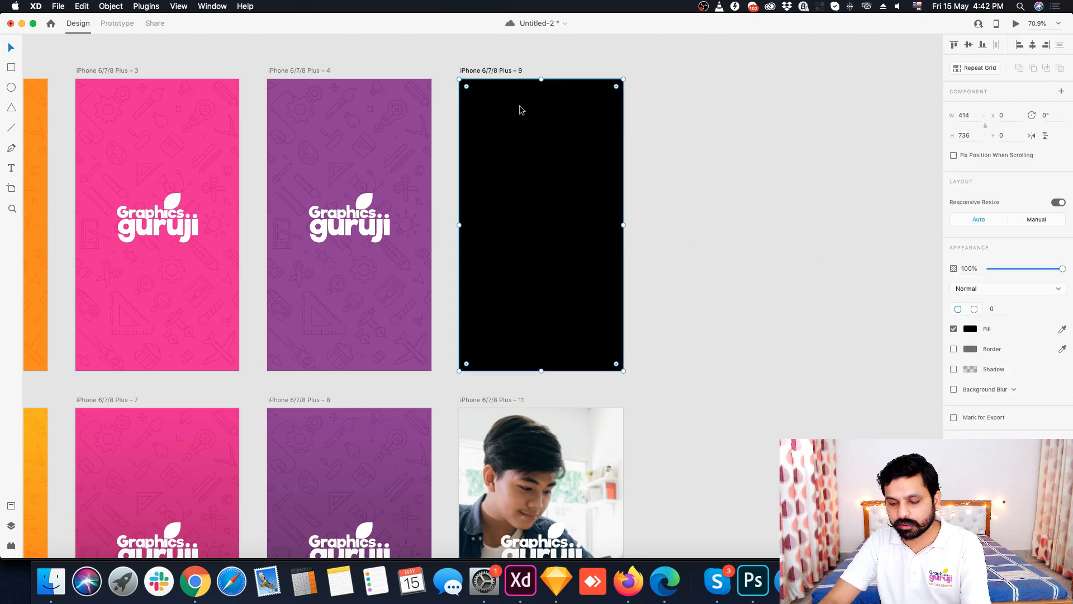
pyautogui.press('super+shift+bracketleft')
pyautogui.press('super+bracketright')
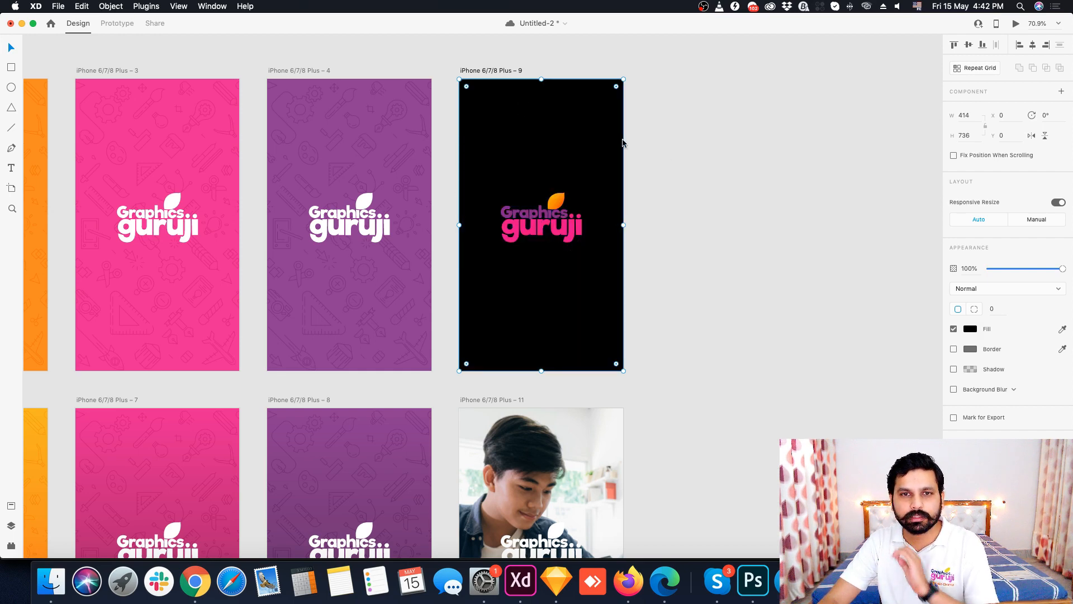
pyautogui.click(687, 154)
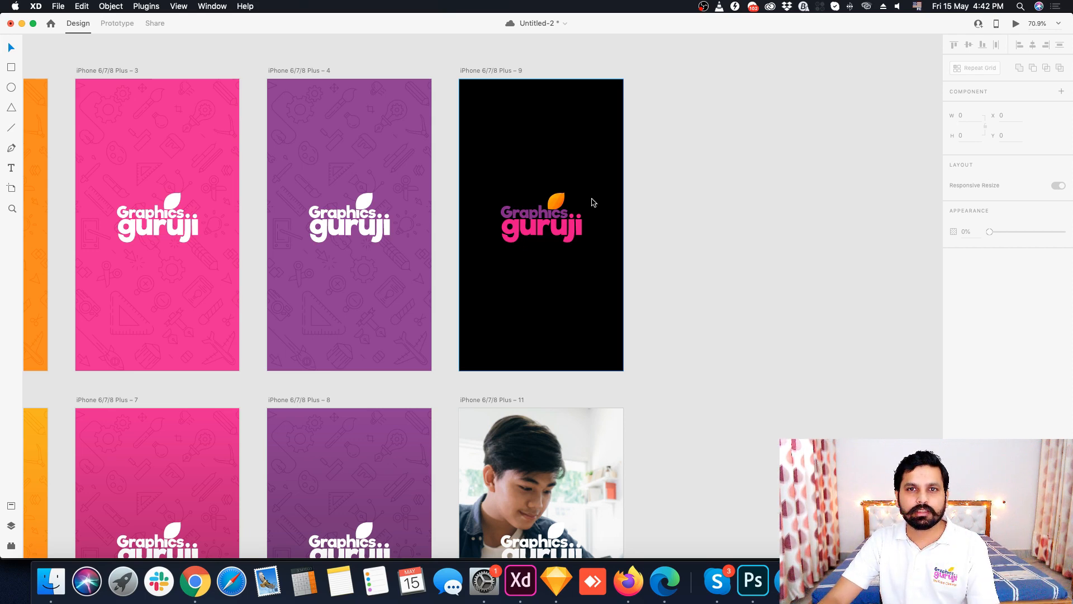
pyautogui.moveTo(592, 203); pyautogui.dragTo(657, 159)
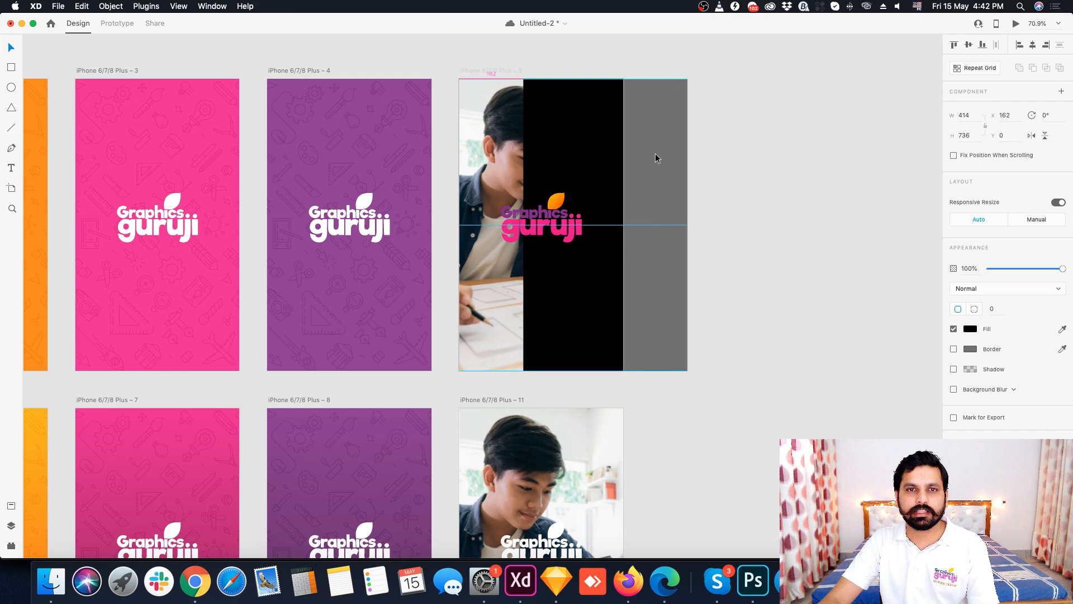
pyautogui.click(557, 224)
pyautogui.click(539, 162)
pyautogui.click(501, 162)
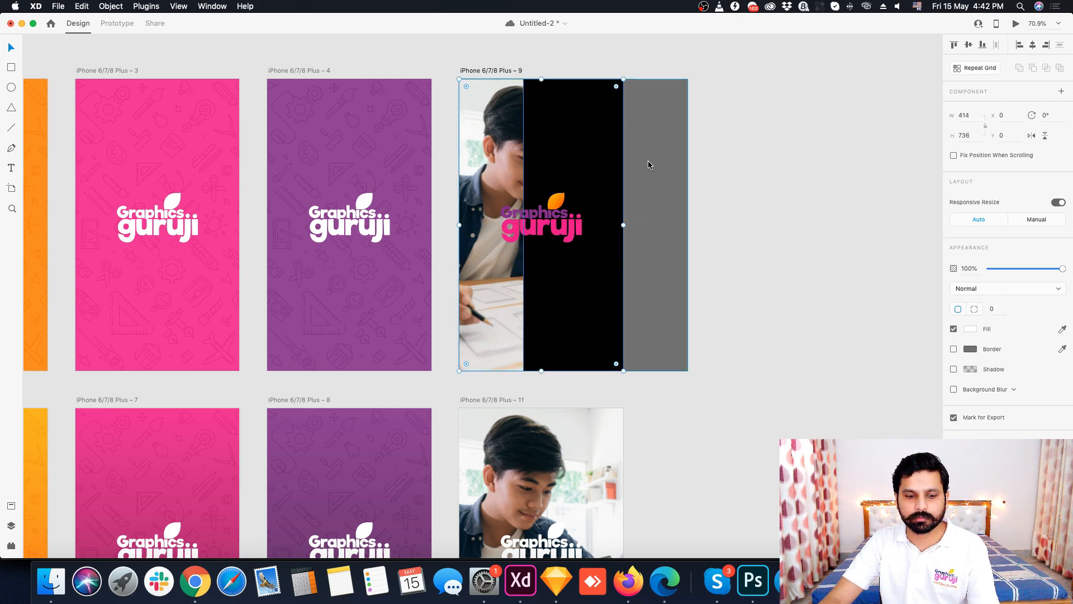
pyautogui.press('super+z')
# Step: Set the black overlay rectangle's opacity to 83%
pyautogui.click(1024, 268)
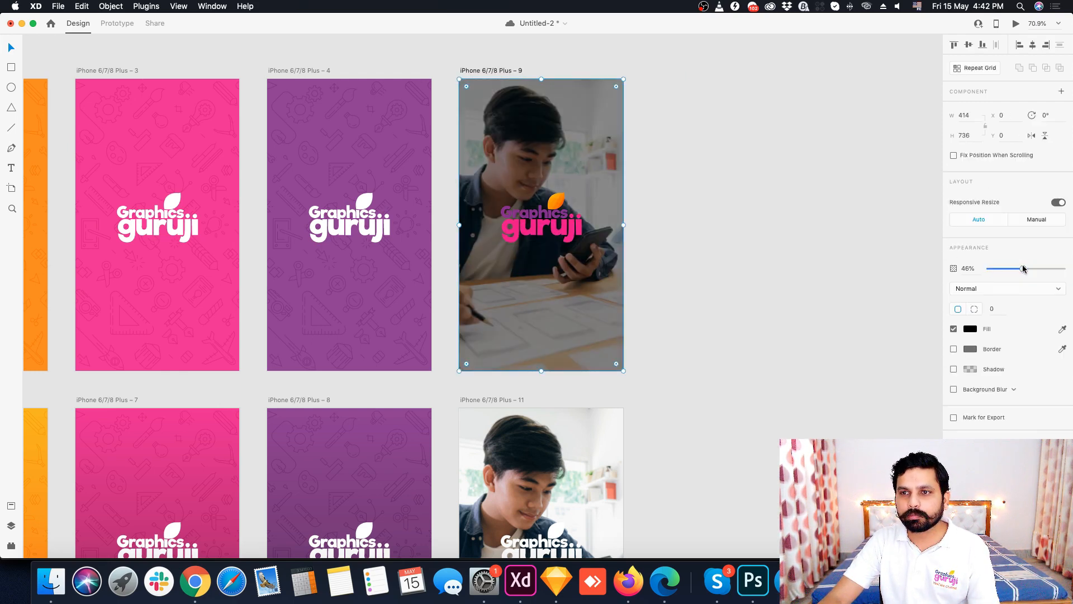
pyautogui.moveTo(1023, 268); pyautogui.dragTo(1052, 272)
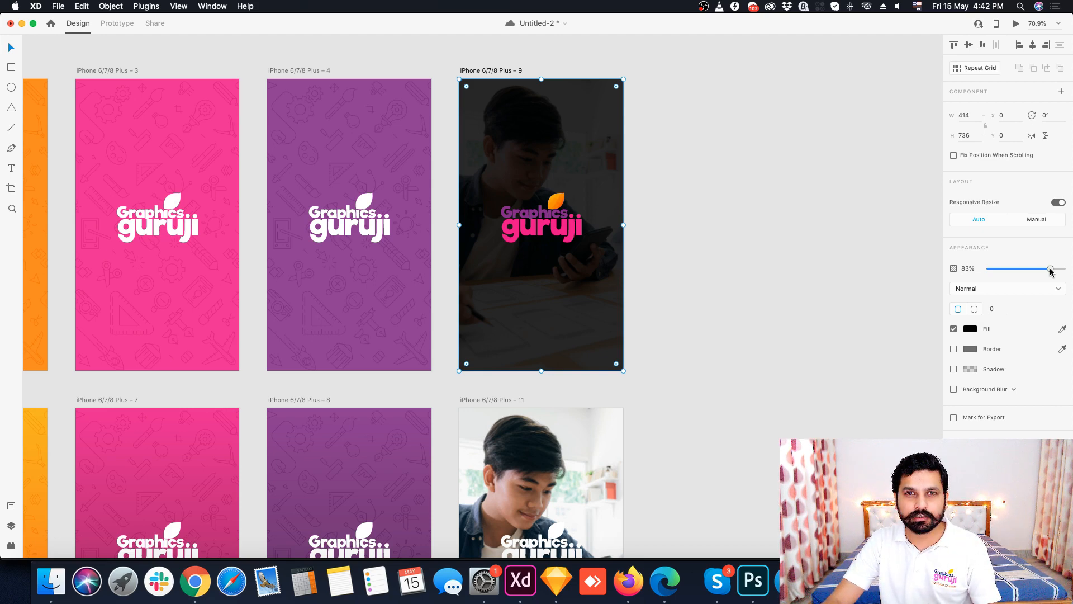
# Step: Set the black overlay's opacity to 81% and duplicate the darkened photo artboard beside the original
pyautogui.moveTo(1051, 272); pyautogui.dragTo(1048, 272)
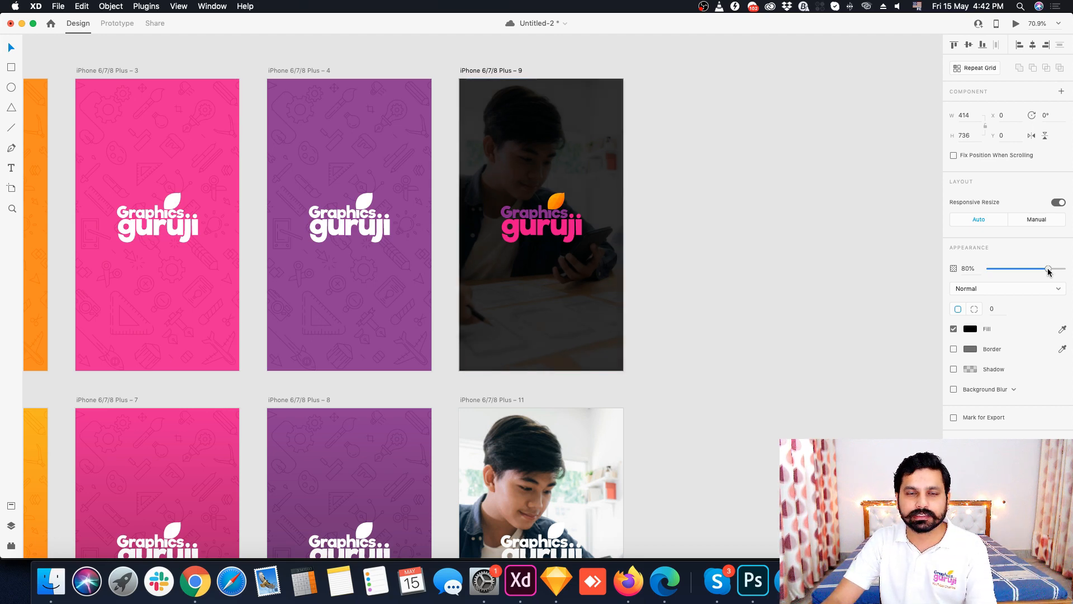
pyautogui.click(836, 280)
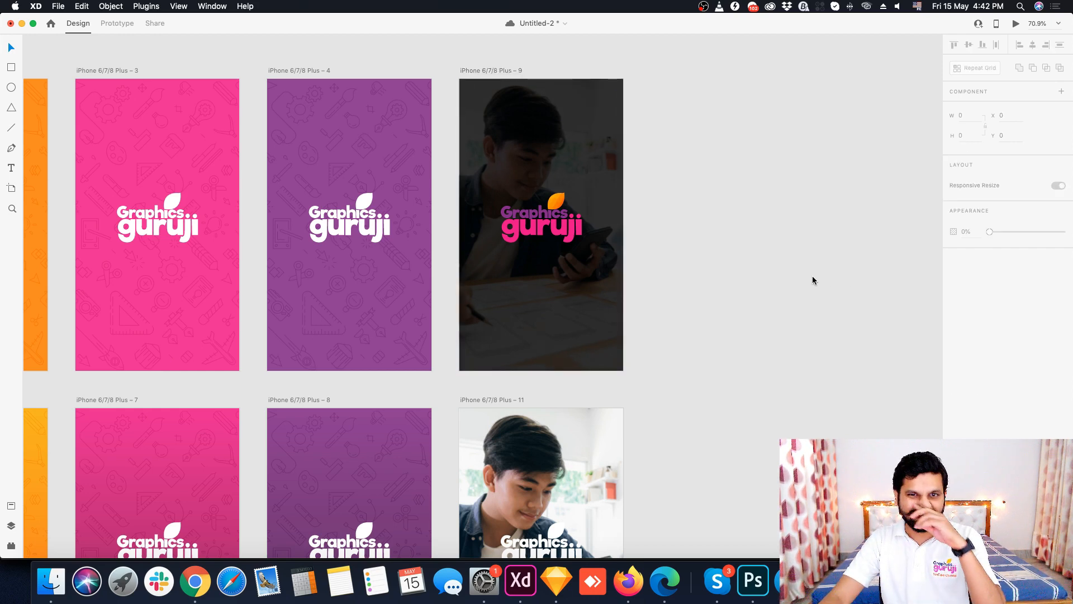
pyautogui.moveTo(503, 72); pyautogui.dragTo(670, 83)
pyautogui.click(786, 117)
pyautogui.moveTo(785, 118)
pyautogui.mouseDown()
pyautogui.moveTo(805, 119)
pyautogui.moveTo(796, 123)
pyautogui.mouseUp()
pyautogui.press('super+z')
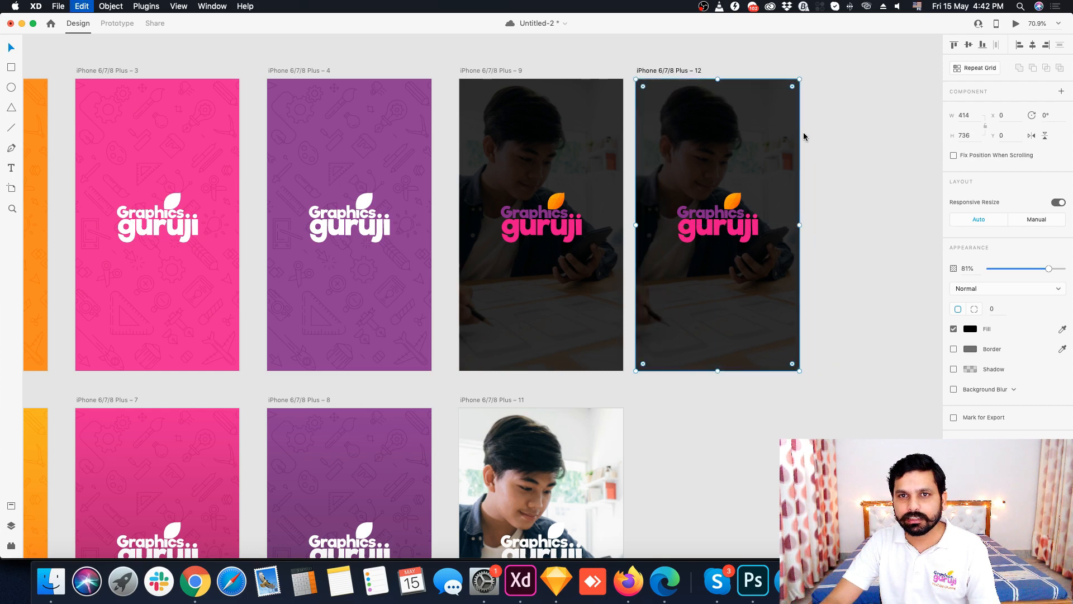
# Step: Enable background blur on the duplicate's black overlay with a blur amount of 13 and brightness of -28
pyautogui.click(954, 390)
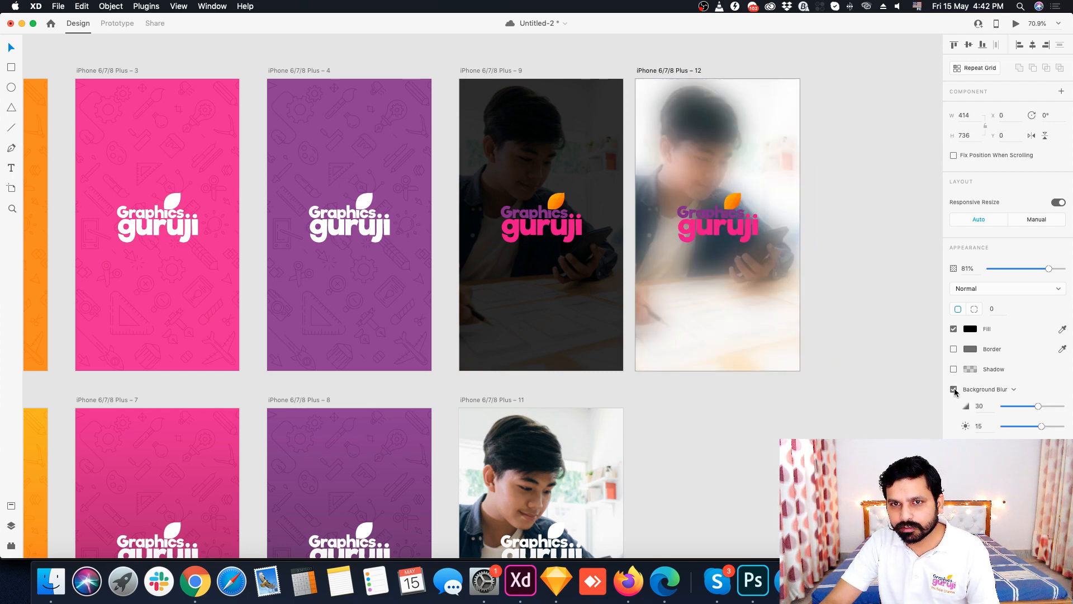
pyautogui.moveTo(1036, 430); pyautogui.dragTo(1008, 408)
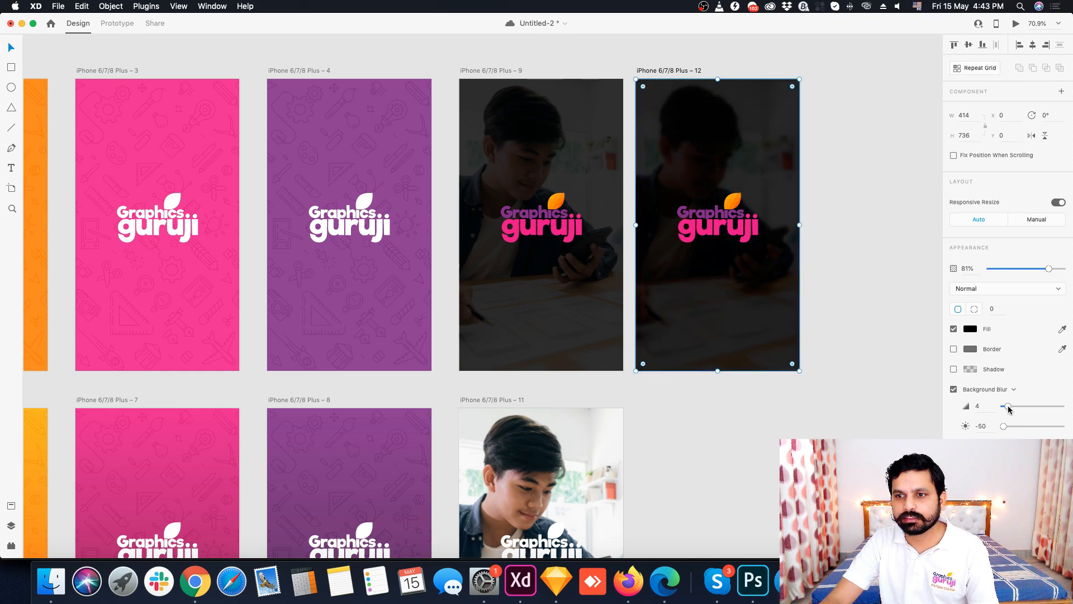
pyautogui.moveTo(1008, 406); pyautogui.dragTo(1016, 431)
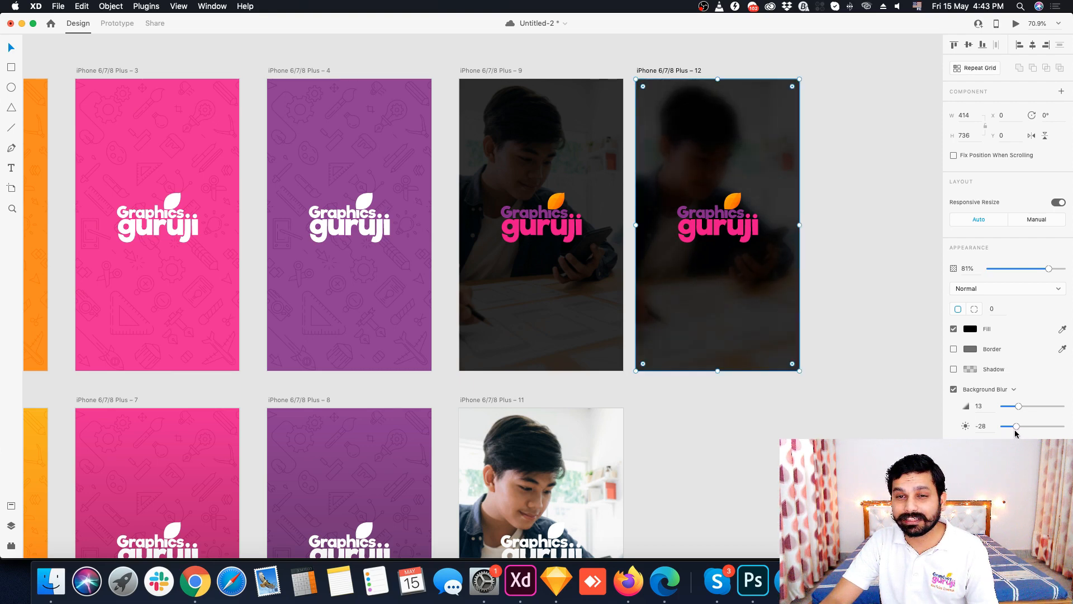
pyautogui.click(906, 367)
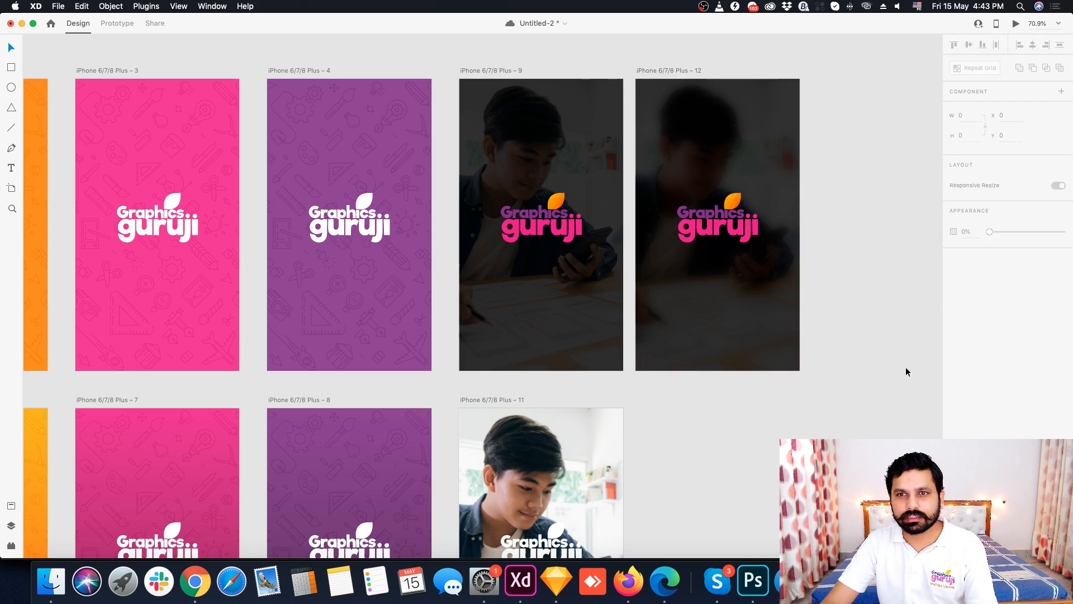
# Step: Duplicate the blurred photo artboard to its right and delete the full-color logo from the copy
pyautogui.scroll(-1, 829, 362)
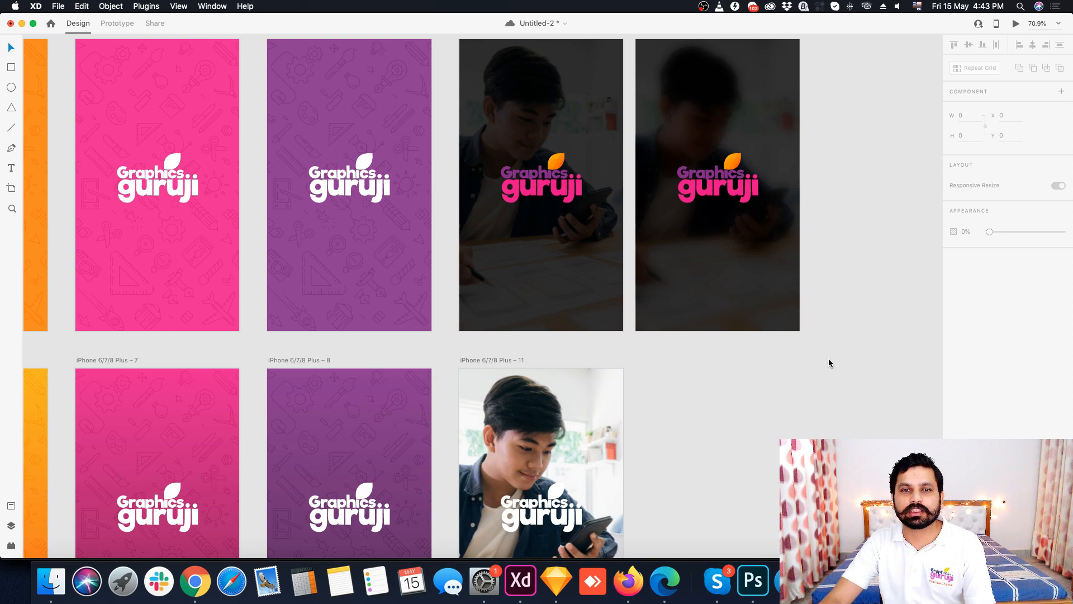
pyautogui.scroll(-2, 615, 205)
pyautogui.scroll(-1, 615, 205)
pyautogui.scroll(-2, 585, 404)
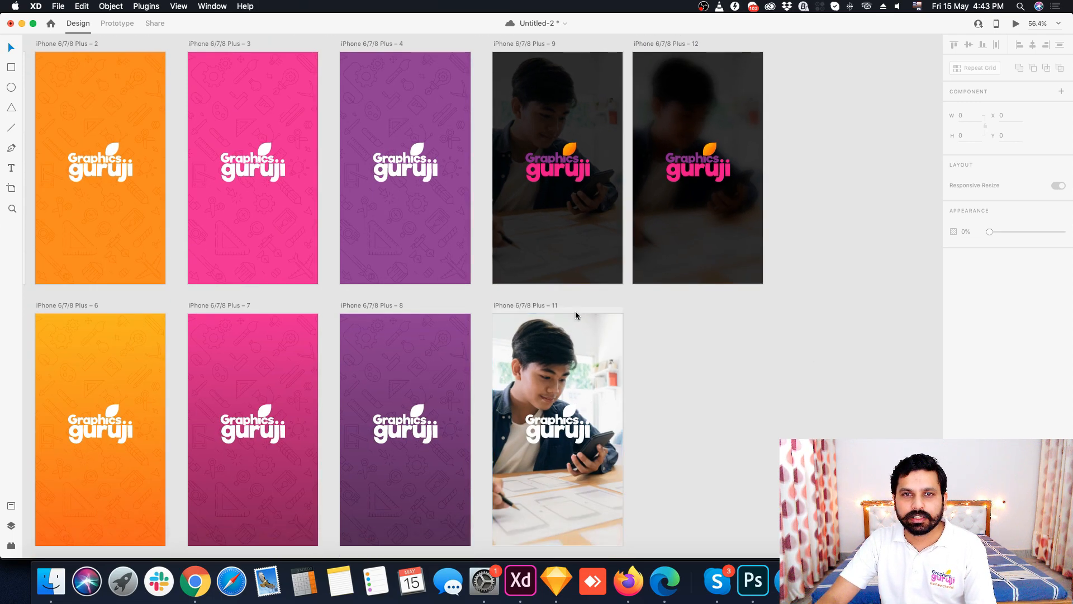
pyautogui.click(579, 350)
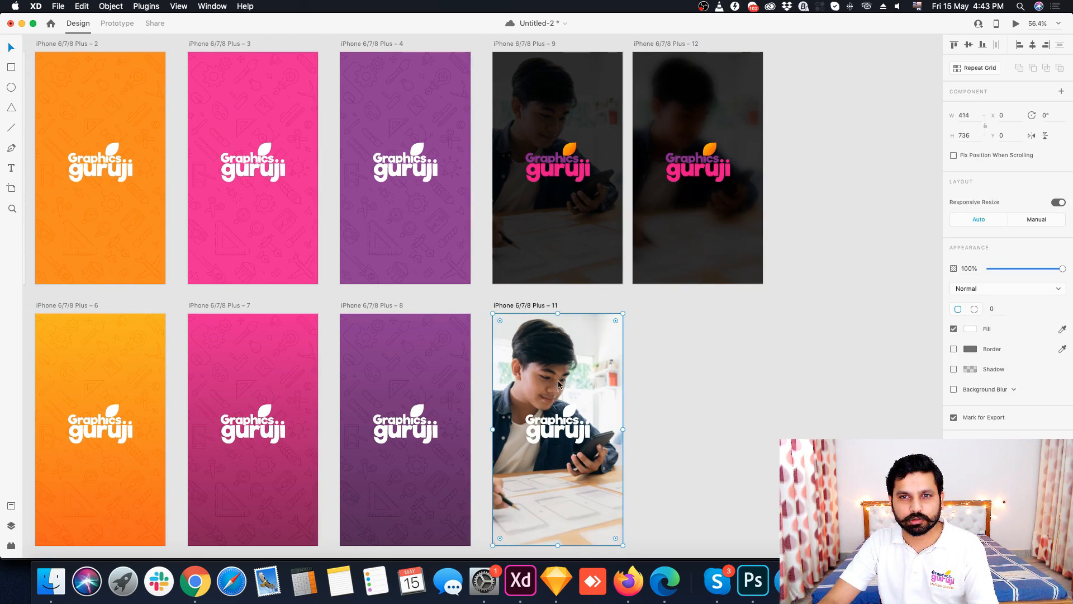
pyautogui.moveTo(671, 46); pyautogui.dragTo(806, 49)
pyautogui.click(831, 171)
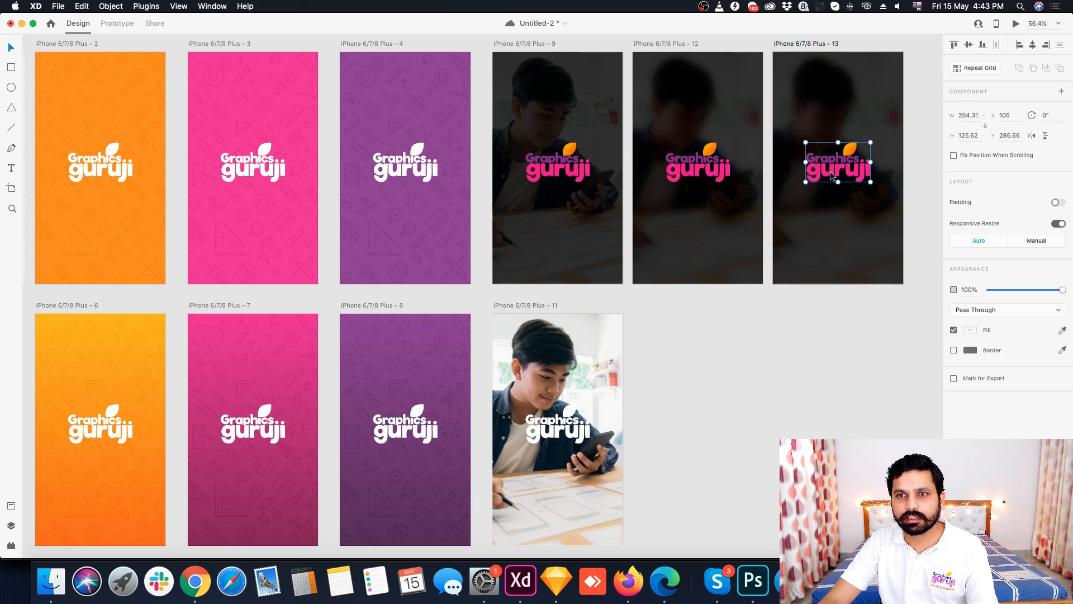
pyautogui.press('Delete')
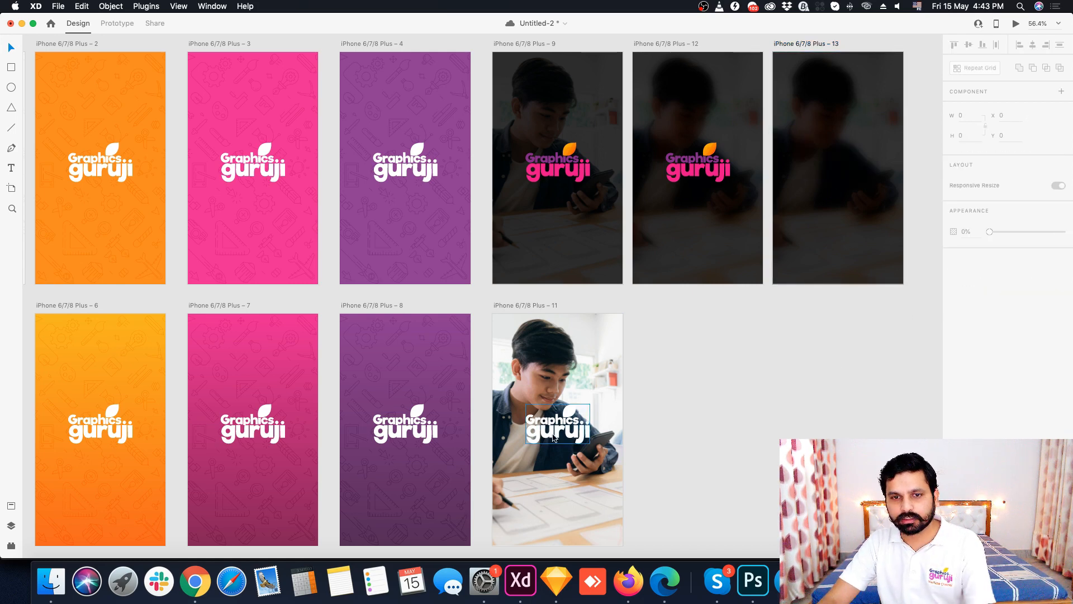
# Step: Copy the white logo from the bright photo artboard and paste it into the logo-less blurred artboard
pyautogui.click(569, 437)
pyautogui.press('super+c')
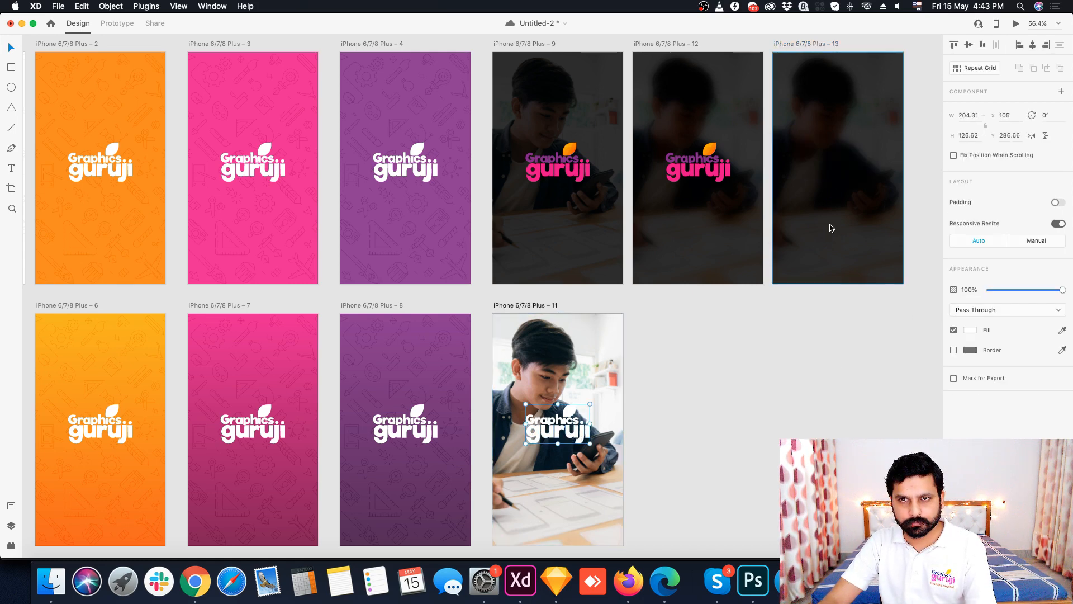
pyautogui.click(830, 225)
pyautogui.press('super+v')
pyautogui.click(827, 355)
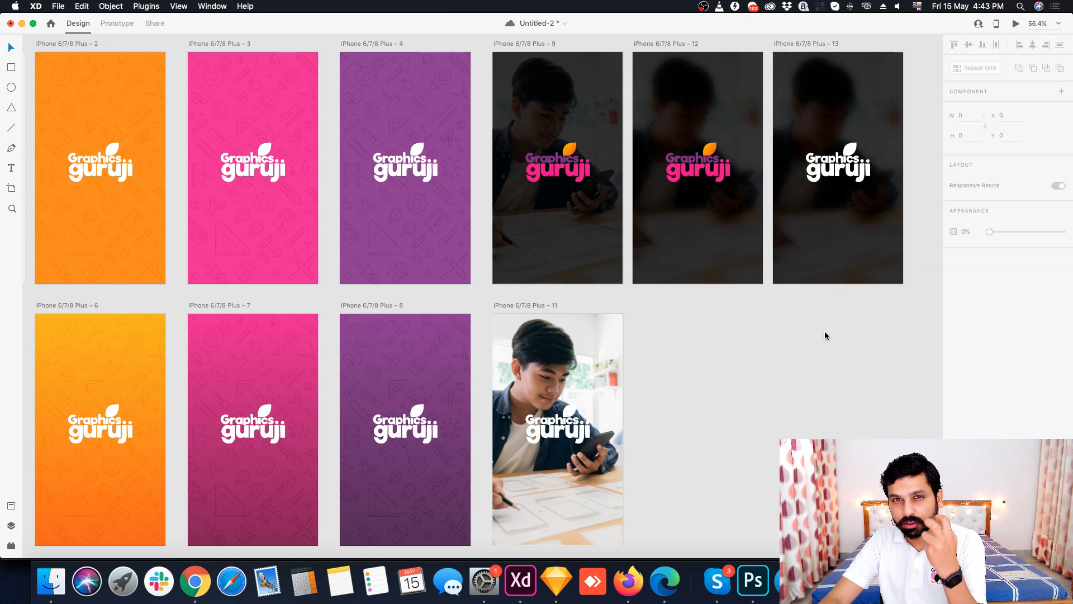
# Step: Save the document
pyautogui.scroll(-1, 813, 341)
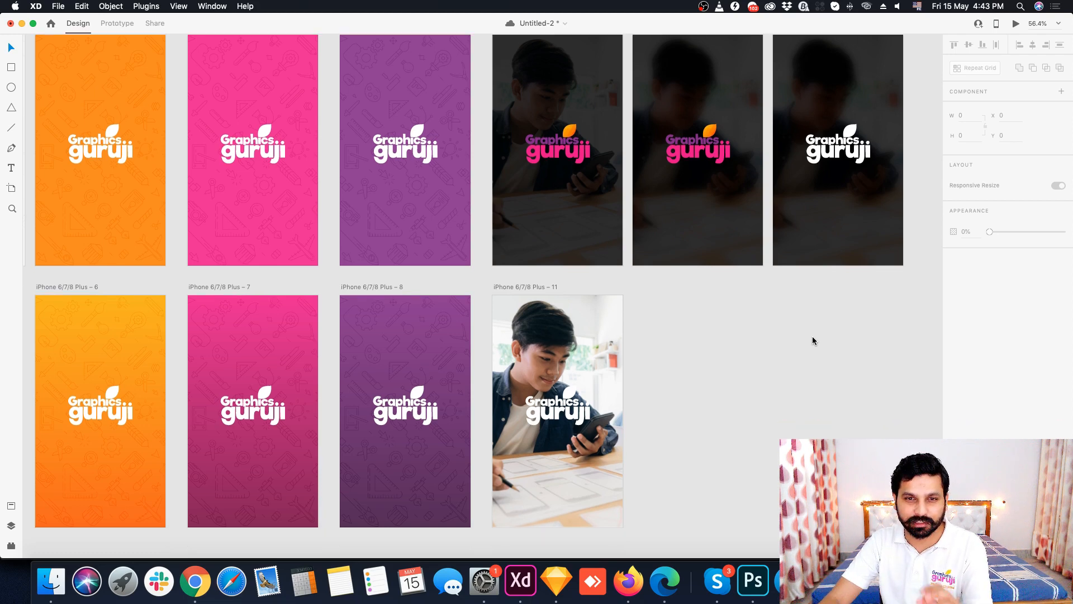
pyautogui.click(587, 338)
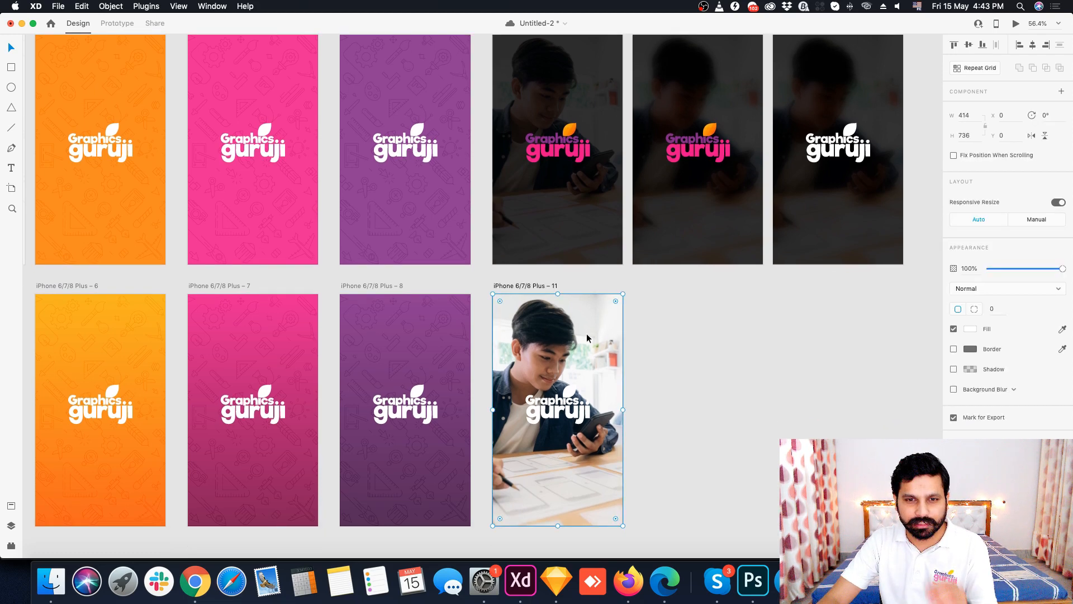
pyautogui.scroll(-1, 587, 338)
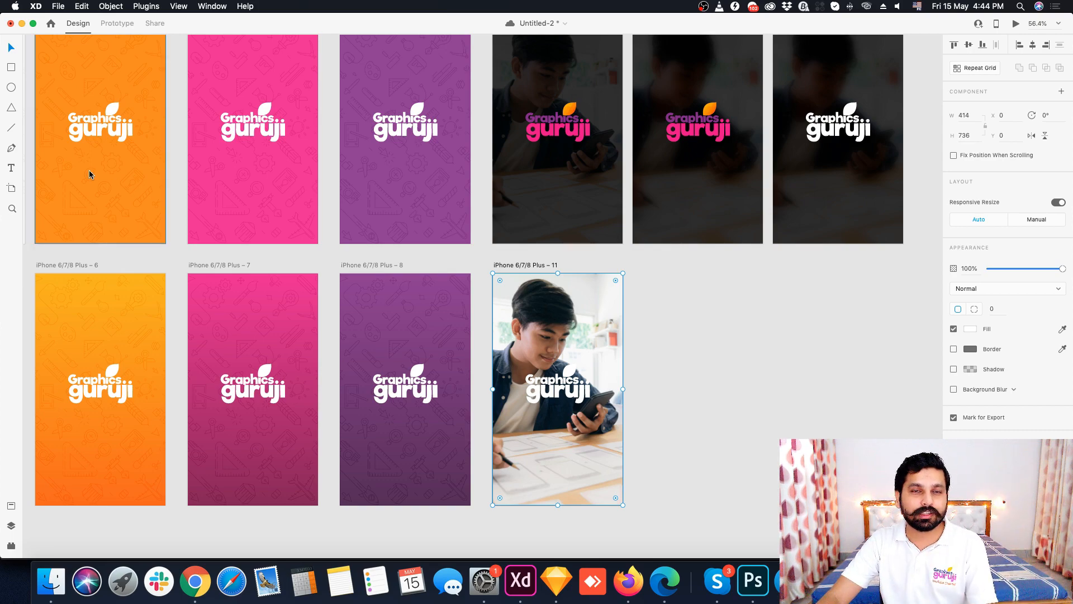
pyautogui.press('cmd+s')
# Step: Draw a borderless rectangle 414 wide by about 412 high over the upper part of the bright photo artboard
pyautogui.click(11, 68)
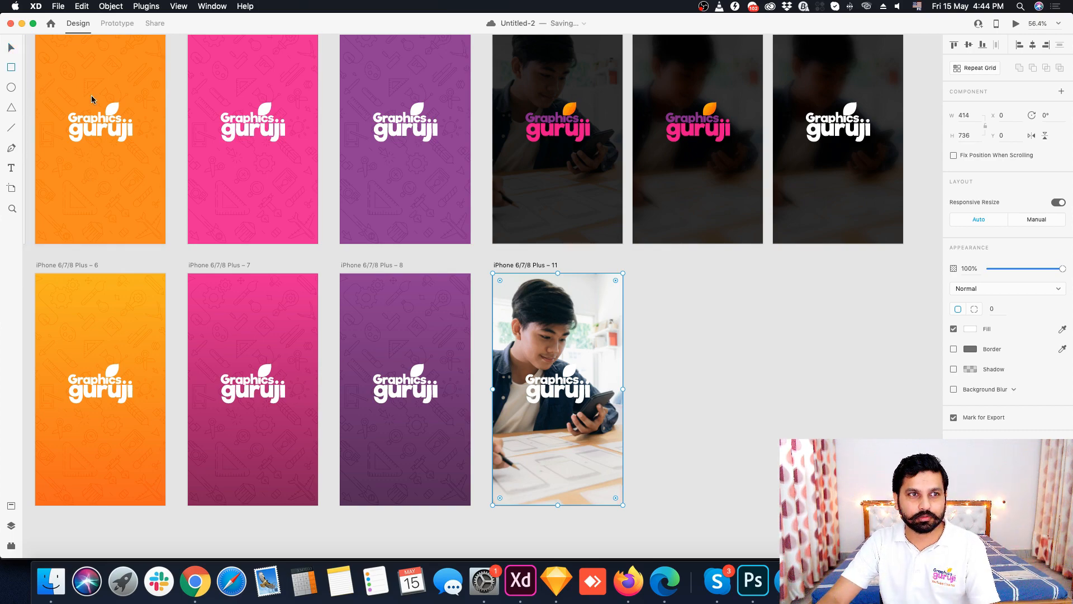
pyautogui.scroll(3, 572, 346)
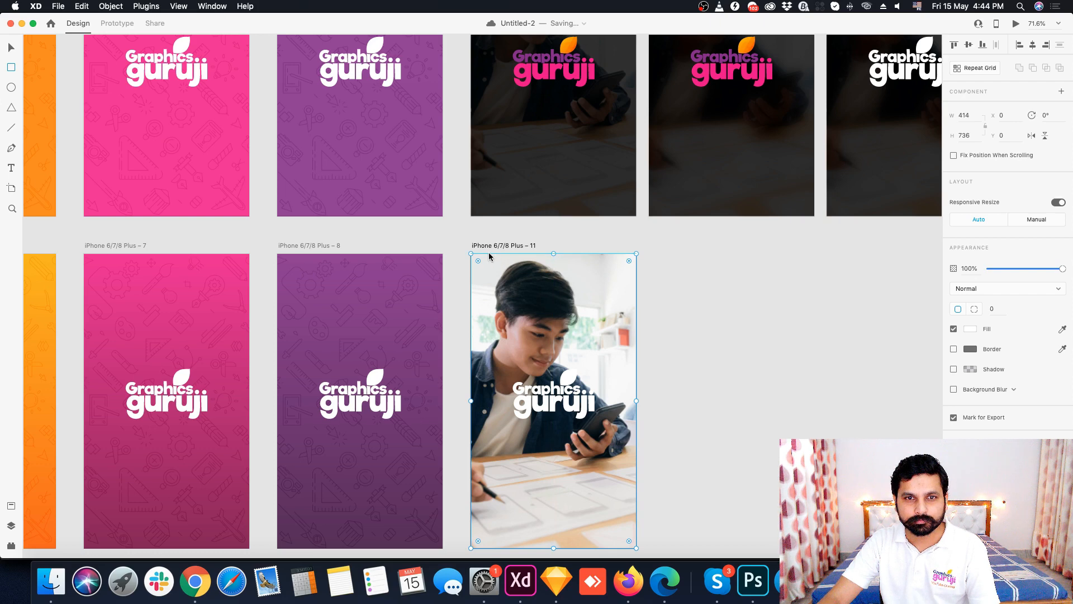
pyautogui.moveTo(488, 255)
pyautogui.mouseDown()
pyautogui.moveTo(583, 341)
pyautogui.moveTo(636, 419)
pyautogui.mouseUp()
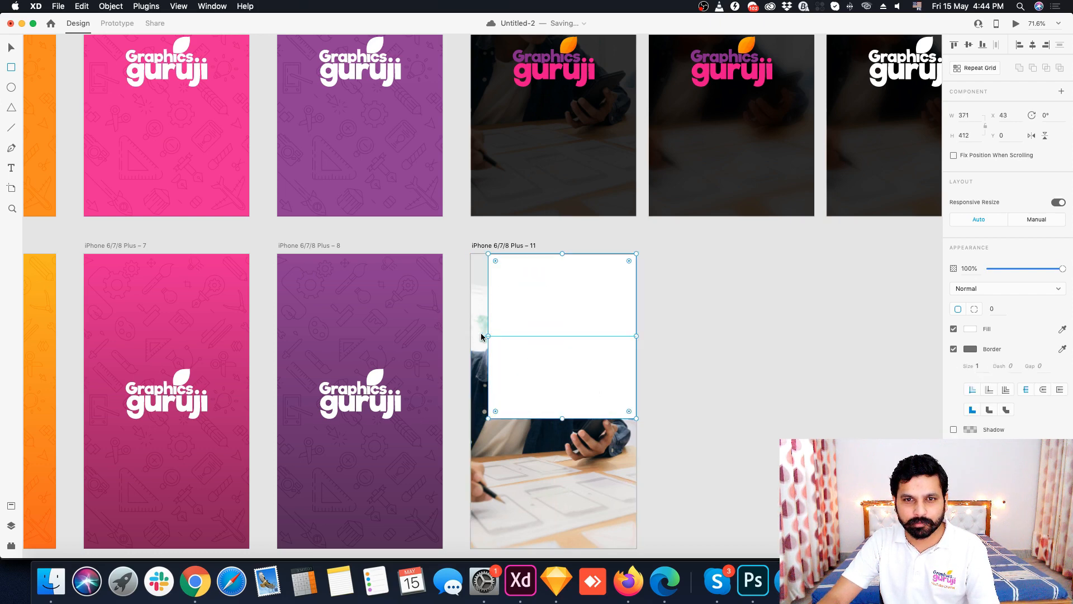
pyautogui.moveTo(488, 336); pyautogui.dragTo(469, 335)
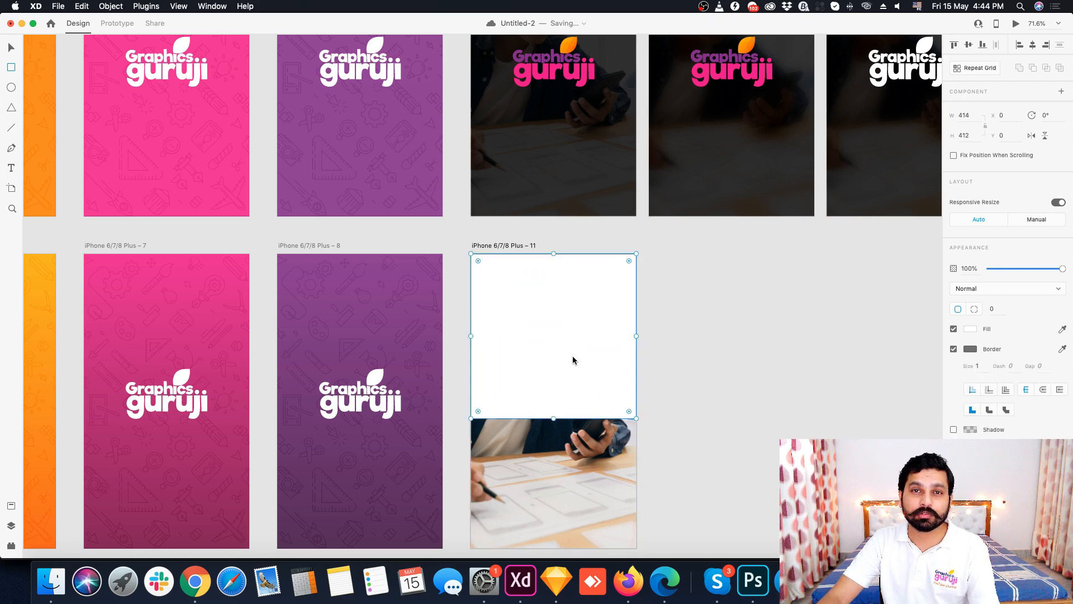
pyautogui.click(954, 350)
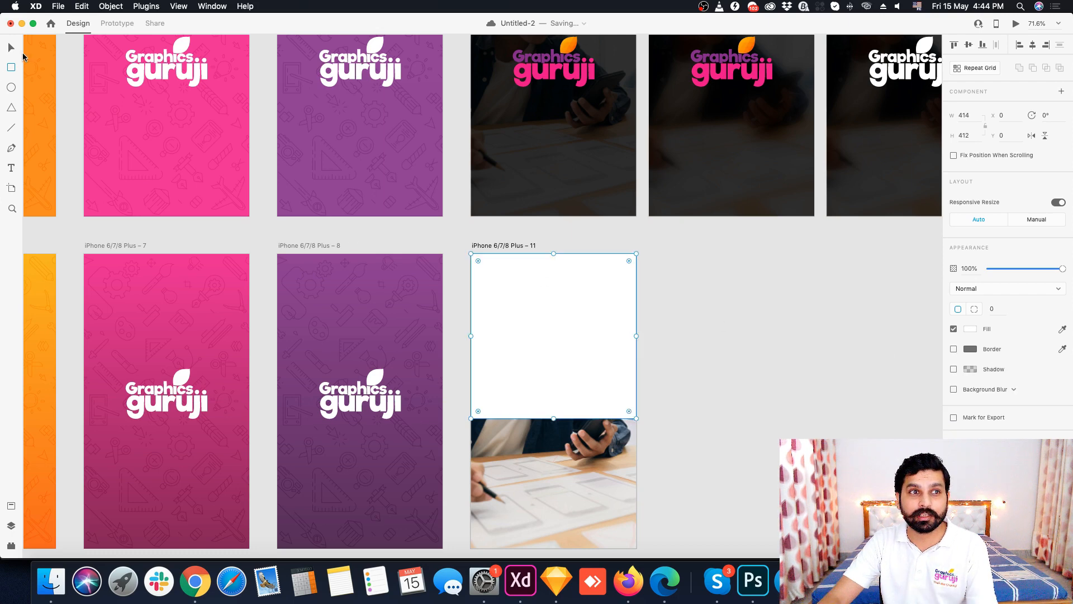
pyautogui.click(10, 47)
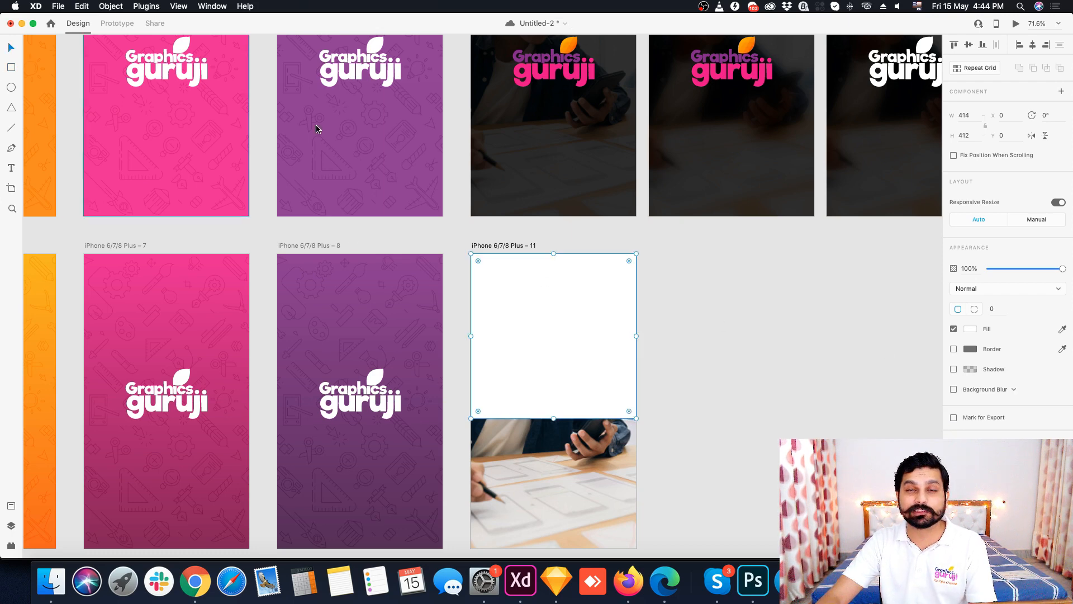
# Step: Fill the new rectangle on the bright photo artboard with solid black
pyautogui.click(669, 338)
pyautogui.click(572, 342)
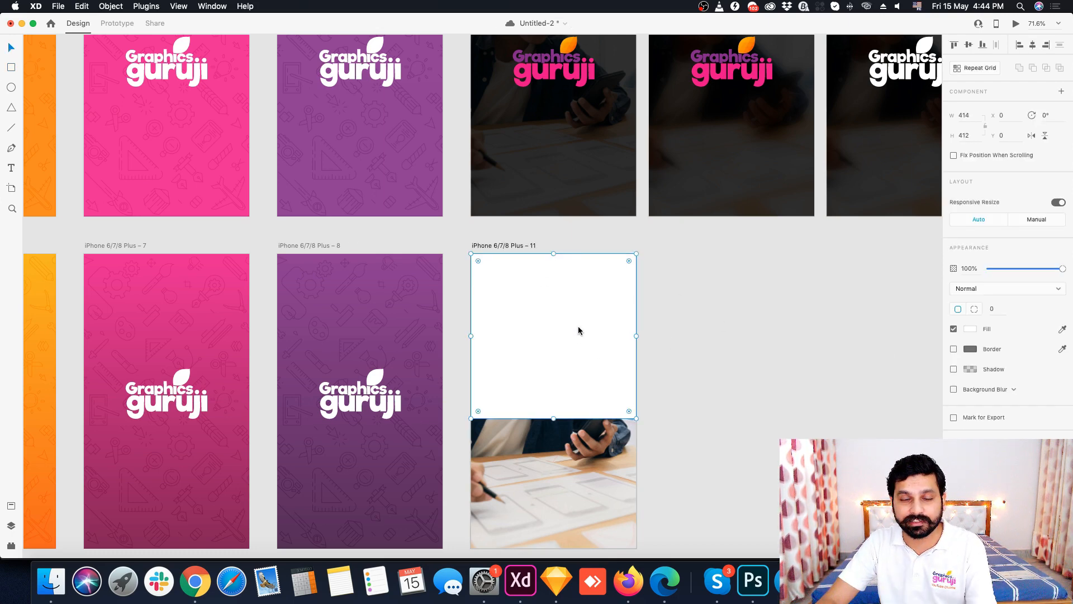
pyautogui.click(971, 329)
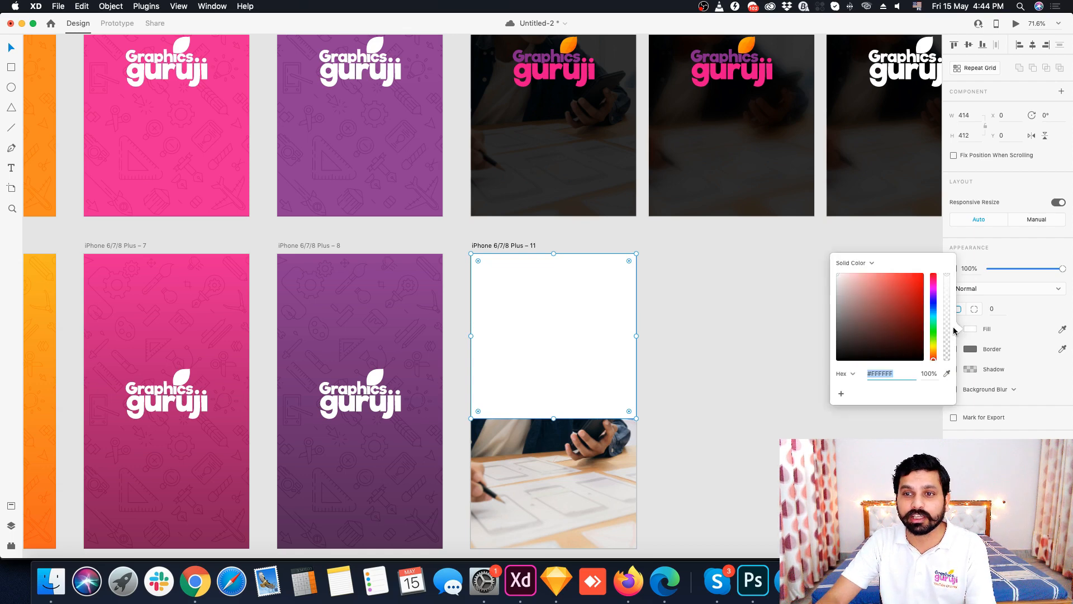
pyautogui.moveTo(886, 310); pyautogui.dragTo(833, 365)
pyautogui.click(667, 359)
pyautogui.click(611, 345)
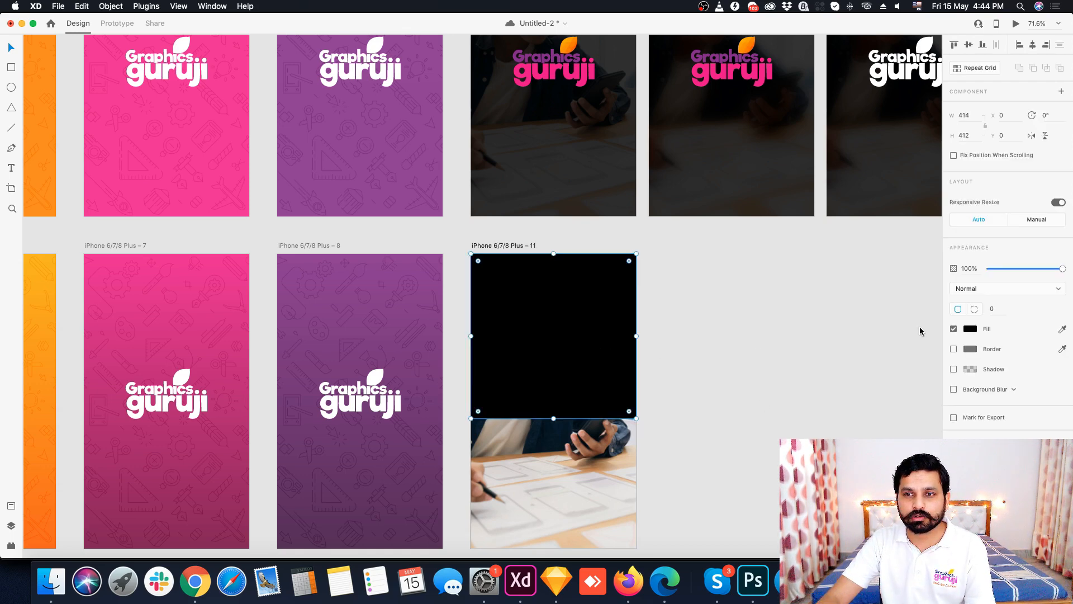
# Step: Change the rectangle's fill to a linear gradient from solid black down to #545454 at 0% opacity
pyautogui.click(970, 330)
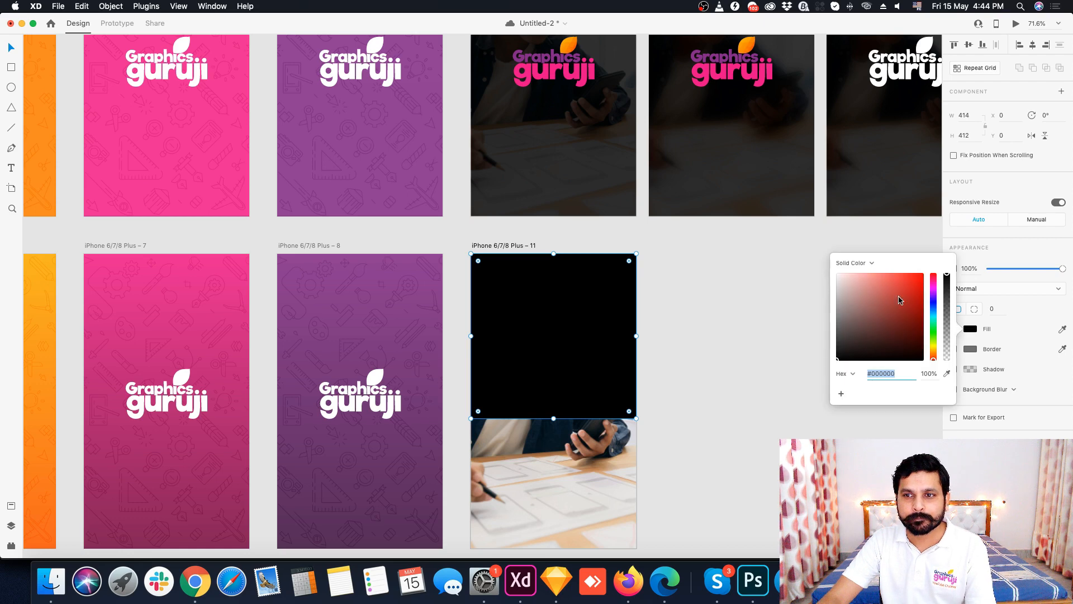
pyautogui.click(855, 263)
pyautogui.click(854, 272)
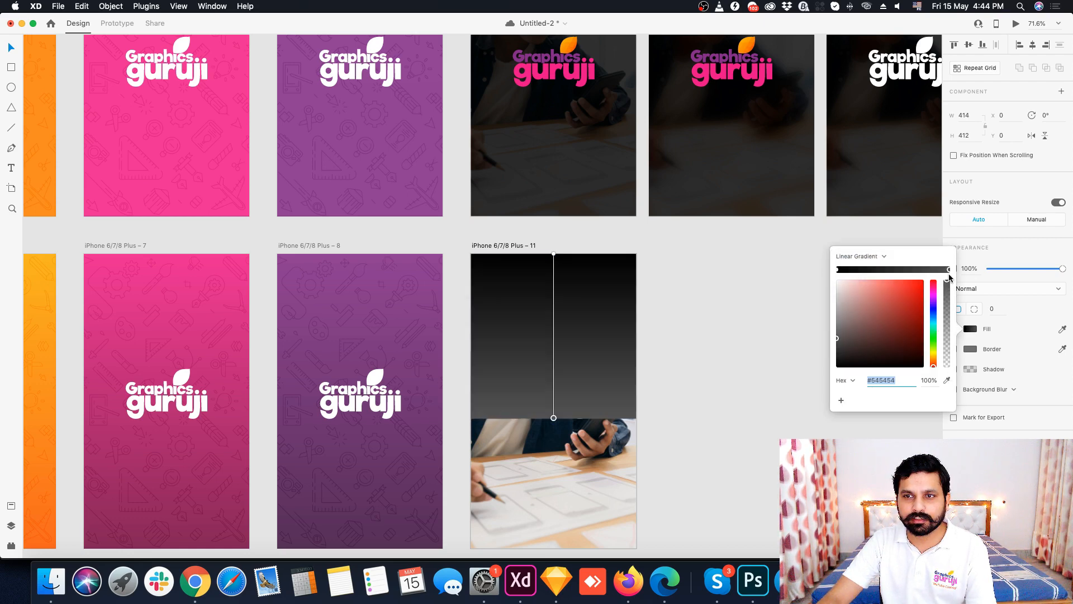
pyautogui.moveTo(948, 286); pyautogui.dragTo(948, 386)
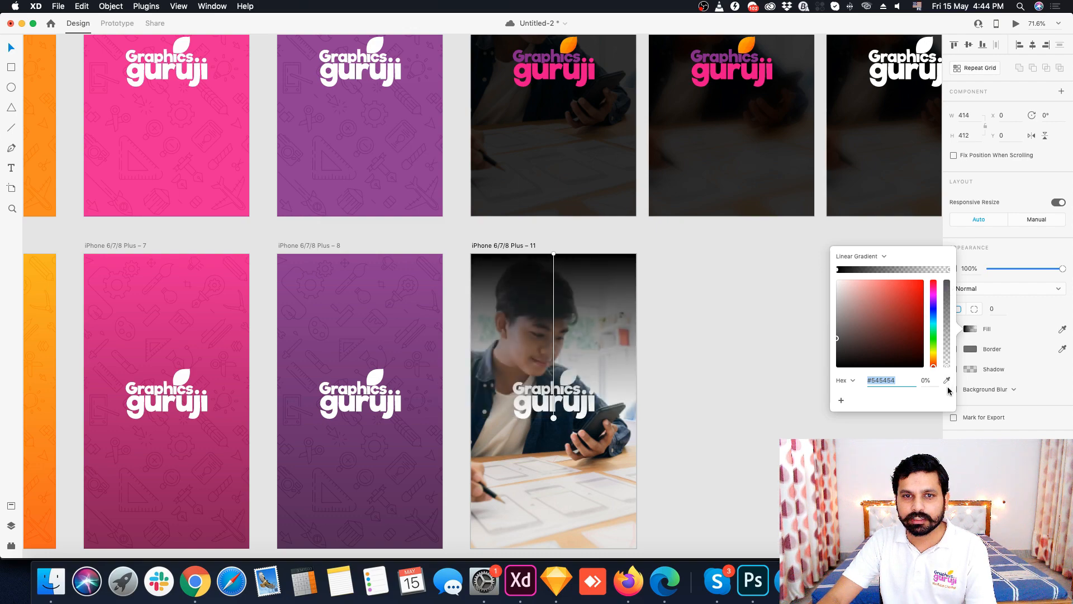
# Step: Extend the gradient rectangle downward to the artboard's full 736 height and arrange it behind the white logo
pyautogui.scroll(-5, 590, 234)
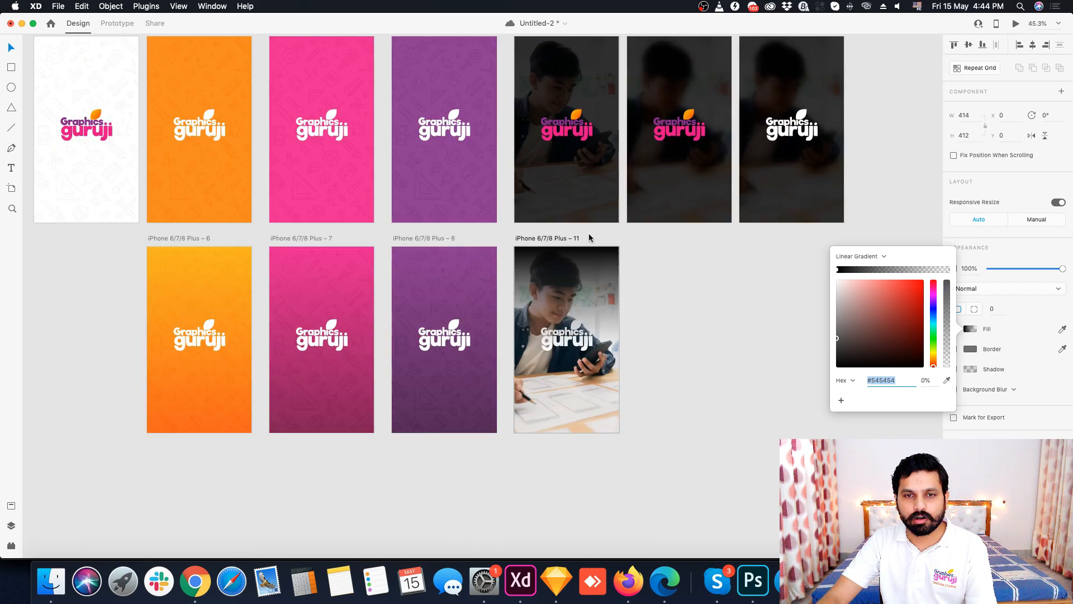
pyautogui.click(591, 320)
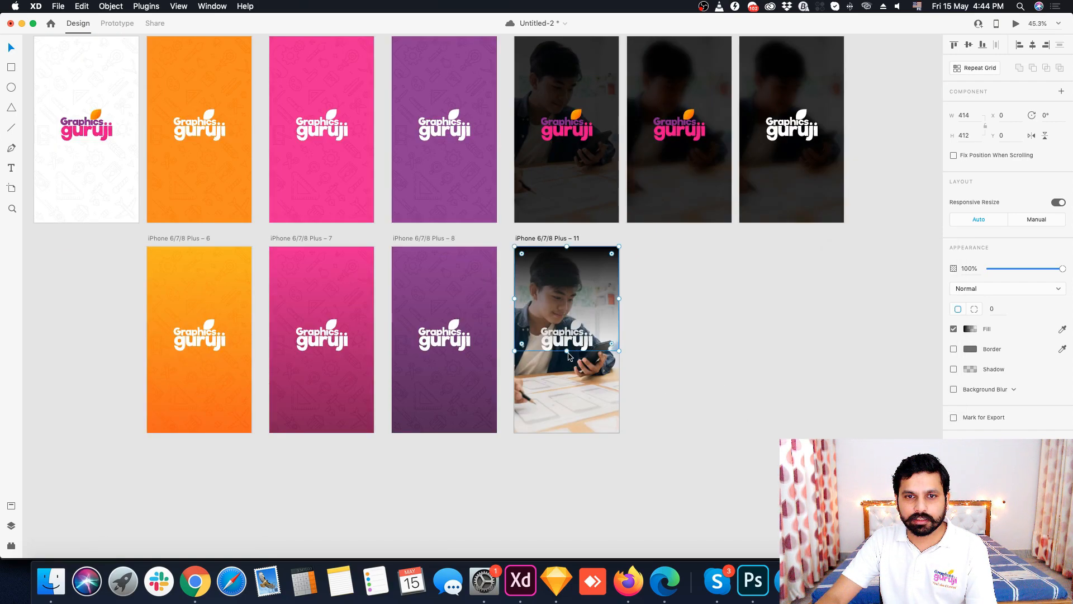
pyautogui.moveTo(566, 351); pyautogui.dragTo(563, 434)
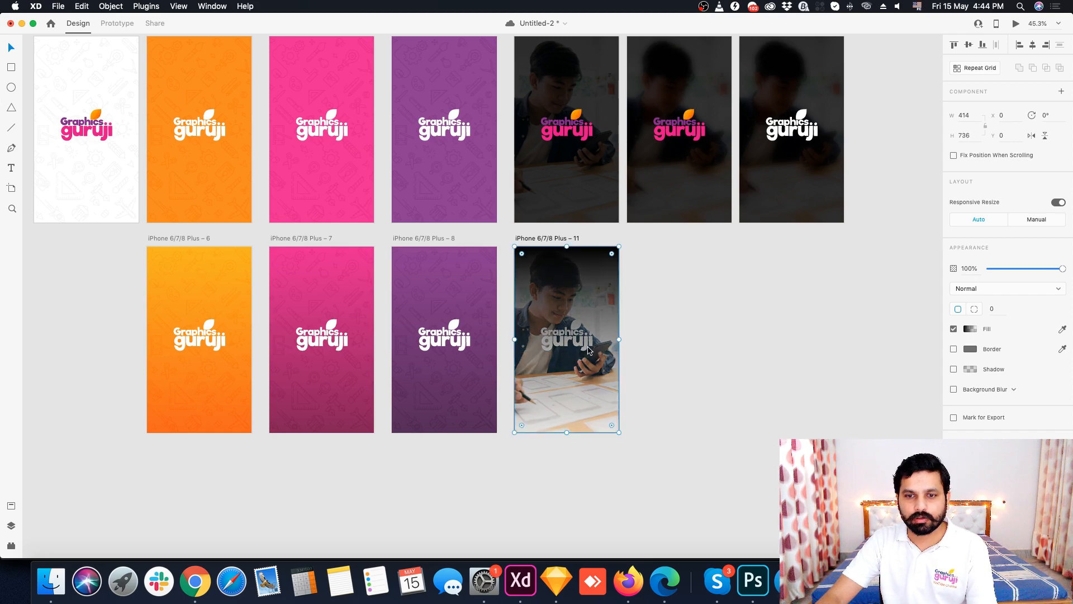
pyautogui.press('super+bracketleft')
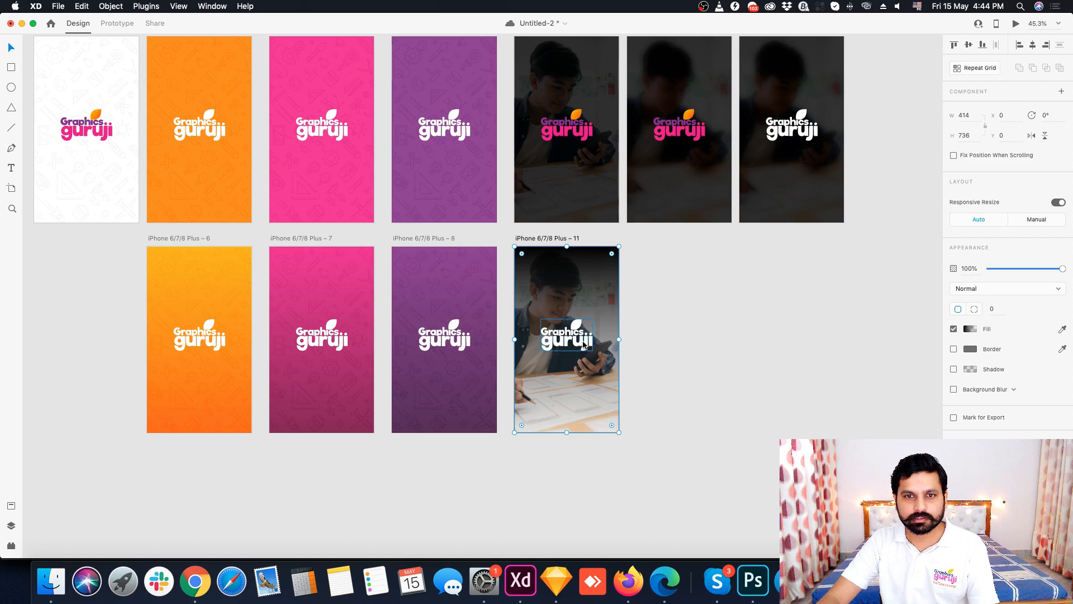
# Step: Move the white logo up into the dark part of the gradient, at a Y position of about 116
pyautogui.moveTo(585, 345); pyautogui.dragTo(590, 300)
pyautogui.scroll(5, 579, 325)
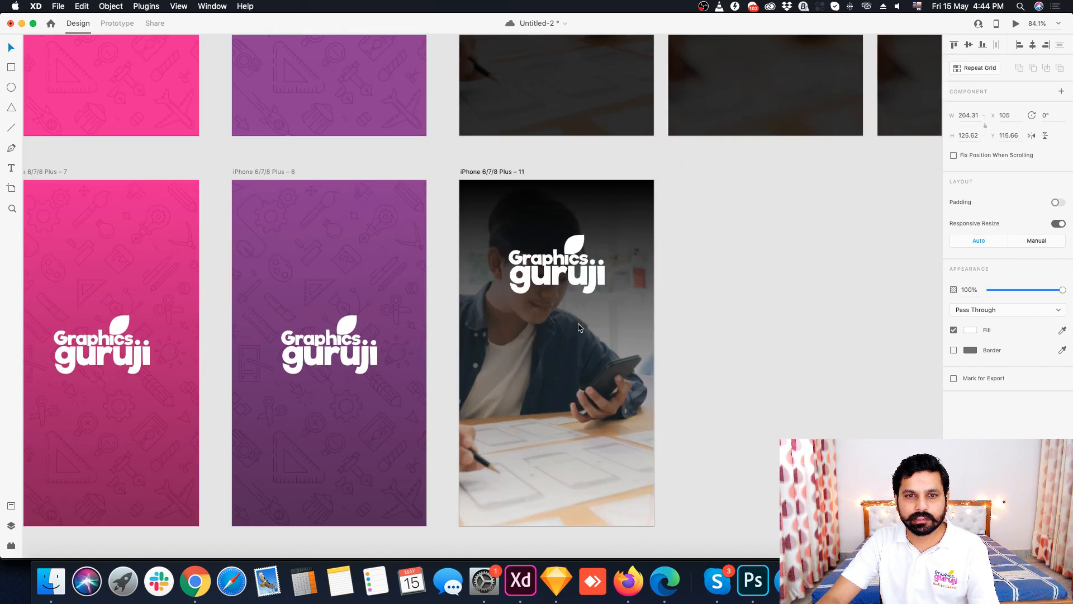
pyautogui.click(731, 323)
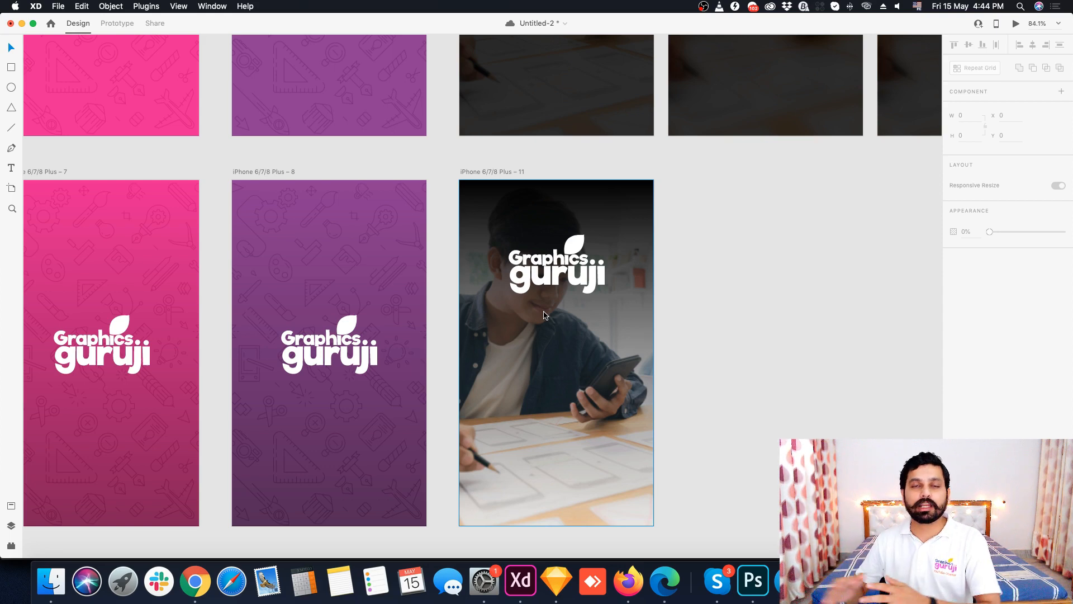
# Step: Shift the overlay gradient's black end down to around the logo's top on the bright photo artboard and slightly lower the overlay's opacity
pyautogui.press('super+s')
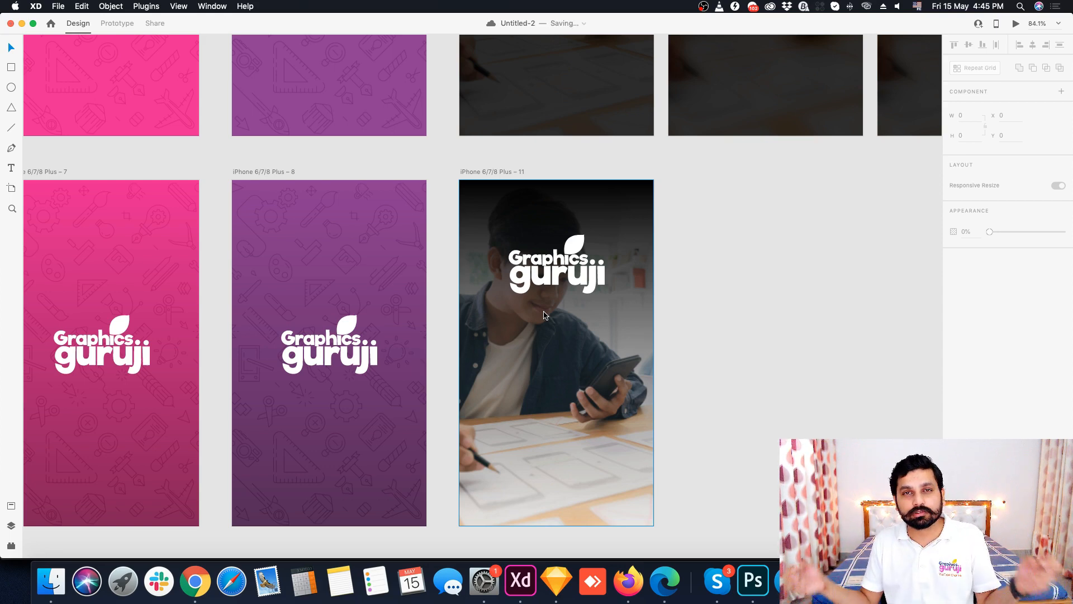
pyautogui.click(596, 212)
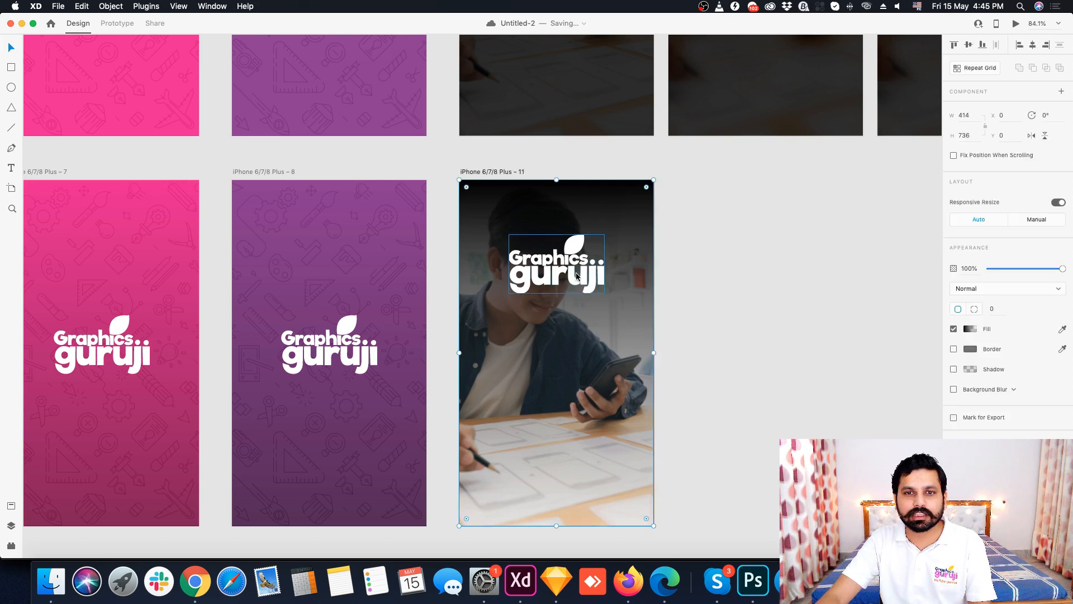
pyautogui.click(967, 330)
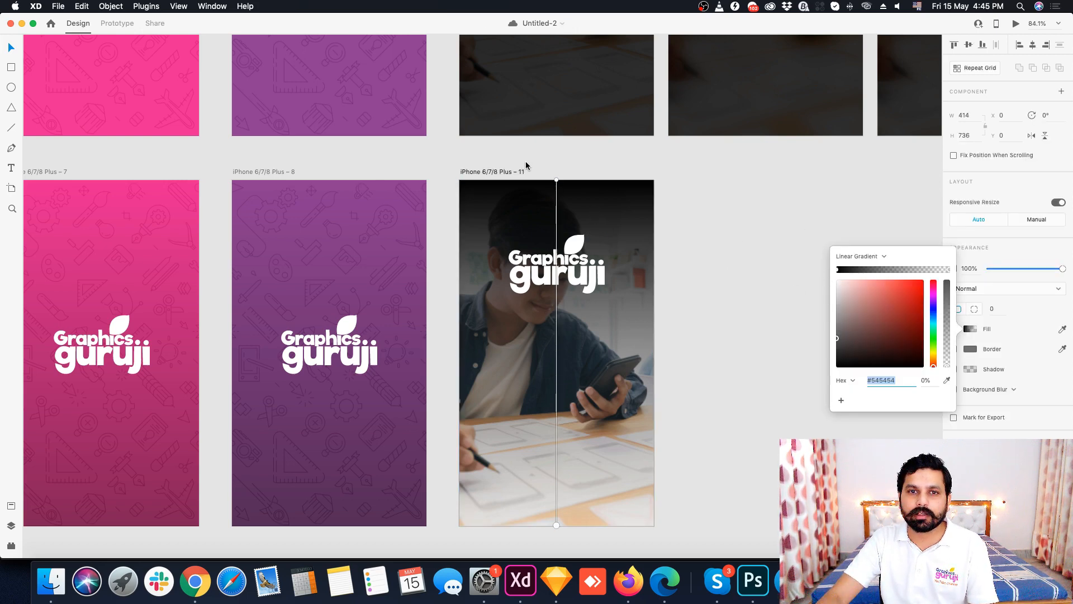
pyautogui.click(556, 185)
pyautogui.moveTo(557, 191); pyautogui.dragTo(558, 243)
pyautogui.click(686, 230)
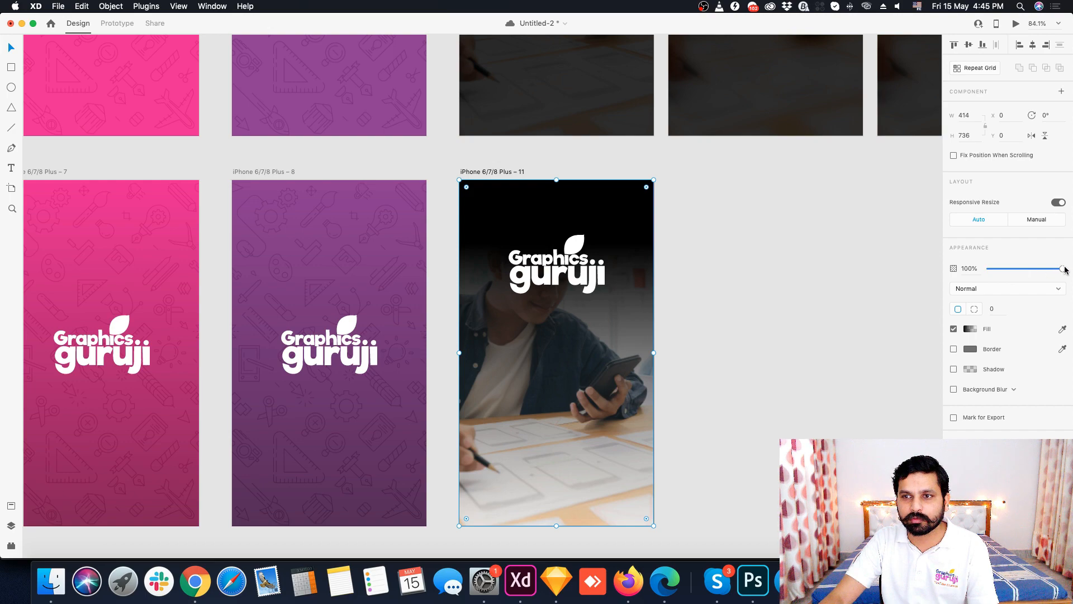
pyautogui.moveTo(1062, 270); pyautogui.dragTo(1054, 270)
pyautogui.click(855, 272)
# Step: Compare all the splash screen variations with the app's home screen artboard and save the document
pyautogui.scroll(-5, 405, 265)
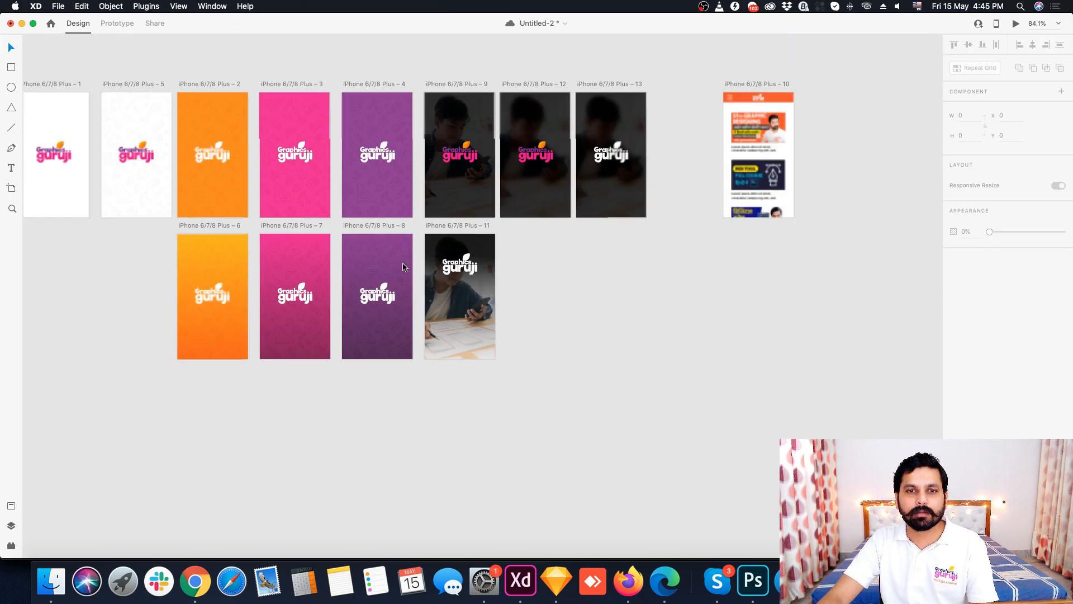
pyautogui.scroll(3, 447, 260)
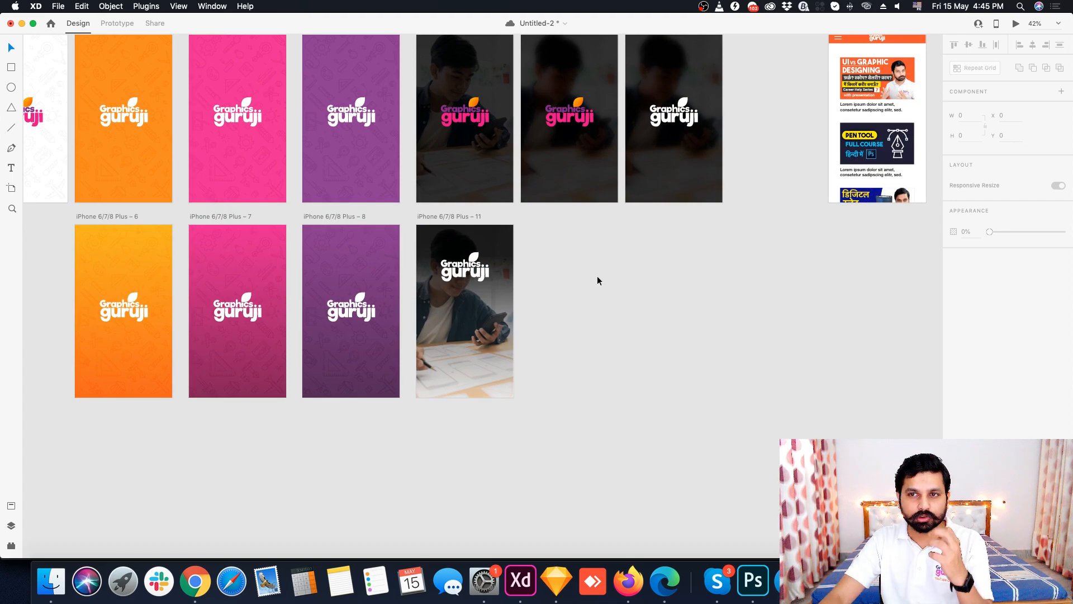
pyautogui.scroll(-3, 521, 327)
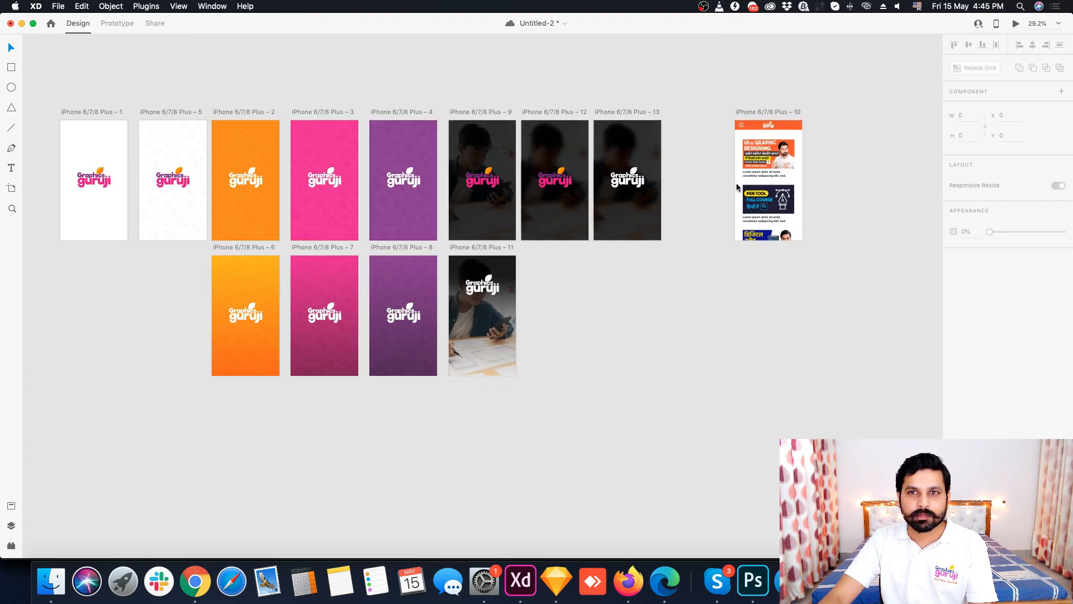
pyautogui.scroll(10, 737, 183)
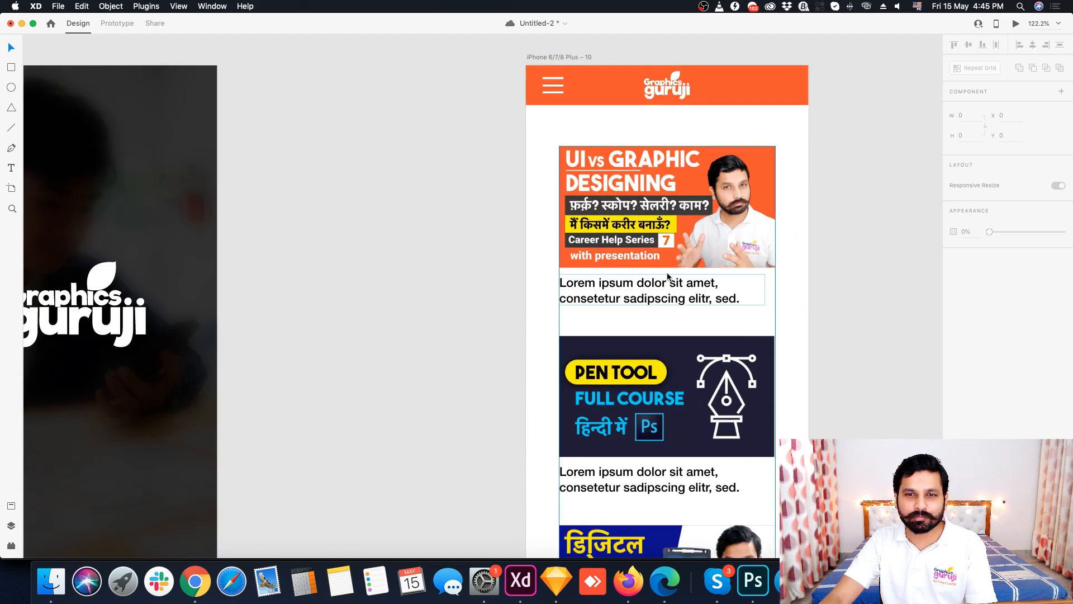
pyautogui.scroll(-3, 668, 276)
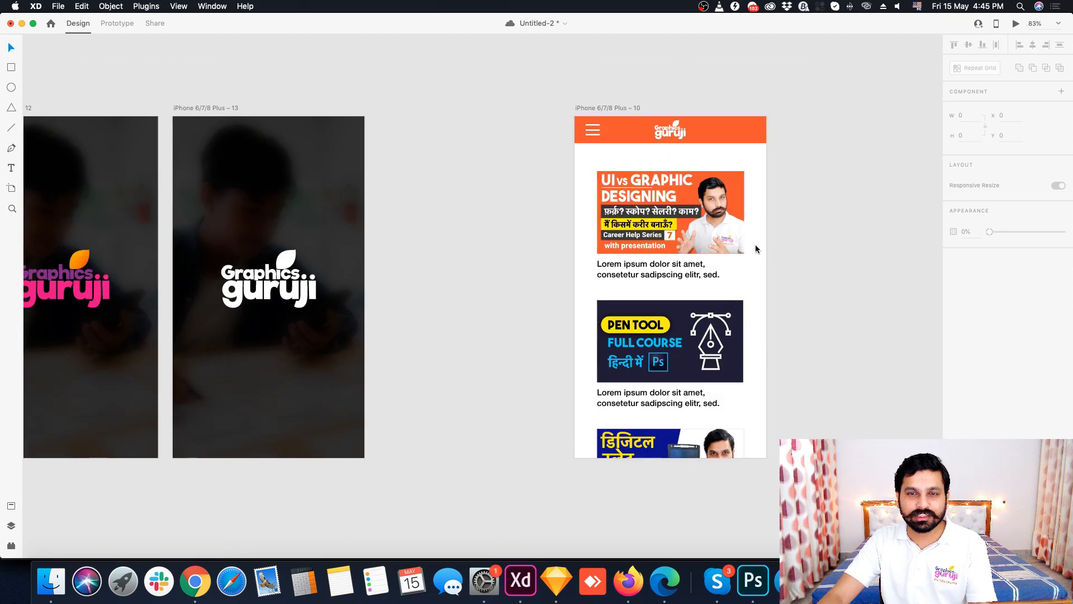
pyautogui.scroll(-5, 777, 228)
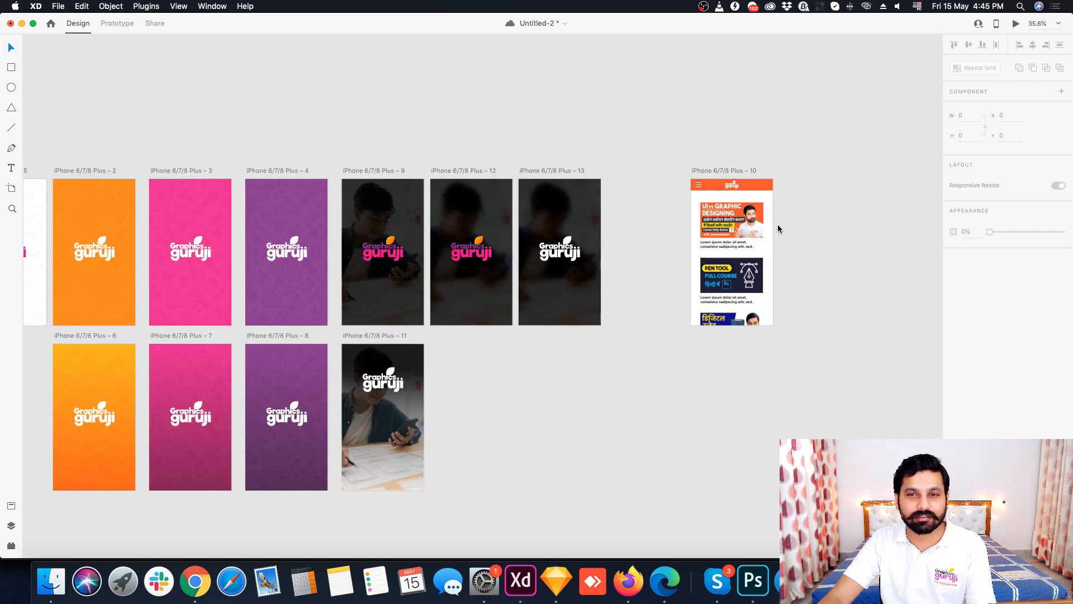
pyautogui.scroll(-3, 833, 199)
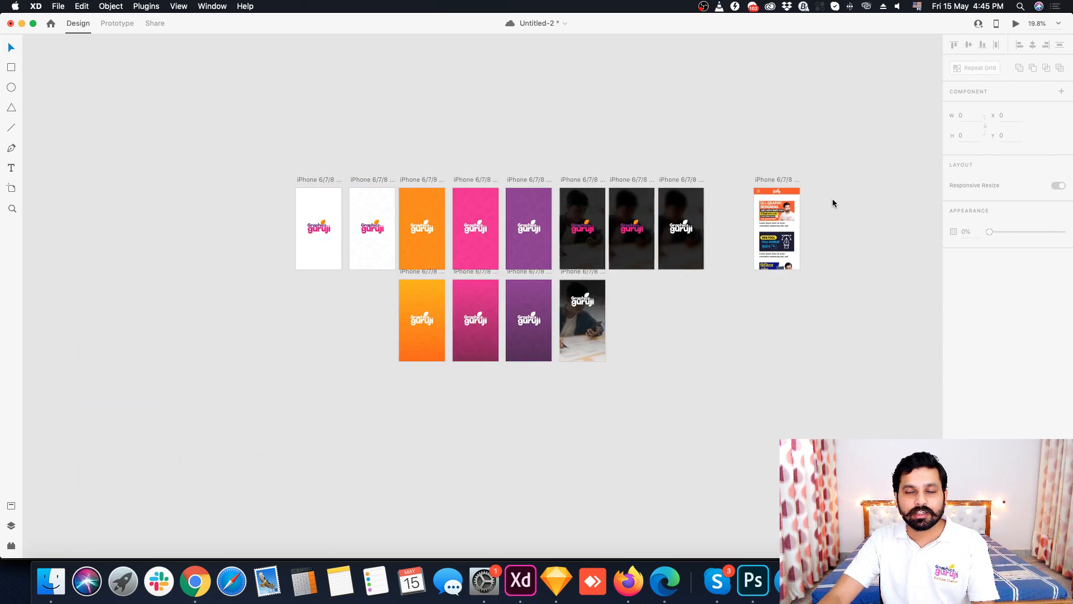
pyautogui.press('super+s')
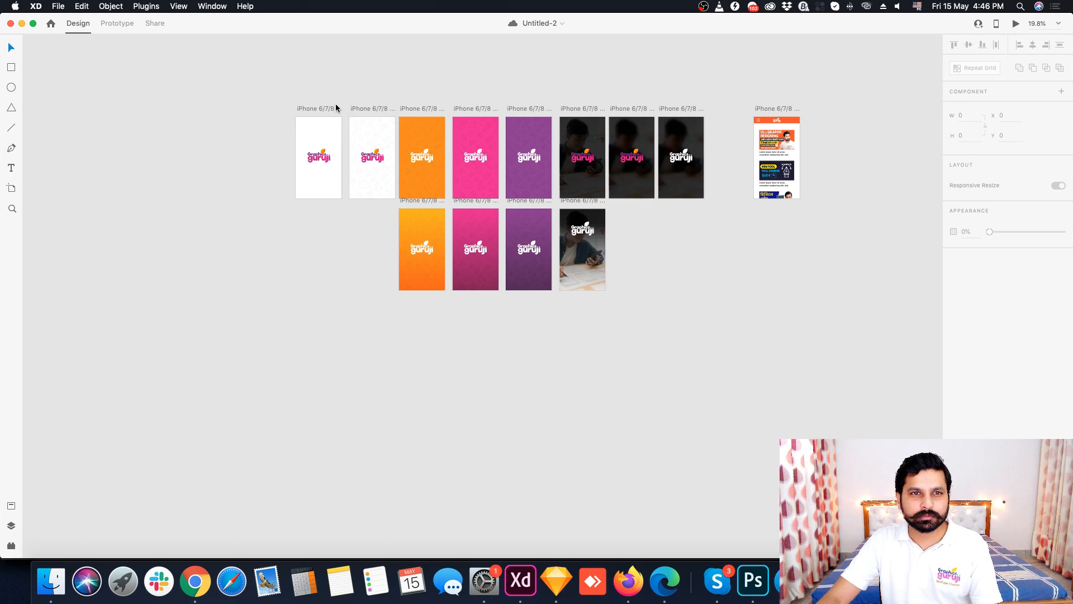
# Step: Place a copy of the plain white splash artboard below the existing rows, at X -447, Y 1798
pyautogui.click(316, 108)
pyautogui.moveTo(316, 108); pyautogui.dragTo(328, 308)
pyautogui.scroll(5, 308, 336)
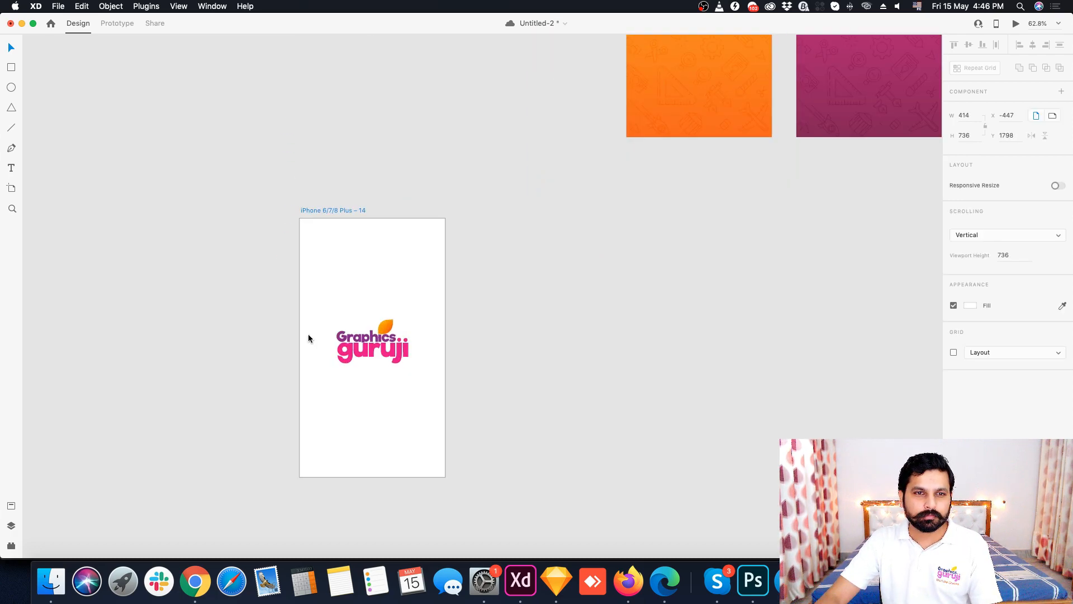
pyautogui.scroll(3, 327, 350)
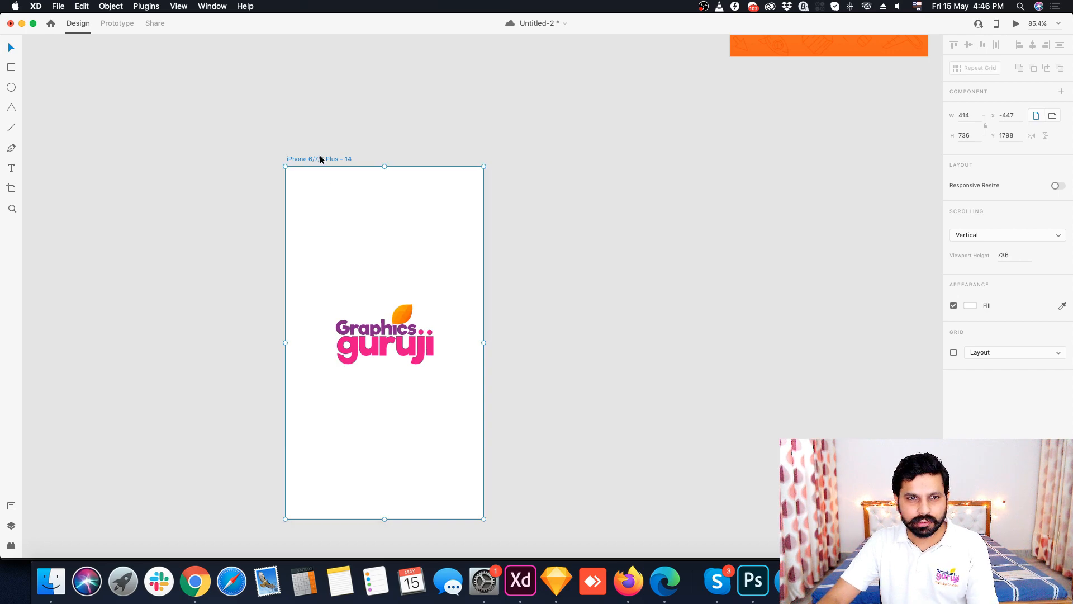
# Step: Try shifting the orange leaf upward within the copied artboard's logo and undo the move
pyautogui.scroll(3, 363, 333)
pyautogui.doubleClick(418, 301)
pyautogui.moveTo(418, 300); pyautogui.dragTo(420, 280)
pyautogui.press('super+z')
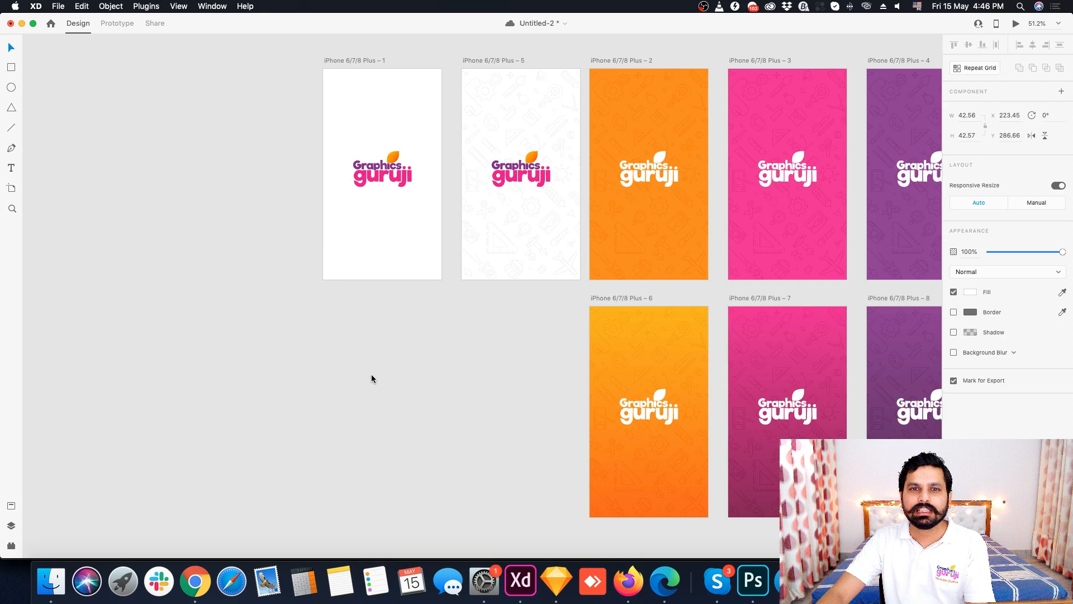
pyautogui.scroll(5, 501, 101)
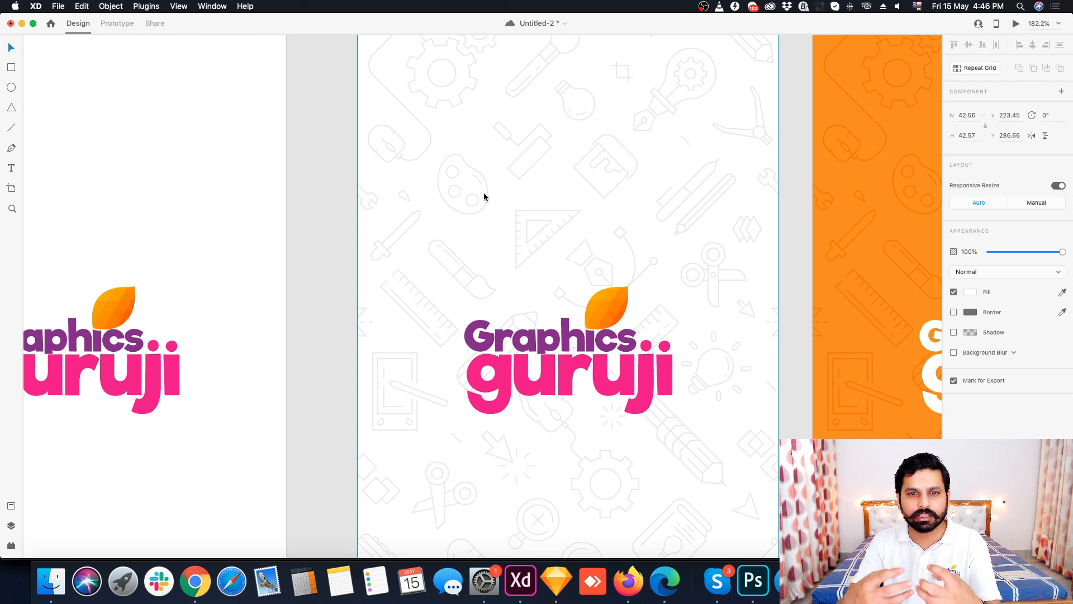
pyautogui.scroll(-10, 486, 199)
pyautogui.scroll(5, 498, 353)
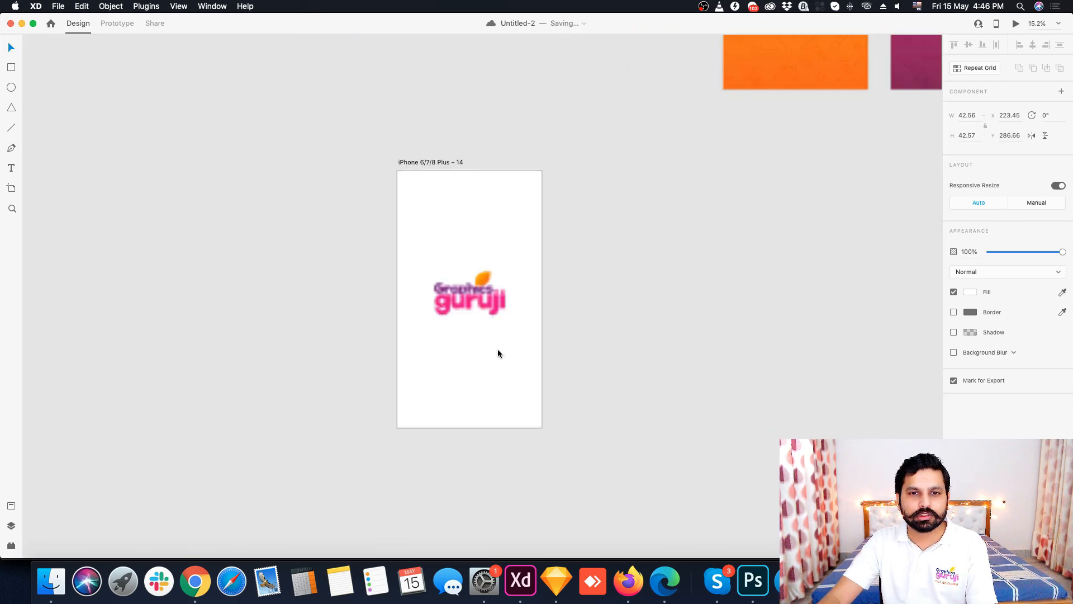
pyautogui.scroll(4, 486, 332)
pyautogui.scroll(-2, 483, 332)
pyautogui.click(614, 267)
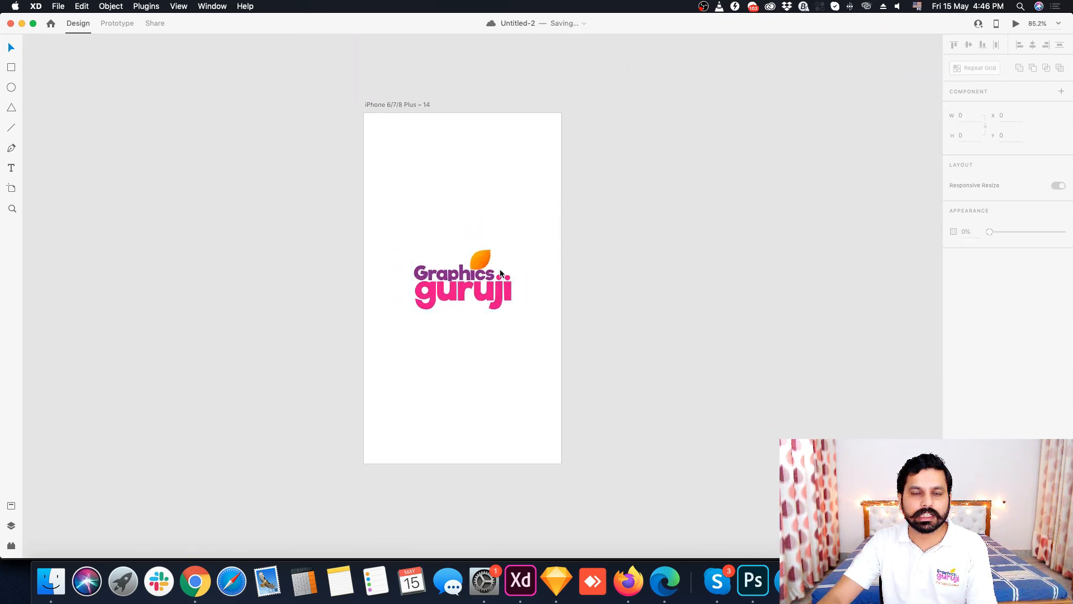
pyautogui.scroll(3, 500, 273)
pyautogui.click(479, 260)
pyautogui.doubleClick(482, 251)
pyautogui.moveTo(481, 252)
pyautogui.mouseDown()
pyautogui.moveTo(495, 217)
pyautogui.moveTo(480, 227)
pyautogui.moveTo(485, 260)
pyautogui.mouseUp()
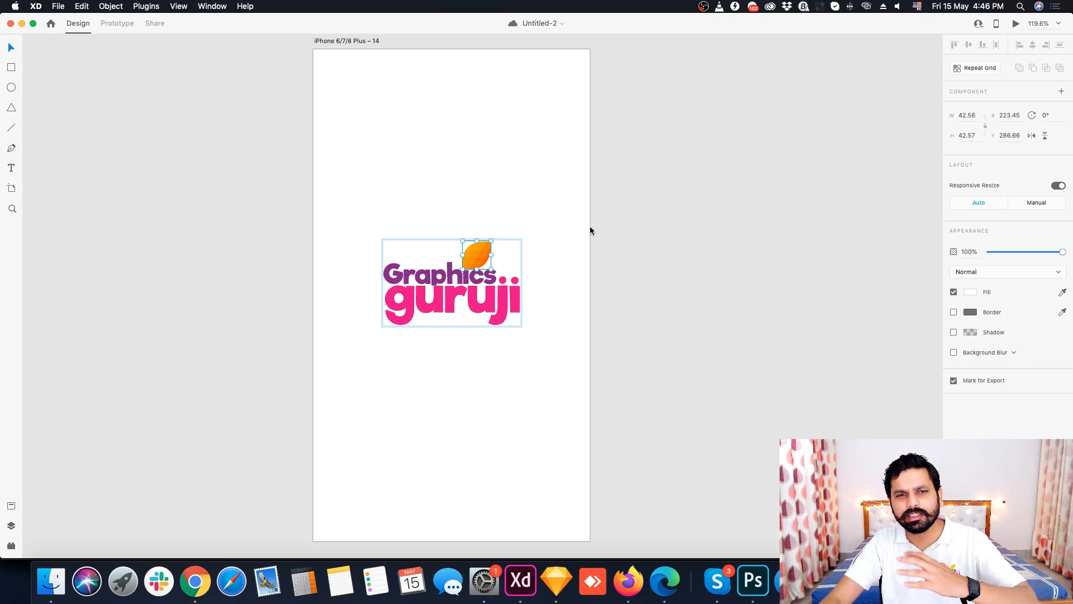
# Step: Duplicate the copied white splash artboard beside itself at X 37, Y 1798
pyautogui.click(612, 234)
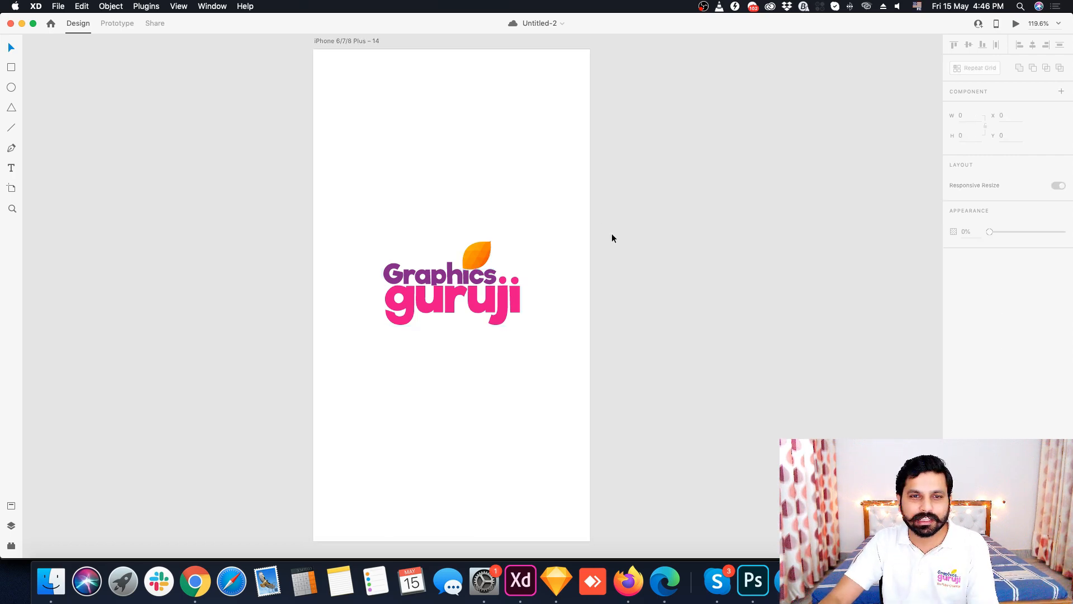
pyautogui.click(477, 249)
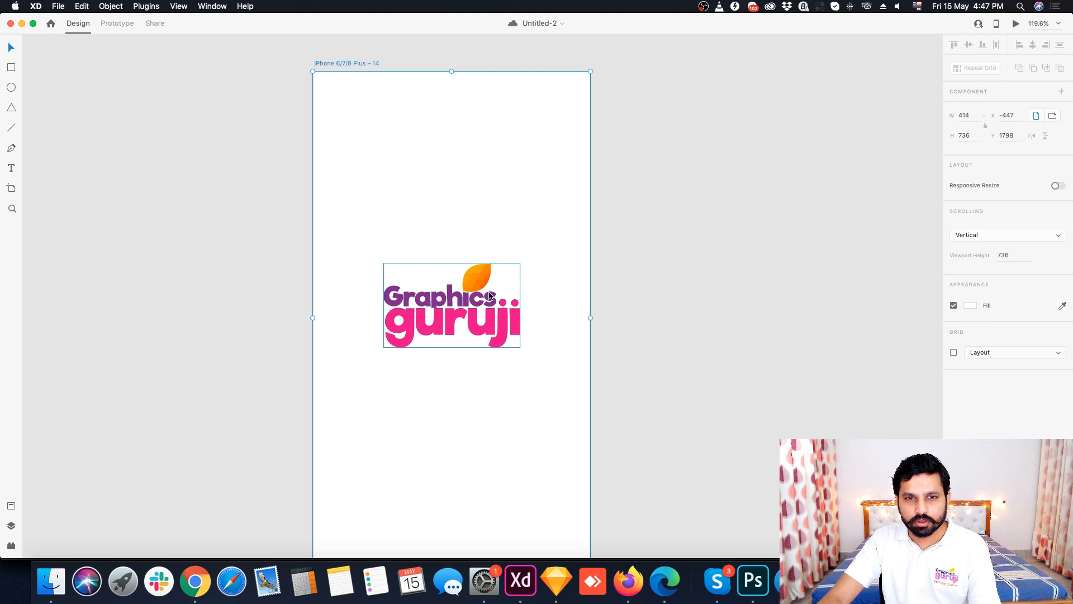
pyautogui.press('super+d')
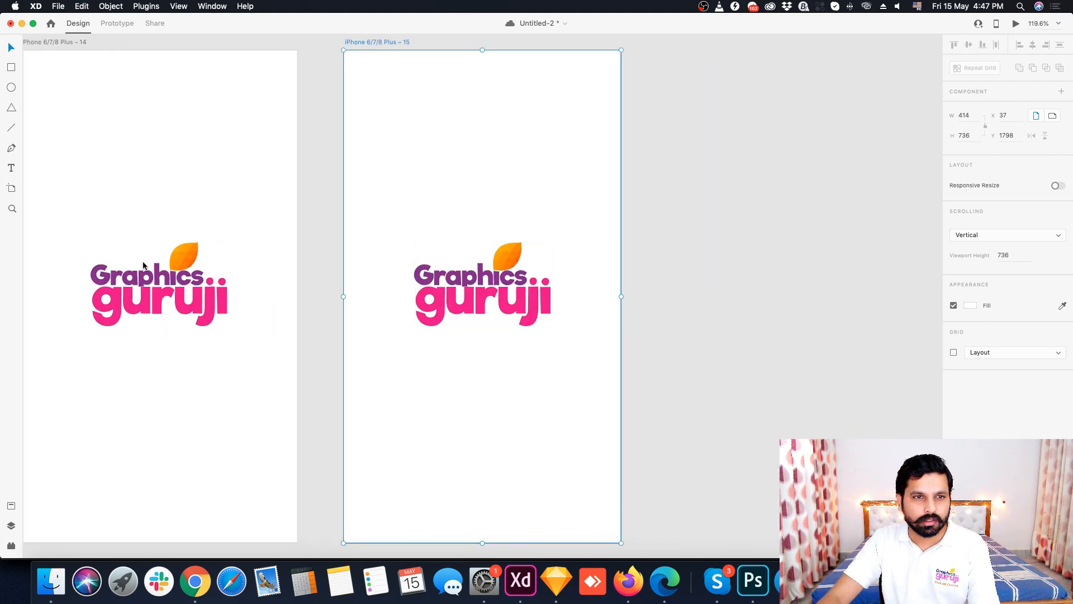
# Step: Rotate the first copied artboard's leaf to -18° and move it to X 210.91, Y 276.13, just above the letter i
pyautogui.doubleClick(194, 253)
pyautogui.scroll(5, 102, 265)
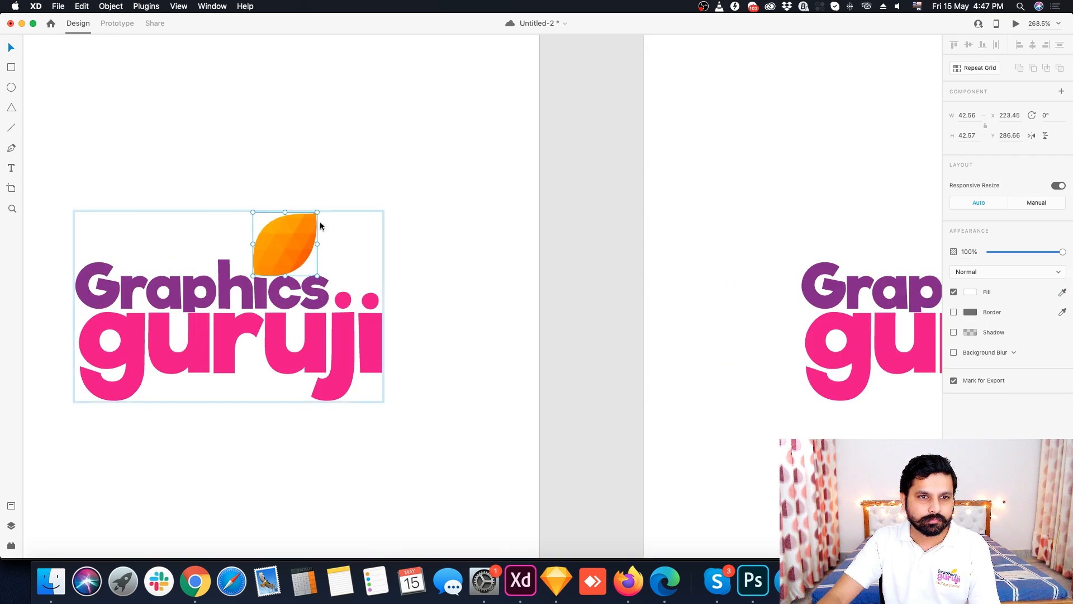
pyautogui.moveTo(317, 213); pyautogui.dragTo(305, 204)
pyautogui.press('super+z')
pyautogui.scroll(5, 260, 255)
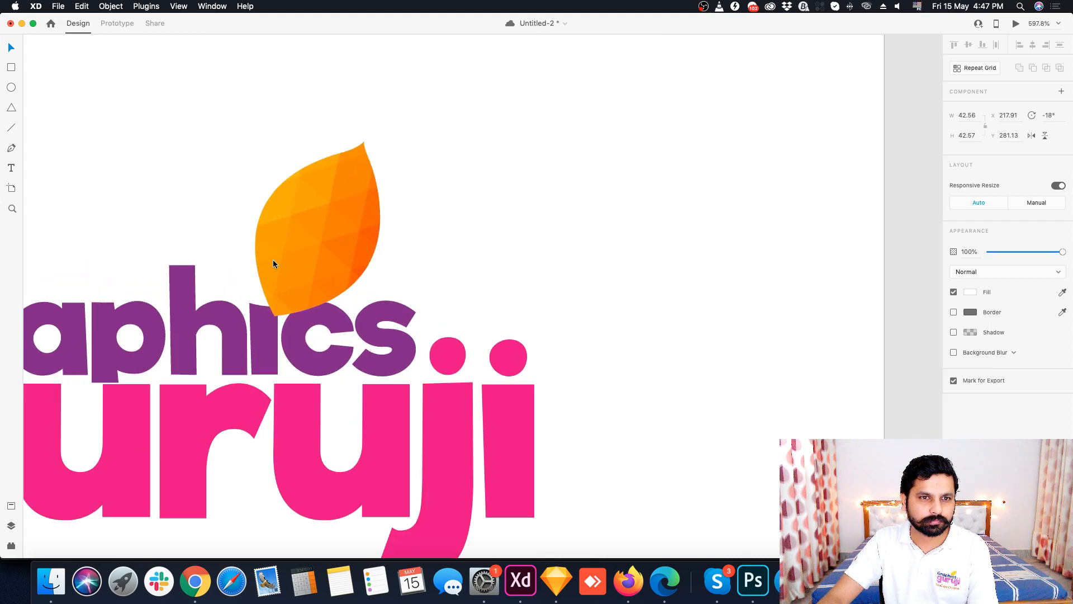
pyautogui.moveTo(300, 260); pyautogui.dragTo(277, 244)
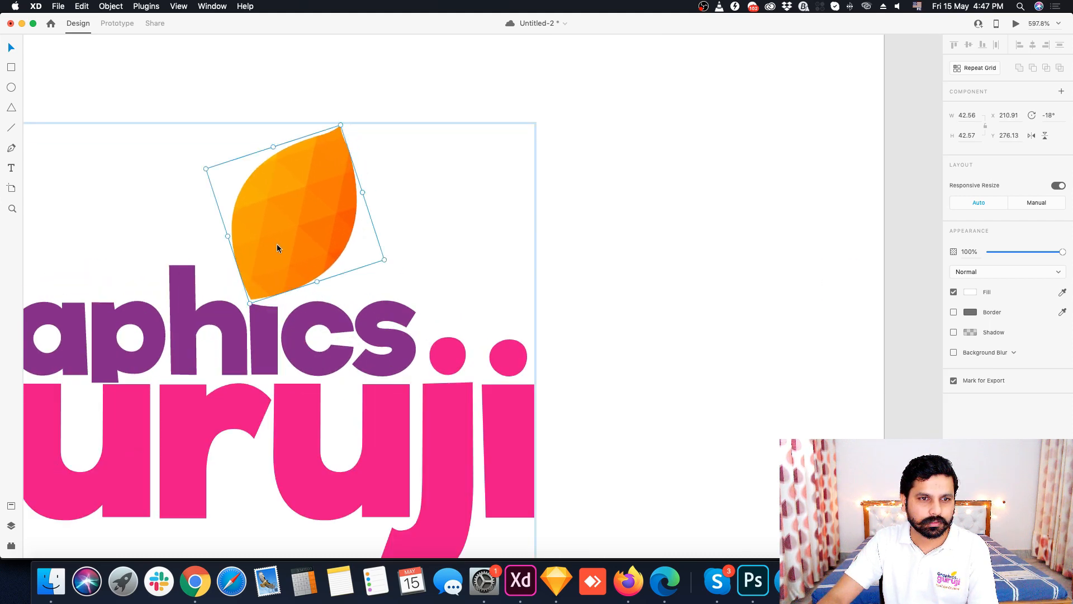
pyautogui.scroll(8, 254, 292)
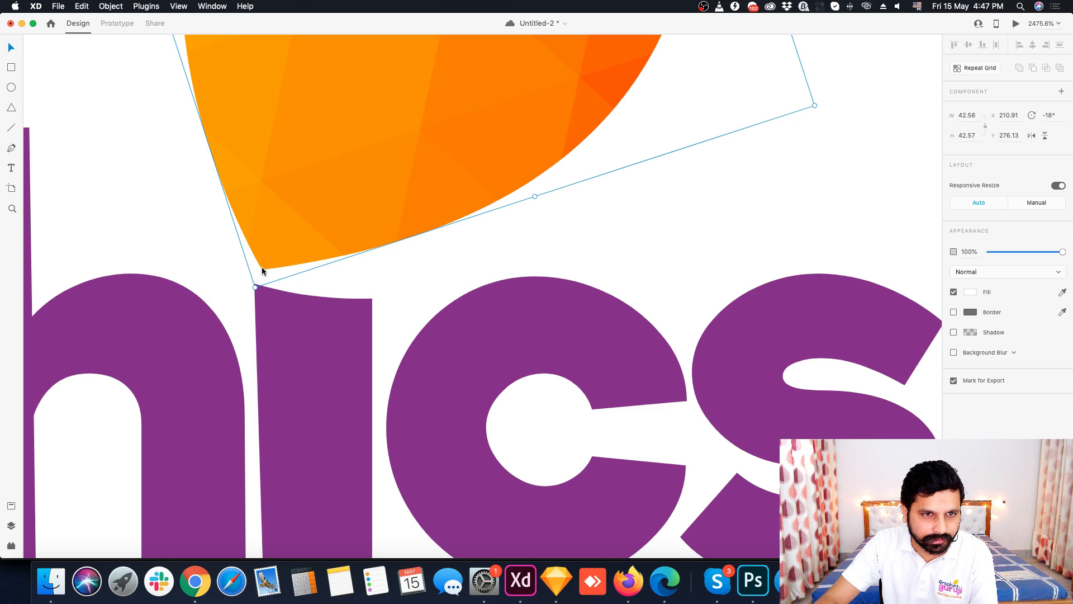
pyautogui.scroll(-9, 311, 301)
# Step: Rotate the leaf in the second copied artboard's logo to 19° and position it at X 222.68, Y 288.89
pyautogui.scroll(5, 273, 261)
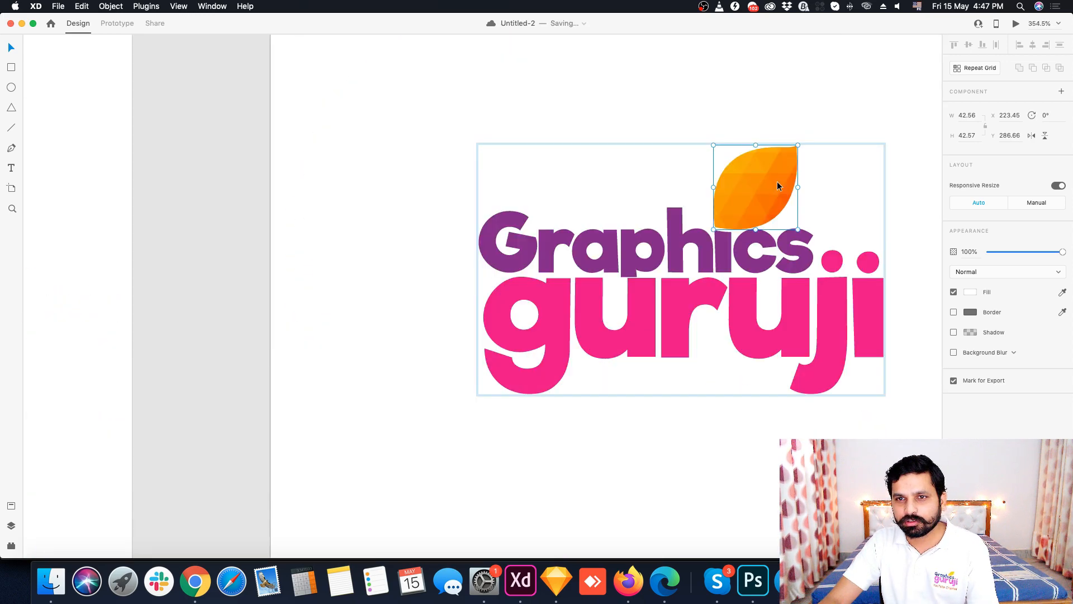
pyautogui.scroll(2, 824, 168)
pyautogui.moveTo(793, 137); pyautogui.dragTo(803, 162)
pyautogui.moveTo(725, 203); pyautogui.dragTo(736, 220)
pyautogui.scroll(5, 727, 213)
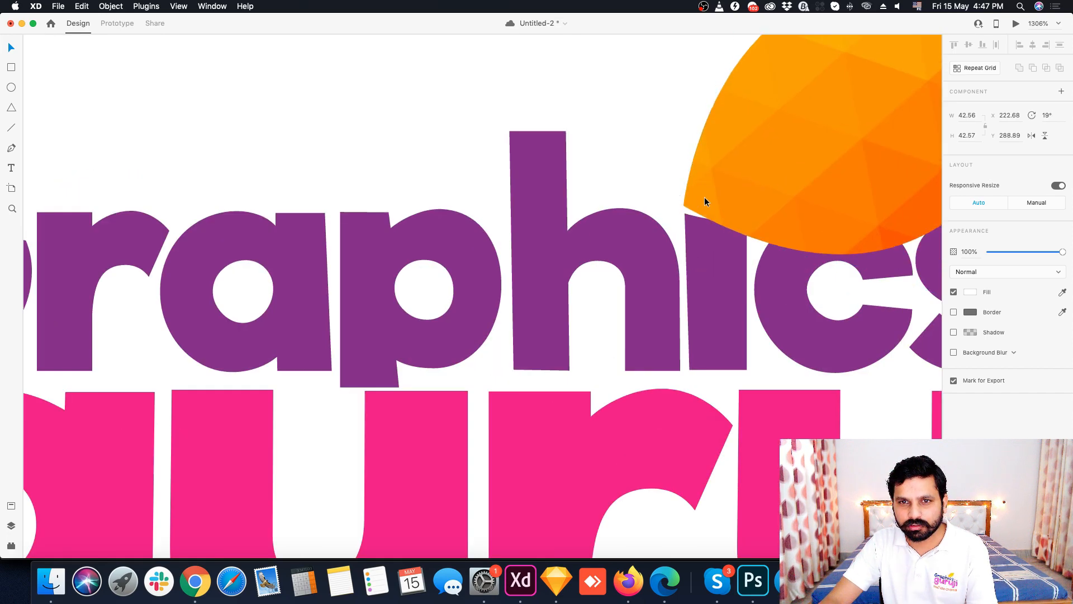
# Step: Compare the leaf's rotation and position in the logos of the two copied white artboards
pyautogui.scroll(-6, 706, 197)
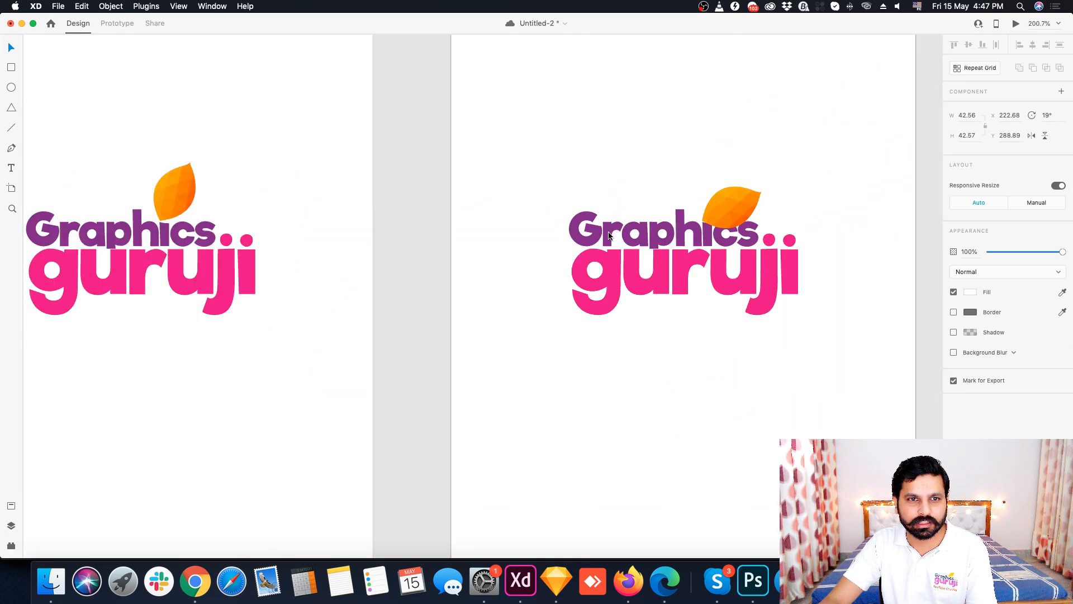
pyautogui.scroll(3, 92, 226)
pyautogui.scroll(-5, 92, 227)
pyautogui.scroll(4, 741, 233)
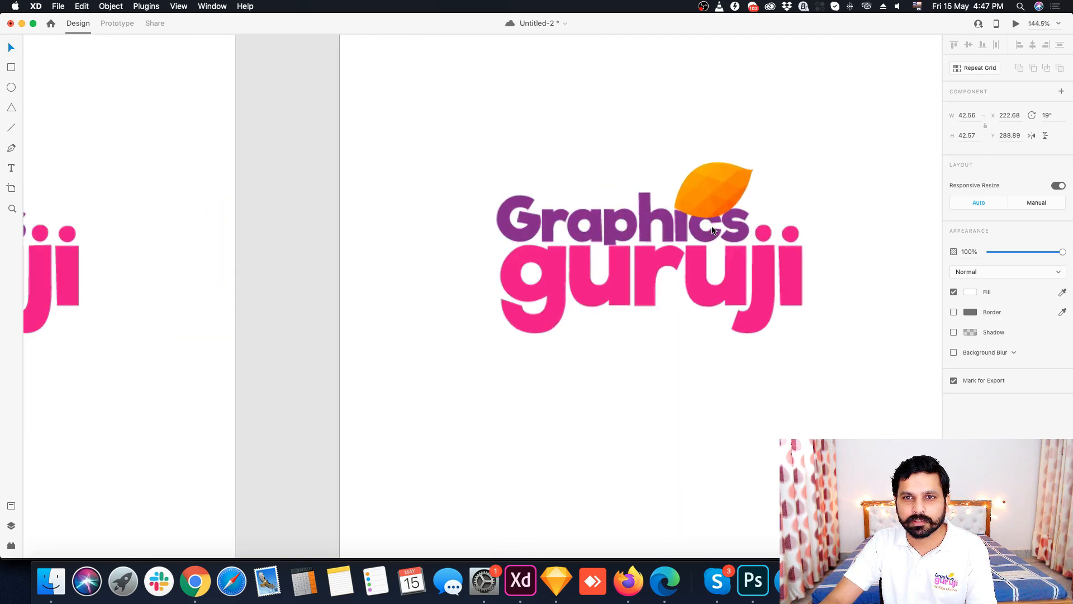
pyautogui.scroll(-4, 740, 233)
pyautogui.scroll(3, 350, 216)
pyautogui.scroll(-5, 351, 216)
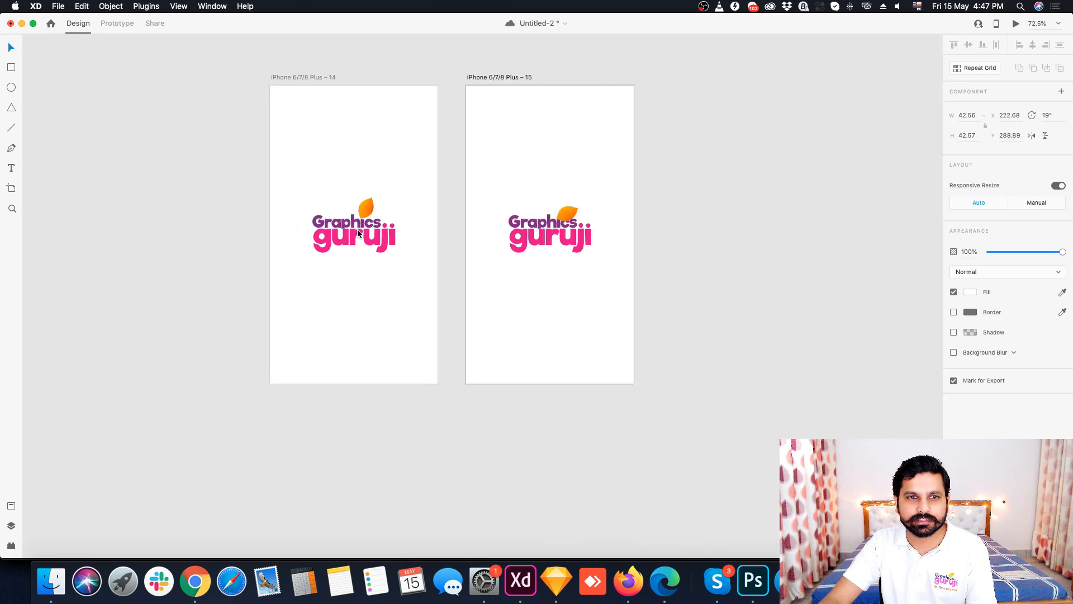
pyautogui.click(473, 216)
pyautogui.scroll(1, 441, 129)
# Step: Link iPhone 6/7/8 Plus – 14 to artboard 15 with a Time trigger, 0 s delay, Auto-Animate action and easing None
pyautogui.click(326, 78)
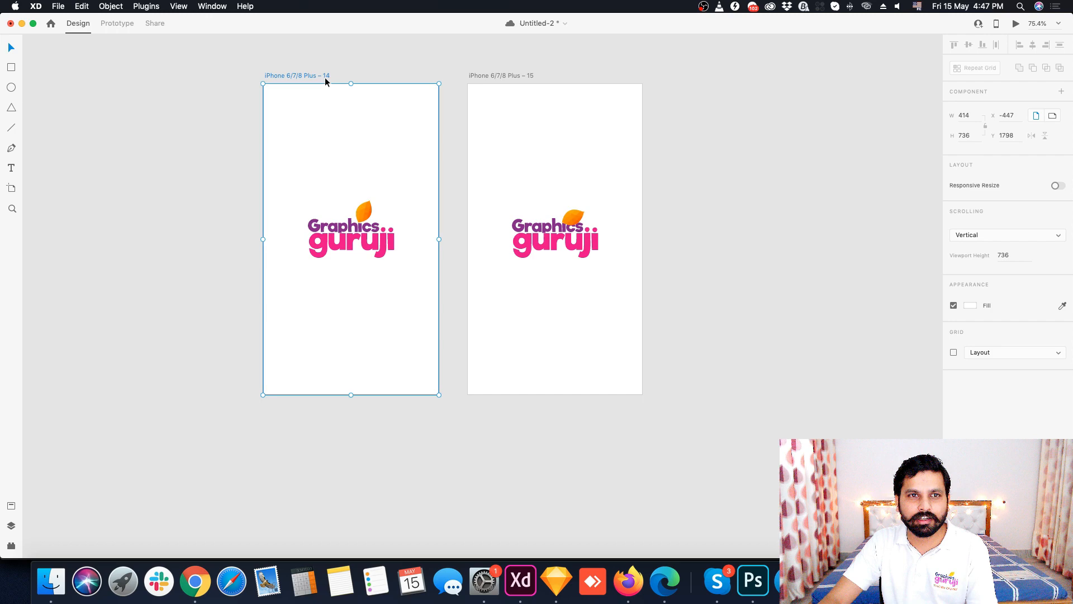
pyautogui.click(117, 23)
pyautogui.moveTo(437, 228); pyautogui.dragTo(510, 279)
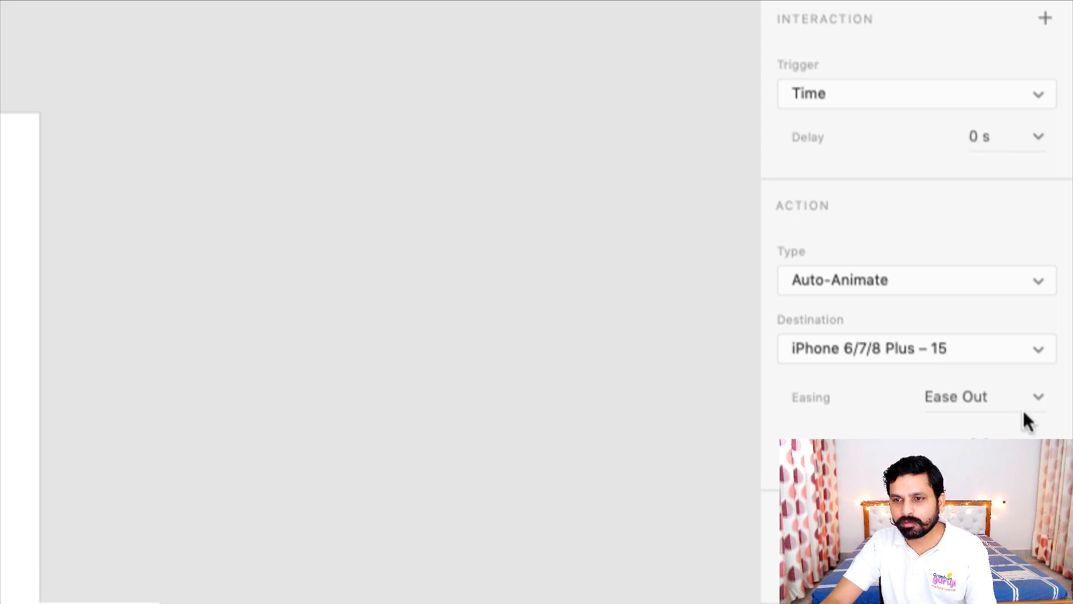
pyautogui.click(1036, 395)
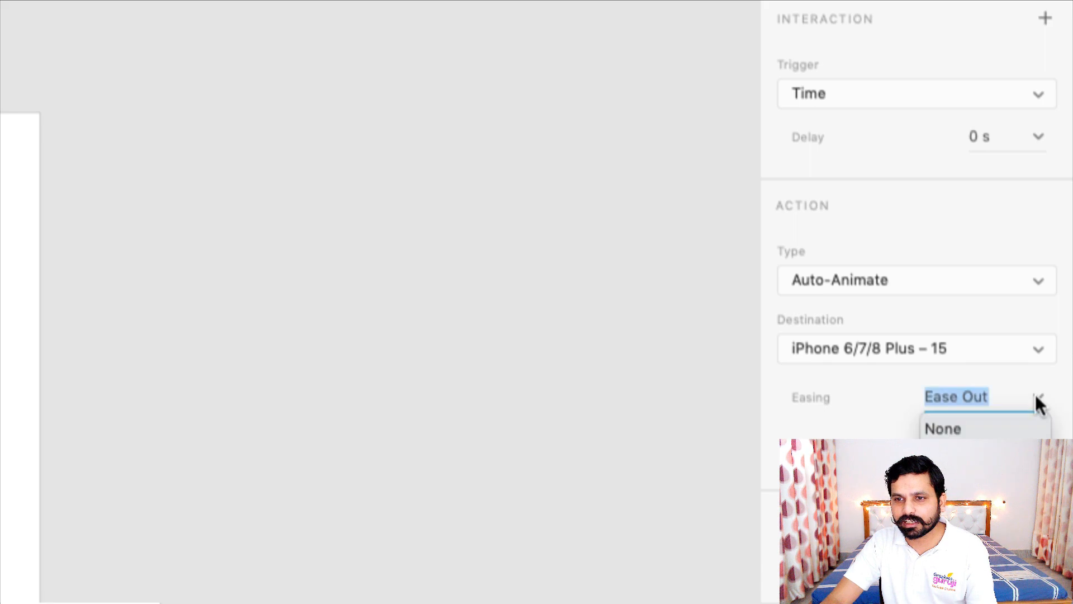
pyautogui.click(963, 427)
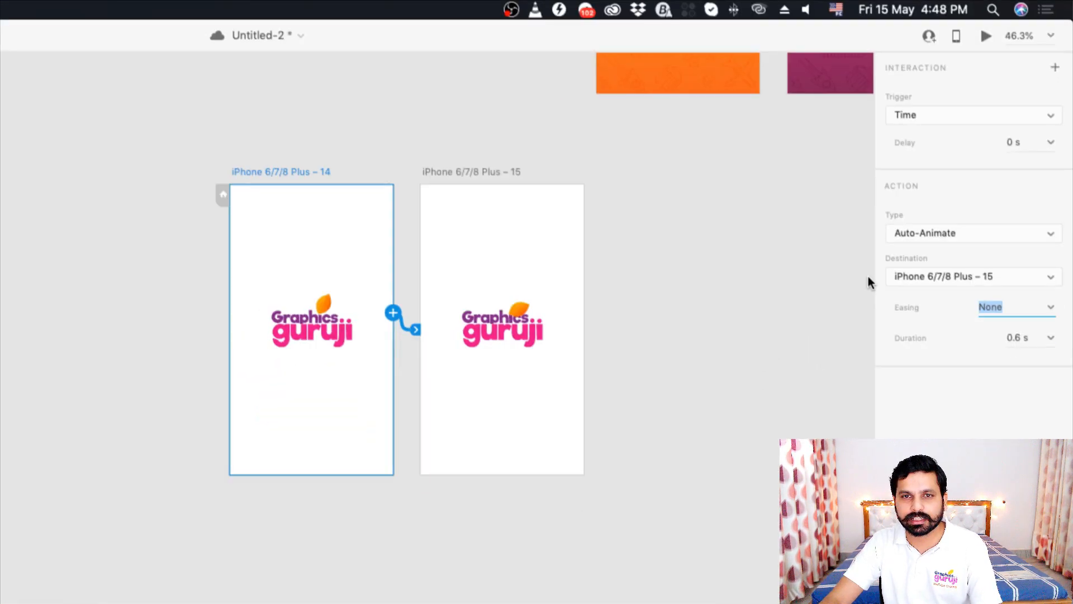
# Step: Link artboard iPhone 6/7/8 Plus – 15 back to artboard 14 to loop the leaf animation
pyautogui.scroll(3, 644, 192)
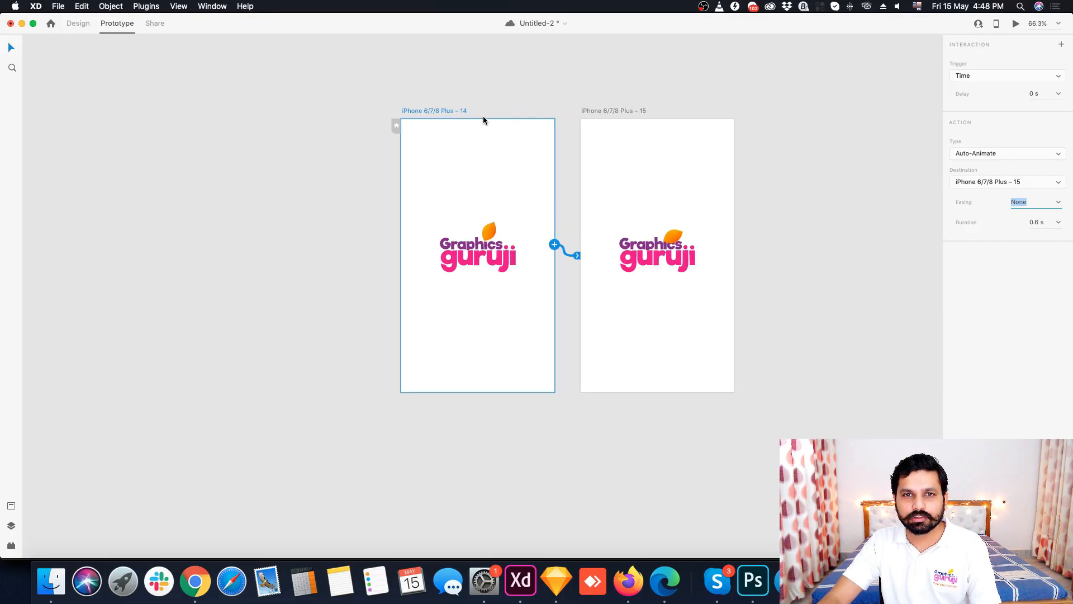
pyautogui.click(613, 110)
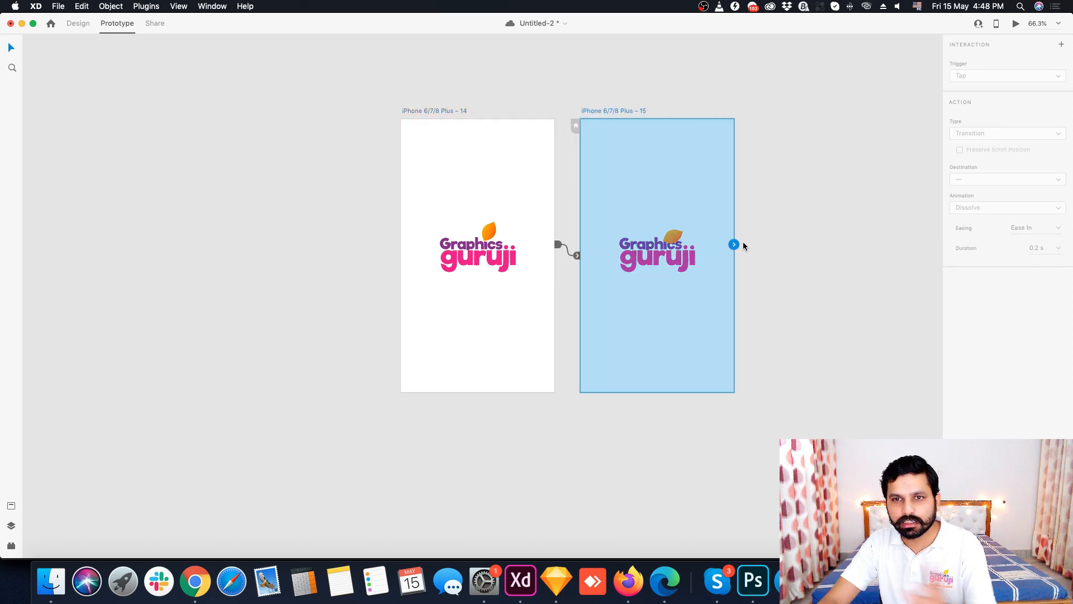
pyautogui.moveTo(734, 244); pyautogui.dragTo(522, 311)
# Step: Preview the leaf animation starting from artboard iPhone 6/7/8 Plus – 14 and close the preview
pyautogui.click(453, 111)
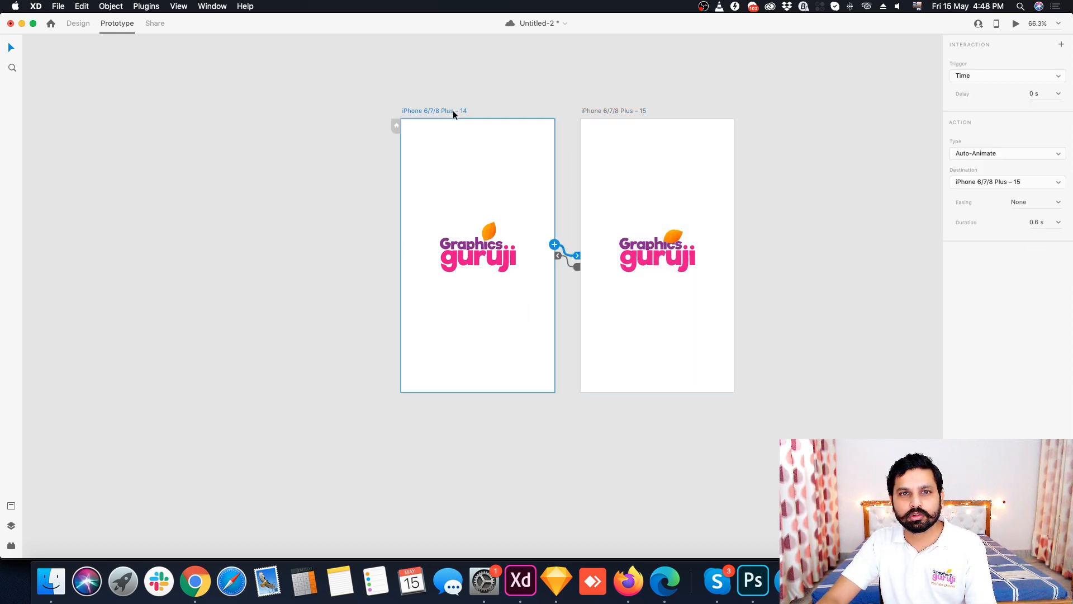
pyautogui.click(1017, 24)
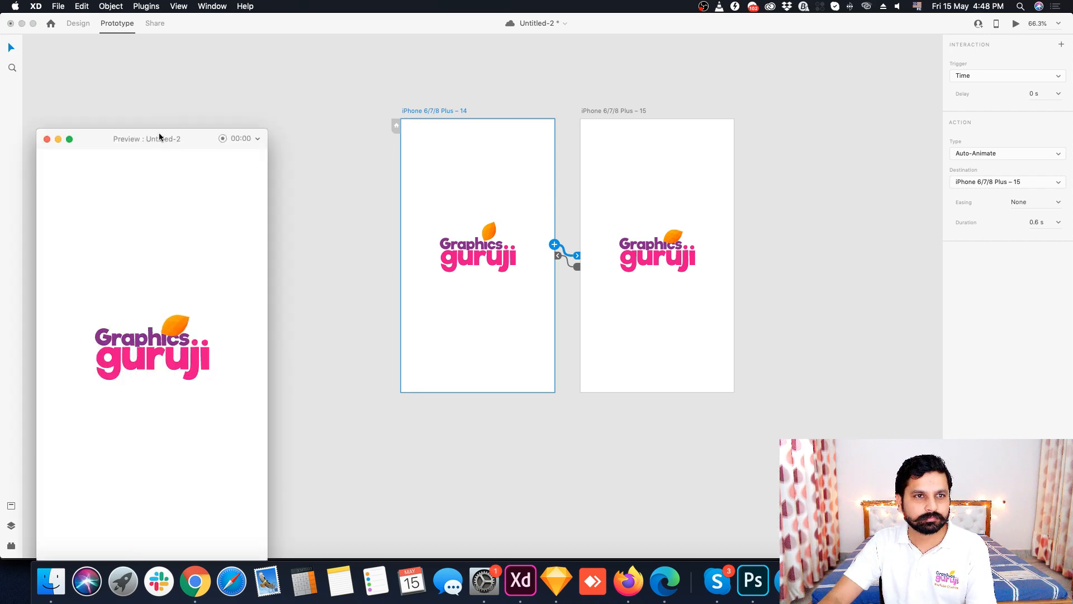
pyautogui.moveTo(160, 137); pyautogui.dragTo(489, 88)
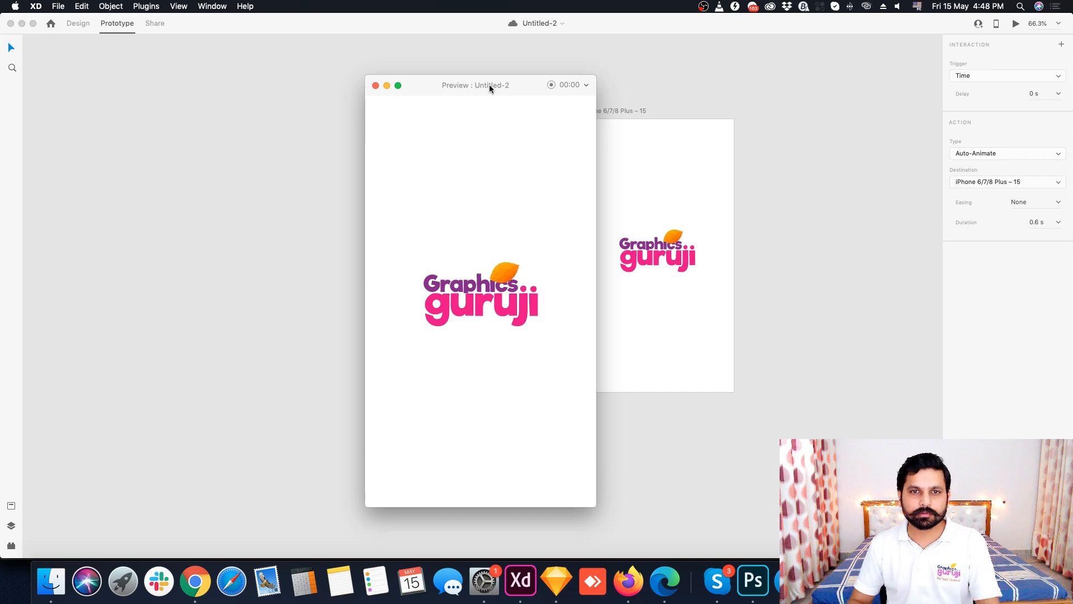
pyautogui.click(376, 85)
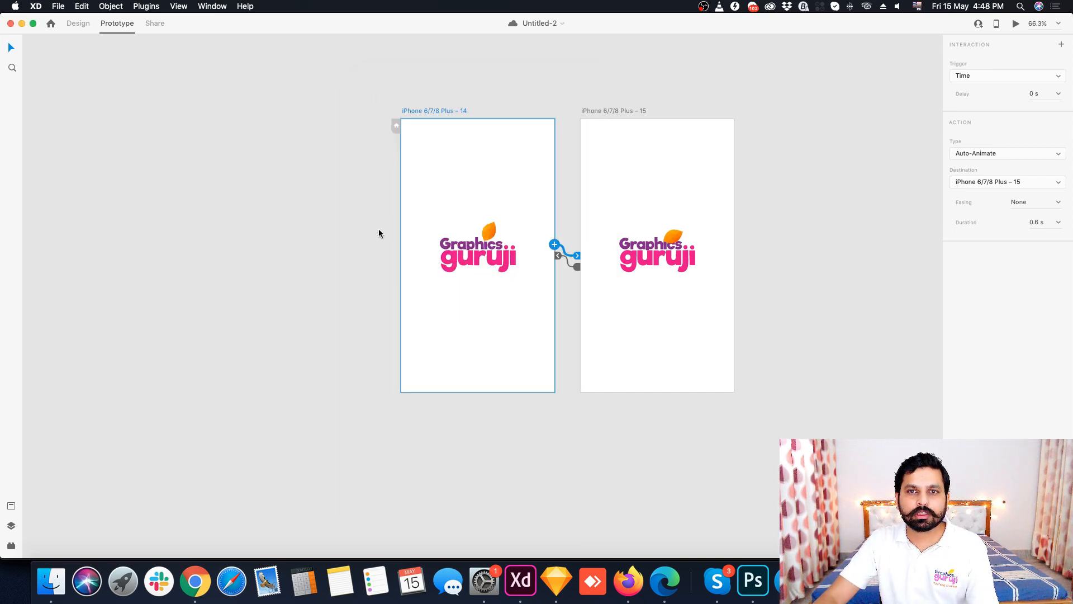
# Step: Move the home-screen artboard iPhone 6/7/8 Plus – 10 from the upper row to beside artboard 15
pyautogui.scroll(-5, 380, 232)
pyautogui.click(653, 251)
pyautogui.scroll(-5, 536, 310)
pyautogui.scroll(4, 547, 276)
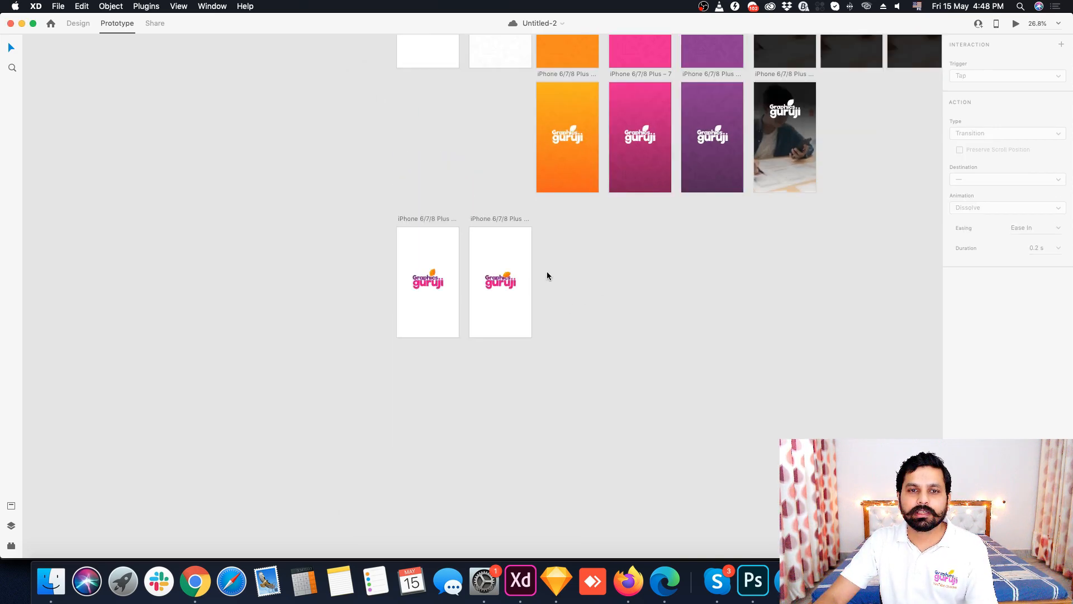
pyautogui.scroll(2, 548, 276)
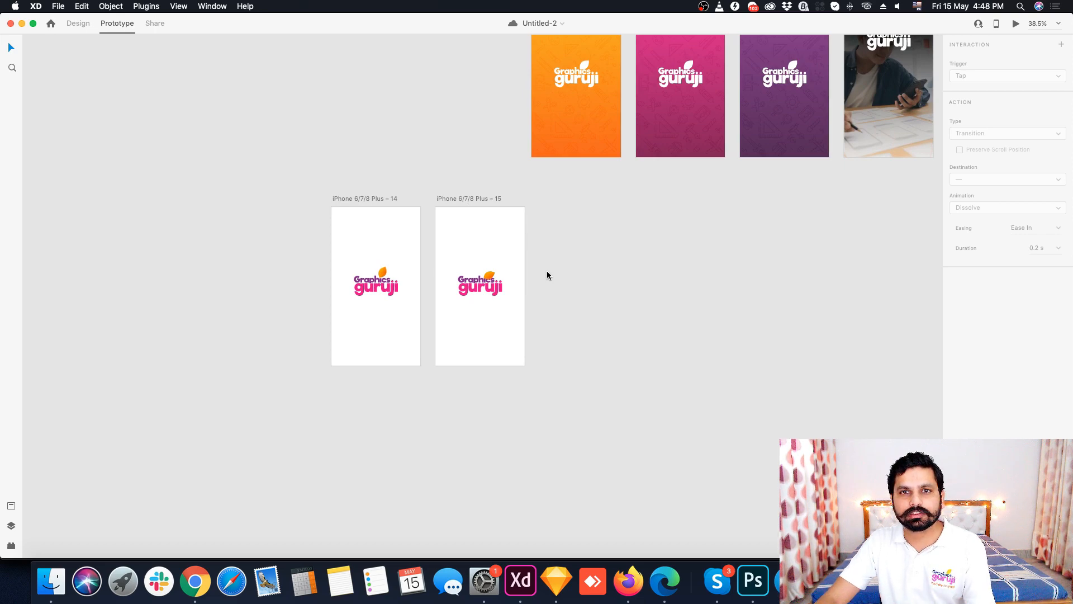
pyautogui.scroll(-2, 532, 271)
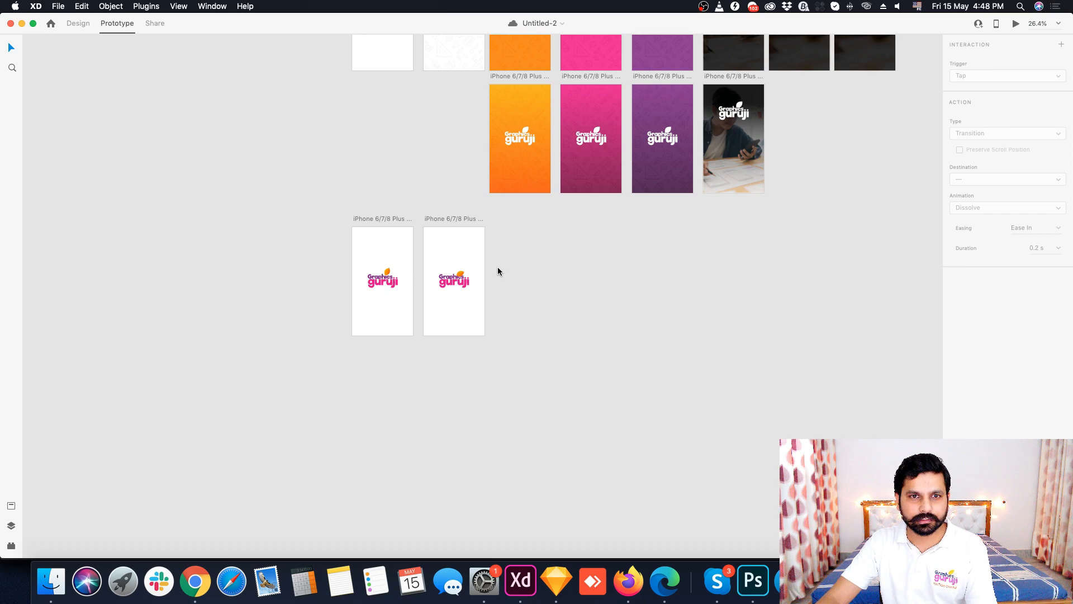
pyautogui.click(392, 218)
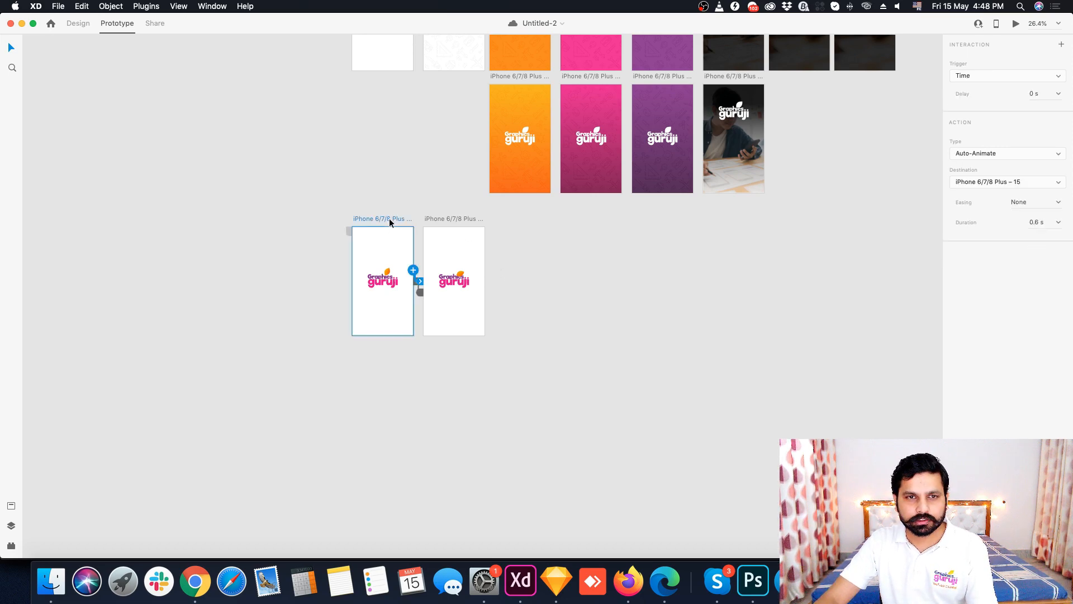
pyautogui.scroll(-2, 417, 268)
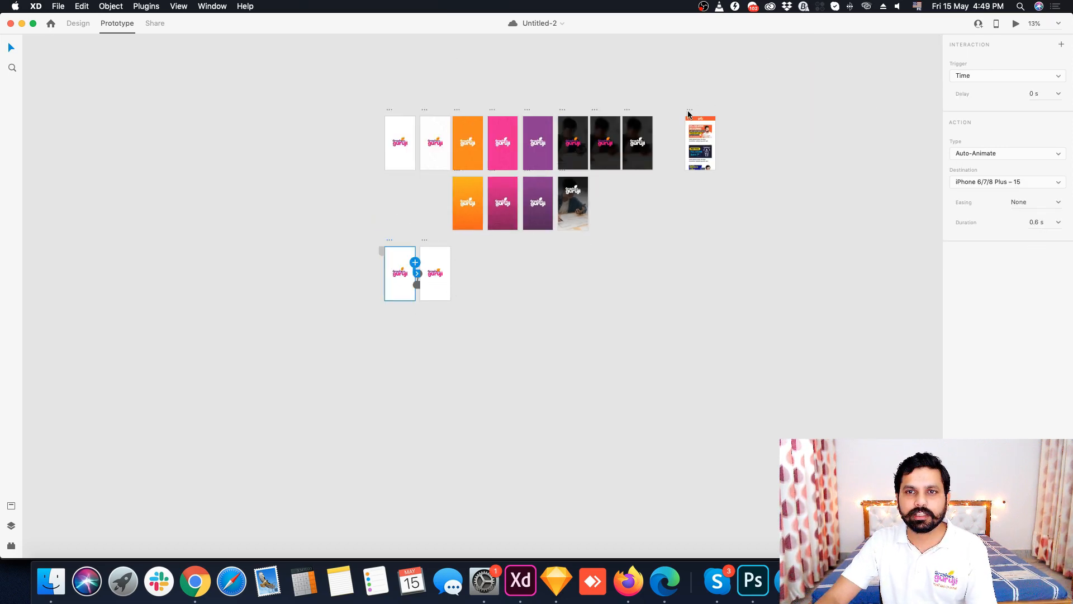
pyautogui.moveTo(689, 114); pyautogui.dragTo(460, 246)
pyautogui.scroll(3, 430, 269)
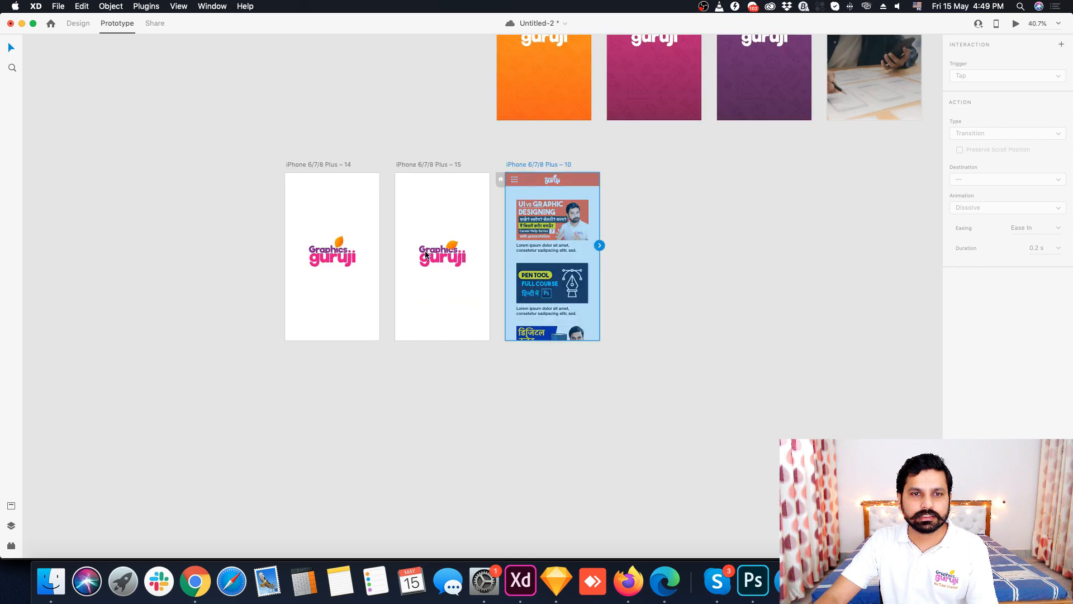
pyautogui.click(614, 268)
pyautogui.scroll(3, 546, 257)
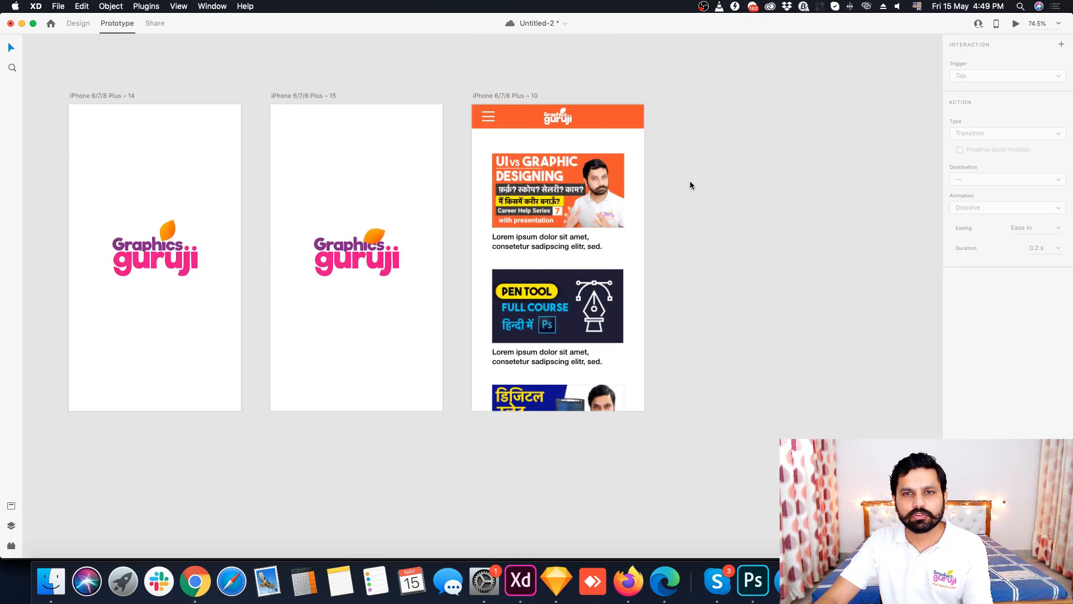
pyautogui.moveTo(690, 180); pyautogui.dragTo(524, 454)
pyautogui.click(750, 337)
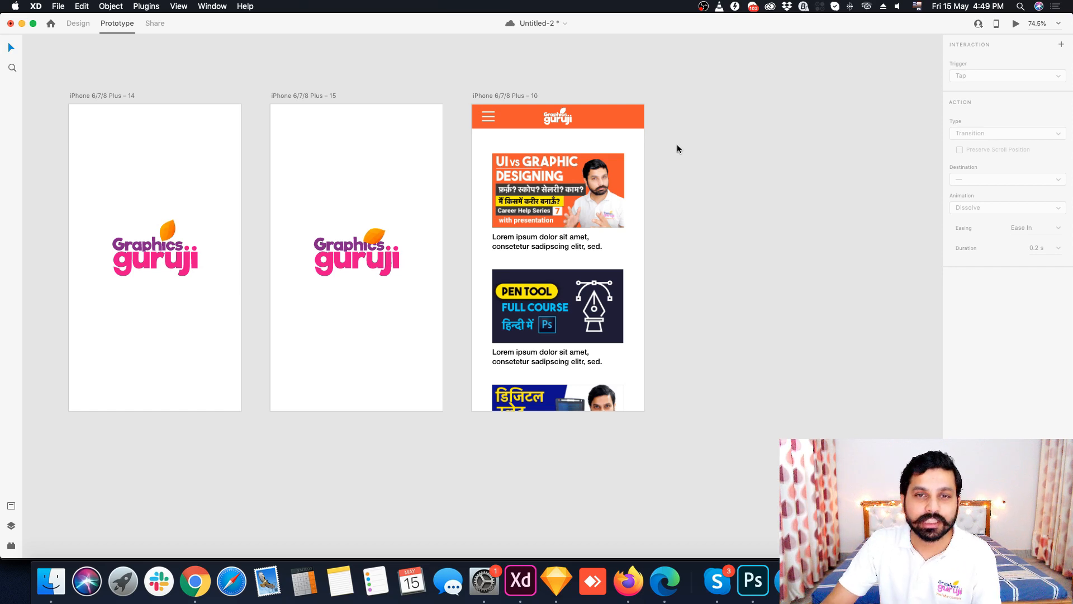
pyautogui.click(303, 149)
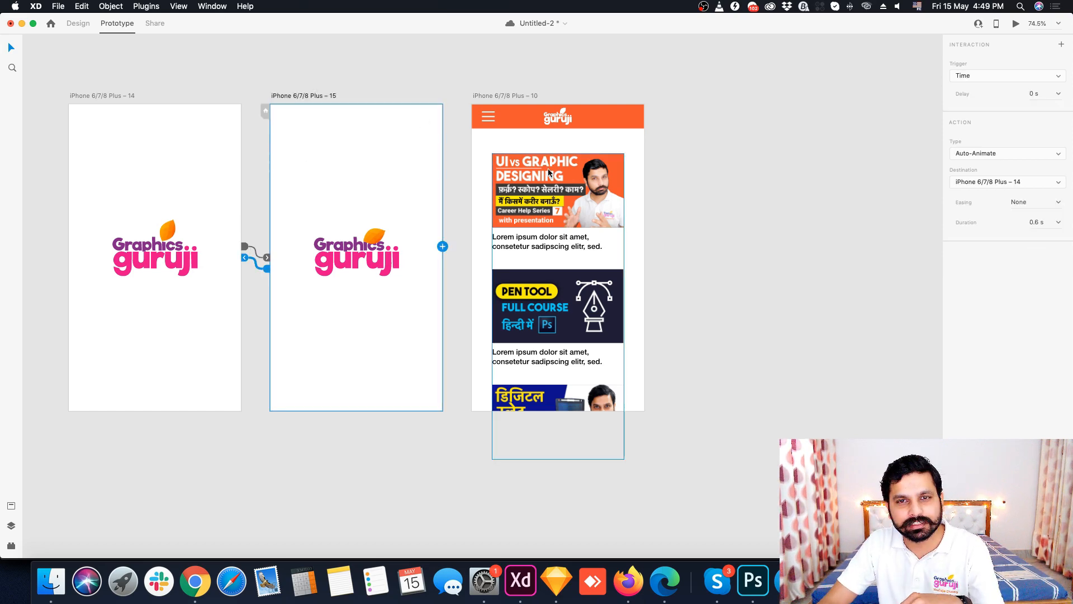
pyautogui.click(704, 191)
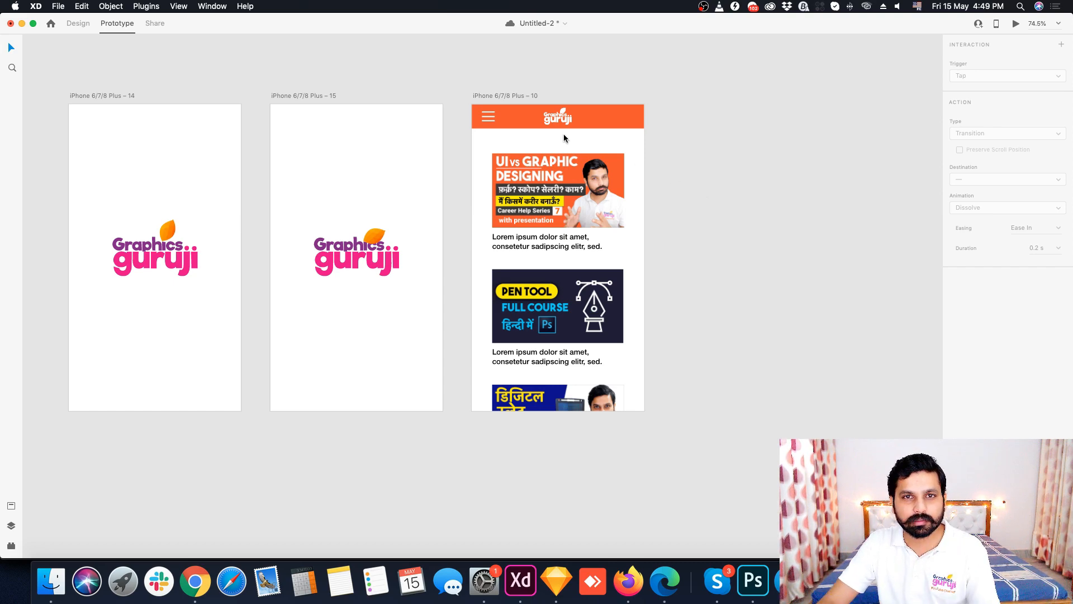
# Step: Move the home-screen artboard away from artboard 15 and place a duplicate of it in the gap at X 483, Y 1798
pyautogui.moveTo(498, 96); pyautogui.dragTo(734, 96)
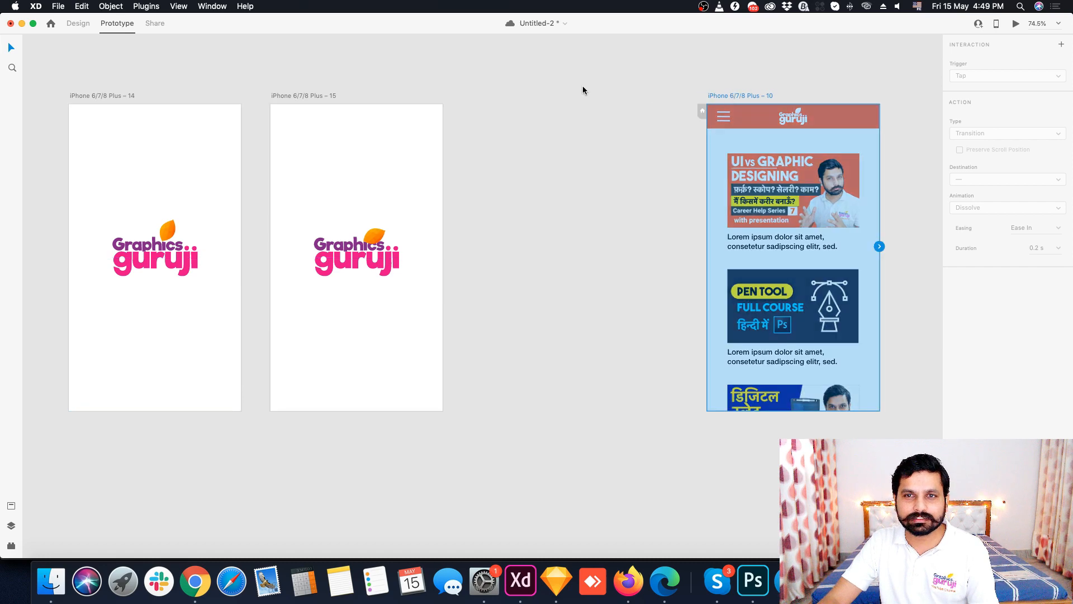
pyautogui.click(532, 65)
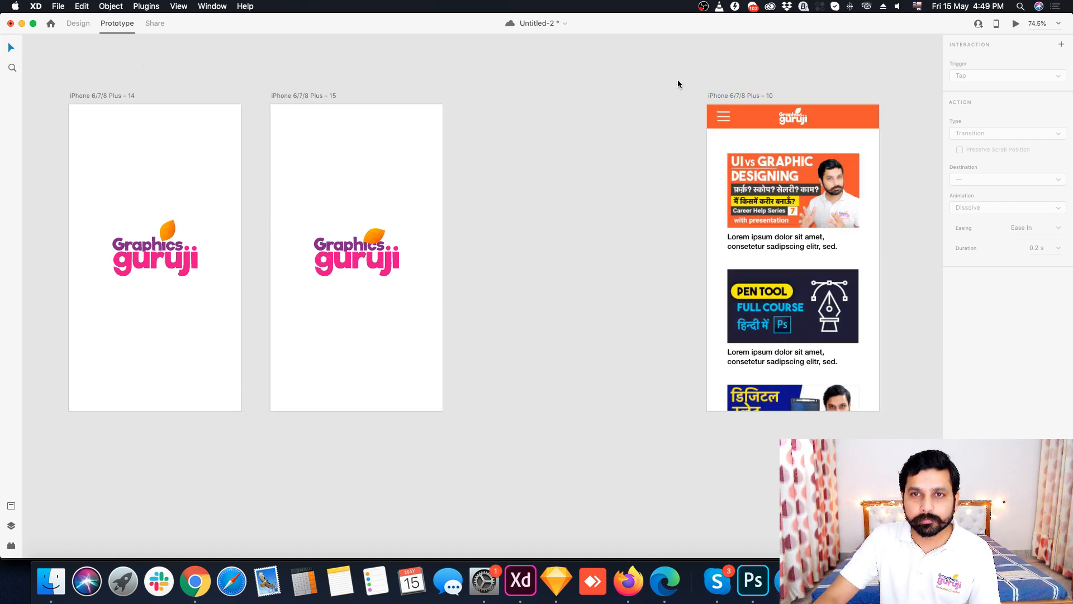
pyautogui.click(737, 95)
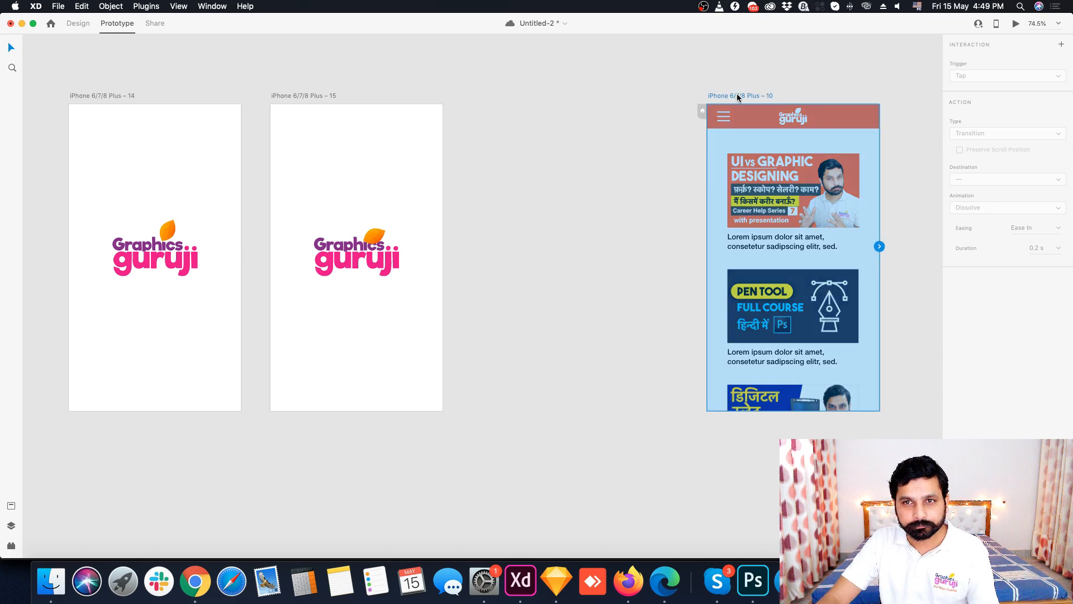
pyautogui.click(80, 25)
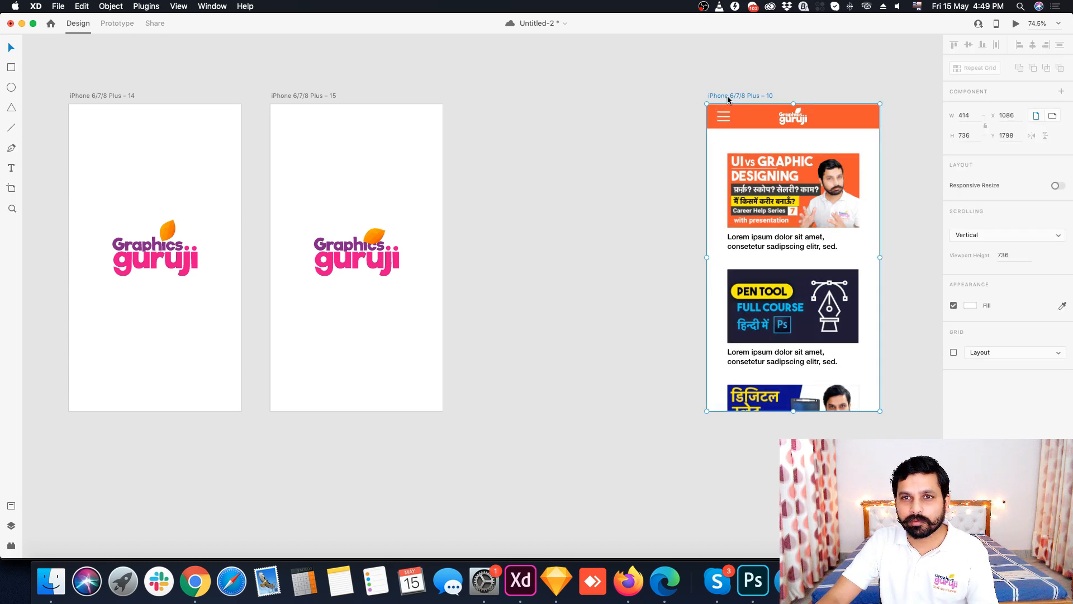
pyautogui.moveTo(741, 95); pyautogui.dragTo(490, 95)
pyautogui.scroll(3, 497, 122)
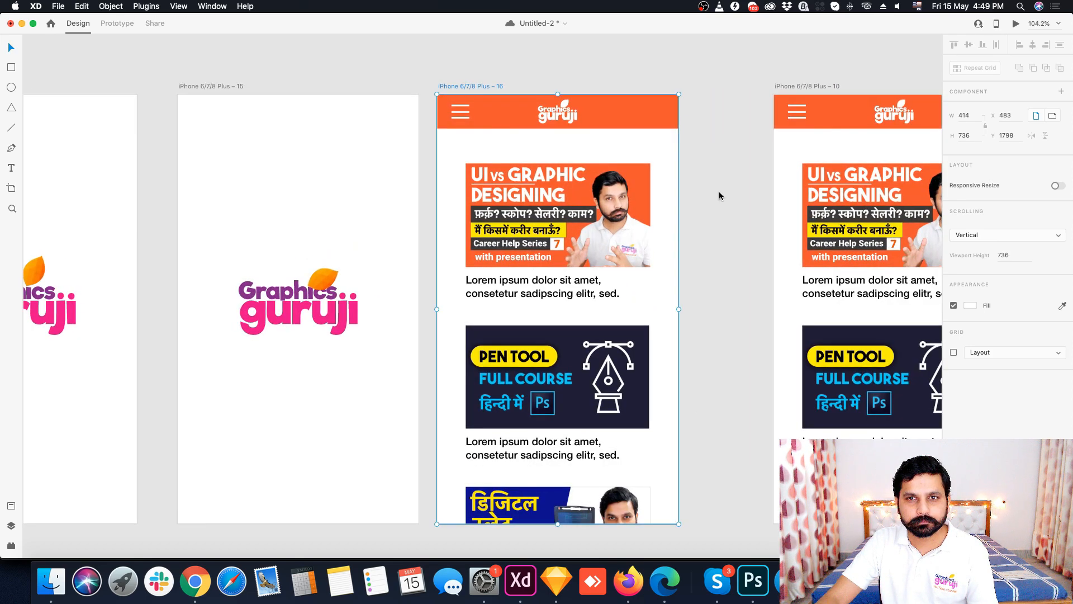
# Step: Cover the first thumbnail on the duplicated home screen with a borderless 317 × 178 rectangle at X 49, Y 118, filled #EBEBEB
pyautogui.click(139, 142)
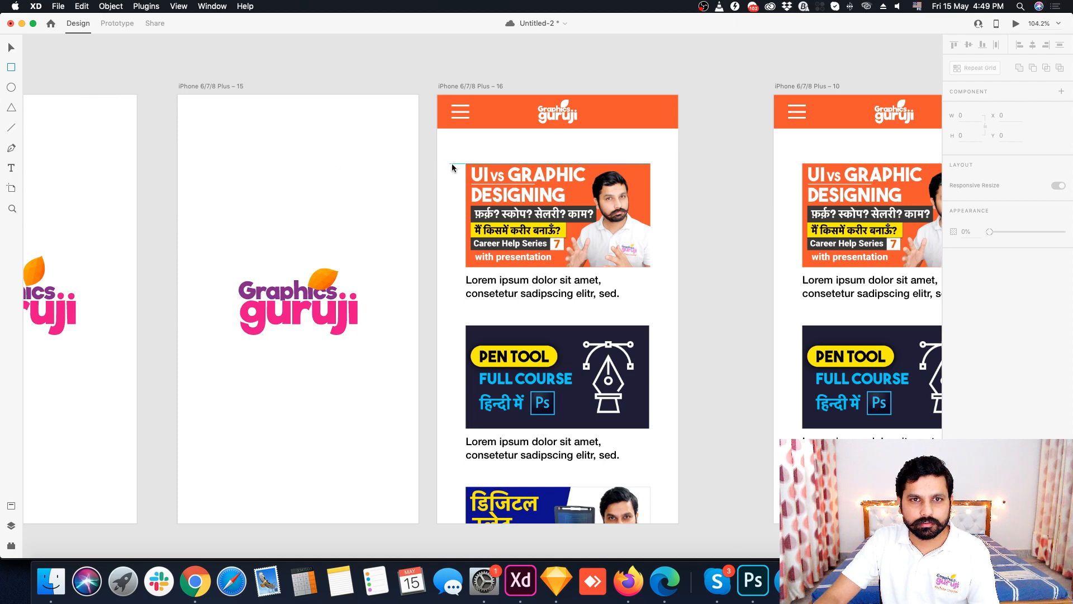
pyautogui.moveTo(466, 163); pyautogui.dragTo(653, 269)
pyautogui.click(954, 349)
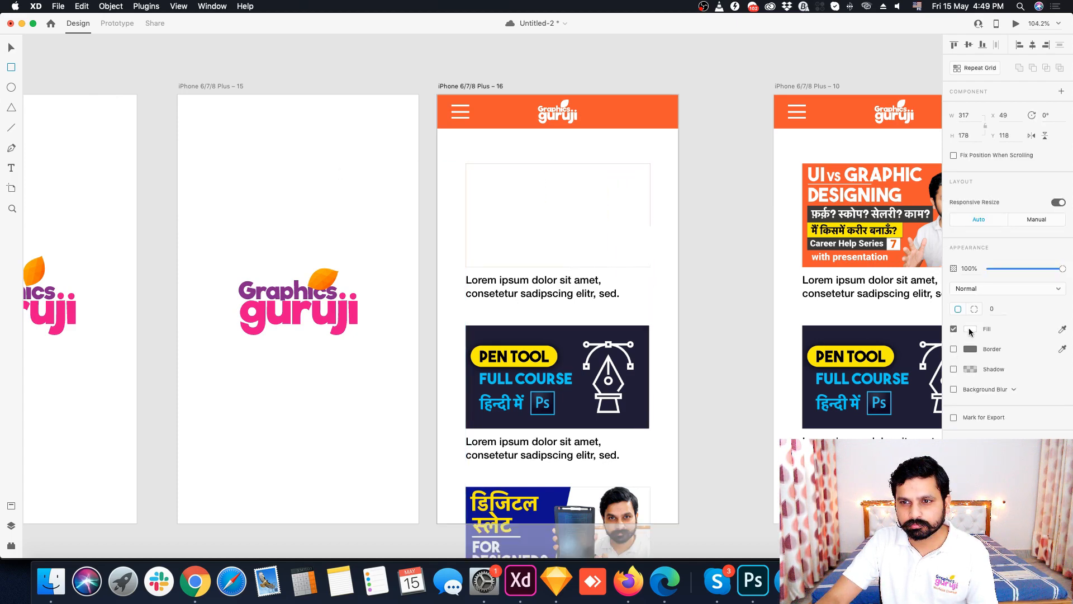
pyautogui.click(970, 329)
pyautogui.moveTo(851, 280); pyautogui.dragTo(819, 283)
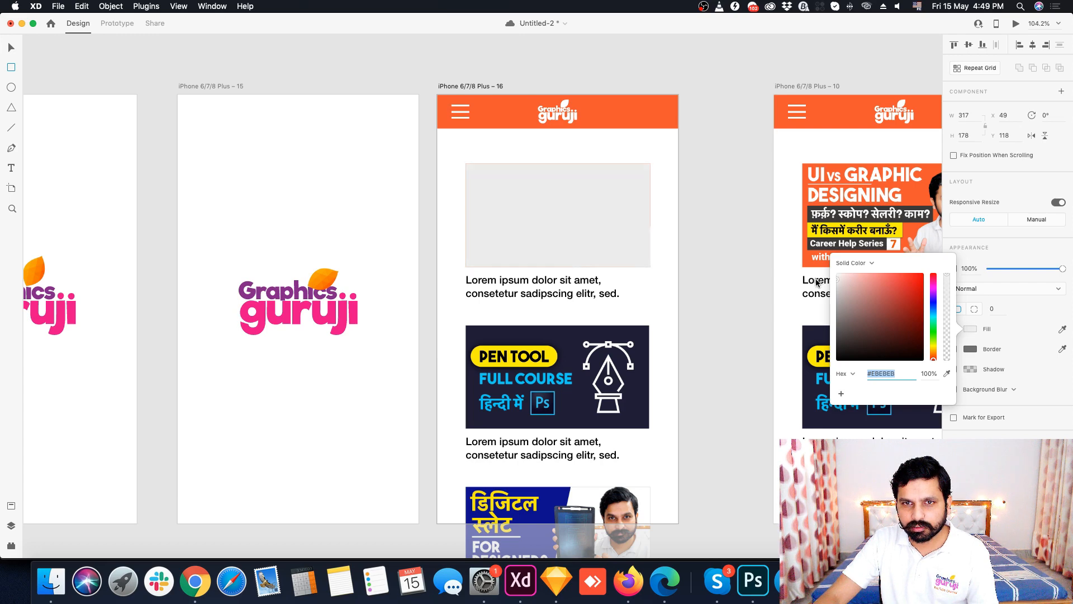
pyautogui.click(10, 50)
pyautogui.click(714, 219)
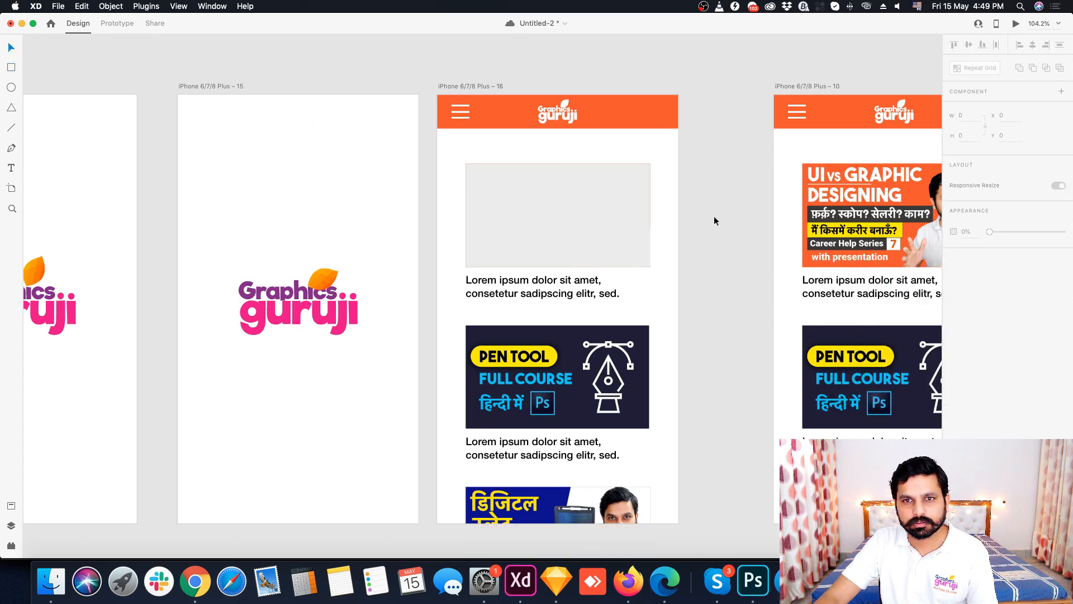
# Step: Delete the group of thumbnails and captions from the duplicated home screen, keeping the header and gray rectangle
pyautogui.click(614, 227)
pyautogui.click(574, 293)
pyautogui.press('Delete')
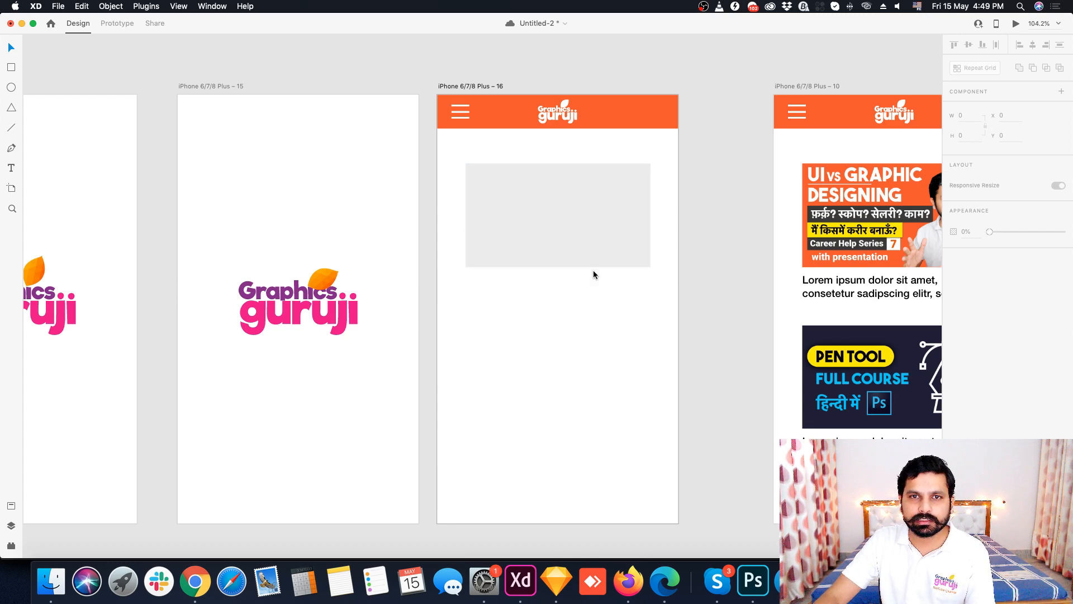
pyautogui.scroll(1, 558, 216)
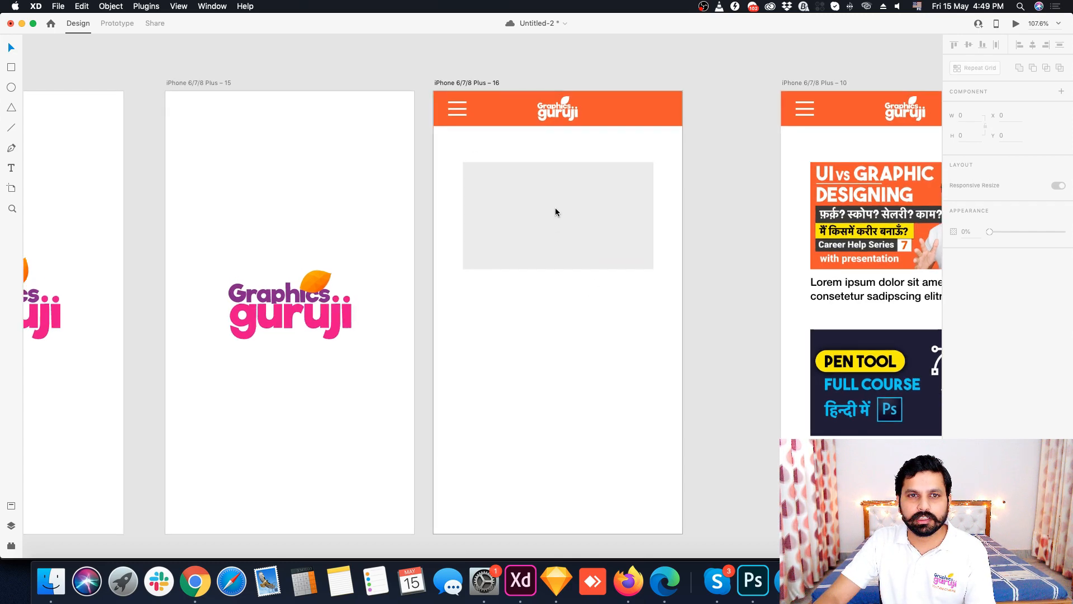
pyautogui.scroll(1, 555, 211)
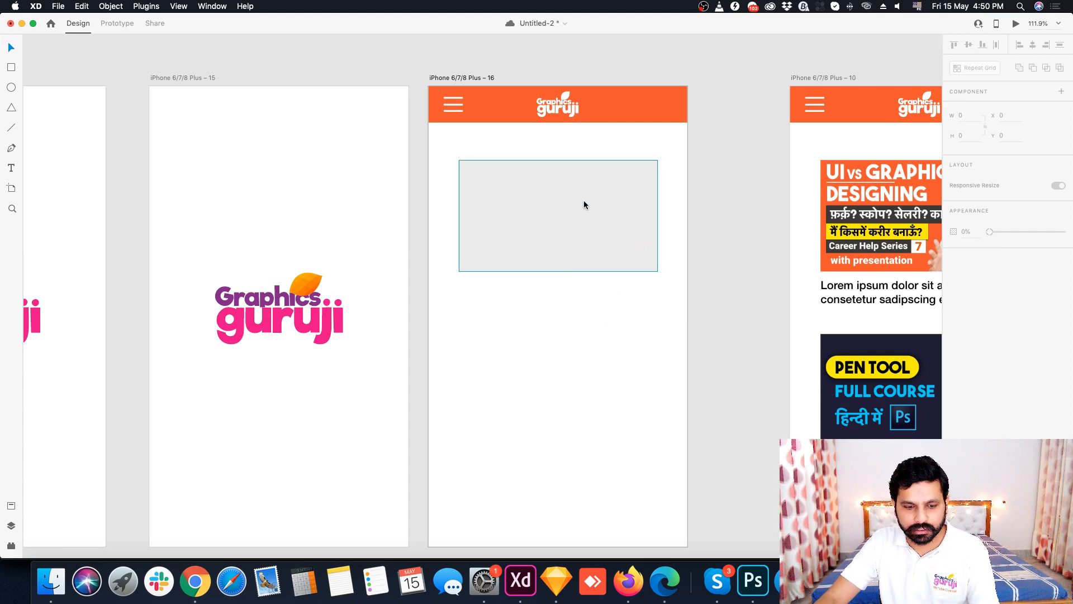
pyautogui.scroll(5, 584, 205)
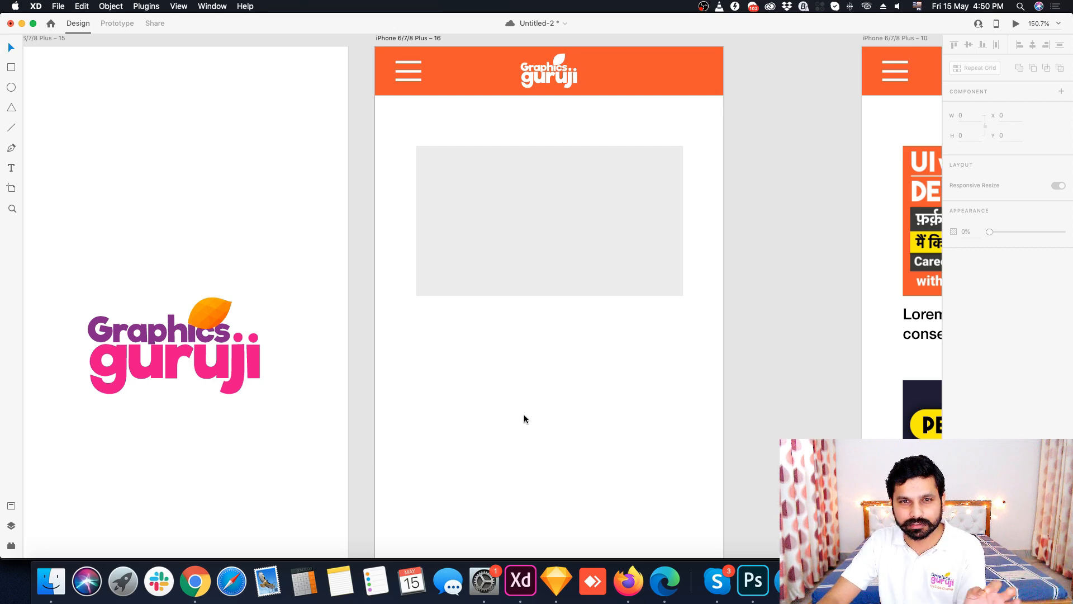
pyautogui.scroll(3, 552, 122)
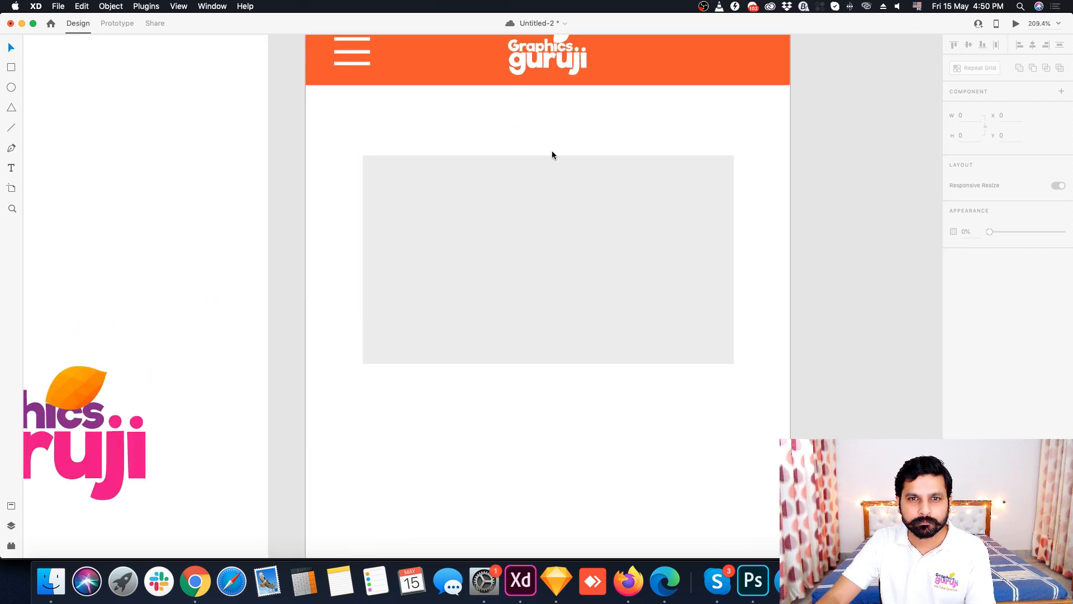
pyautogui.click(563, 250)
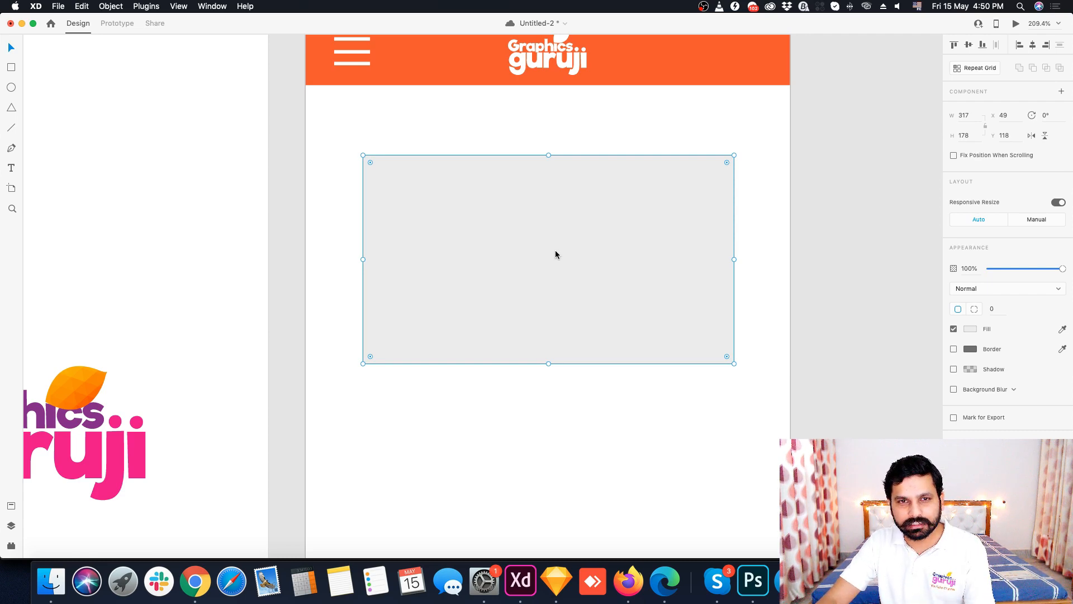
pyautogui.moveTo(500, 245); pyautogui.dragTo(513, 243)
pyautogui.press('super+z')
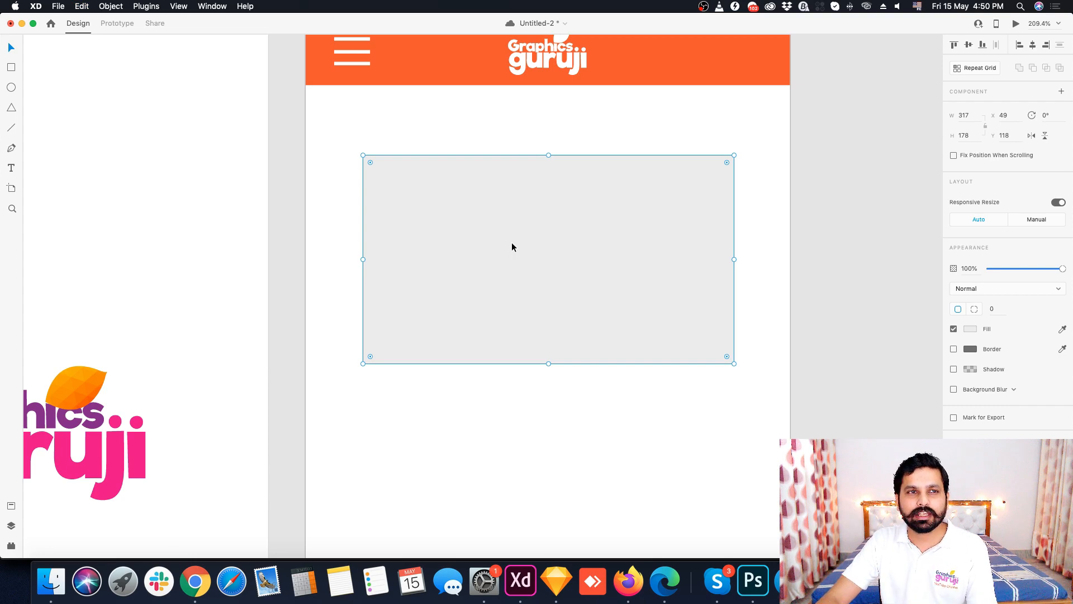
# Step: Show the layer list of artboard iPhone 6/7/8 Plus – 16 and examine the gray rectangle's layer
pyautogui.scroll(-3, 563, 235)
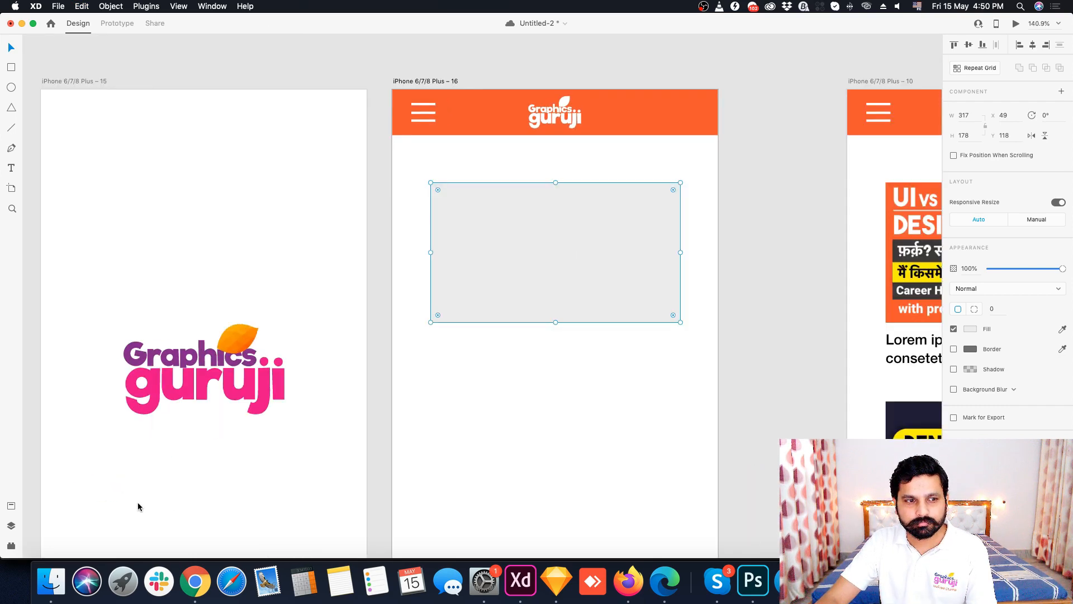
pyautogui.click(11, 525)
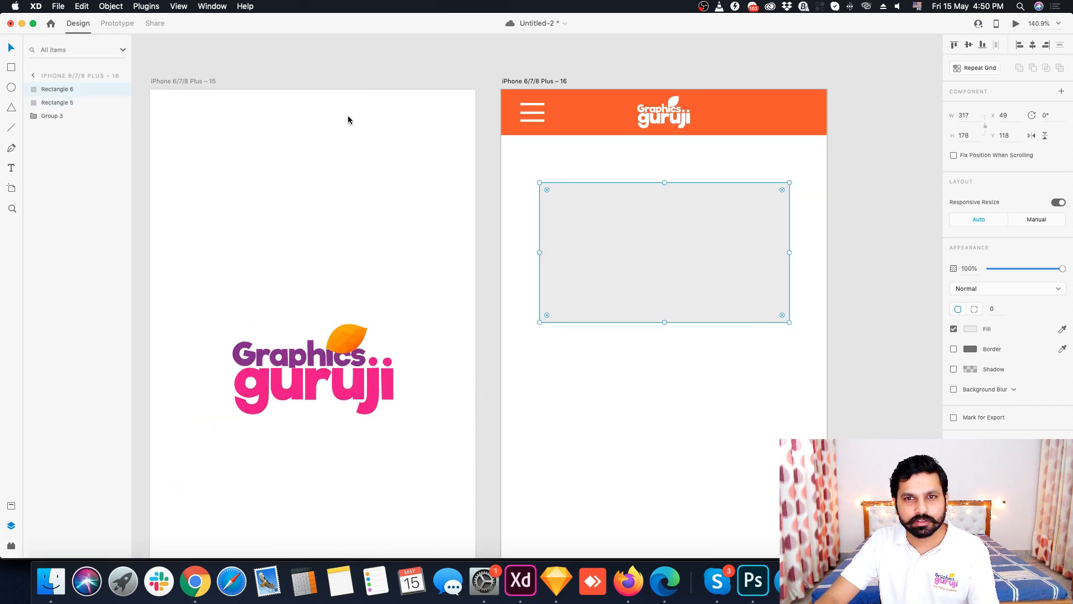
pyautogui.moveTo(587, 149); pyautogui.dragTo(238, 103)
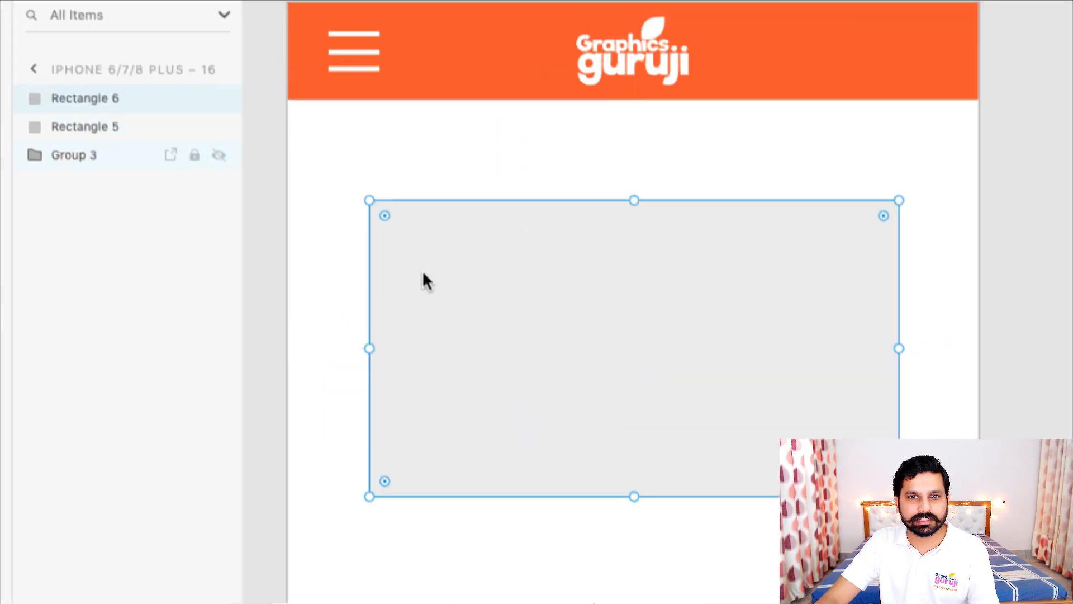
# Step: Duplicate the gray rectangle on artboard 16 and keep the copy exactly over the original at X 49, Y 118
pyautogui.click(488, 295)
pyautogui.press('super+d')
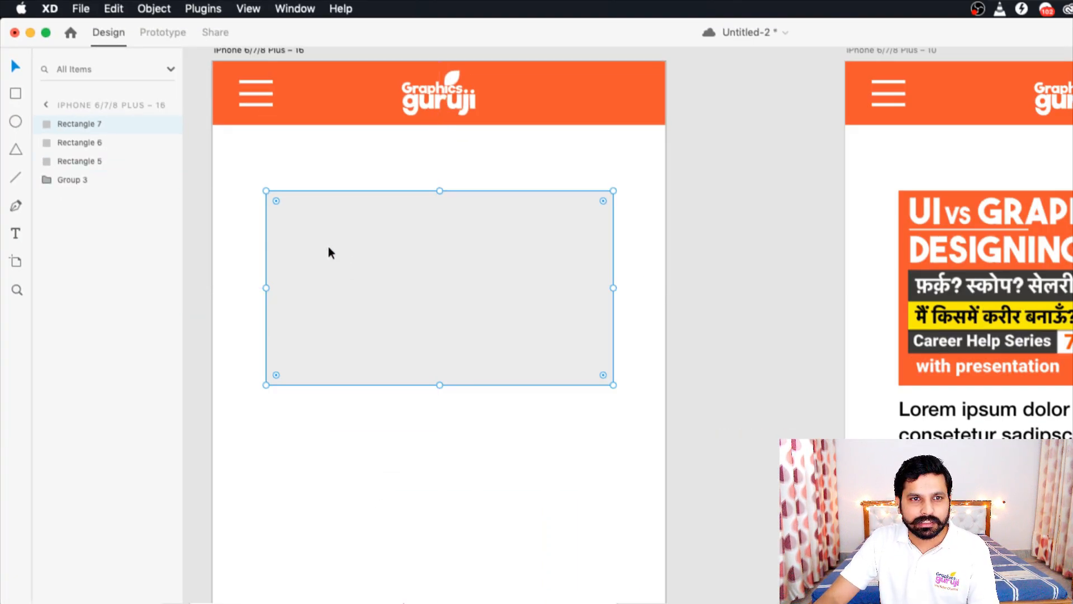
pyautogui.moveTo(328, 249); pyautogui.dragTo(351, 253)
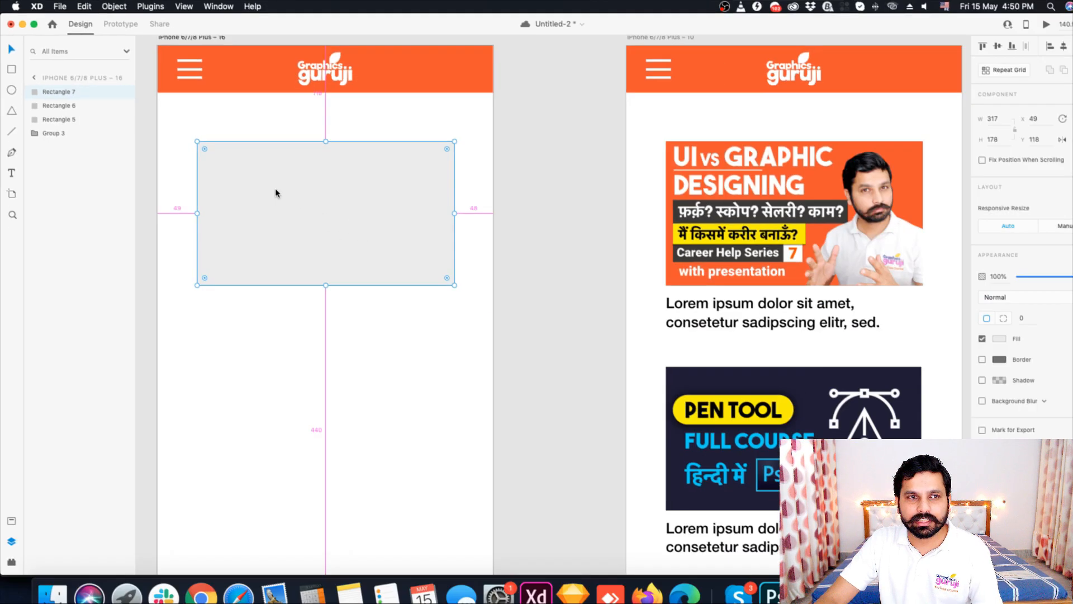
# Step: Fill the top rectangle with a horizontal linear gradient running from #767676 at its left edge to #EBEBEB at its right edge
pyautogui.click(970, 330)
pyautogui.click(855, 257)
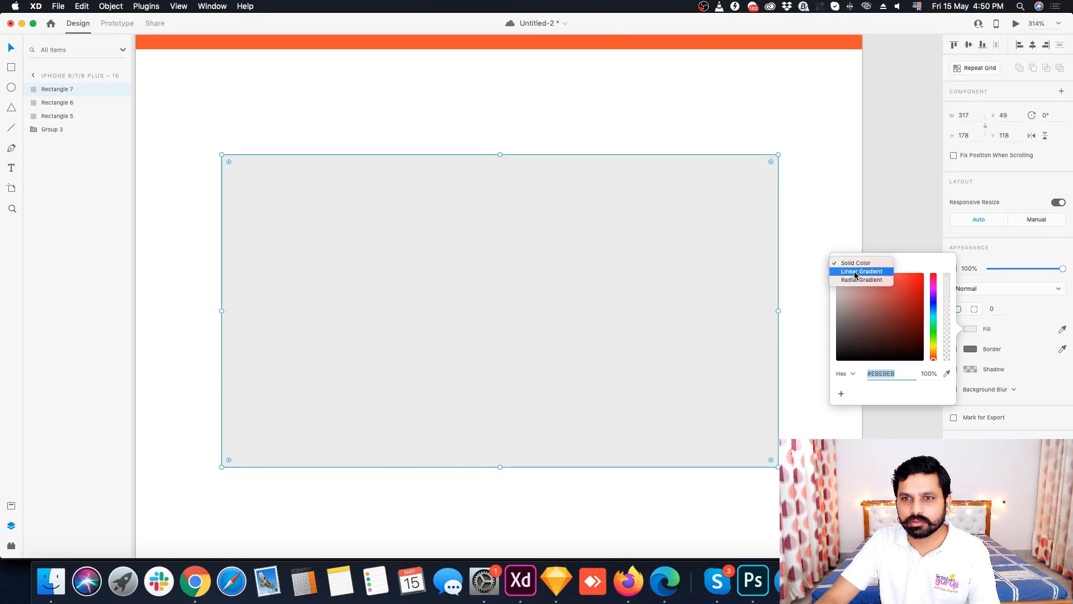
pyautogui.click(839, 275)
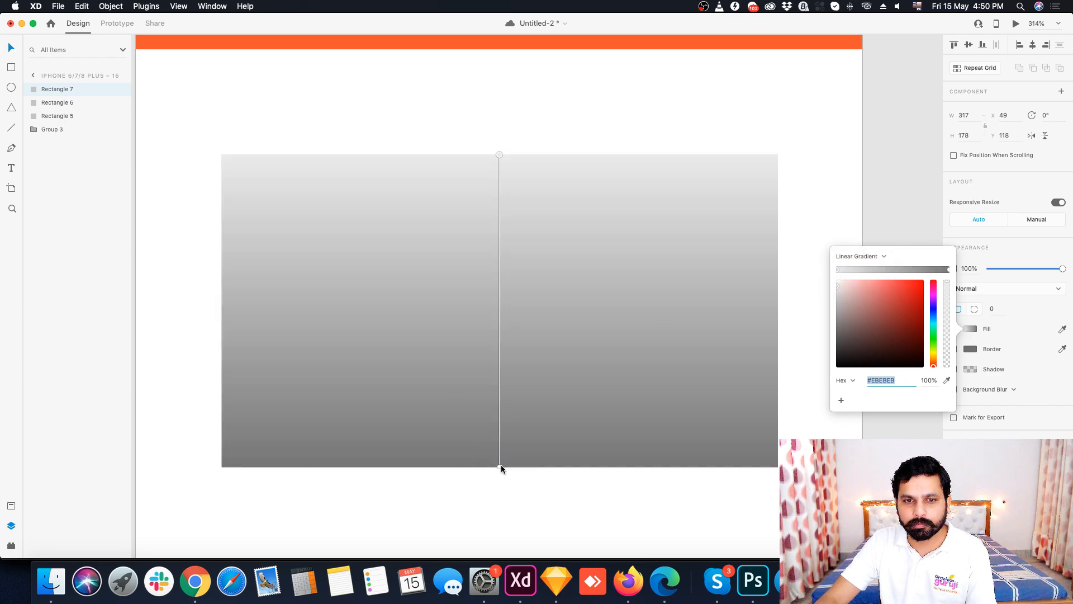
pyautogui.moveTo(500, 466); pyautogui.dragTo(222, 310)
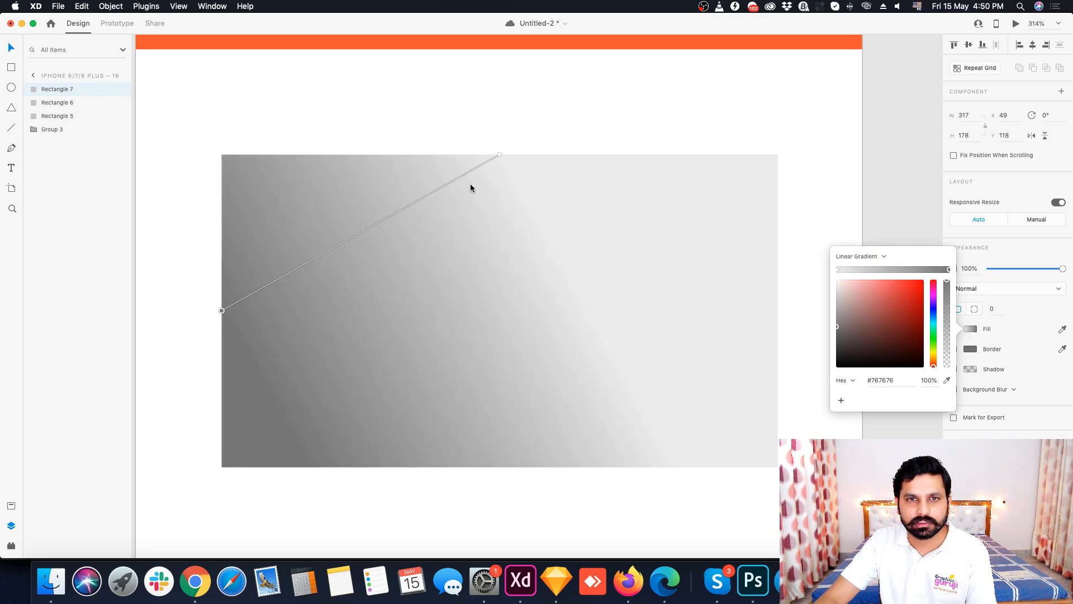
pyautogui.moveTo(497, 159); pyautogui.dragTo(778, 311)
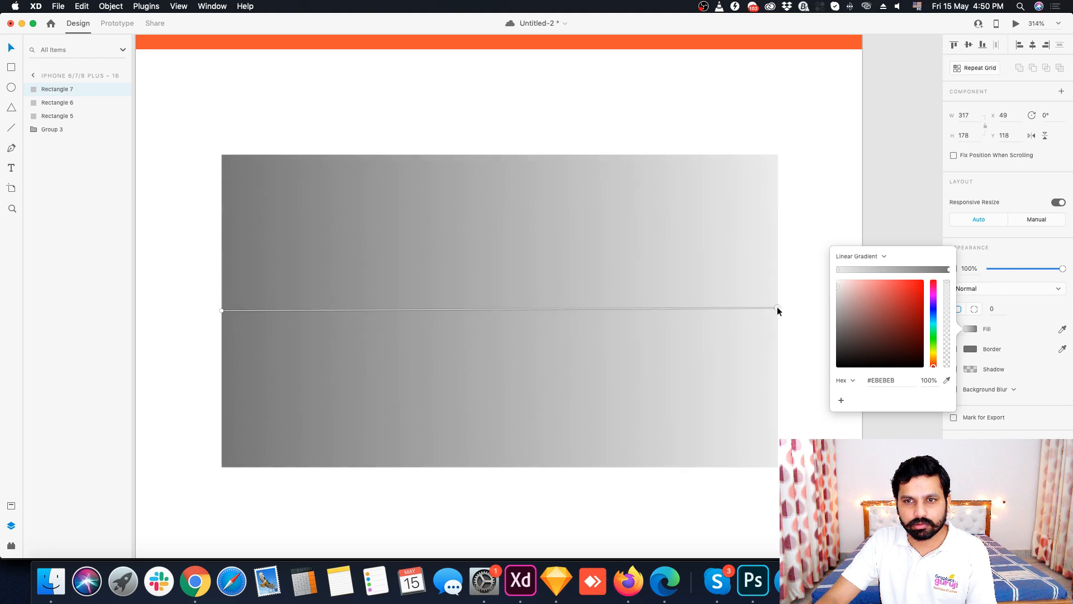
# Step: Add a middle stop to the linear gradient and make both end stops fully transparent
pyautogui.click(896, 270)
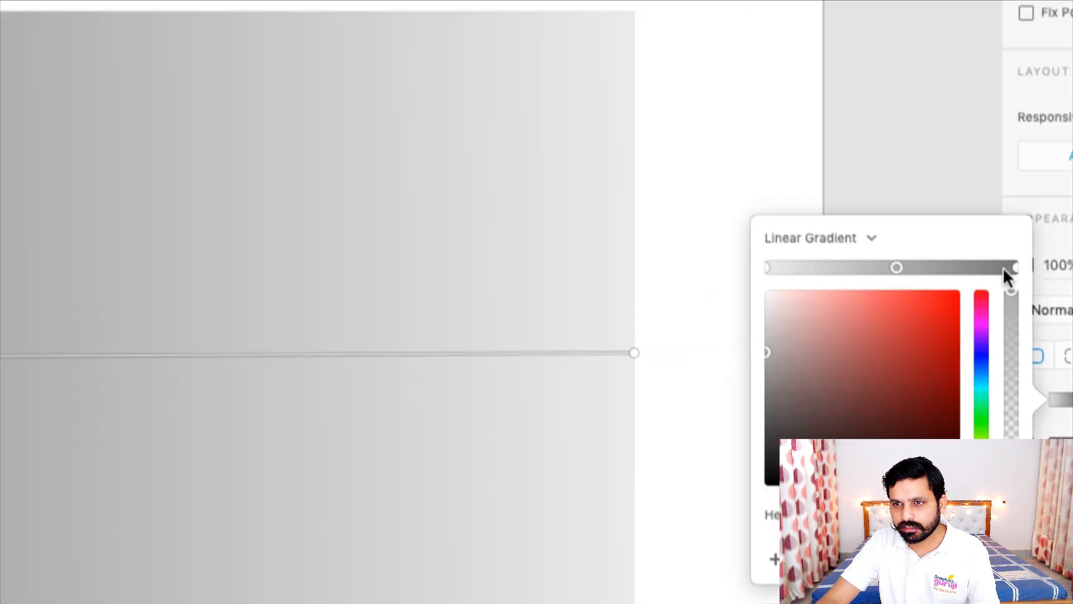
pyautogui.click(1016, 267)
pyautogui.moveTo(1012, 292); pyautogui.dragTo(1012, 481)
pyautogui.click(767, 268)
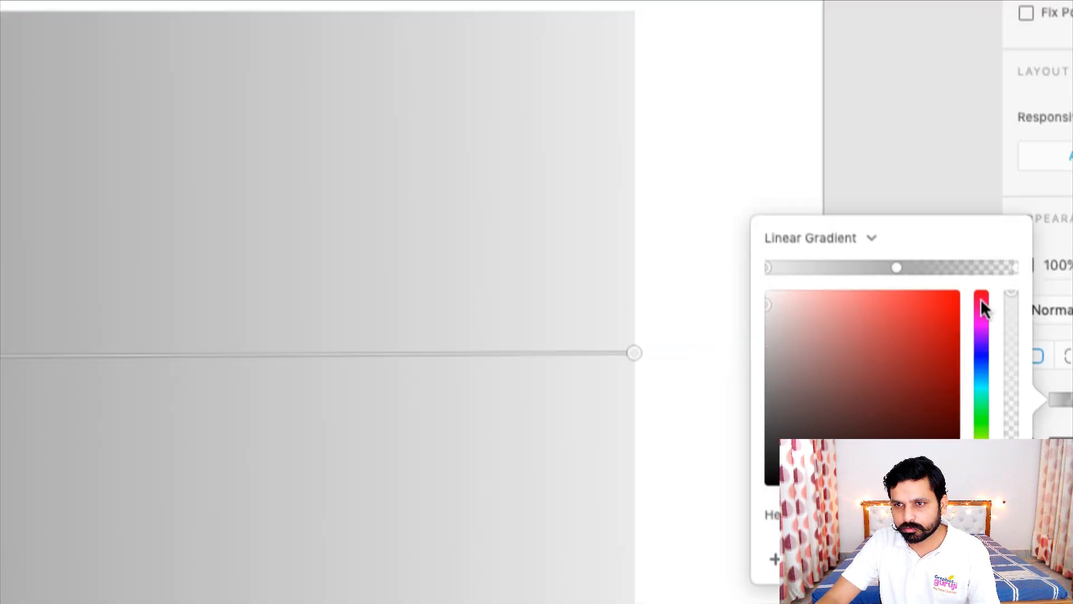
pyautogui.moveTo(1009, 300); pyautogui.dragTo(1012, 447)
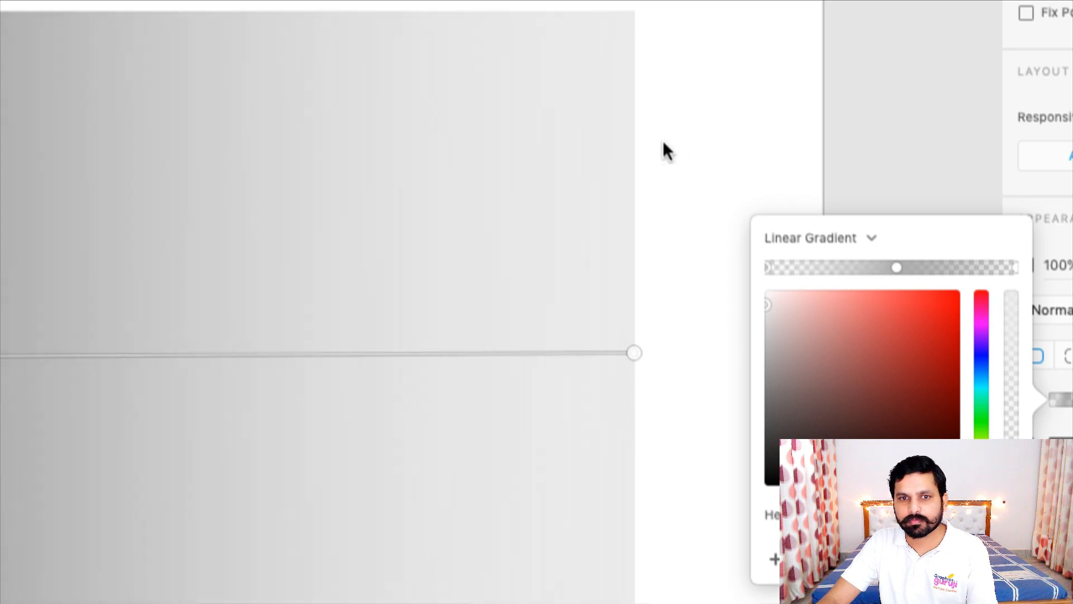
# Step: Center the gradient's middle stop on the rectangle and lighten its color to a softer gray
pyautogui.scroll(-8, 700, 191)
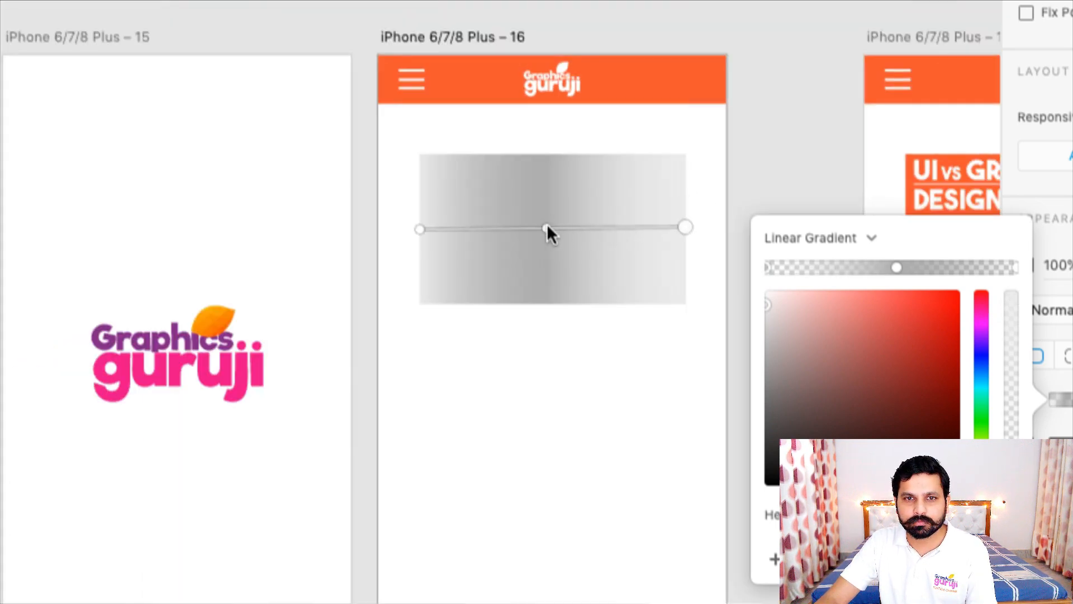
pyautogui.click(551, 227)
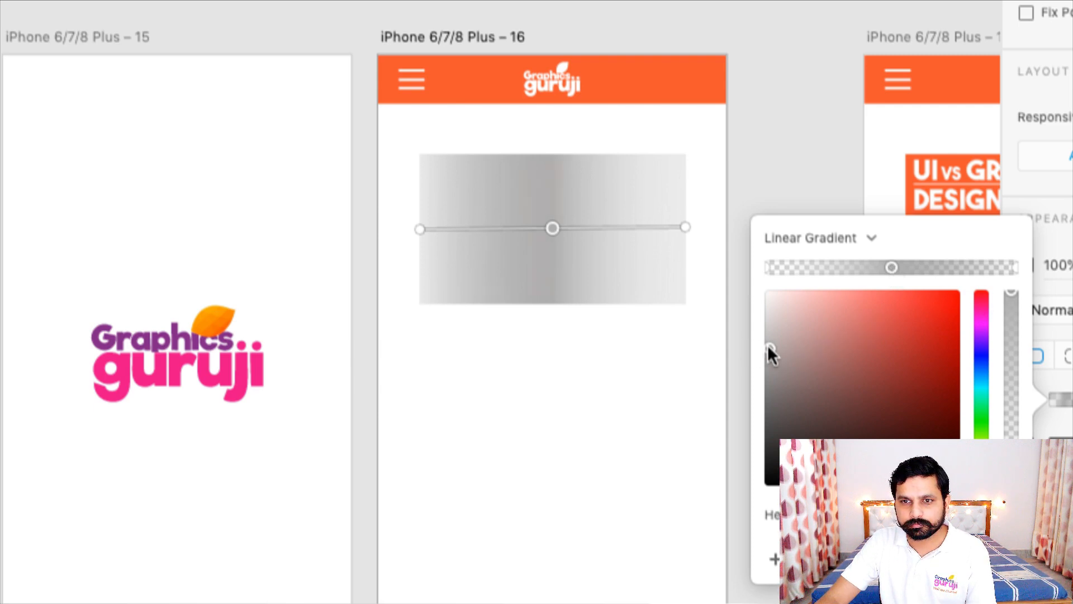
pyautogui.moveTo(767, 350); pyautogui.dragTo(730, 328)
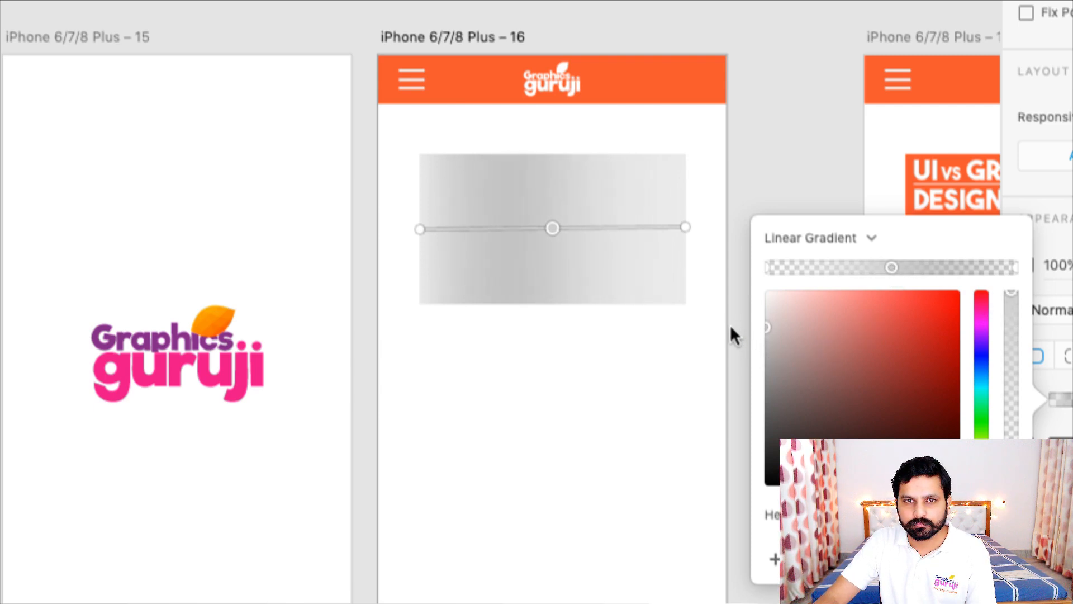
pyautogui.click(728, 324)
pyautogui.scroll(-5, 556, 312)
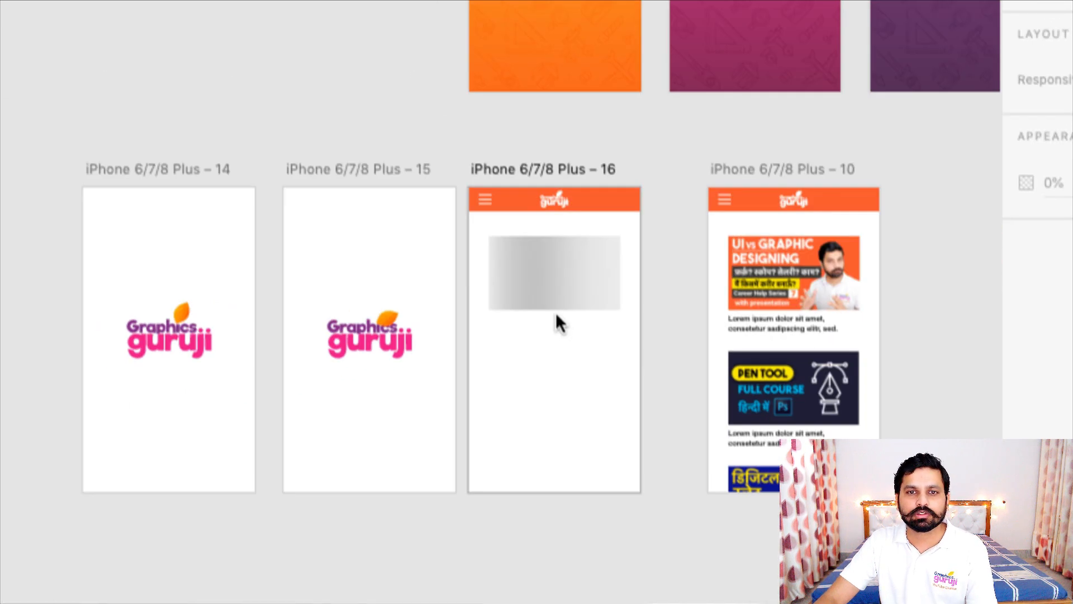
pyautogui.scroll(1, 556, 312)
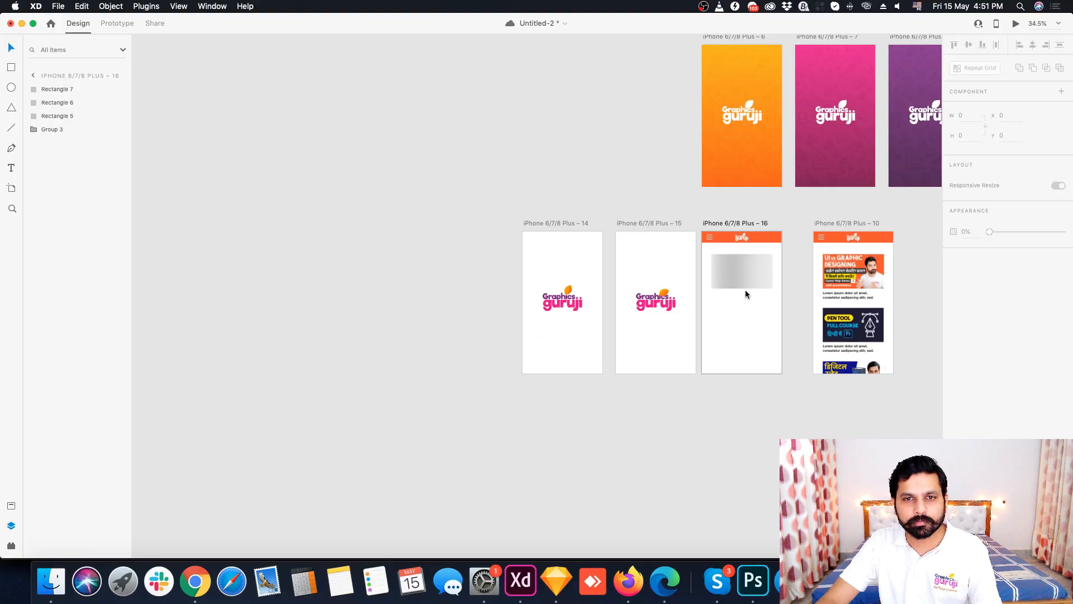
# Step: Pull the stacked rectangles on artboard 16 apart to show the overlap, and undo those moves
pyautogui.click(746, 289)
pyautogui.scroll(5, 860, 290)
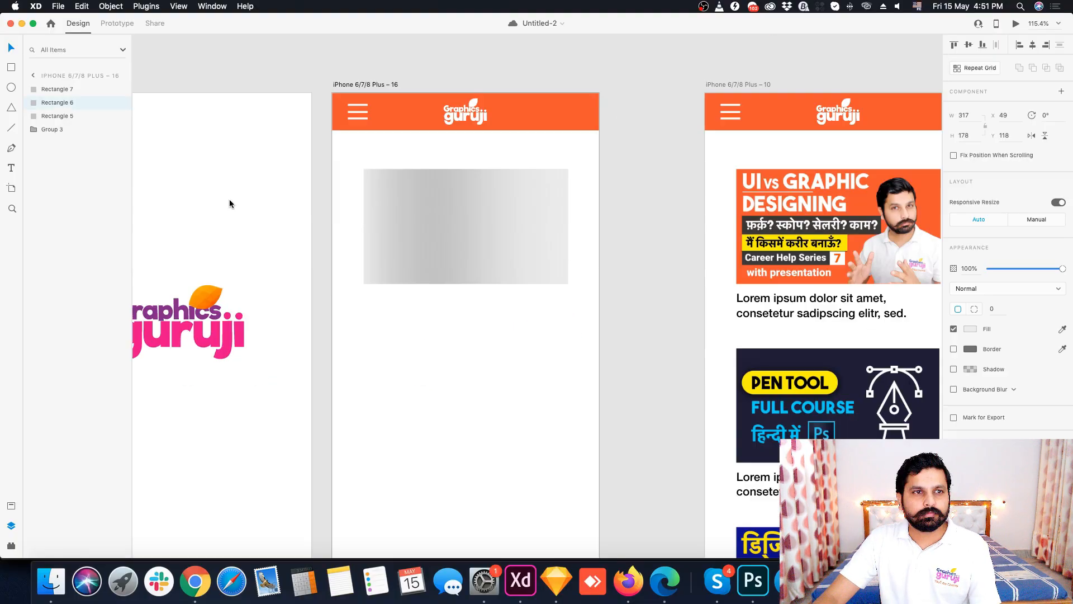
pyautogui.scroll(2, 388, 197)
pyautogui.moveTo(434, 280); pyautogui.dragTo(501, 269)
pyautogui.moveTo(401, 250); pyautogui.dragTo(392, 308)
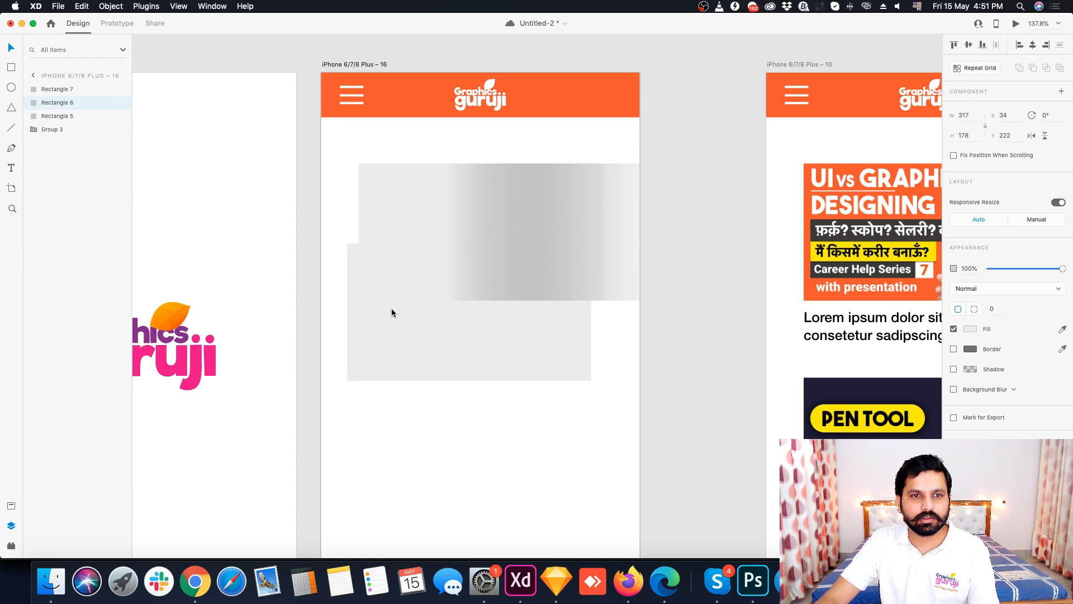
pyautogui.moveTo(386, 211)
pyautogui.mouseDown()
pyautogui.moveTo(360, 197)
pyautogui.moveTo(373, 203)
pyautogui.mouseUp()
pyautogui.press('super+z')
pyautogui.press('super+z')
pyautogui.press('super+z')
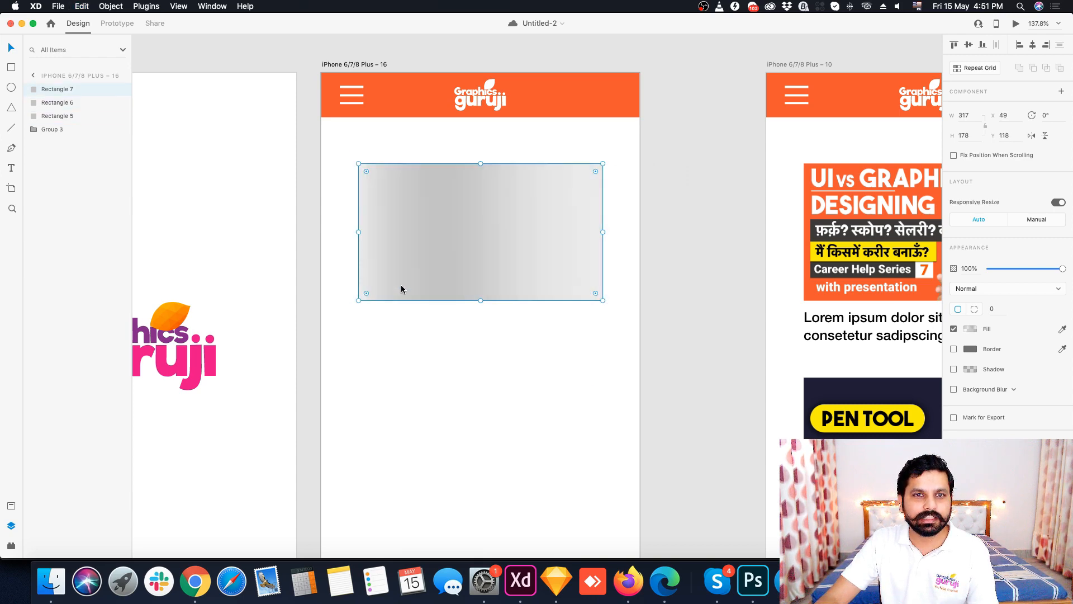
# Step: Place the gradient layer Rectangle 7 beneath Rectangle 6 and mask it with Rectangle 6's shape
pyautogui.press('Escape')
pyautogui.click(448, 265)
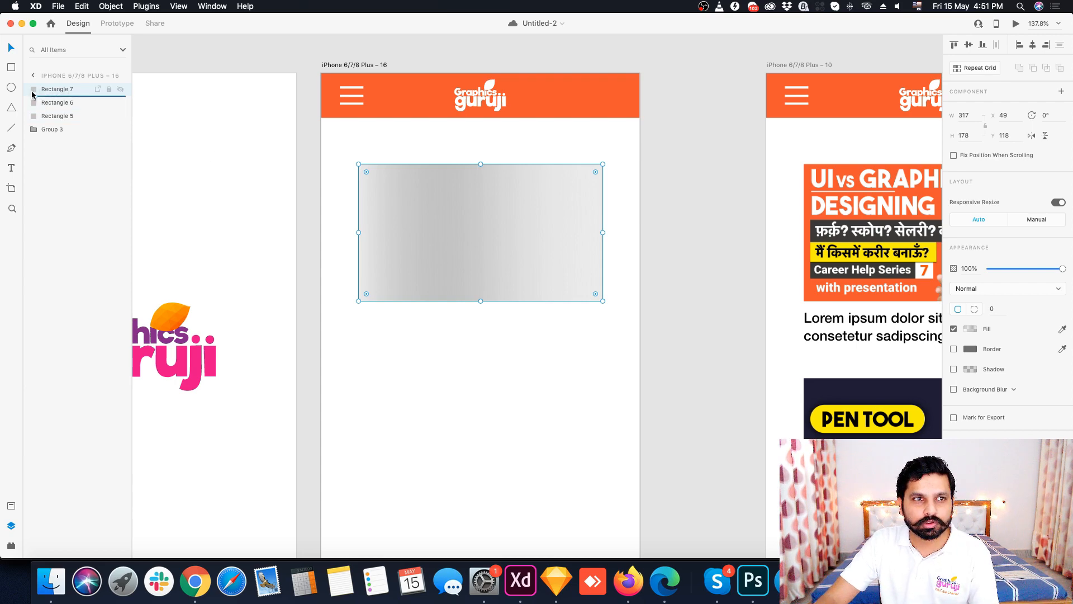
pyautogui.moveTo(31, 95); pyautogui.dragTo(34, 109)
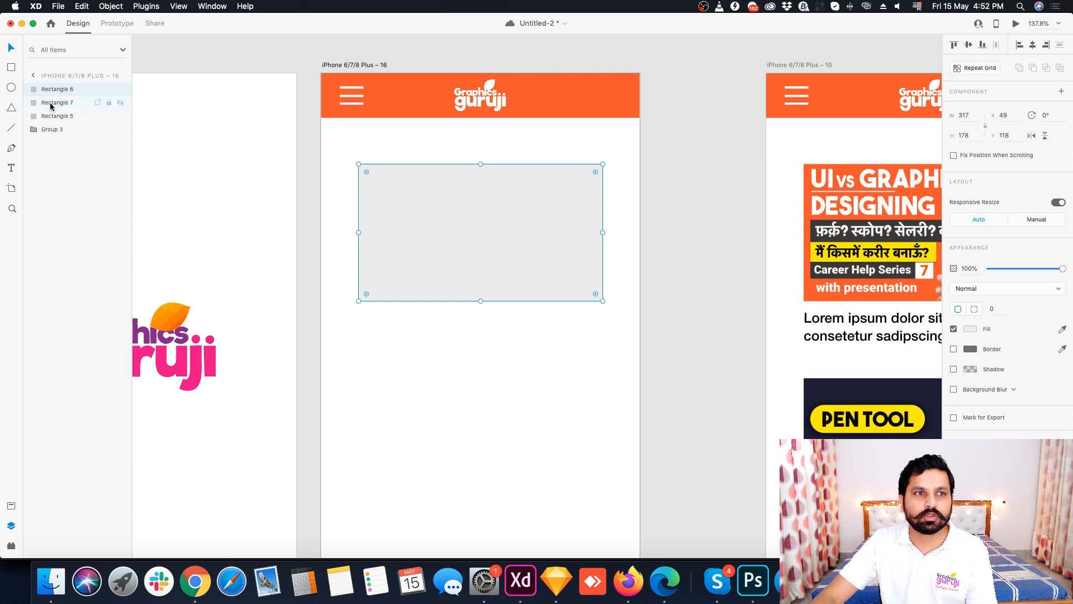
pyautogui.keyDown('shift'); pyautogui.click(57, 89); pyautogui.keyUp('shift')
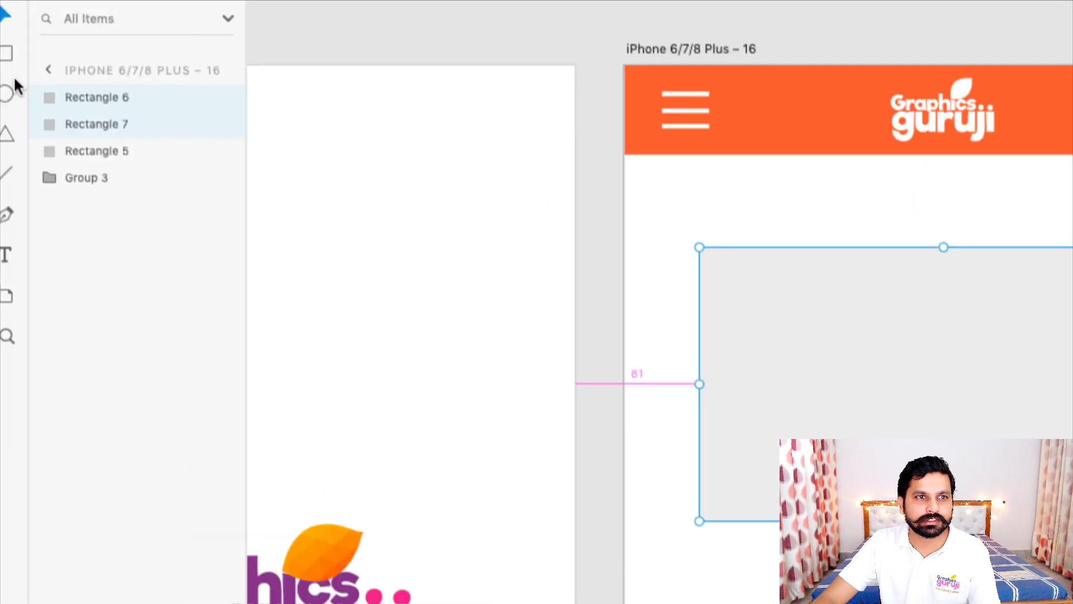
pyautogui.rightClick(95, 101)
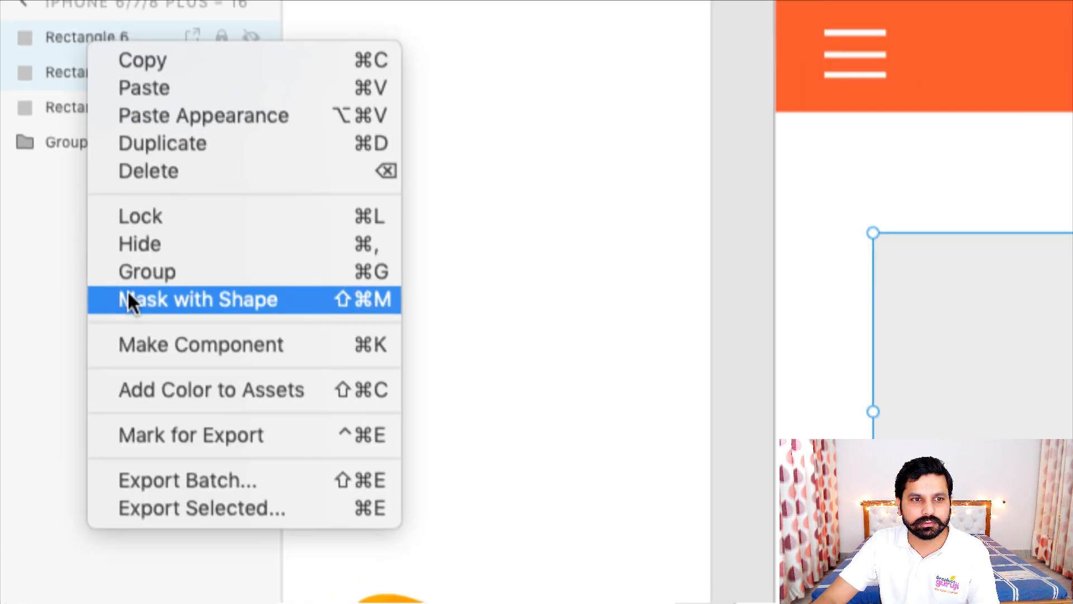
pyautogui.click(210, 299)
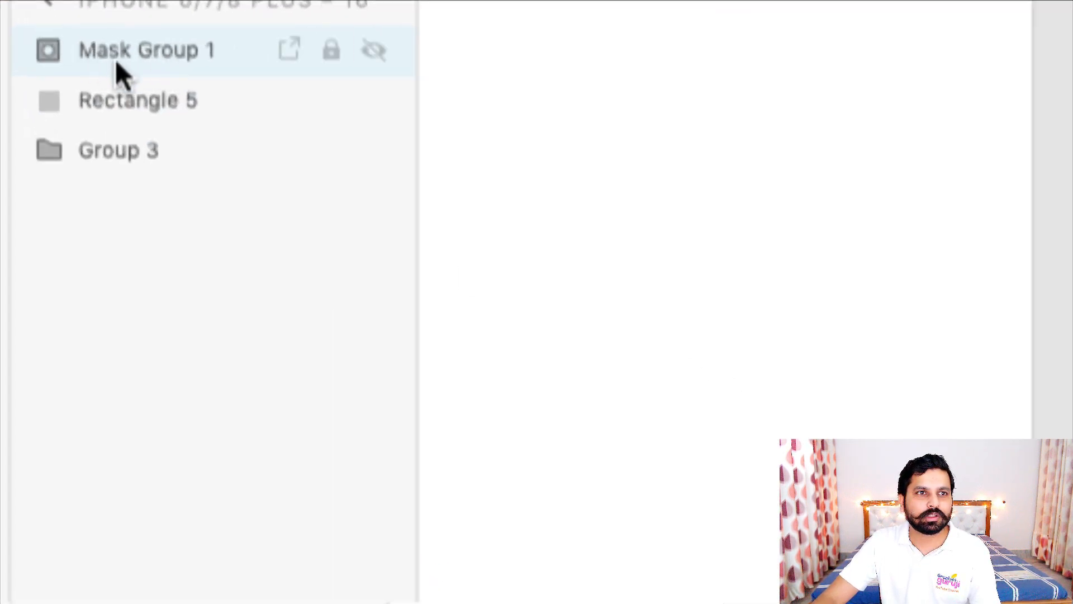
# Step: Expand Mask Group 1 and examine its two layers, Rectangle 6 and Rectangle 7
pyautogui.click(53, 51)
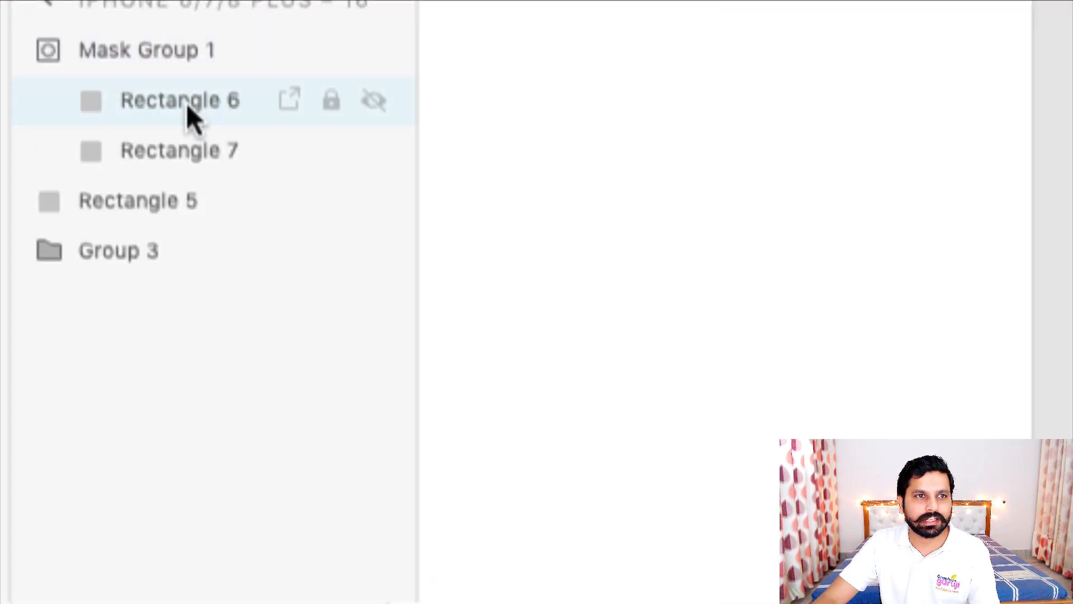
pyautogui.click(187, 106)
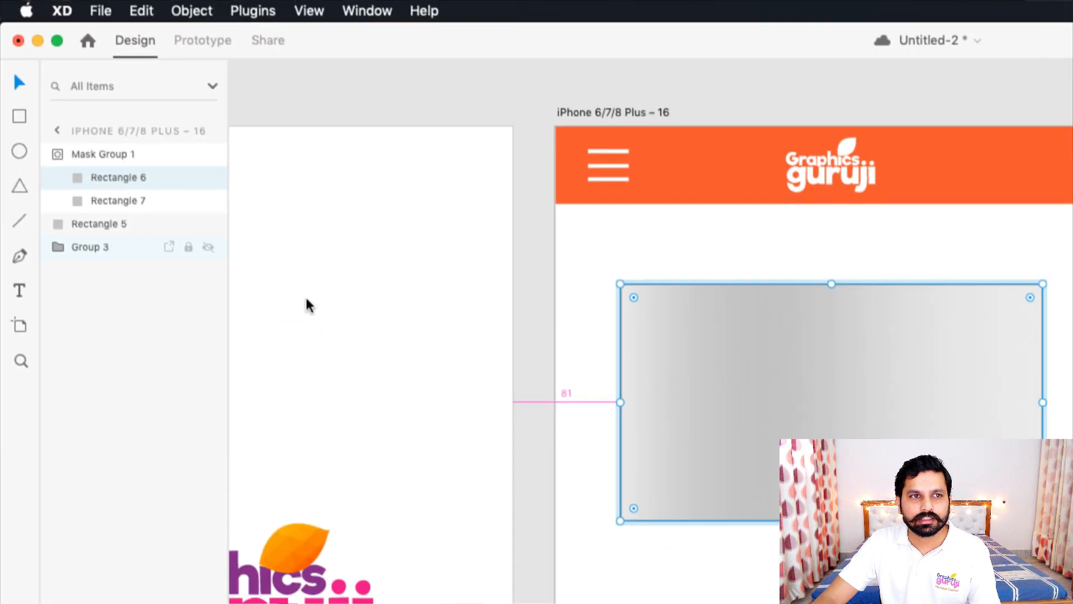
pyautogui.click(109, 204)
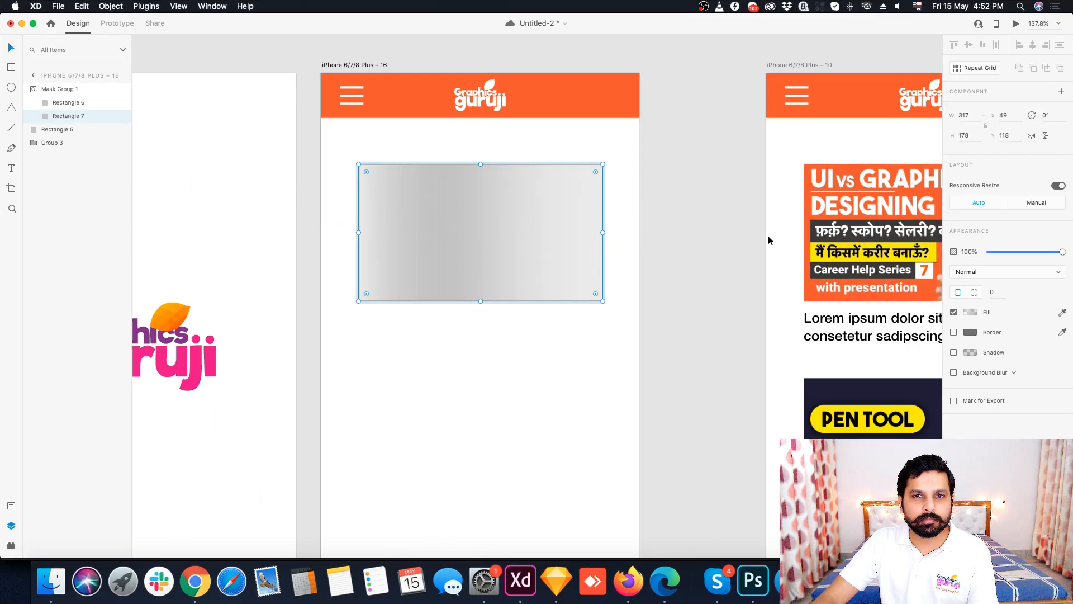
pyautogui.click(769, 237)
# Step: Move the mask group and the gray rectangle behind it apart, and undo both moves
pyautogui.moveTo(458, 218); pyautogui.dragTo(570, 232)
pyautogui.moveTo(382, 232); pyautogui.dragTo(384, 307)
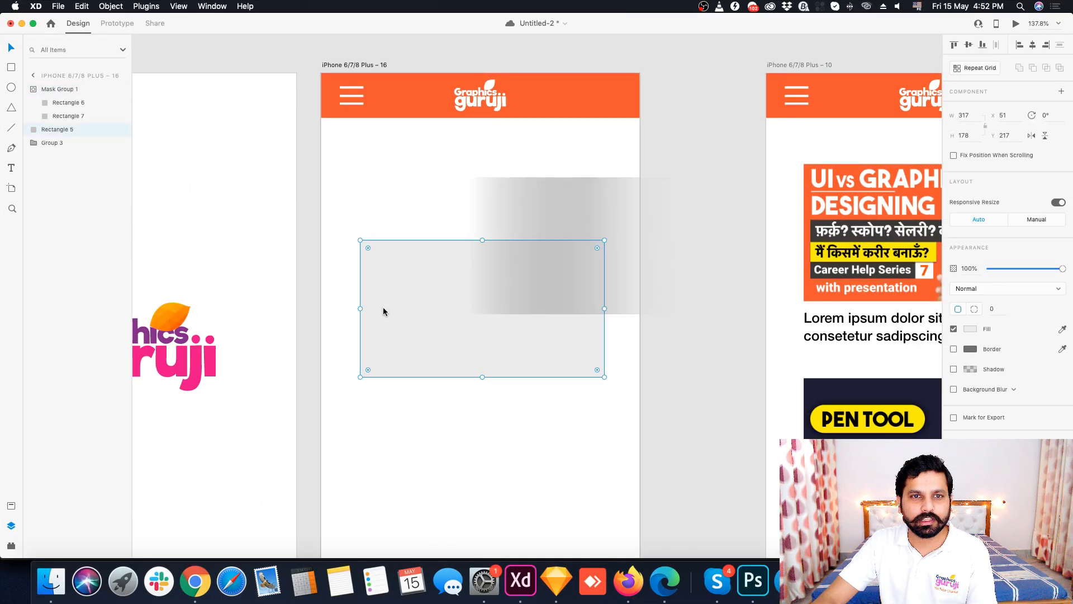
pyautogui.press('super+z')
pyautogui.press('super+z')
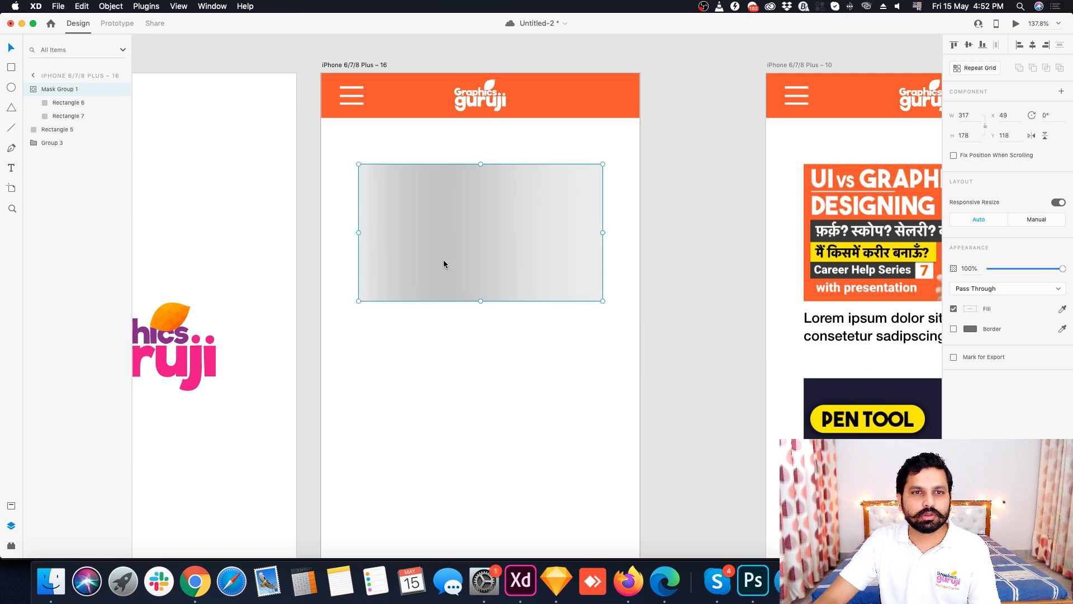
# Step: Move home-screen artboard 10 farther right and place a duplicate of artboard 16 in the gap
pyautogui.scroll(-5, 450, 221)
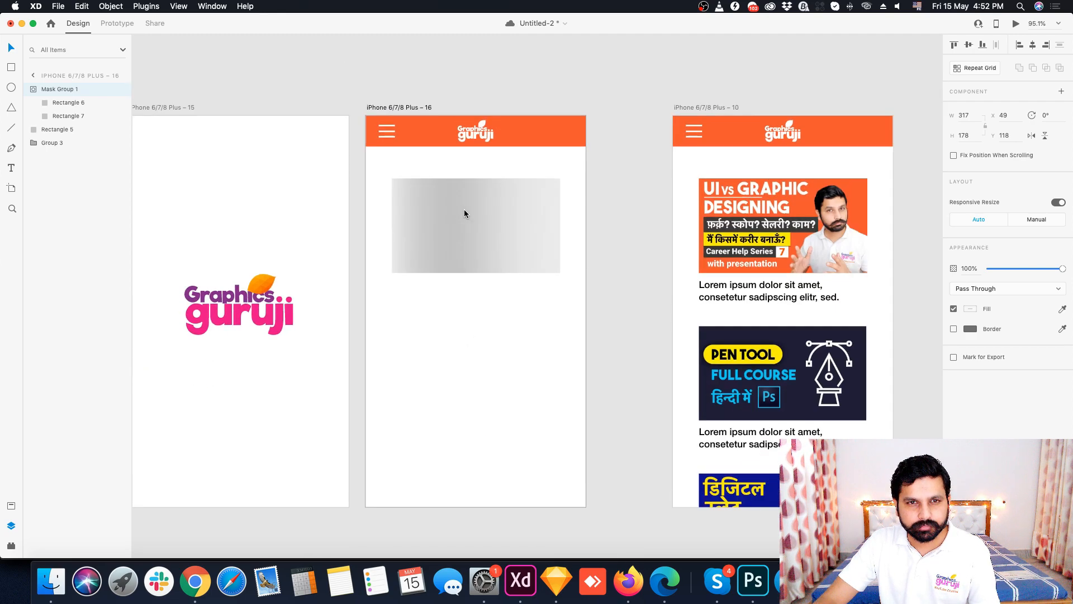
pyautogui.moveTo(596, 130); pyautogui.dragTo(785, 134)
pyautogui.click(436, 131)
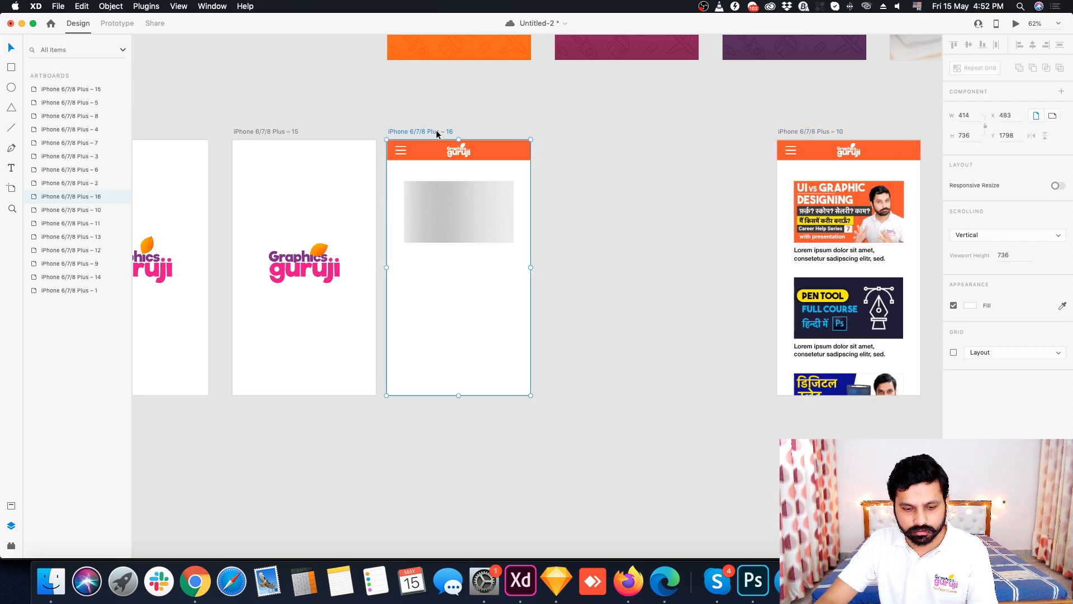
pyautogui.press('super+d')
# Step: Try to shift the gradient to the left inside the mask group on artboard 17, and undo the change
pyautogui.scroll(3, 604, 202)
pyautogui.doubleClick(610, 205)
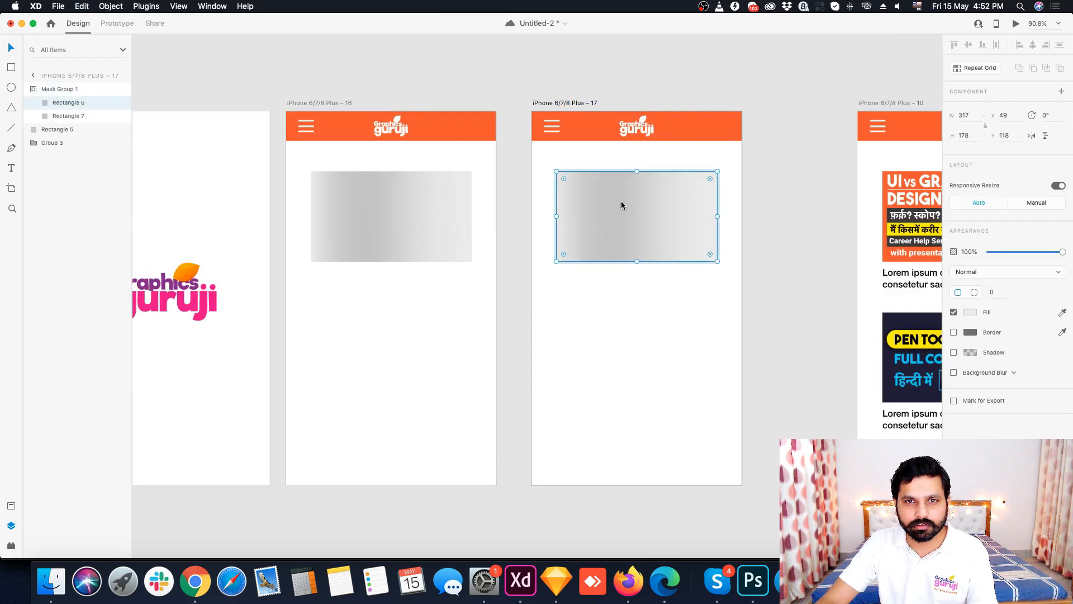
pyautogui.doubleClick(627, 203)
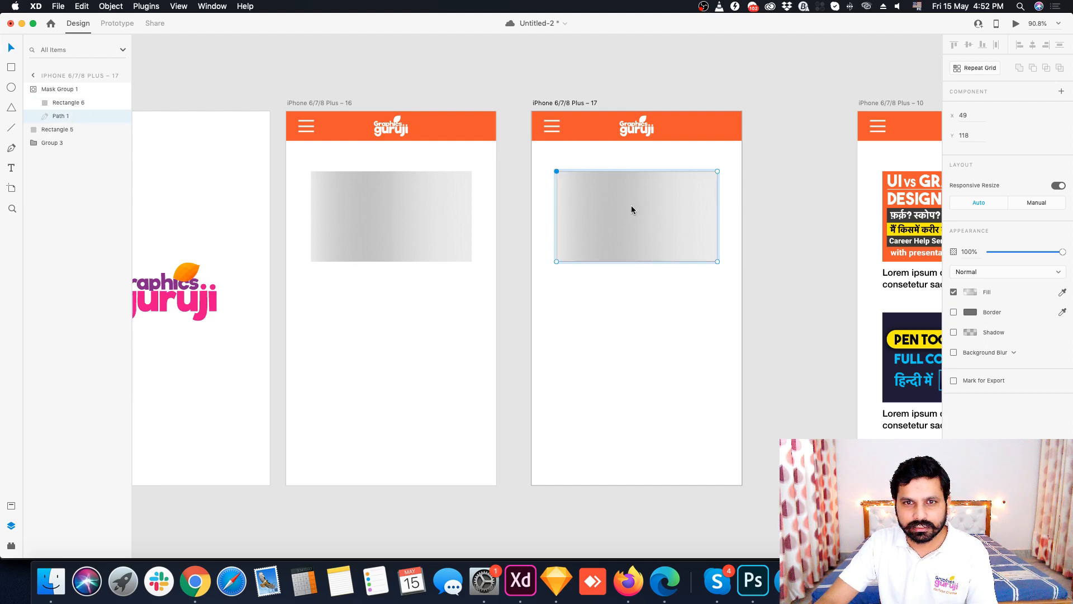
pyautogui.moveTo(636, 222); pyautogui.dragTo(558, 220)
pyautogui.press('super+z')
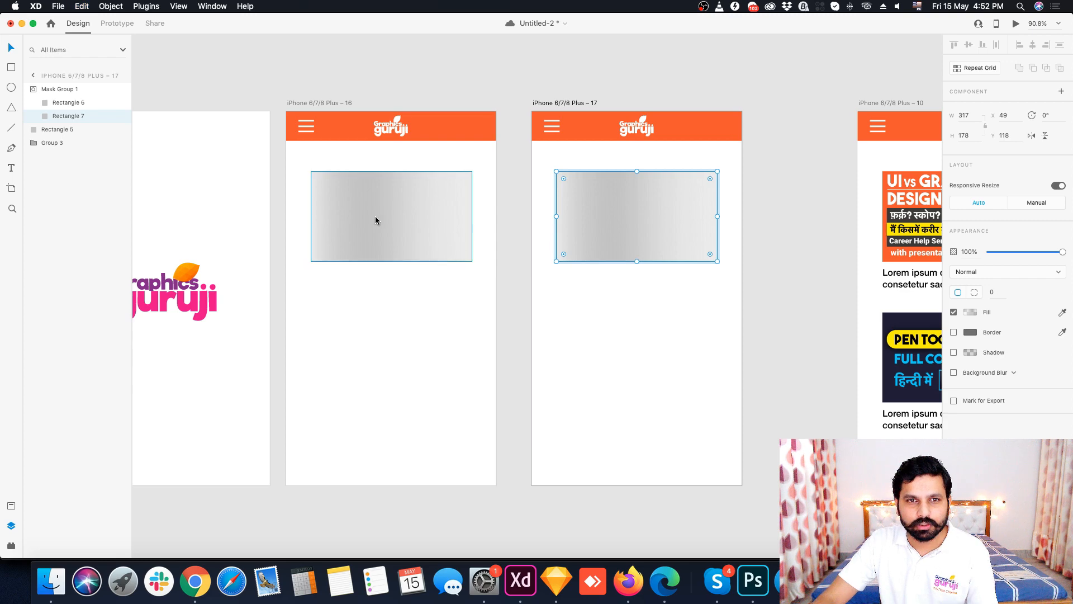
# Step: Shift the masked gradient rectangle out of view to the right on artboard 16 and to the left on artboard 17
pyautogui.doubleClick(374, 221)
pyautogui.moveTo(374, 224); pyautogui.dragTo(513, 225)
pyautogui.click(660, 226)
pyautogui.doubleClick(639, 218)
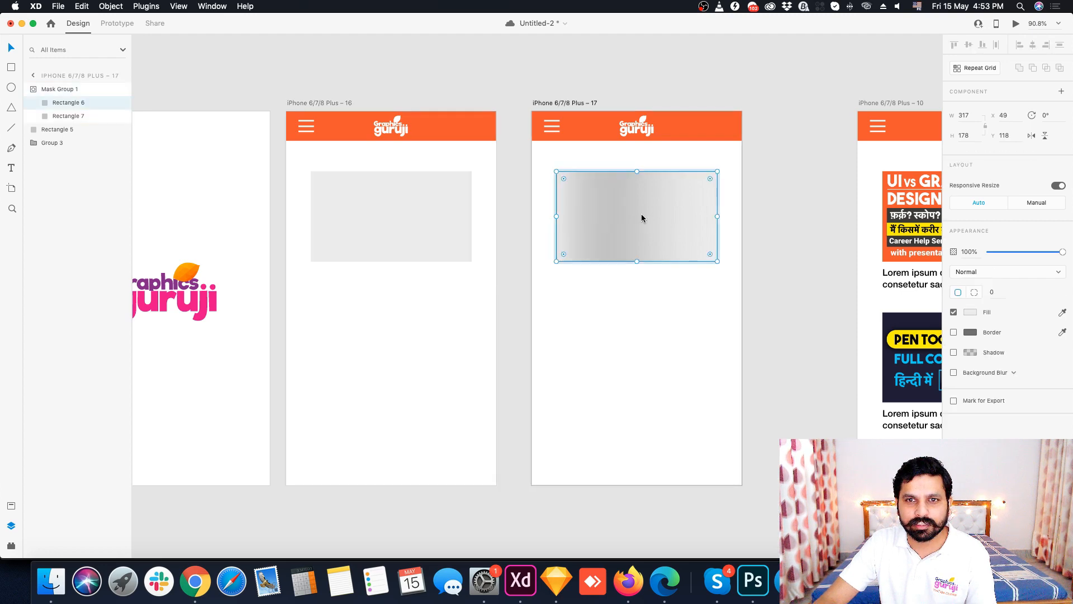
pyautogui.moveTo(642, 217); pyautogui.dragTo(485, 210)
pyautogui.click(418, 350)
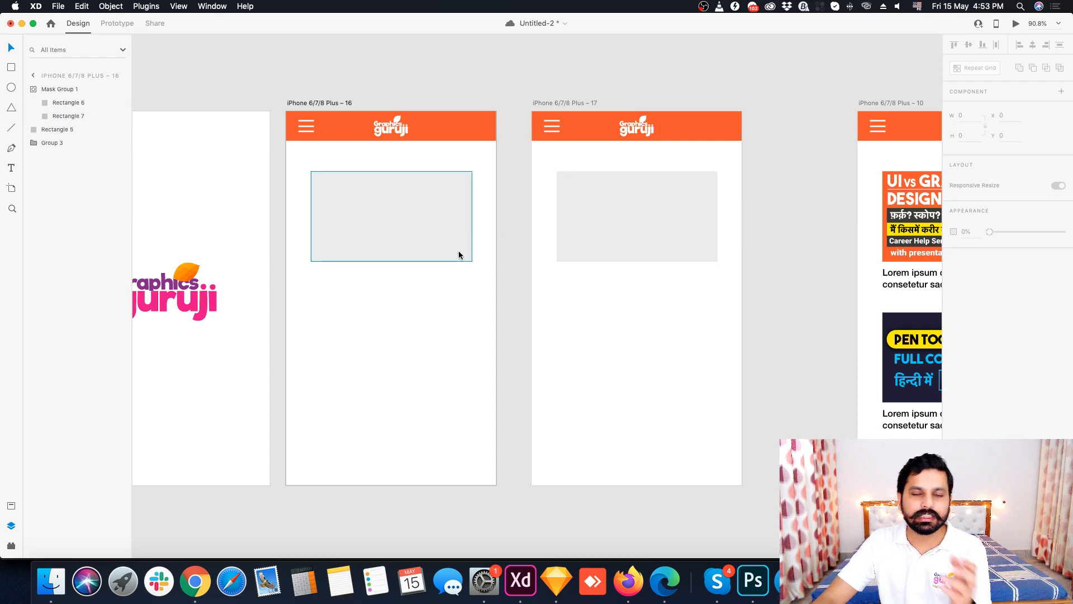
pyautogui.click(340, 104)
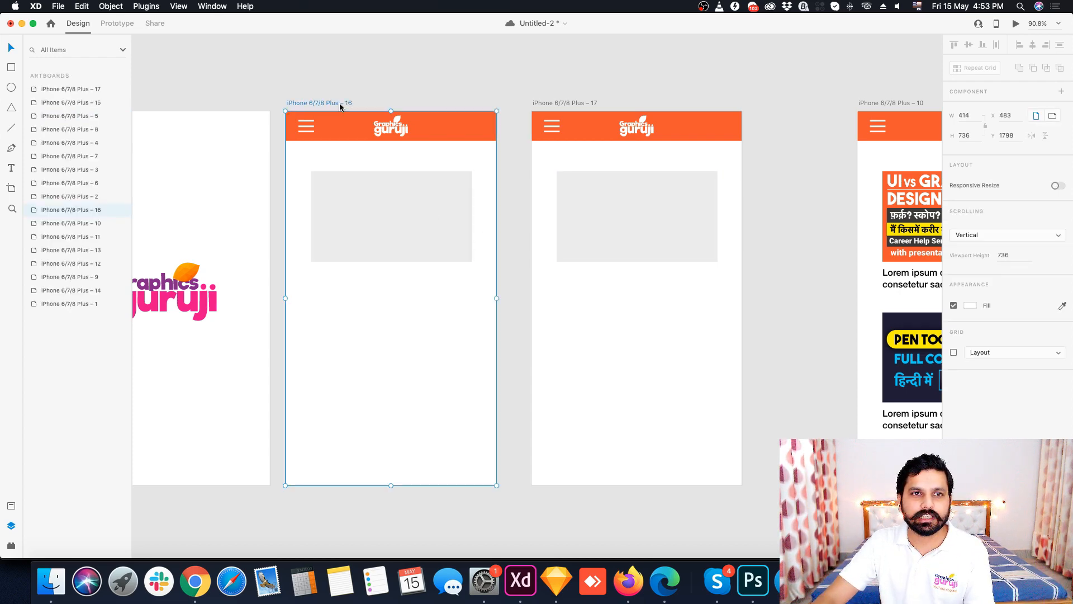
# Step: Link artboards 16 and 17 to each other with time-triggered Auto-Animate interactions, 0 s delay, no easing and 0.6 s duration
pyautogui.click(124, 25)
pyautogui.moveTo(494, 287); pyautogui.dragTo(581, 303)
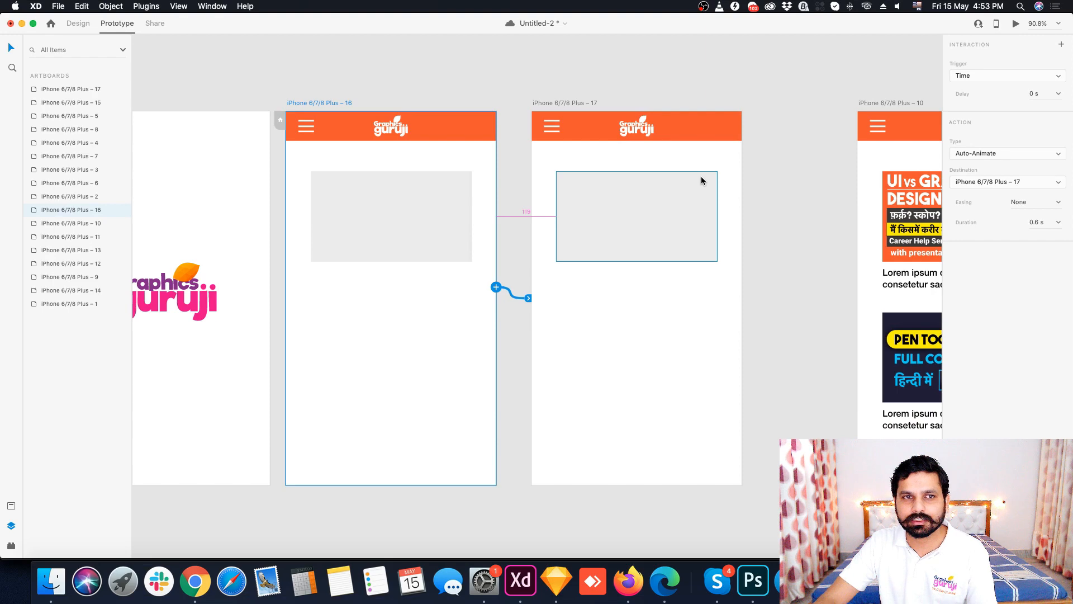
pyautogui.click(576, 105)
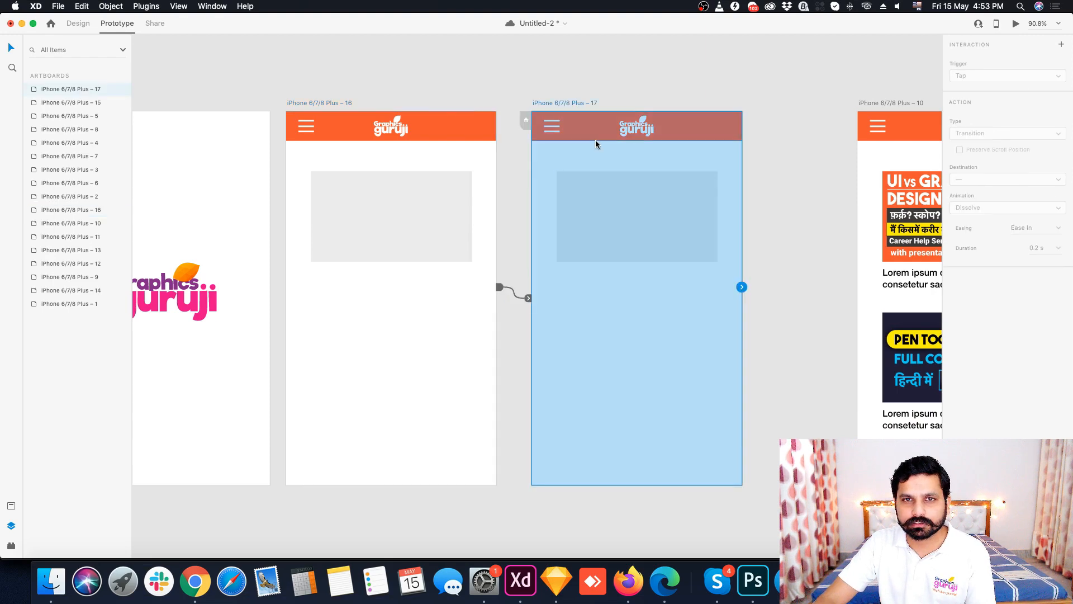
pyautogui.moveTo(740, 287); pyautogui.dragTo(435, 361)
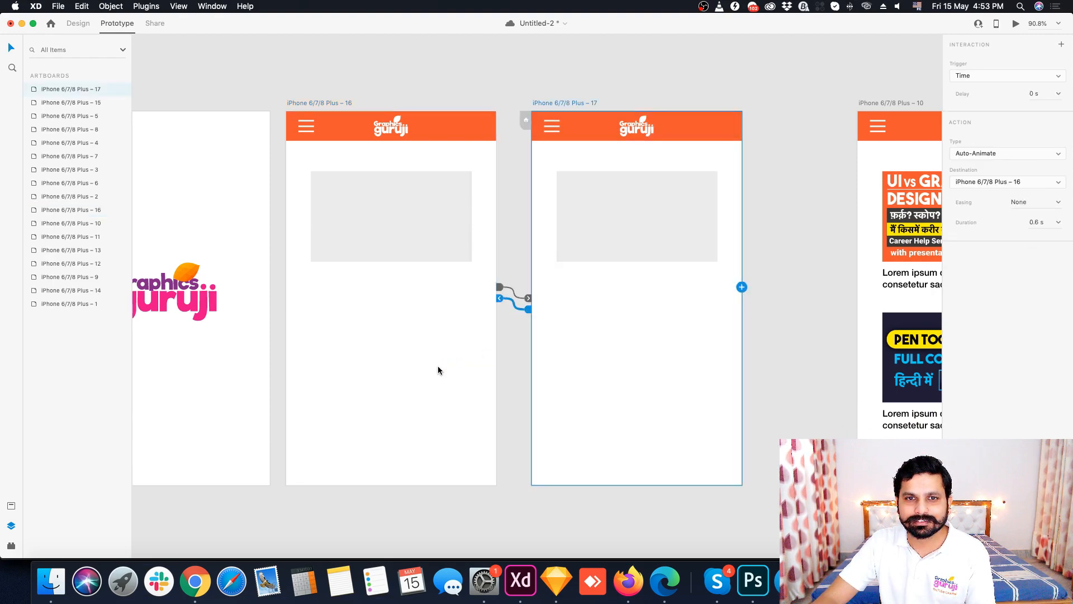
# Step: Preview the shimmer animation starting from artboard 16 and close the preview
pyautogui.click(345, 199)
pyautogui.click(1016, 24)
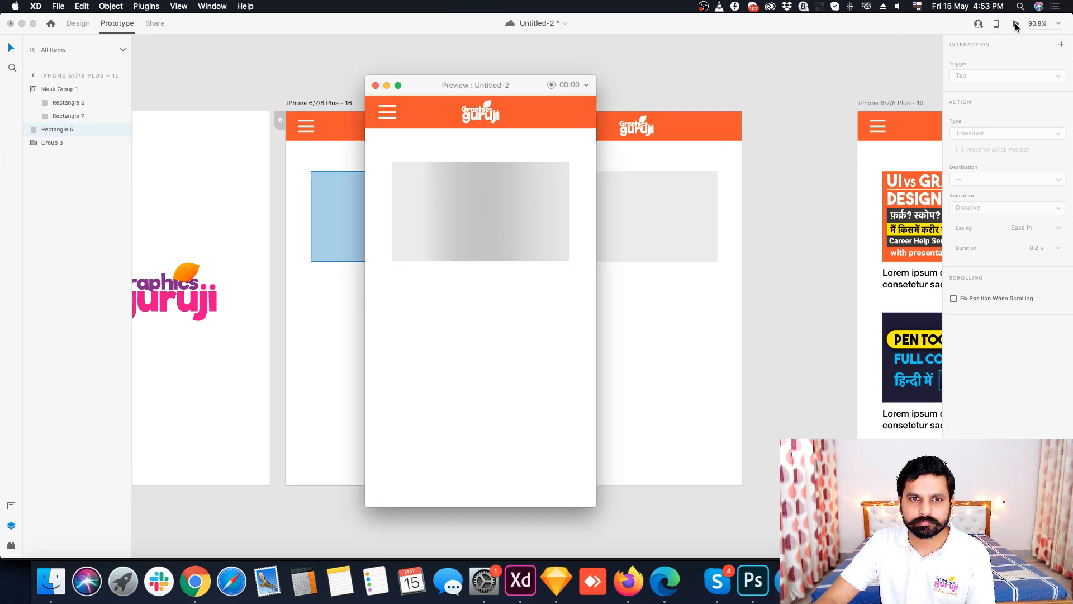
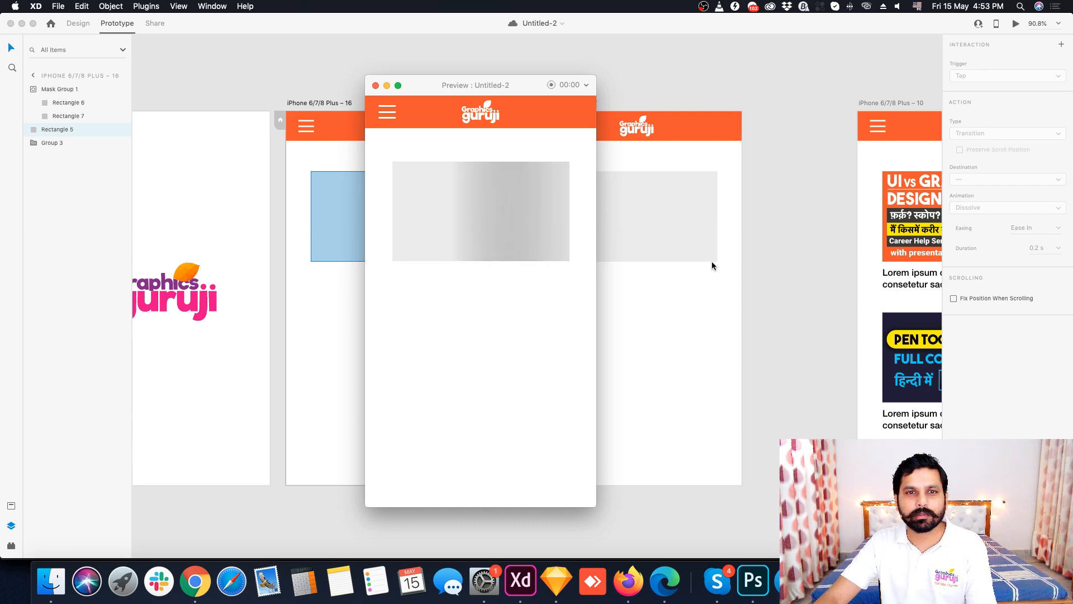
pyautogui.click(375, 85)
# Step: Delete artboard 17 together with its link back to artboard 16
pyautogui.scroll(-5, 528, 274)
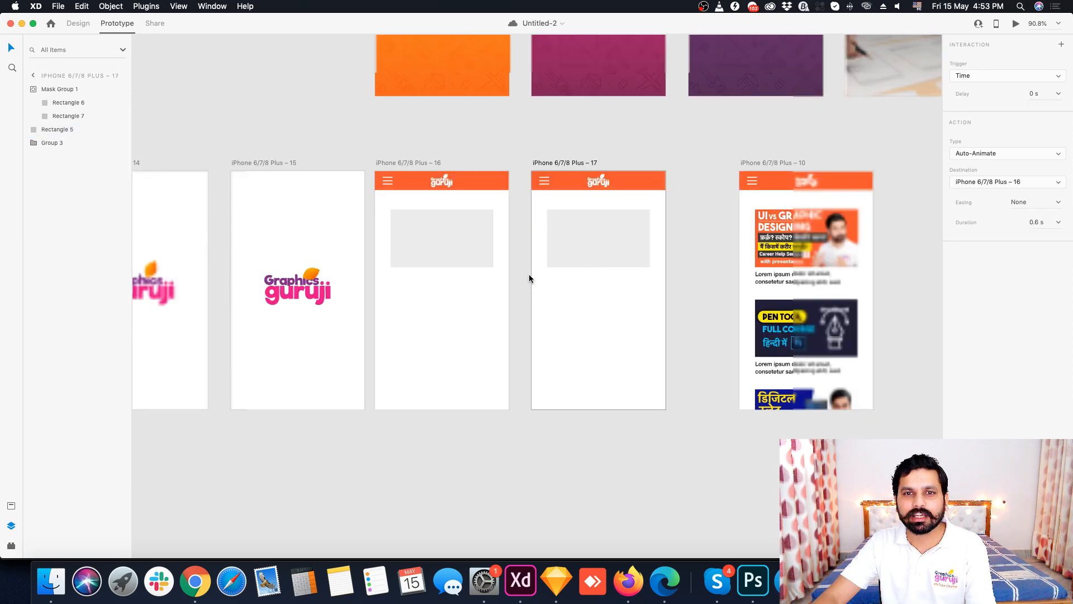
pyautogui.click(551, 161)
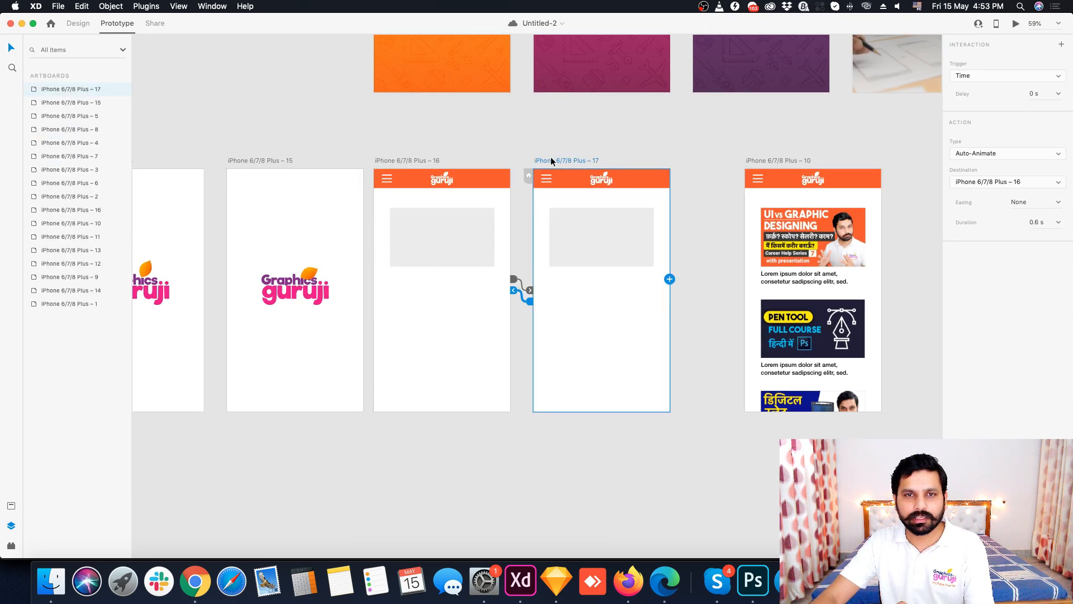
pyautogui.press('Delete')
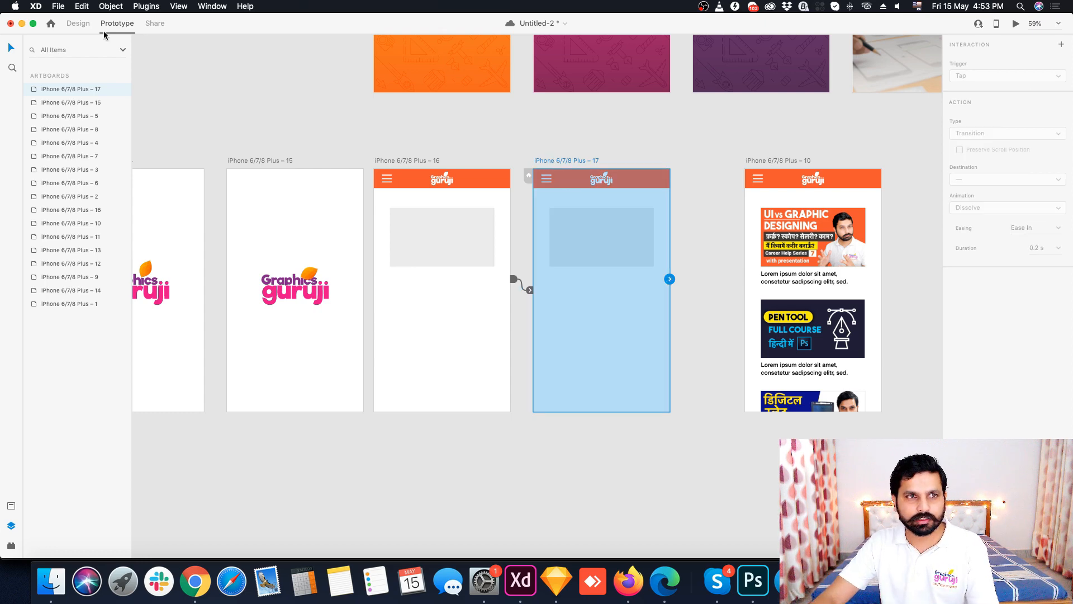
pyautogui.press('super+1')
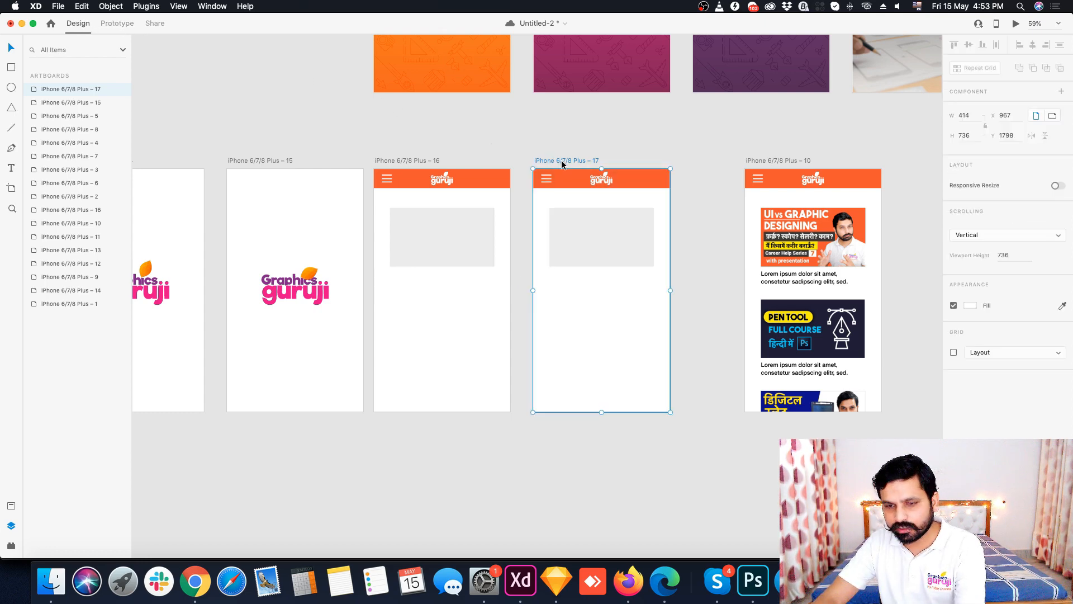
pyautogui.press('Delete')
# Step: Group the masked gradient and the gray rectangle behind it on artboard 16
pyautogui.click(428, 240)
pyautogui.scroll(5, 404, 237)
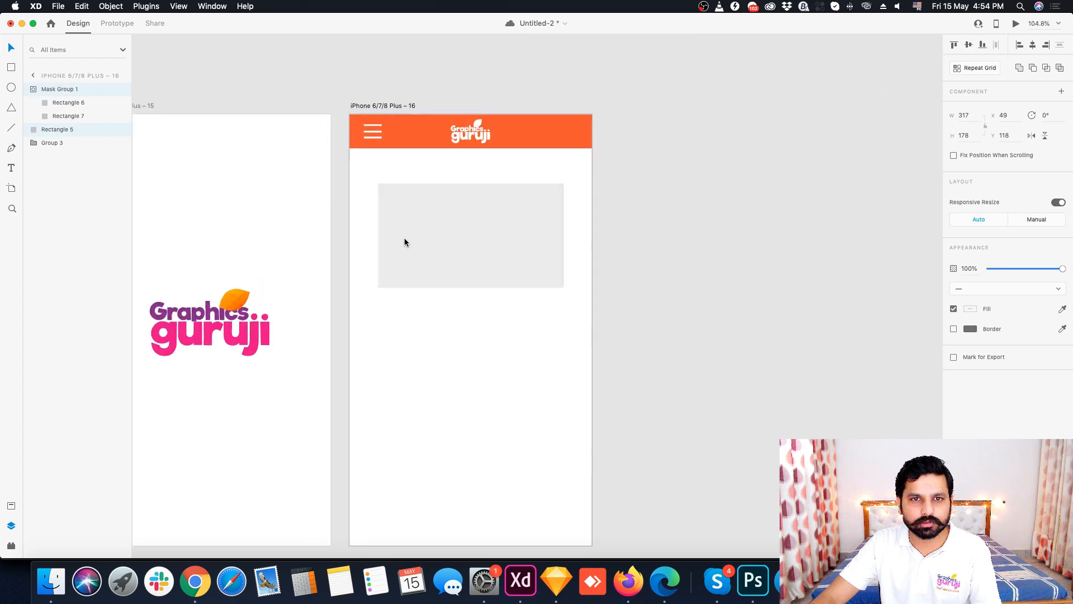
pyautogui.press('super+g')
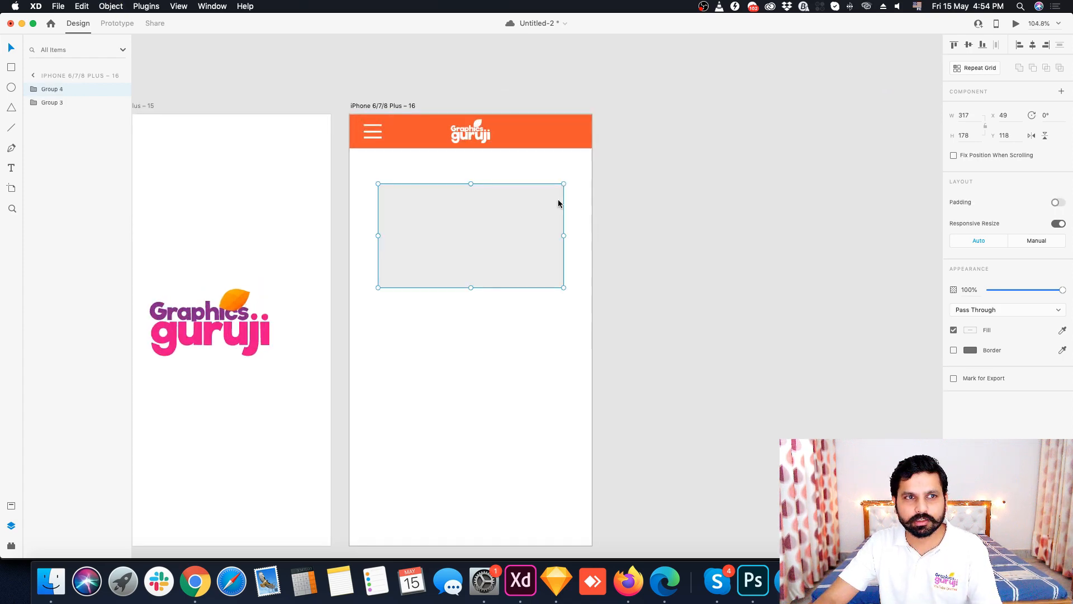
# Step: Place a copy of the grouped placeholder below the original and reduce its height to 36 as a text bar
pyautogui.moveTo(501, 213); pyautogui.dragTo(498, 324)
pyautogui.moveTo(471, 401); pyautogui.dragTo(467, 319)
pyautogui.click(467, 334)
# Step: Copy the large placeholder and the thin text bar down artboard 16 to match the home screen's card spacing
pyautogui.scroll(-5, 449, 314)
pyautogui.scroll(5, 537, 318)
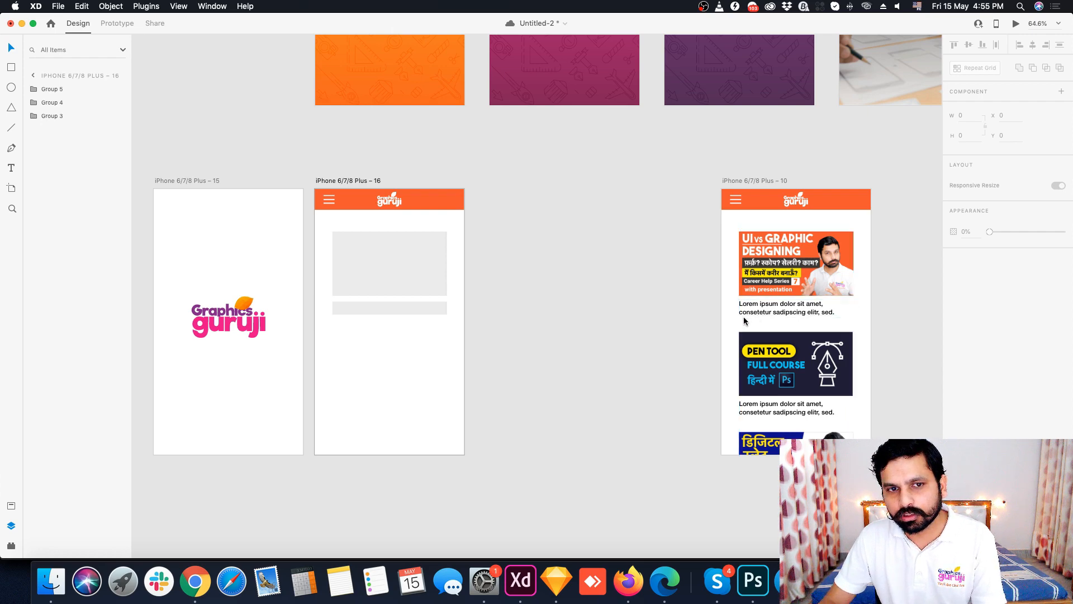
pyautogui.click(390, 311)
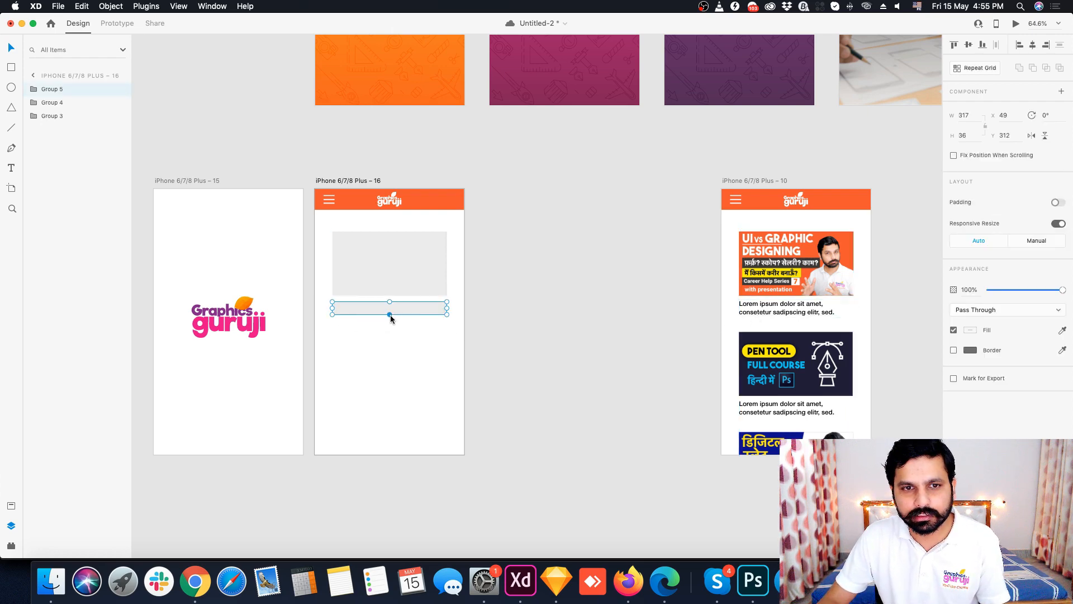
pyautogui.moveTo(378, 344); pyautogui.dragTo(401, 461)
# Step: Duplicate artboard 16 with all its placeholders as a second loading frame beside it
pyautogui.click(562, 381)
pyautogui.click(333, 179)
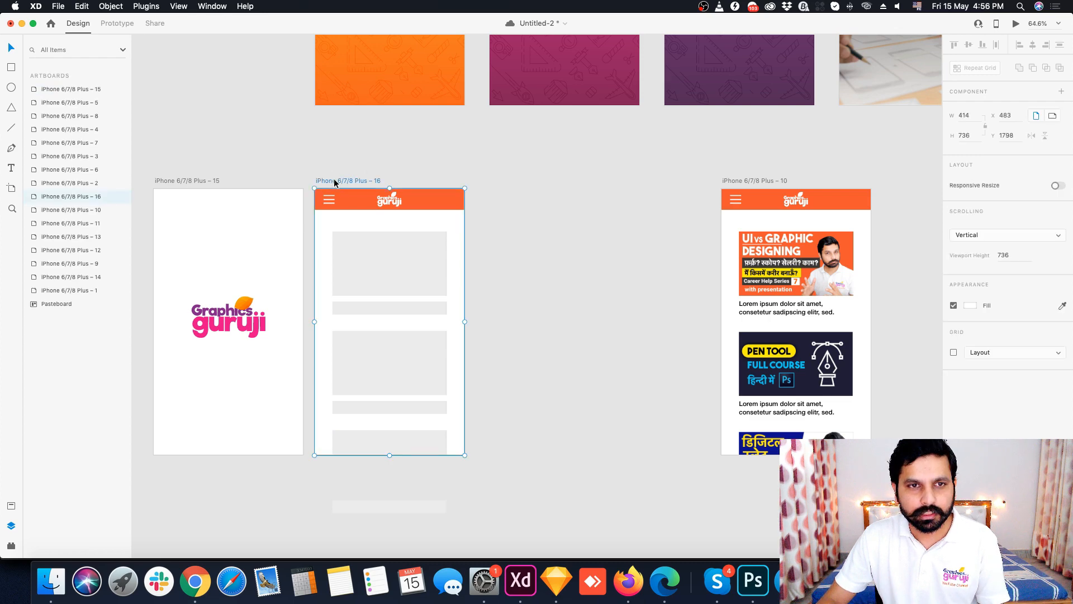
pyautogui.press('super+d')
# Step: Shift the masked gradient rectangle of artboard 17's first large placeholder out of view to the left
pyautogui.doubleClick(574, 260)
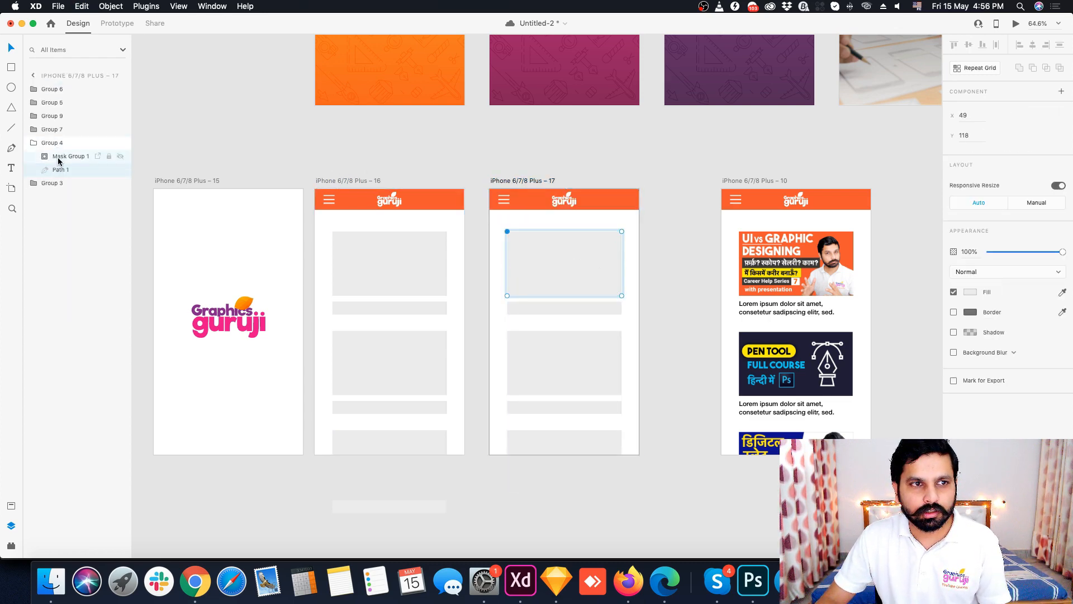
pyautogui.click(52, 158)
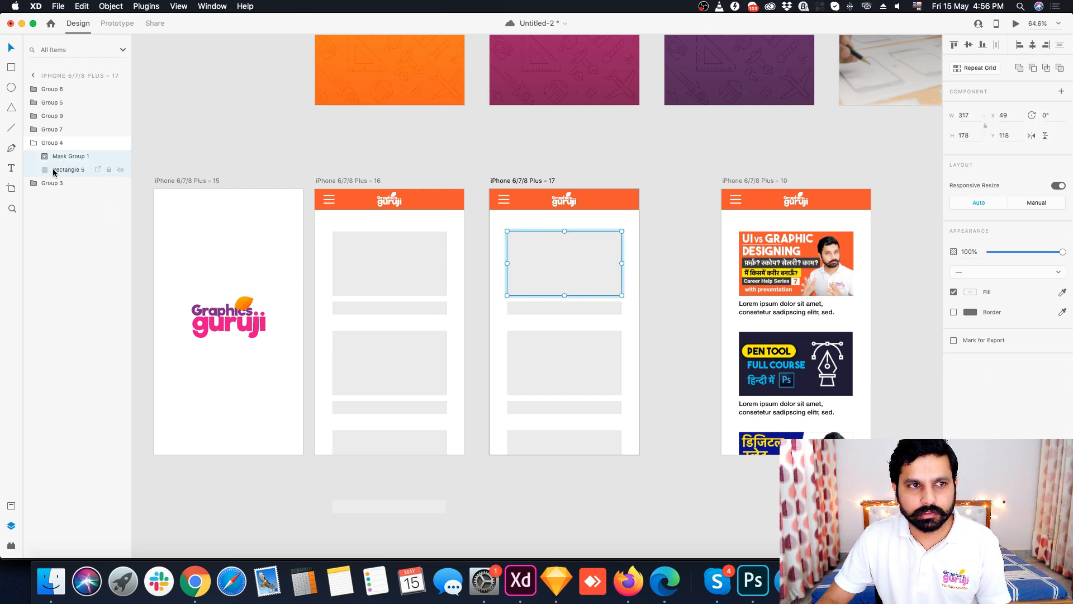
pyautogui.click(44, 157)
pyautogui.click(76, 183)
pyautogui.hotkey('shift', 'Left')
pyautogui.hotkey('shift', 'Left')
pyautogui.hotkey('shift', 'Left')
pyautogui.hotkey('shift', 'Left')
pyautogui.hotkey('shift', 'Left')
pyautogui.hotkey('shift', 'Left')
pyautogui.hotkey('shift', 'Left')
pyautogui.hotkey('shift', 'Left')
pyautogui.hotkey('shift', 'Left')
pyautogui.hotkey('shift', 'Left')
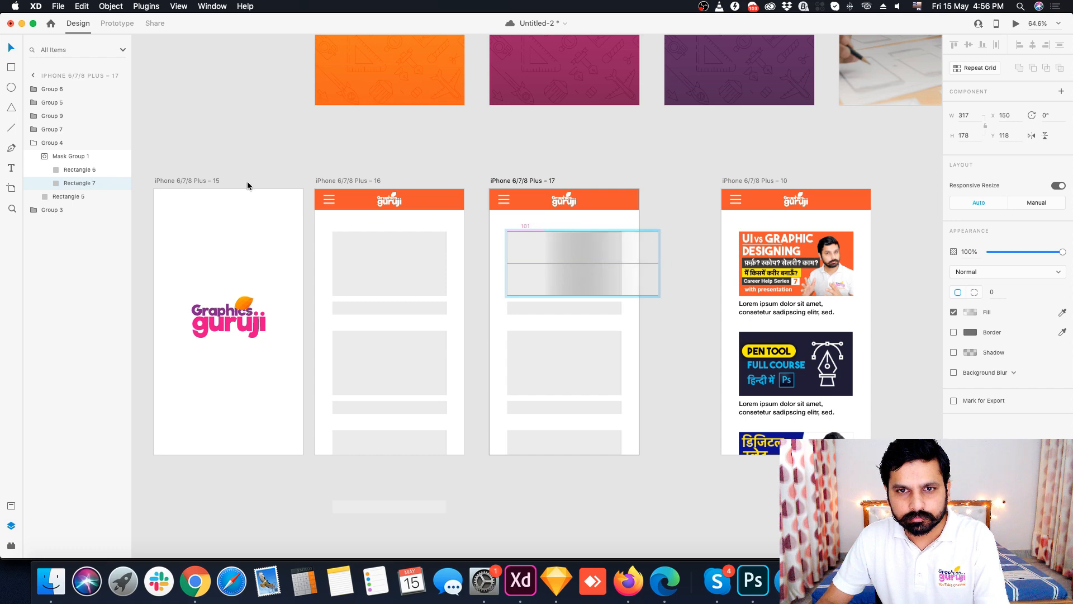
pyautogui.moveTo(603, 256); pyautogui.dragTo(474, 259)
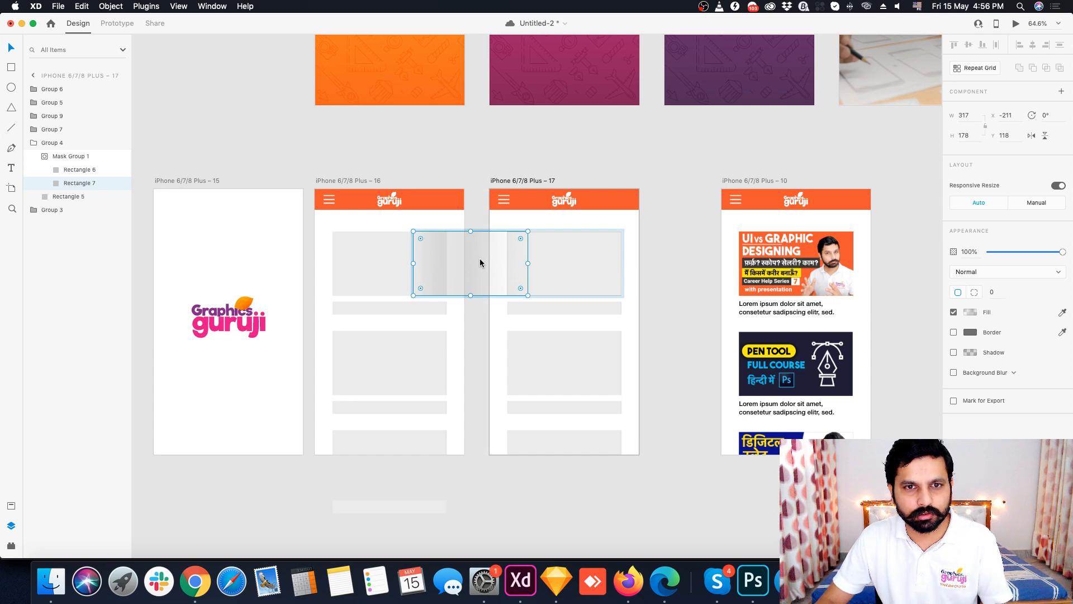
# Step: Shift the gradient rectangle inside the first thin text bar on artboard 17 out of view to the left
pyautogui.click(554, 308)
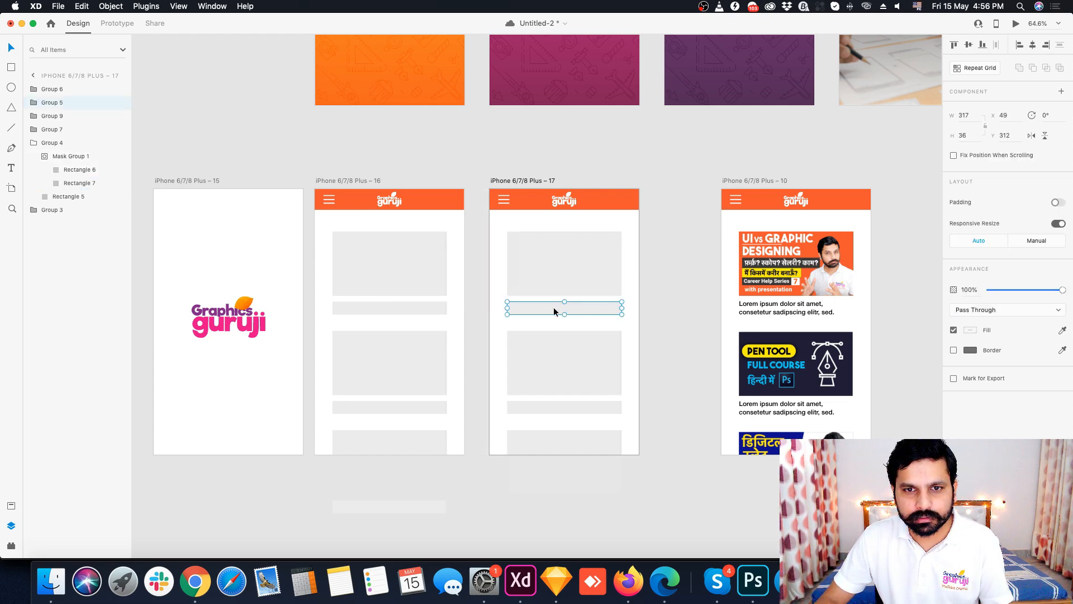
pyautogui.doubleClick(554, 307)
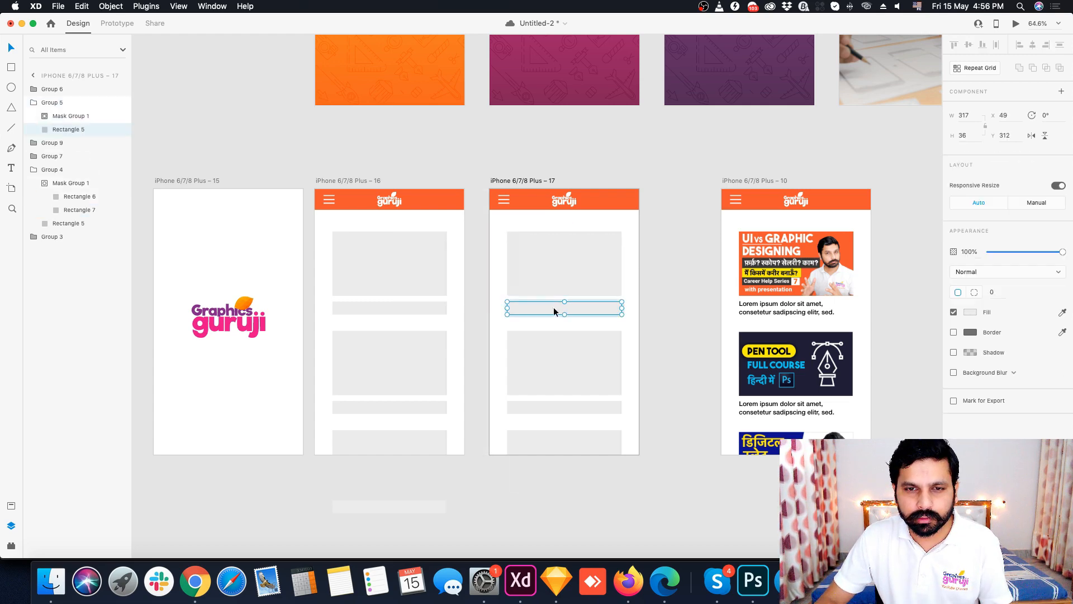
pyautogui.click(45, 116)
pyautogui.click(60, 144)
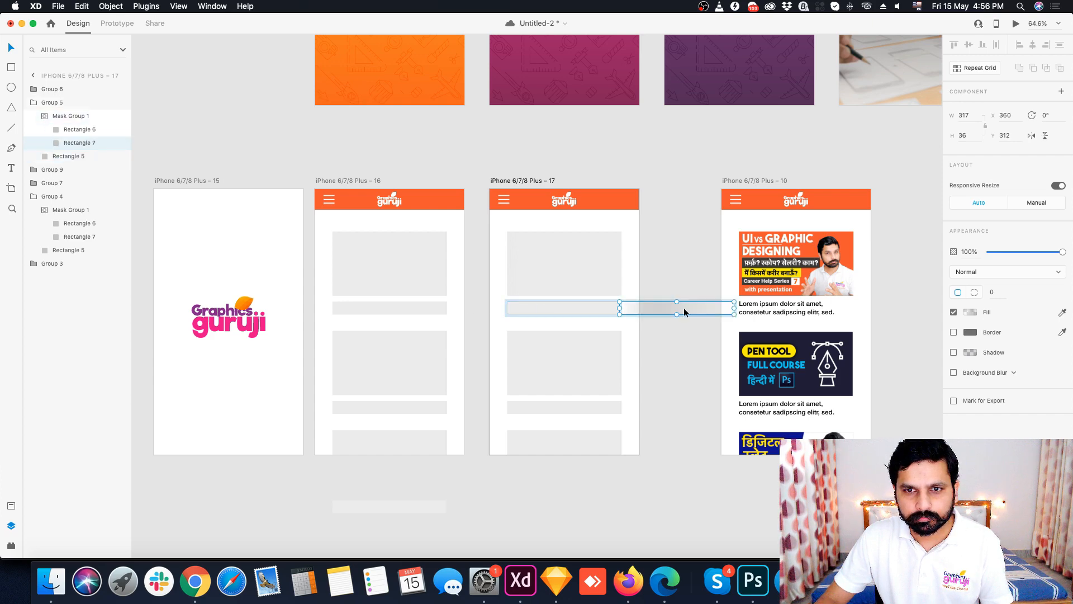
pyautogui.moveTo(683, 308); pyautogui.dragTo(479, 311)
# Step: Shift the gradient rectangle inside the second large placeholder on artboard 17 out of view to the left
pyautogui.click(571, 362)
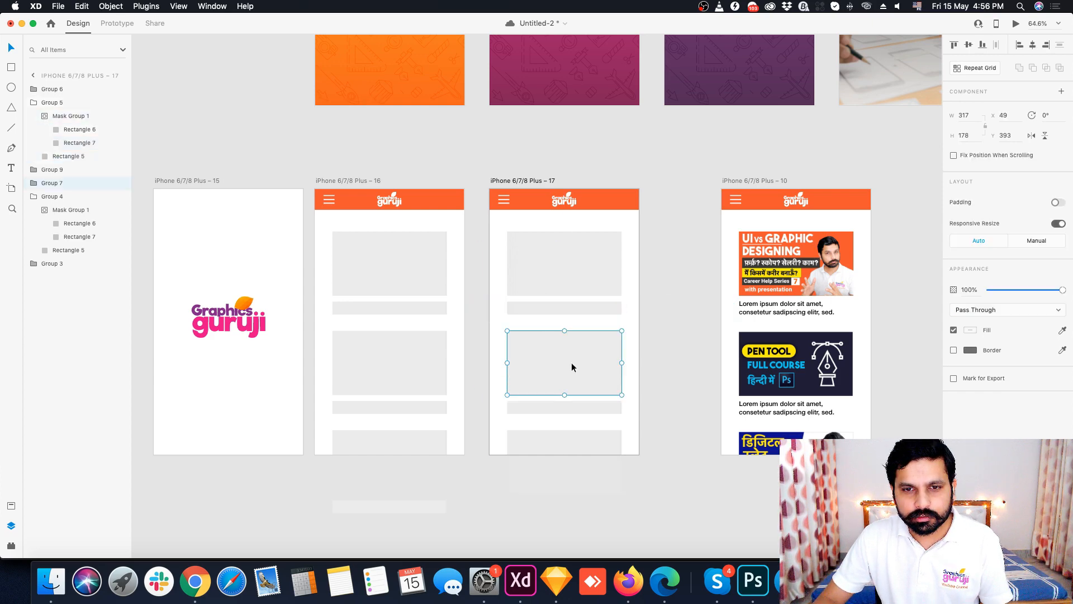
pyautogui.click(34, 184)
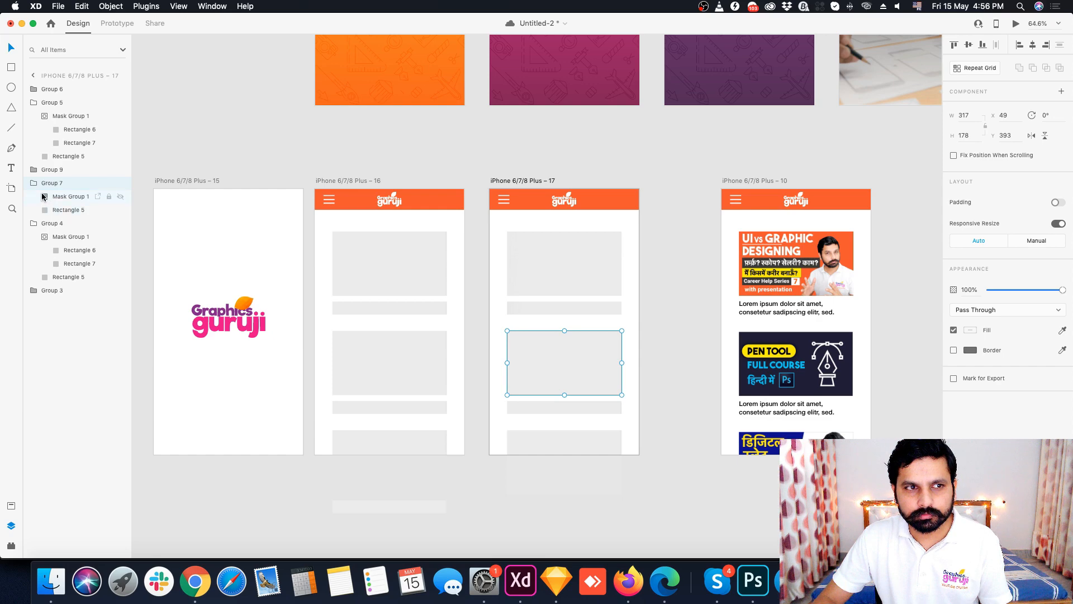
pyautogui.click(45, 196)
pyautogui.click(74, 223)
pyautogui.moveTo(676, 354); pyautogui.dragTo(460, 353)
# Step: Shift the gradient rectangle inside the second thin text bar on artboard 17 out of view to the left
pyautogui.click(548, 402)
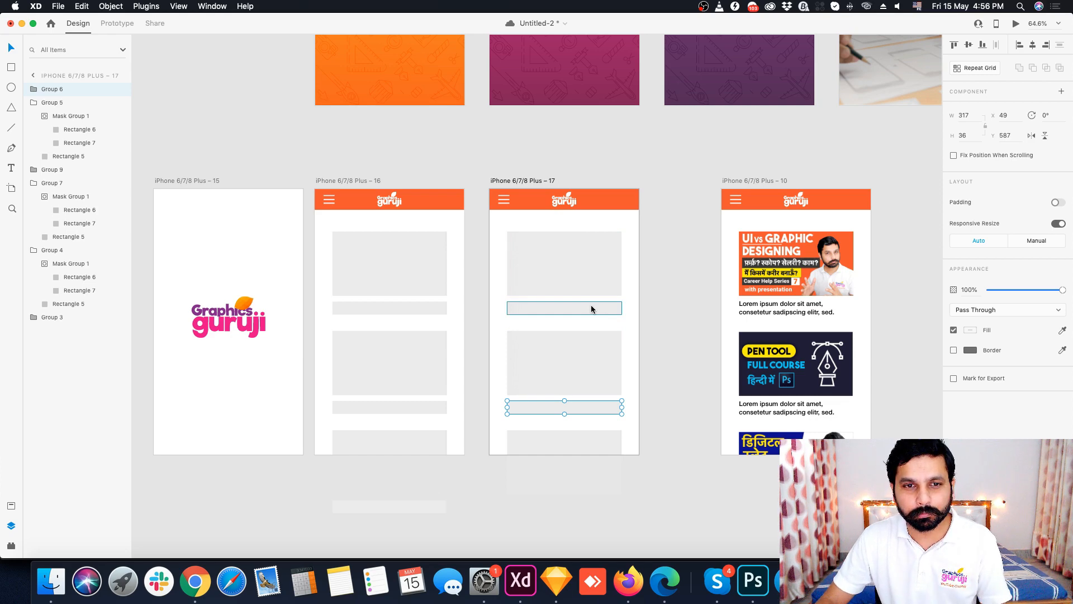
pyautogui.click(36, 91)
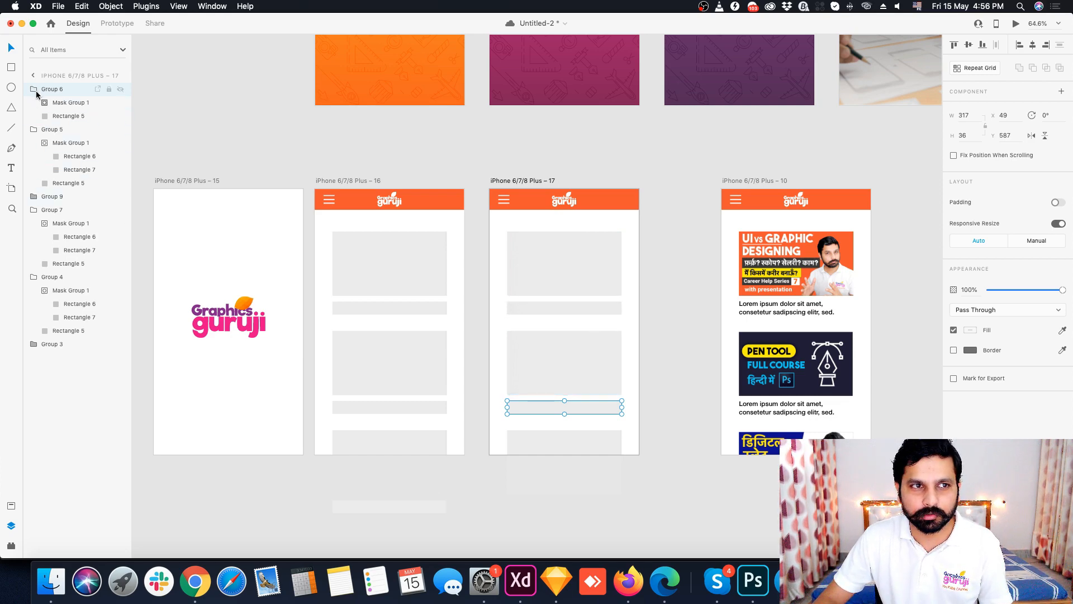
pyautogui.click(45, 103)
pyautogui.click(65, 130)
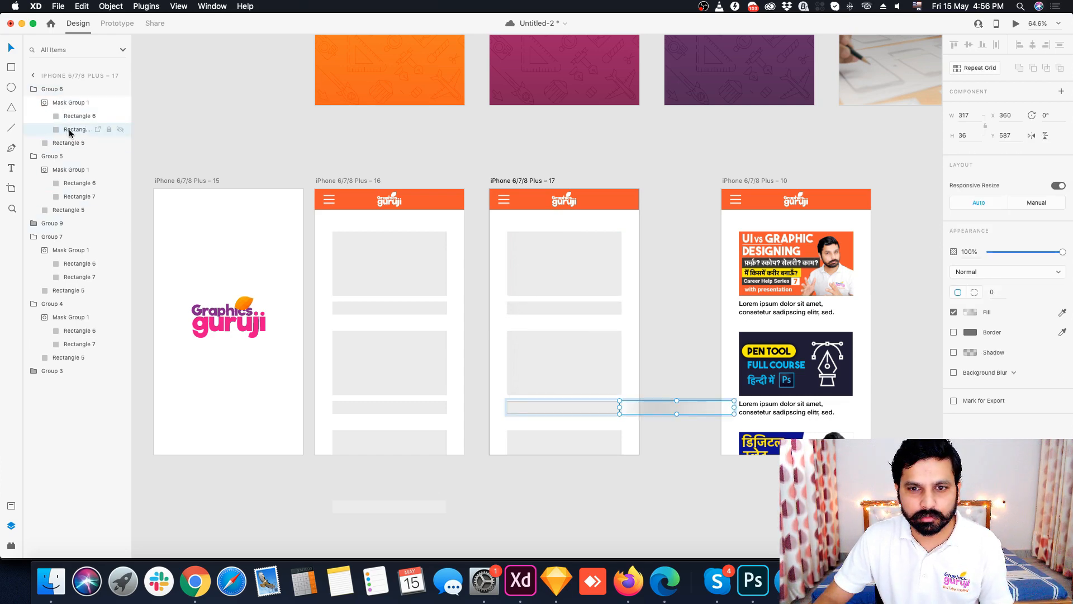
pyautogui.moveTo(683, 408); pyautogui.dragTo(460, 407)
# Step: Shift the gradient rectangle inside artboard 17's bottom large placeholder out of view to the left, to about X -254
pyautogui.click(585, 455)
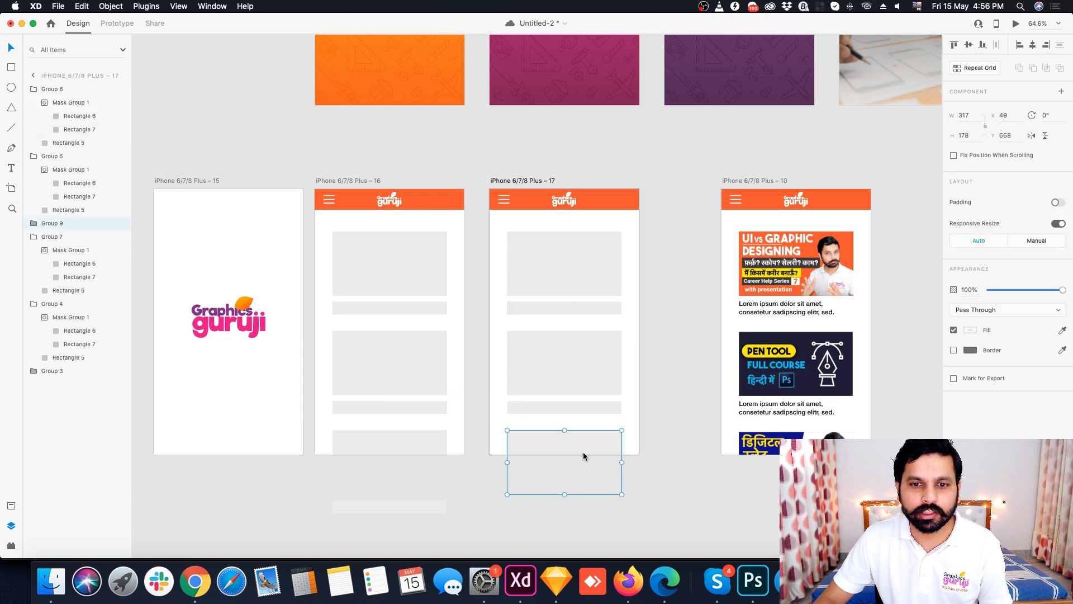
pyautogui.click(35, 224)
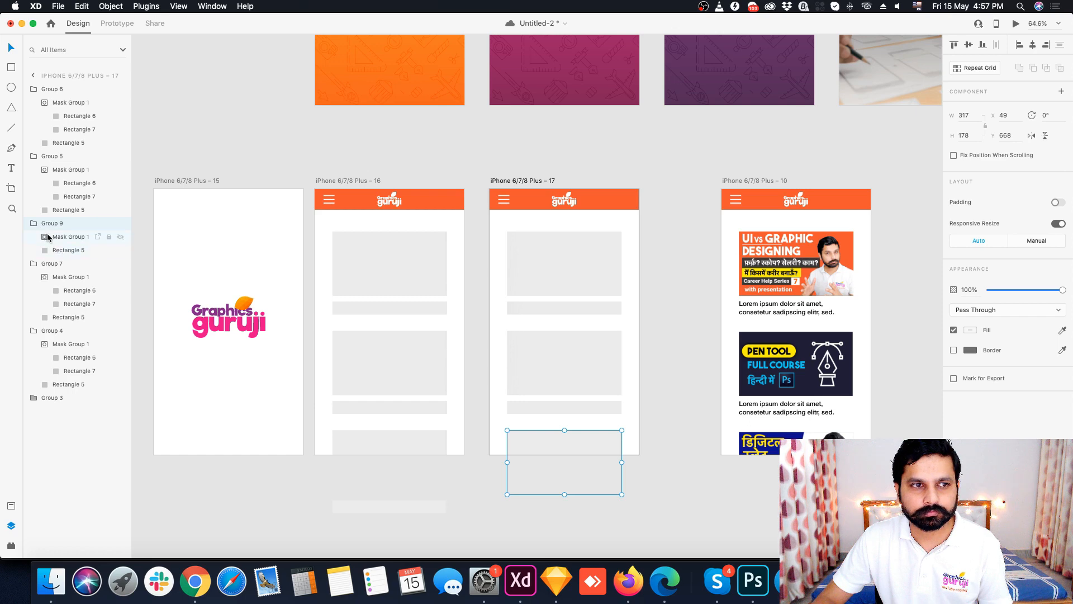
pyautogui.click(45, 237)
pyautogui.click(78, 263)
pyautogui.moveTo(685, 469); pyautogui.dragTo(463, 470)
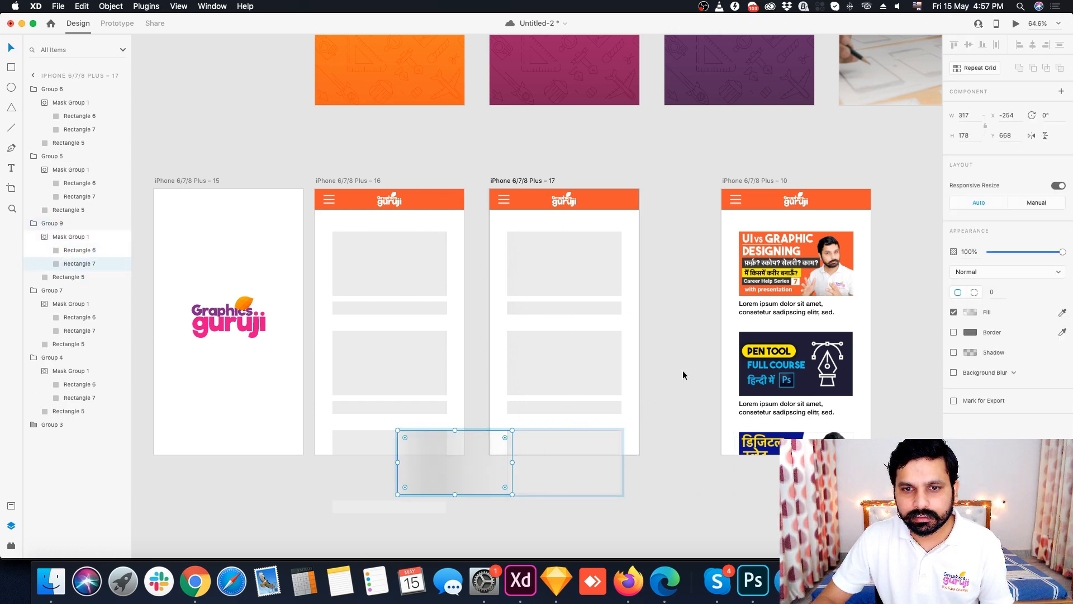
pyautogui.click(683, 370)
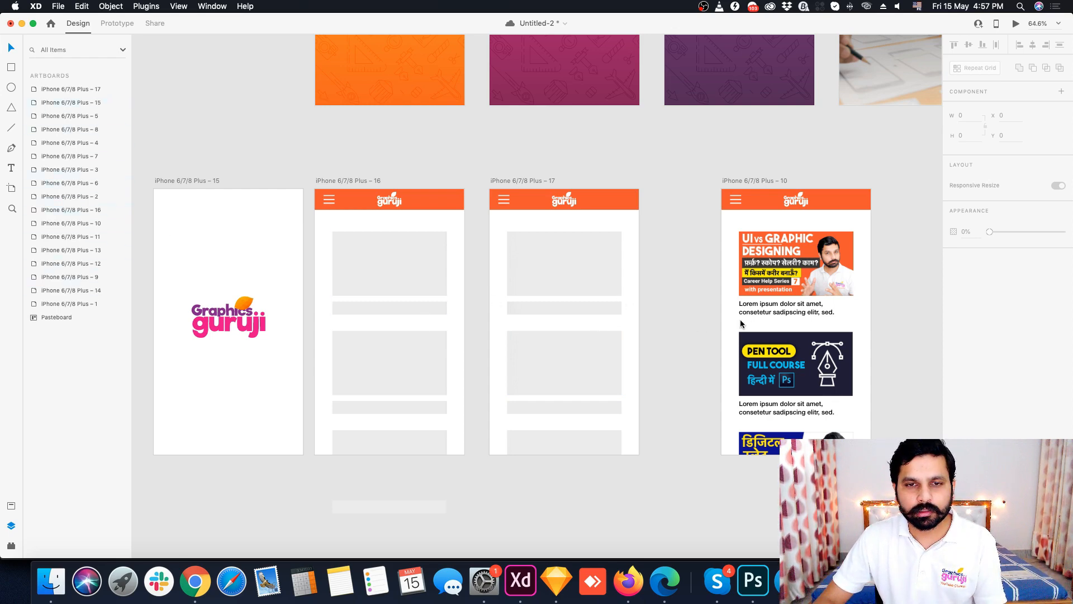
# Step: Connect artboard 16 to the new artboard 17 and back with time-triggered Auto-Animate, 0 s delay, no easing and 0.6 s duration
pyautogui.click(357, 180)
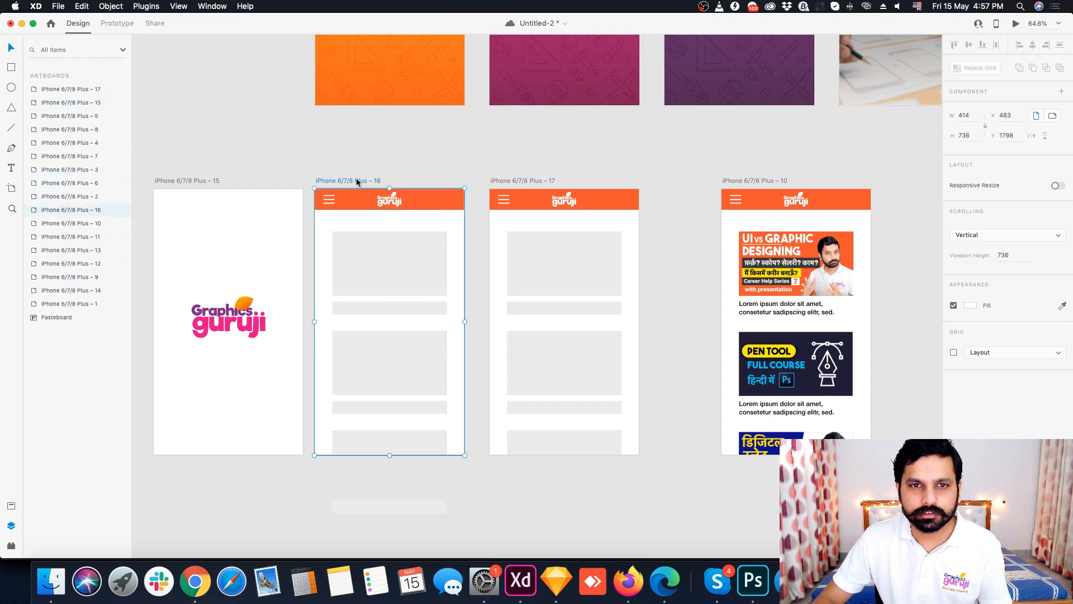
pyautogui.click(118, 22)
pyautogui.moveTo(465, 310); pyautogui.dragTo(525, 329)
pyautogui.click(495, 182)
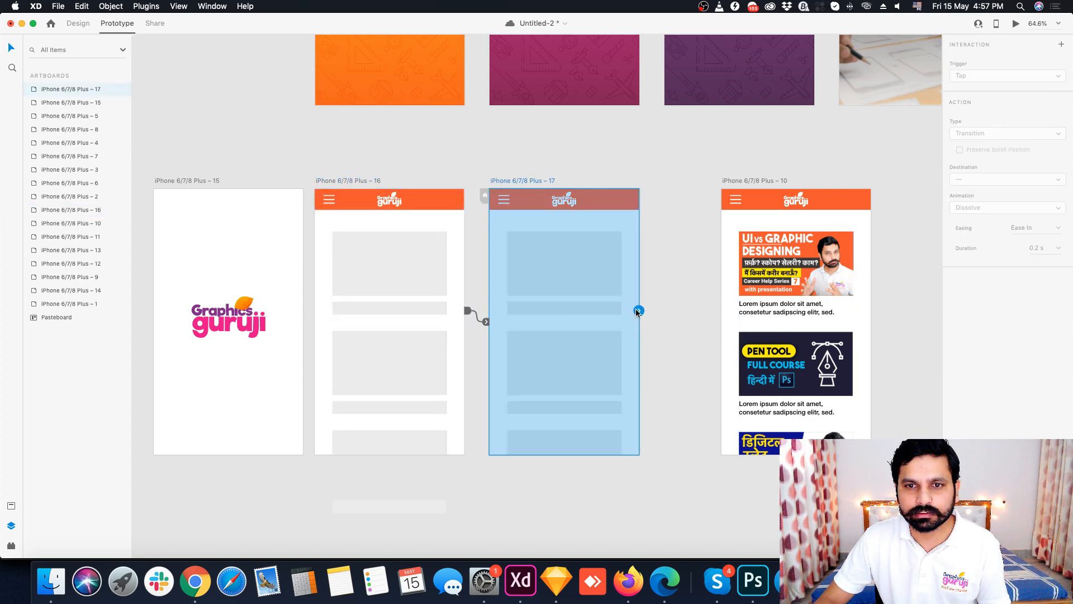
pyautogui.moveTo(639, 310); pyautogui.dragTo(411, 366)
# Step: Preview the looping shimmer across all placeholders and close the preview
pyautogui.click(1016, 23)
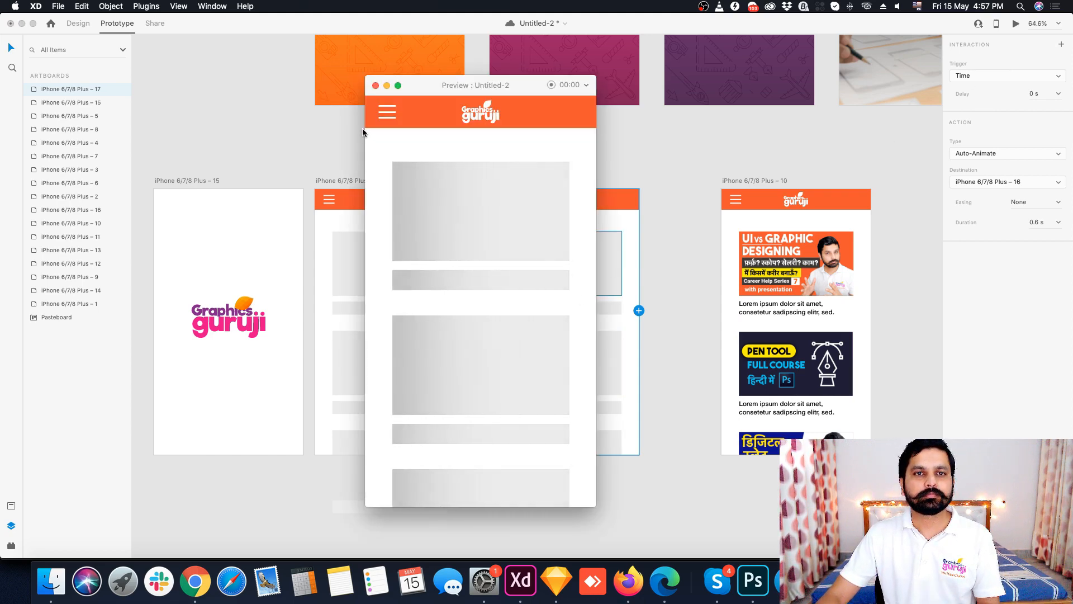
pyautogui.click(376, 85)
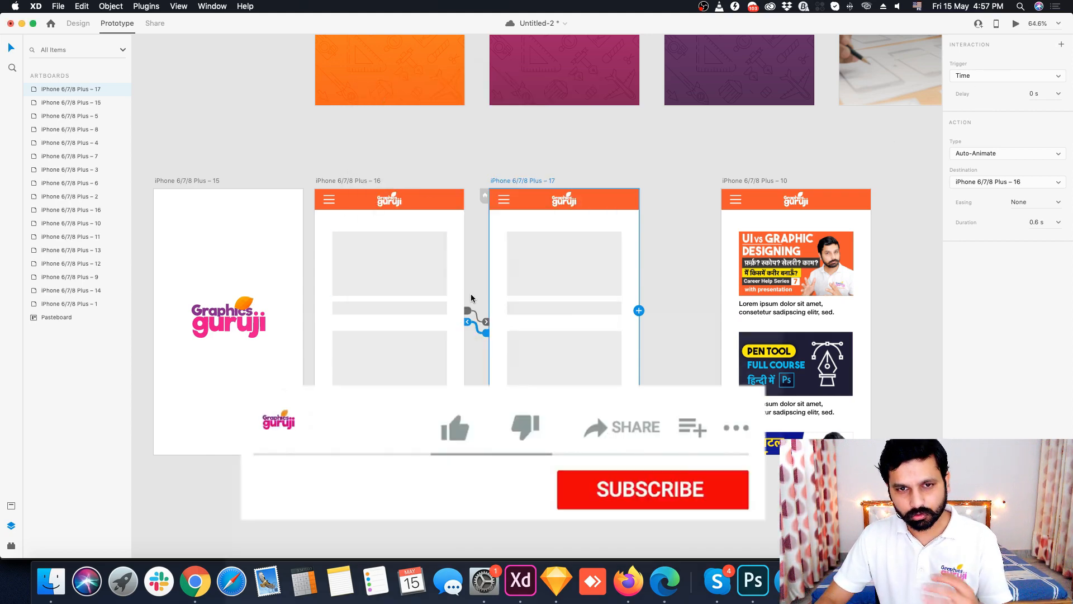
# Step: Move home artboard 10 farther right to free space beside artboard 17, and remove artboard 17's return link to artboard 16
pyautogui.moveTo(749, 180); pyautogui.dragTo(893, 181)
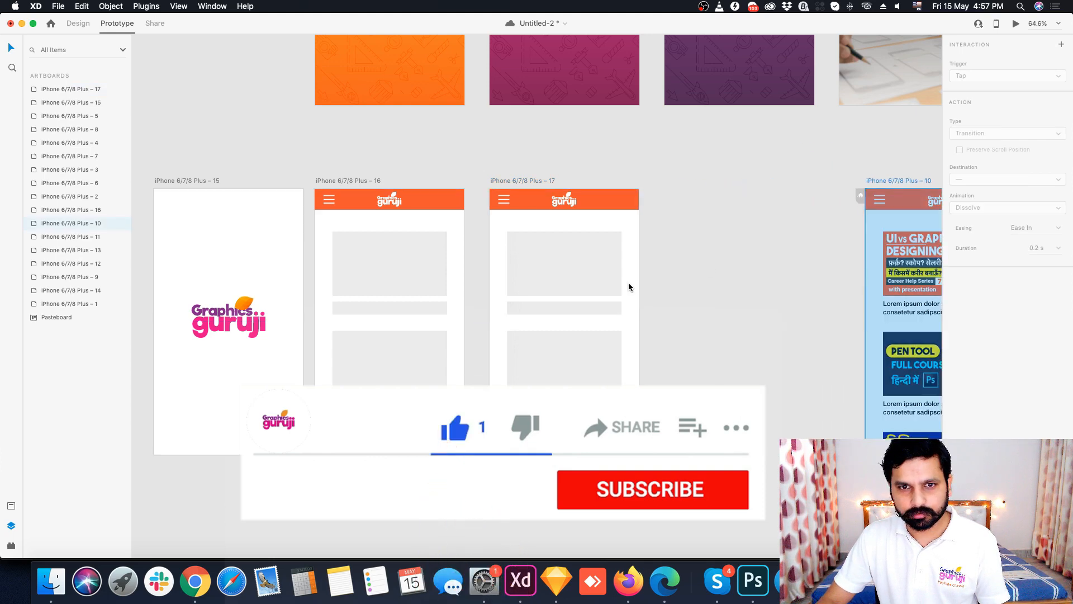
pyautogui.click(523, 181)
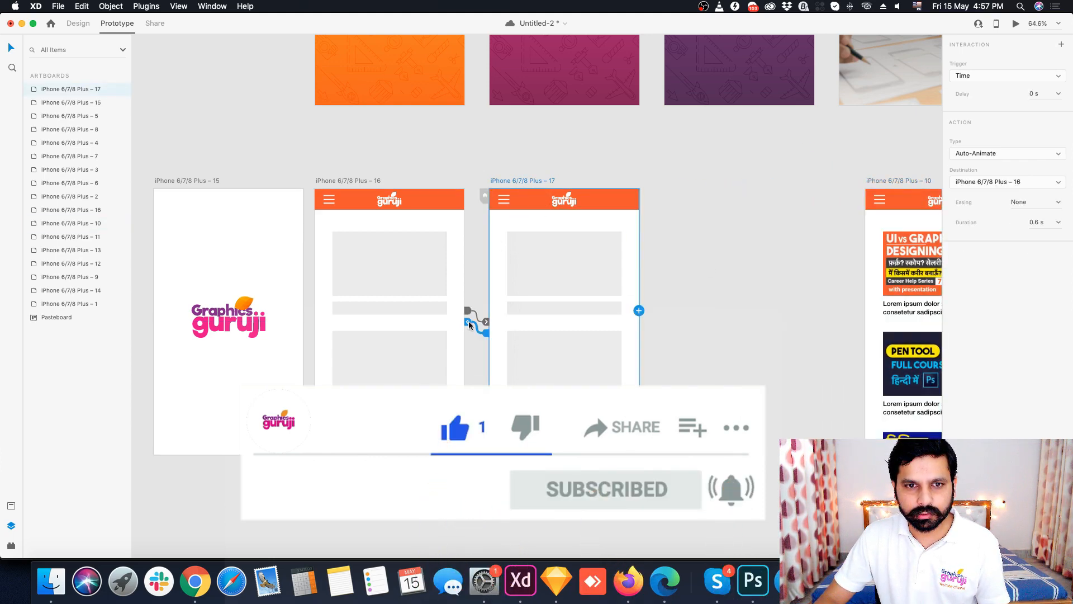
pyautogui.moveTo(469, 321); pyautogui.dragTo(493, 338)
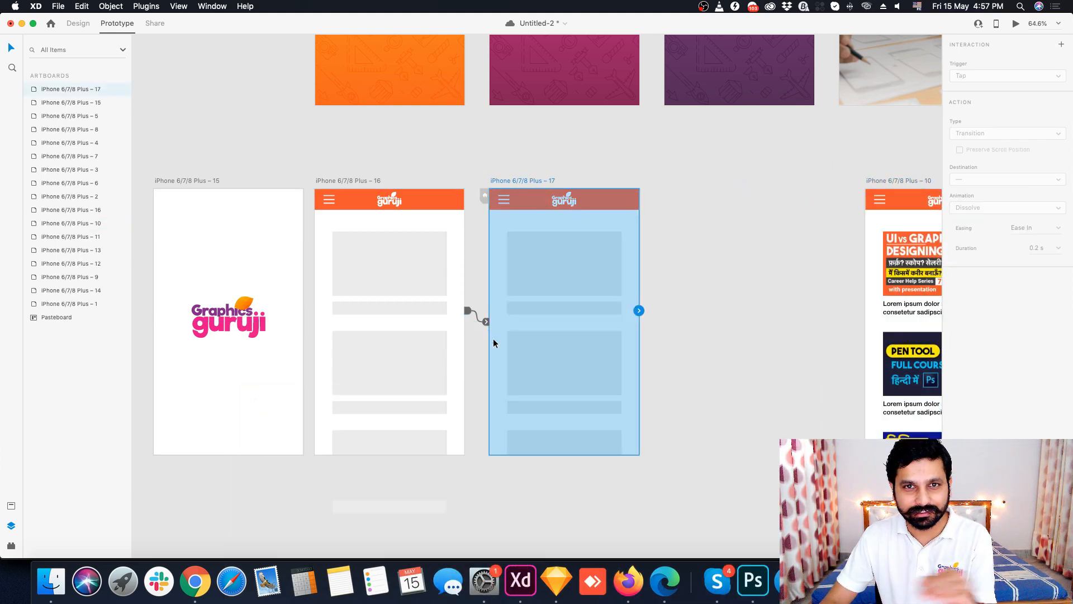
# Step: Duplicate placeholder artboard 16 into the space between artboards 17 and 10
pyautogui.scroll(-2, 545, 353)
pyautogui.click(286, 350)
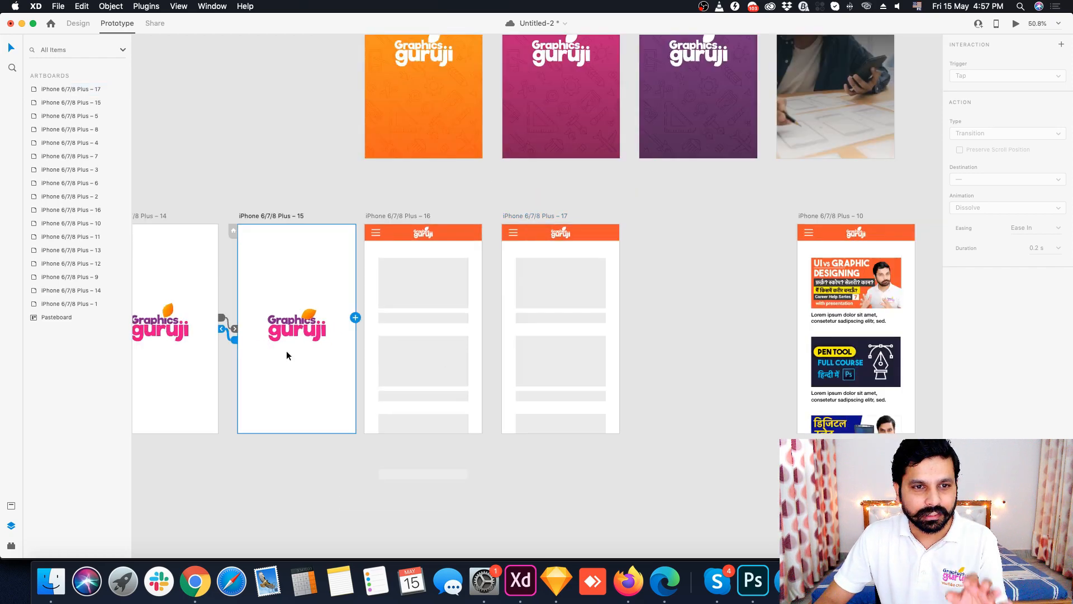
pyautogui.scroll(3, 284, 352)
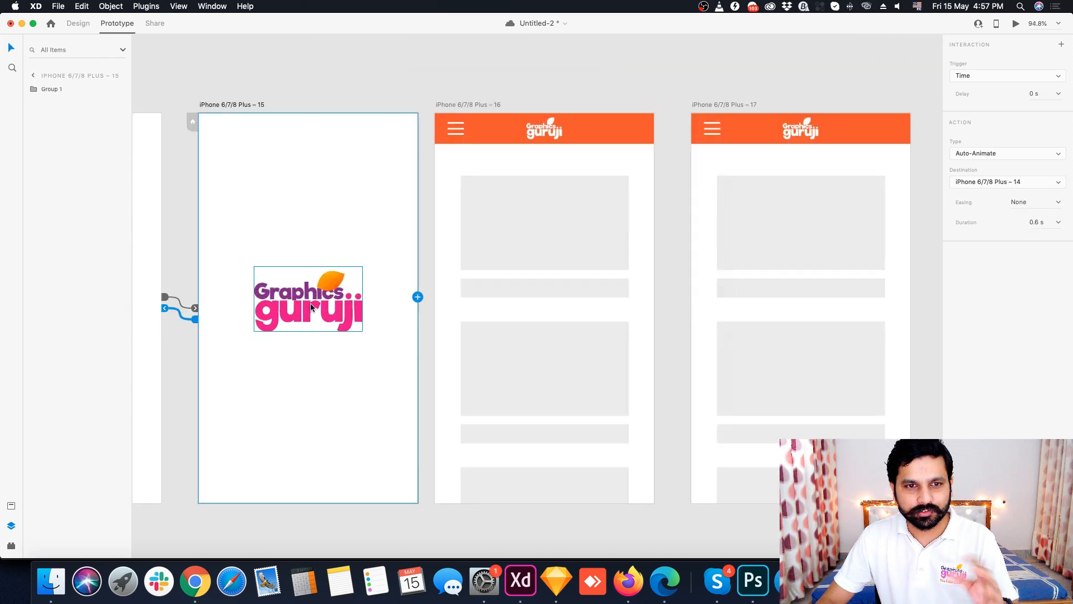
pyautogui.scroll(-4, 312, 307)
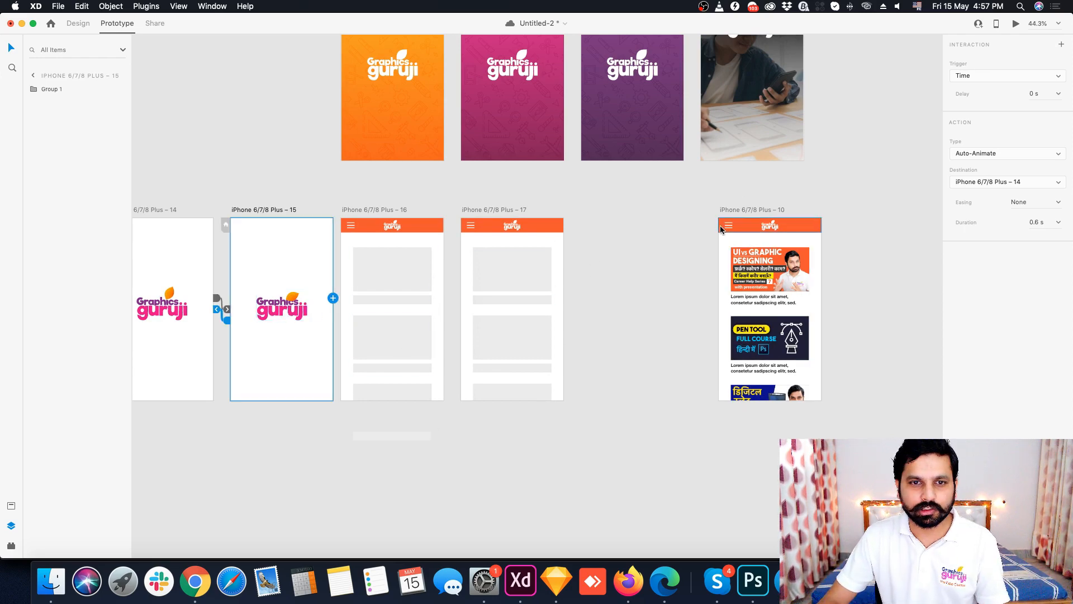
pyautogui.click(381, 210)
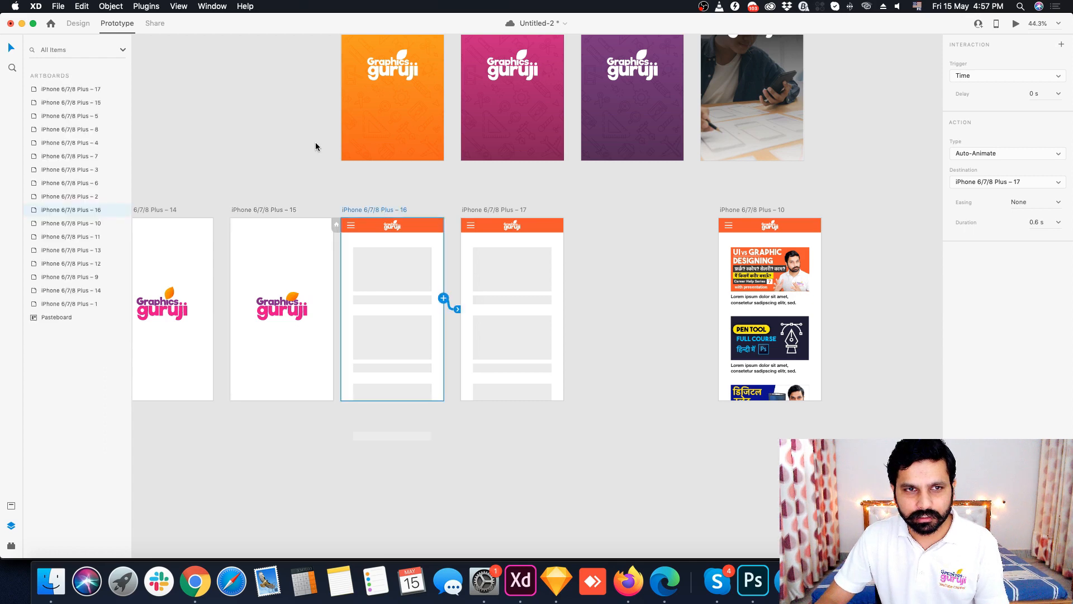
pyautogui.click(75, 25)
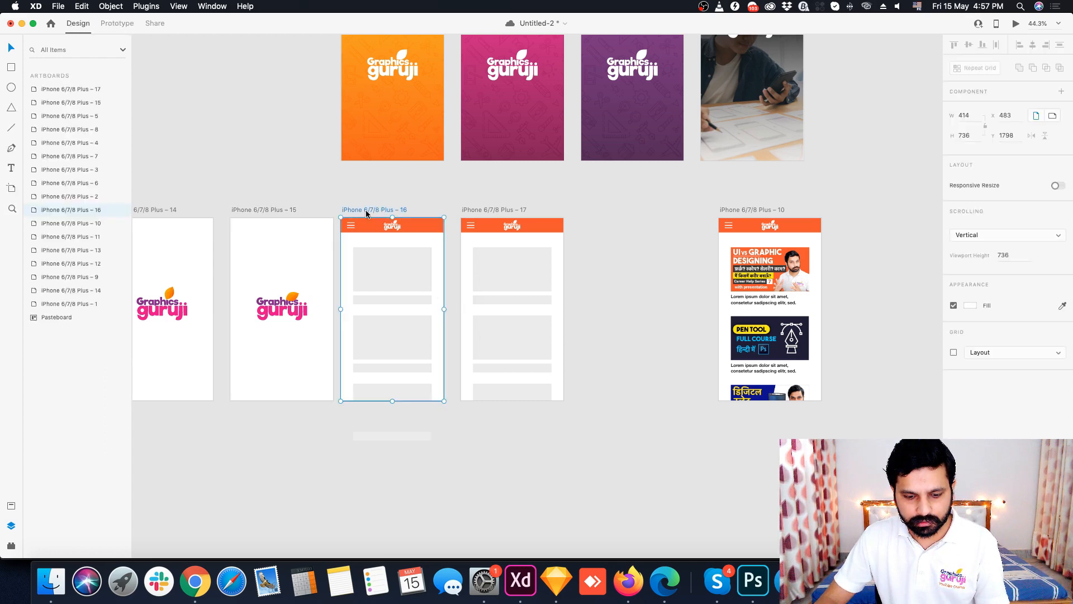
pyautogui.press('super+d')
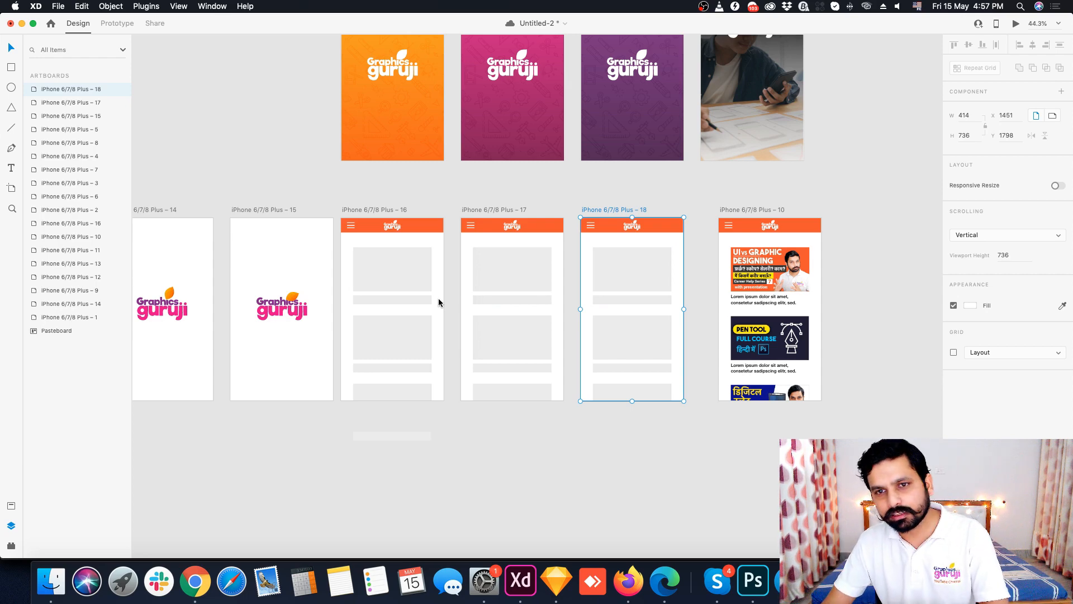
# Step: Shift splash artboards 14 and 15 left and duplicate artboard 14 into the gap before artboard 16
pyautogui.click(373, 209)
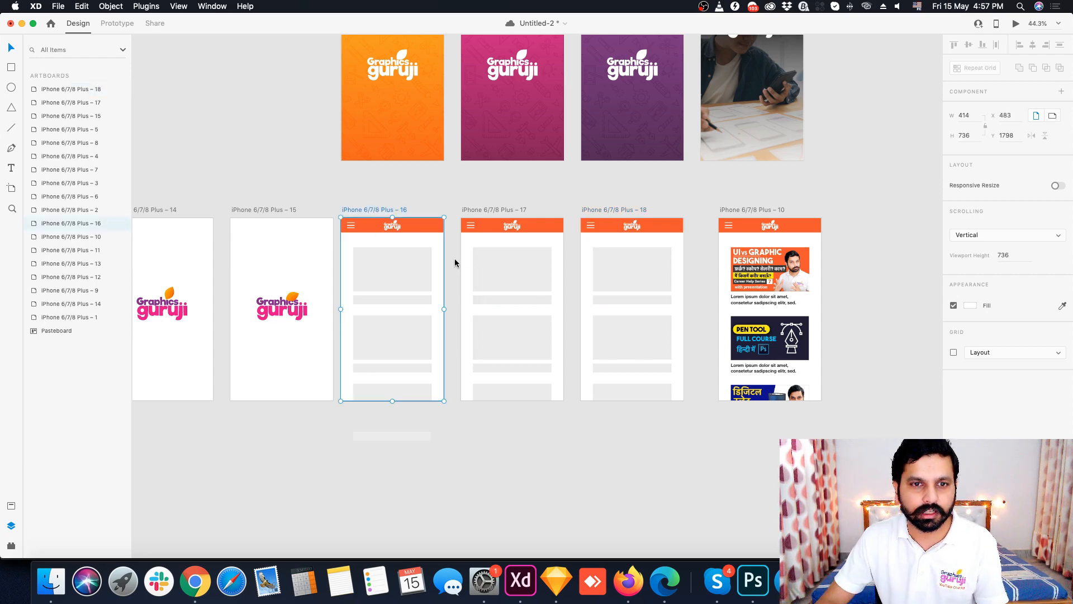
pyautogui.hscroll(-5, 444, 216)
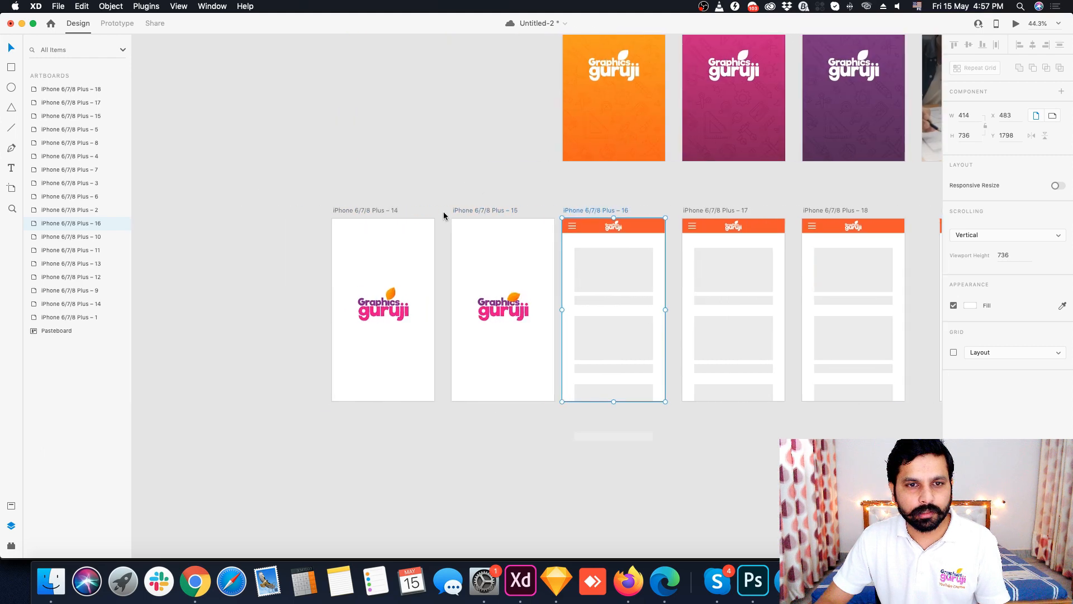
pyautogui.click(365, 210)
pyautogui.click(467, 210)
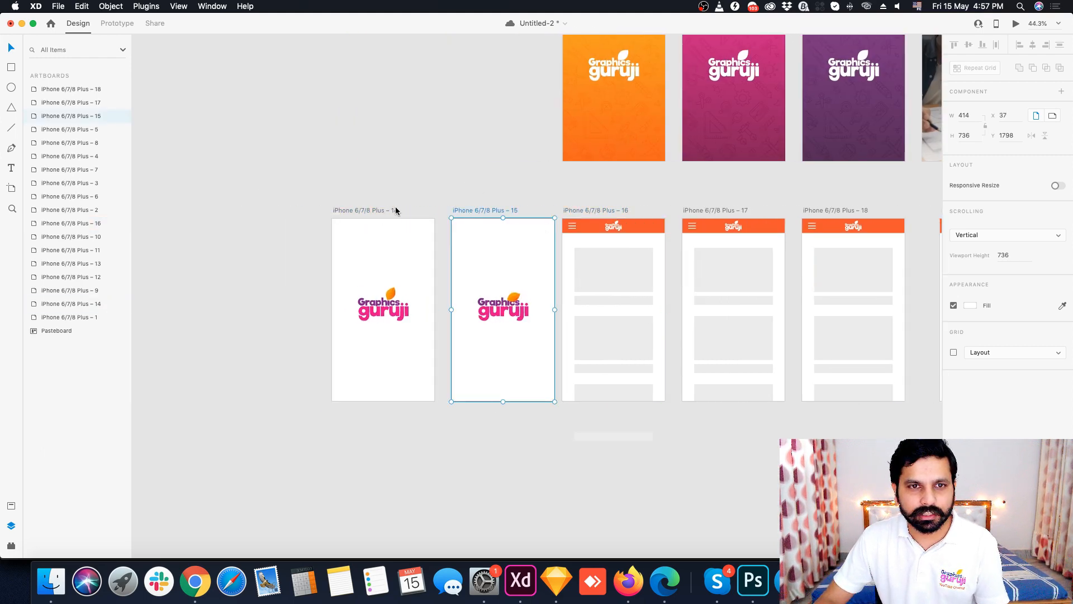
pyautogui.moveTo(394, 210); pyautogui.dragTo(277, 210)
pyautogui.moveTo(484, 209); pyautogui.dragTo(373, 211)
pyautogui.click(247, 211)
pyautogui.press('super+d')
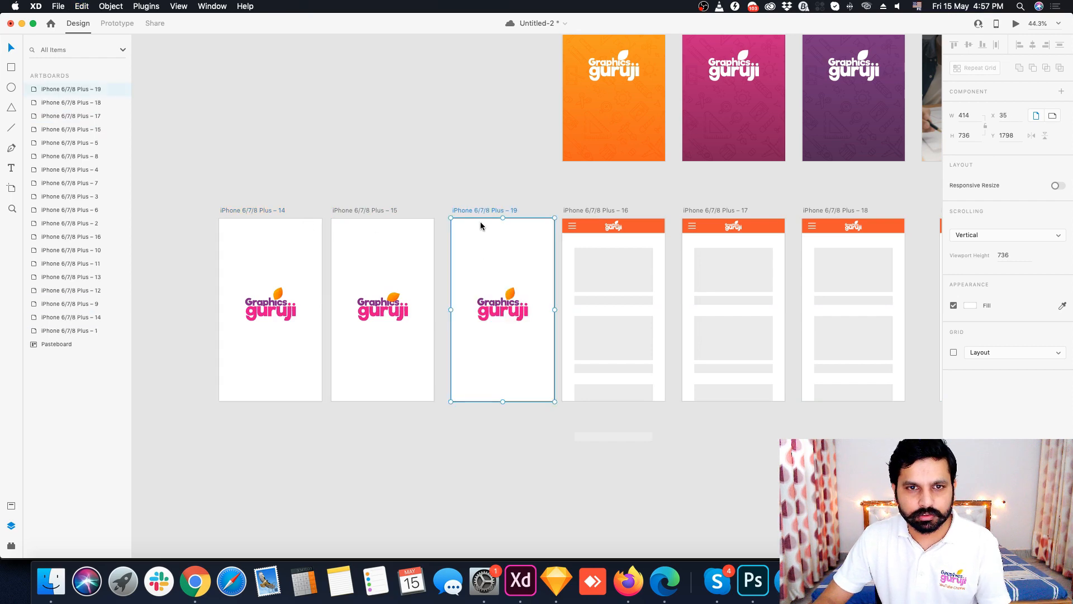
# Step: Remove artboard 15's return link to artboard 14 and connect artboard 15 to the duplicated splash artboard 19
pyautogui.click(117, 23)
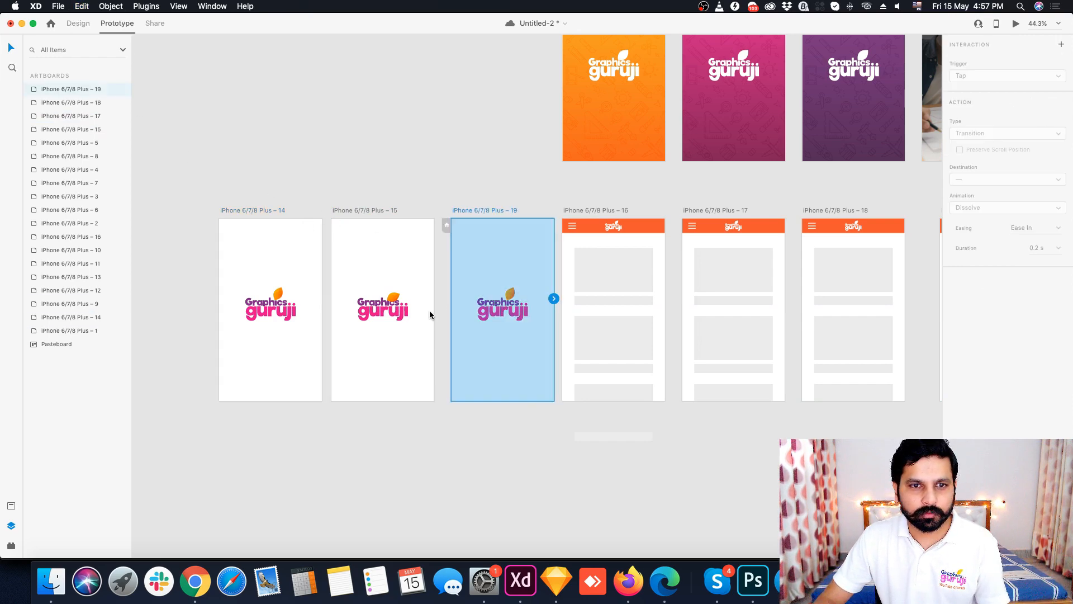
pyautogui.click(267, 211)
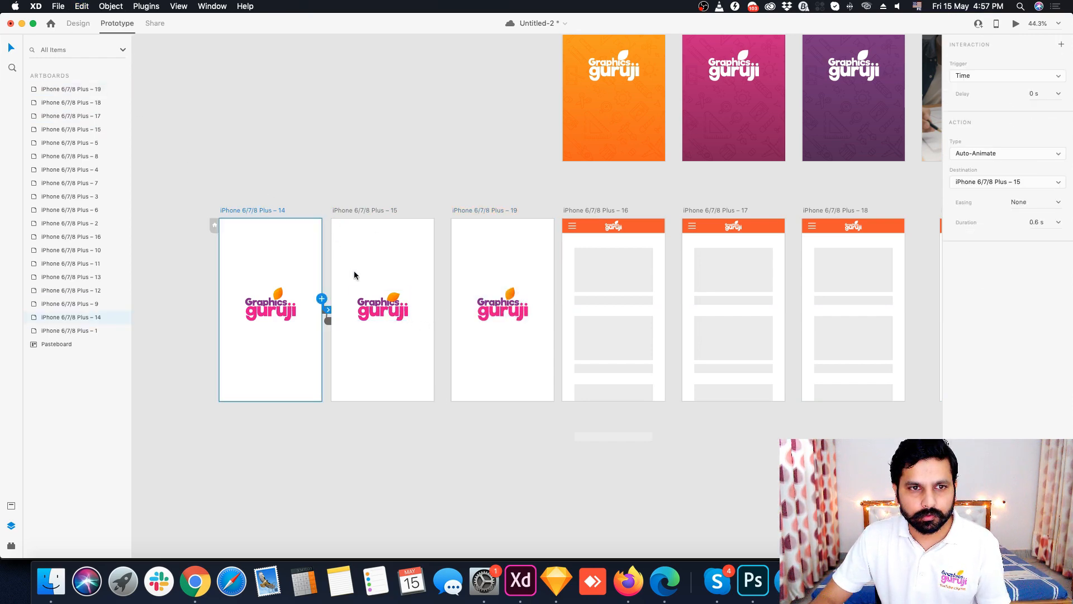
pyautogui.click(352, 210)
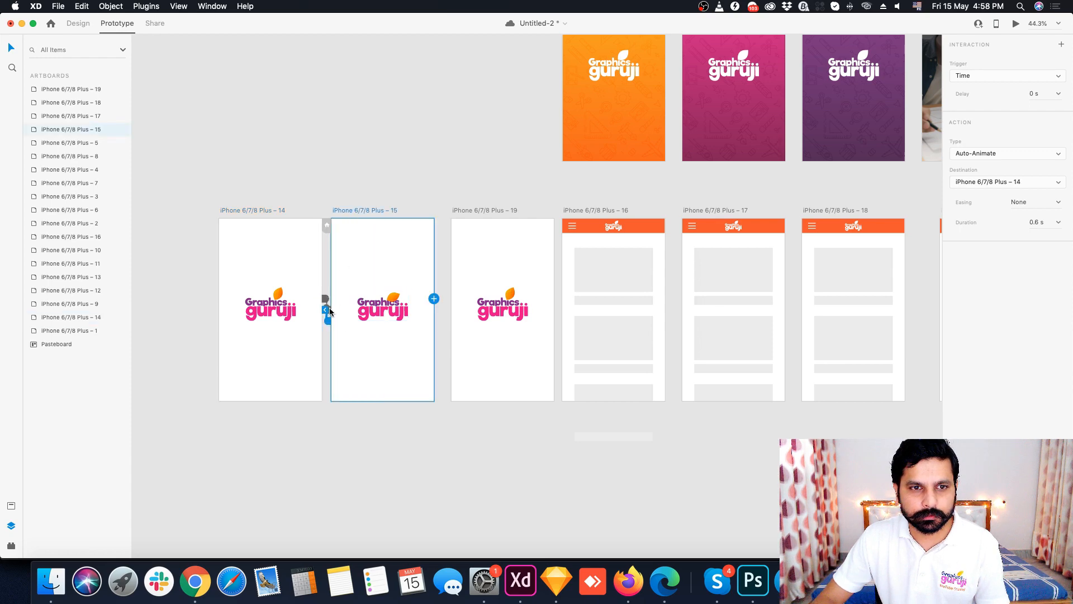
pyautogui.moveTo(326, 311); pyautogui.dragTo(330, 324)
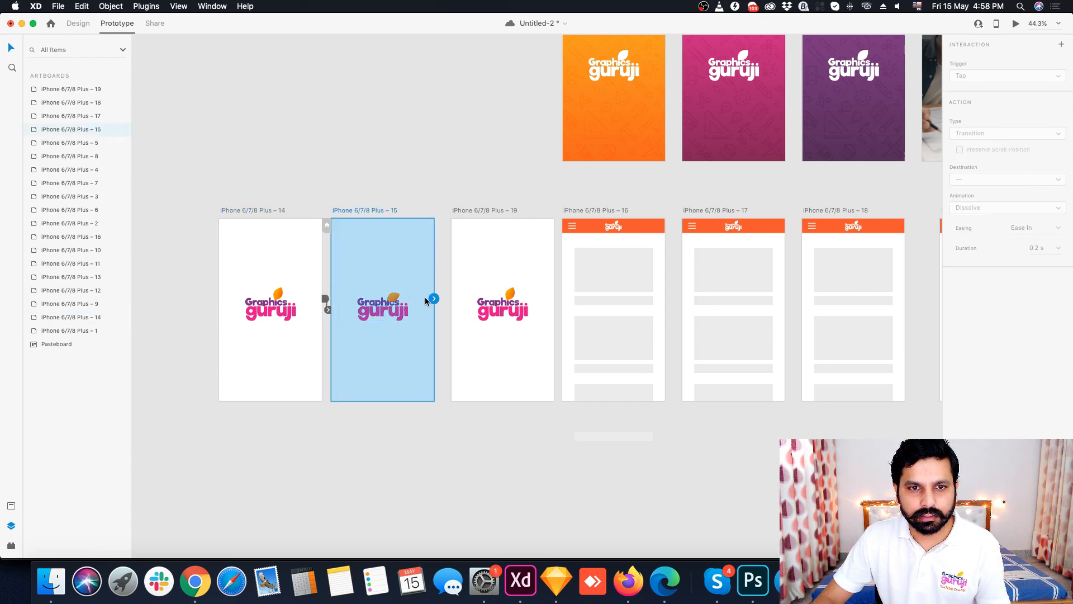
pyautogui.moveTo(434, 299); pyautogui.dragTo(487, 211)
# Step: Chain artboards 19 to 16, 17 to 18 and 18 to 10, with time-triggered Auto-Animate, 0 s delay, no easing and 0.6 s duration
pyautogui.click(486, 211)
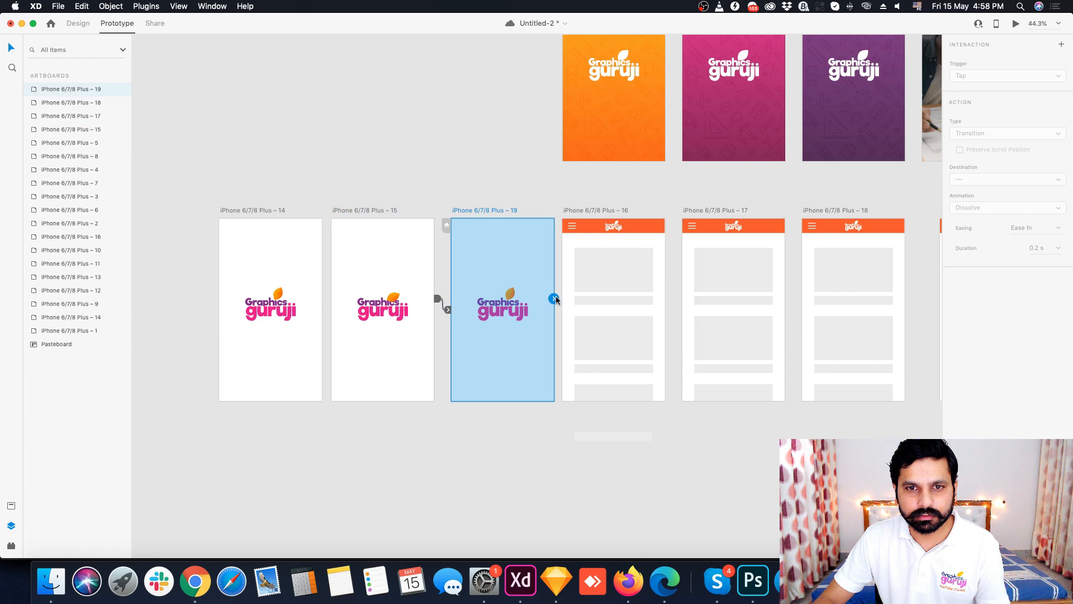
pyautogui.hscroll(5, 463, 259)
pyautogui.click(384, 186)
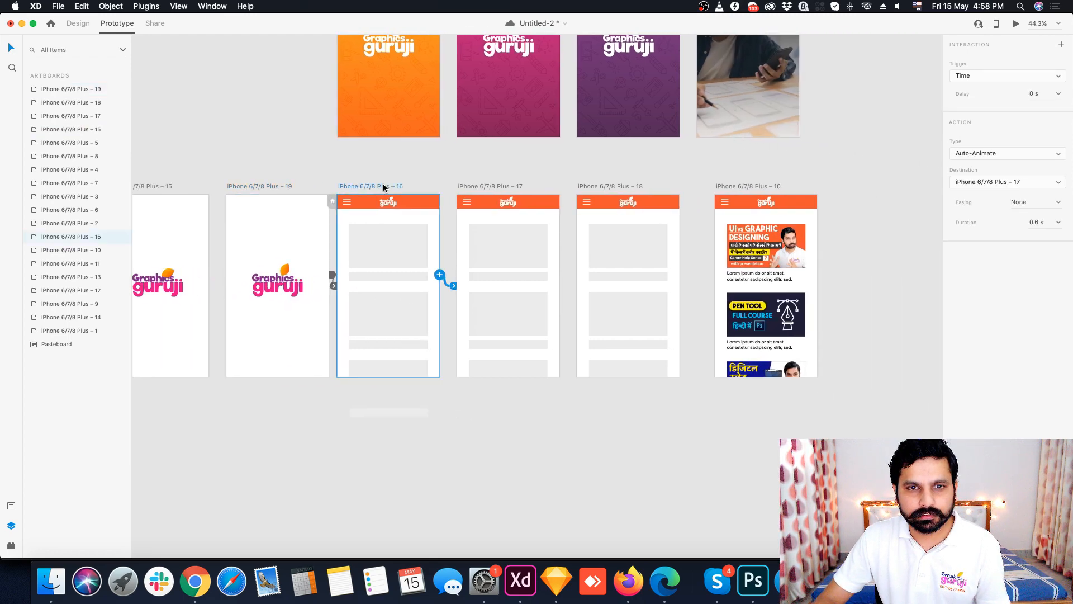
pyautogui.click(512, 191)
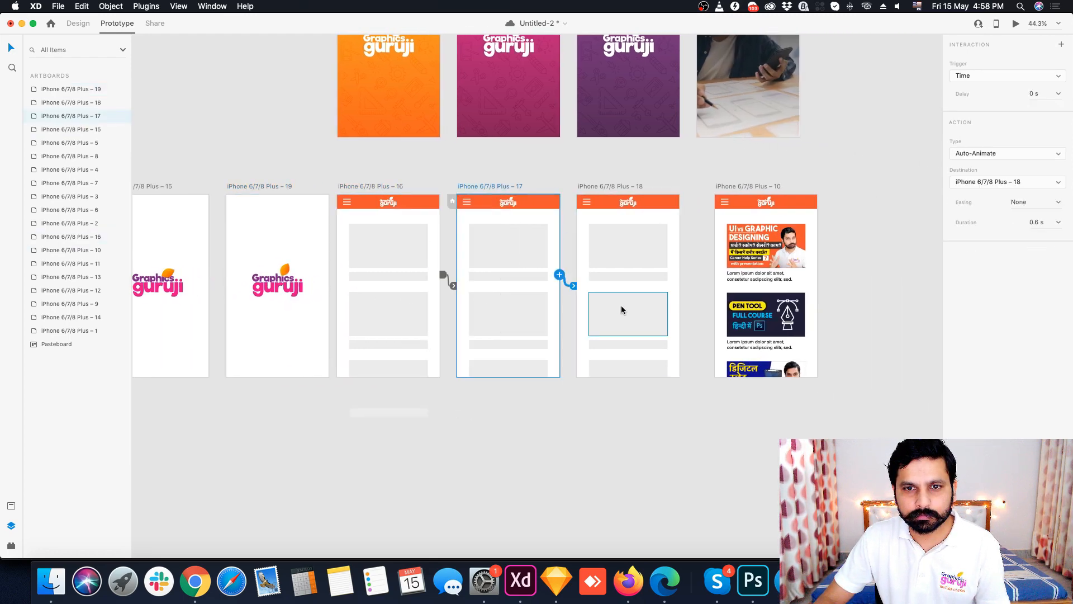
pyautogui.click(628, 188)
pyautogui.moveTo(680, 275); pyautogui.dragTo(740, 305)
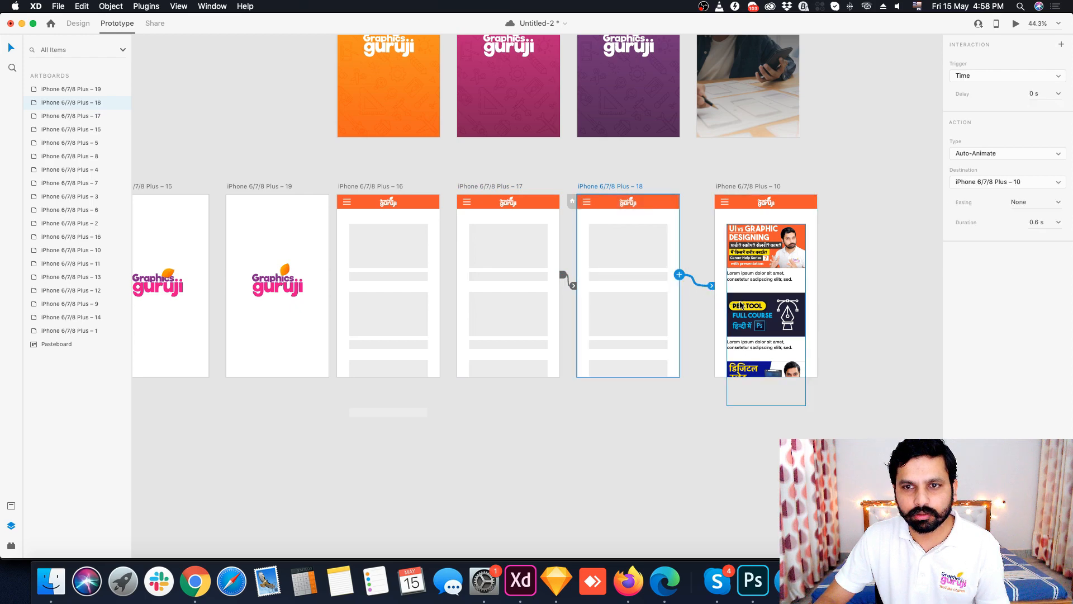
# Step: Preview the full flow twice, starting from splash artboard 14 through to the home screen, and close the preview
pyautogui.scroll(-5, 741, 306)
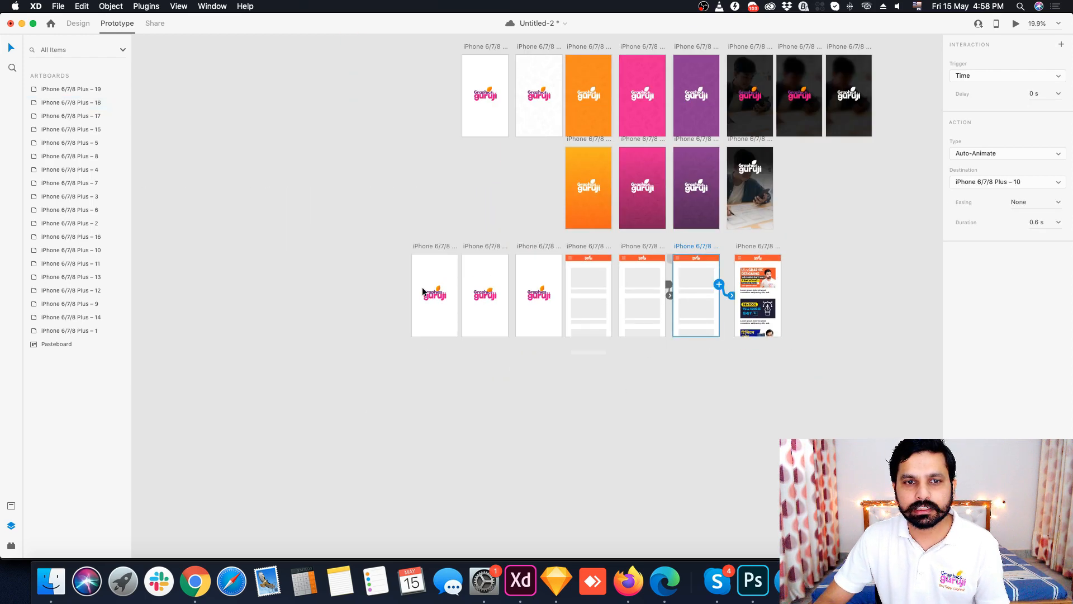
pyautogui.click(423, 291)
pyautogui.click(1016, 23)
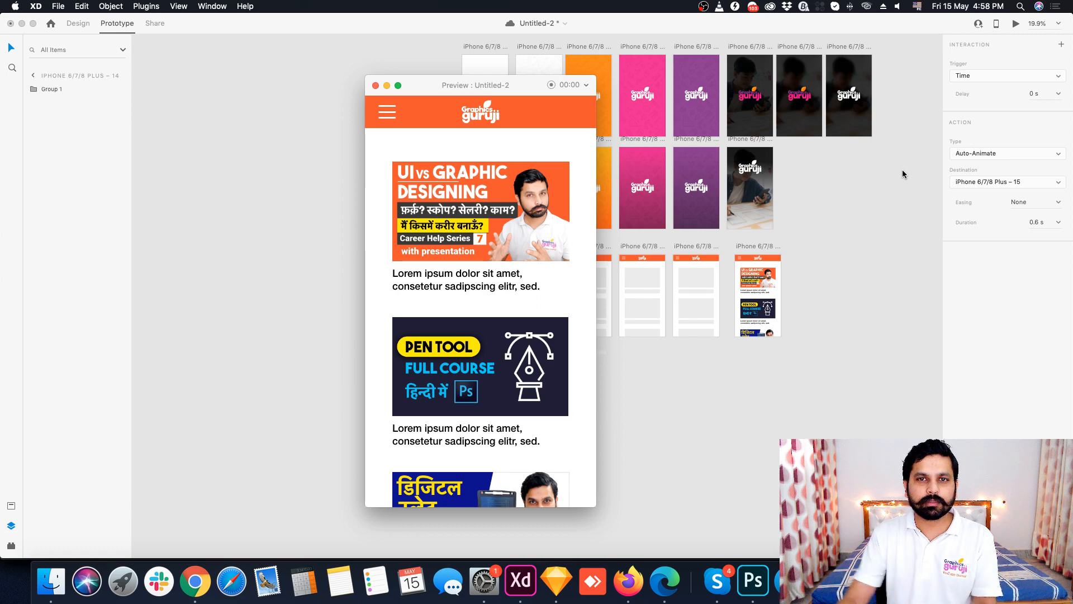
pyautogui.press('super+w')
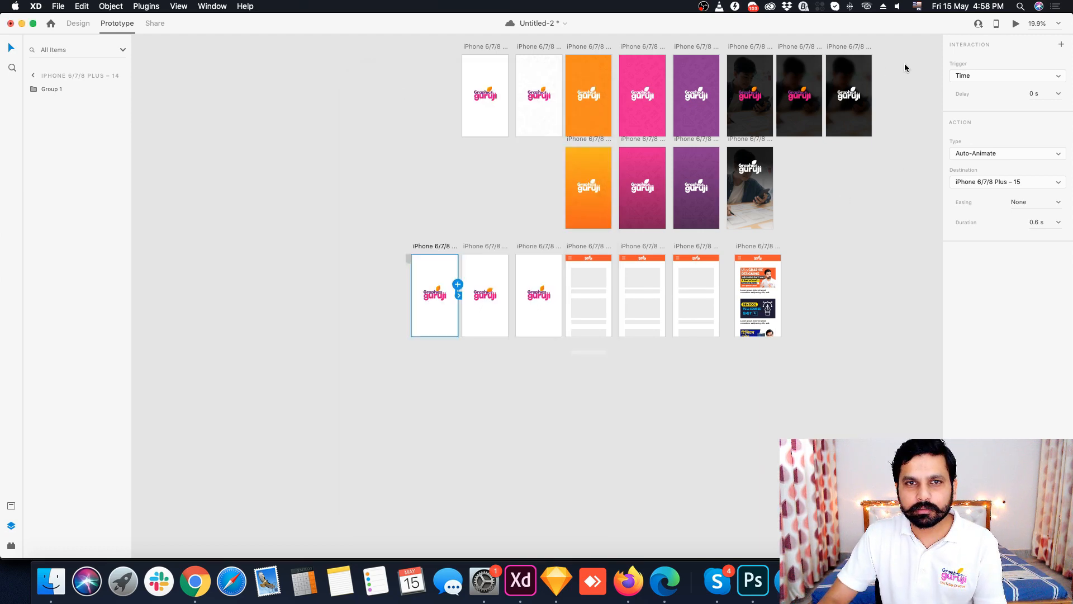
pyautogui.click(1016, 23)
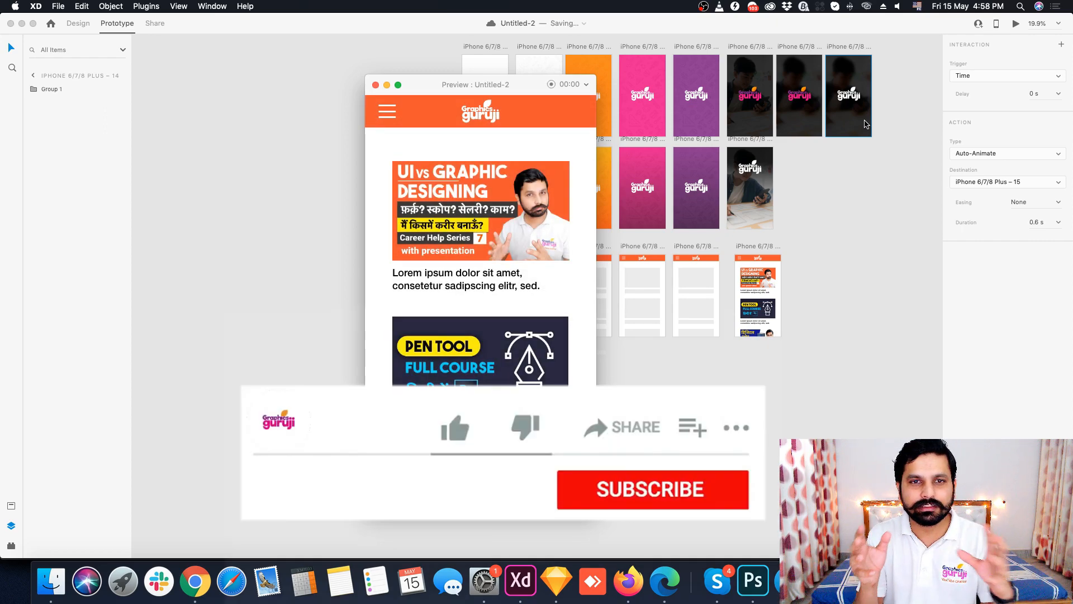
pyautogui.click(371, 84)
pyautogui.moveTo(515, 182); pyautogui.dragTo(409, 271)
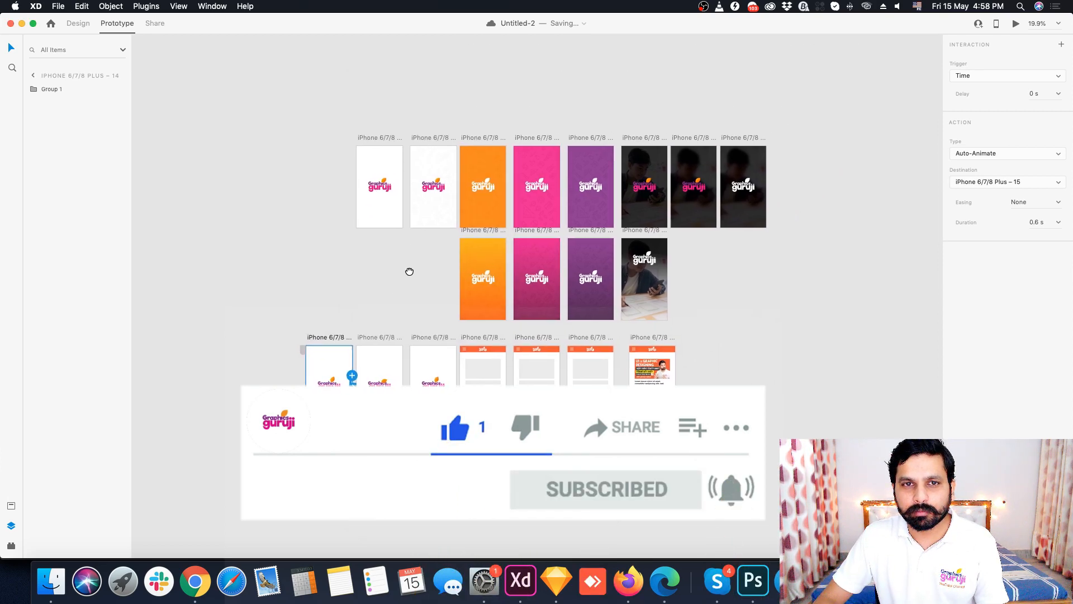
pyautogui.click(722, 354)
pyautogui.scroll(5, 537, 190)
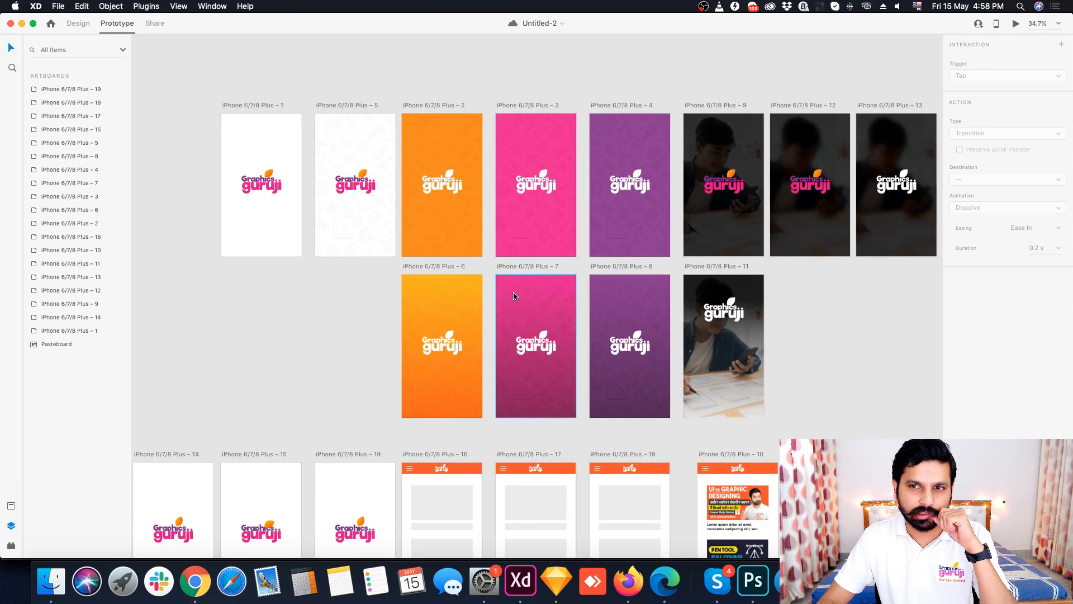
pyautogui.scroll(-3, 795, 240)
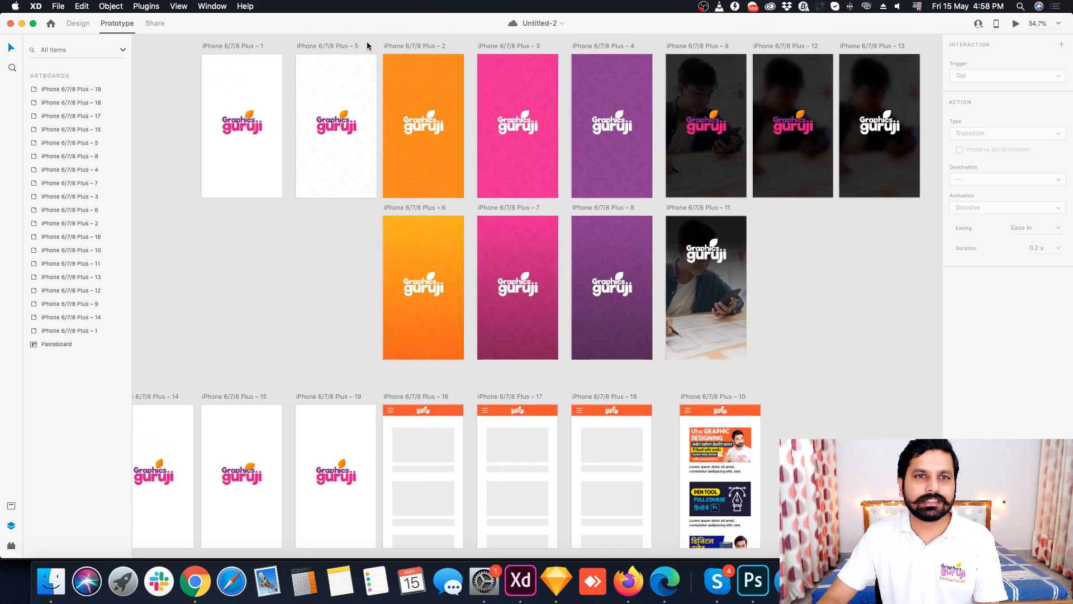
pyautogui.scroll(5, 367, 45)
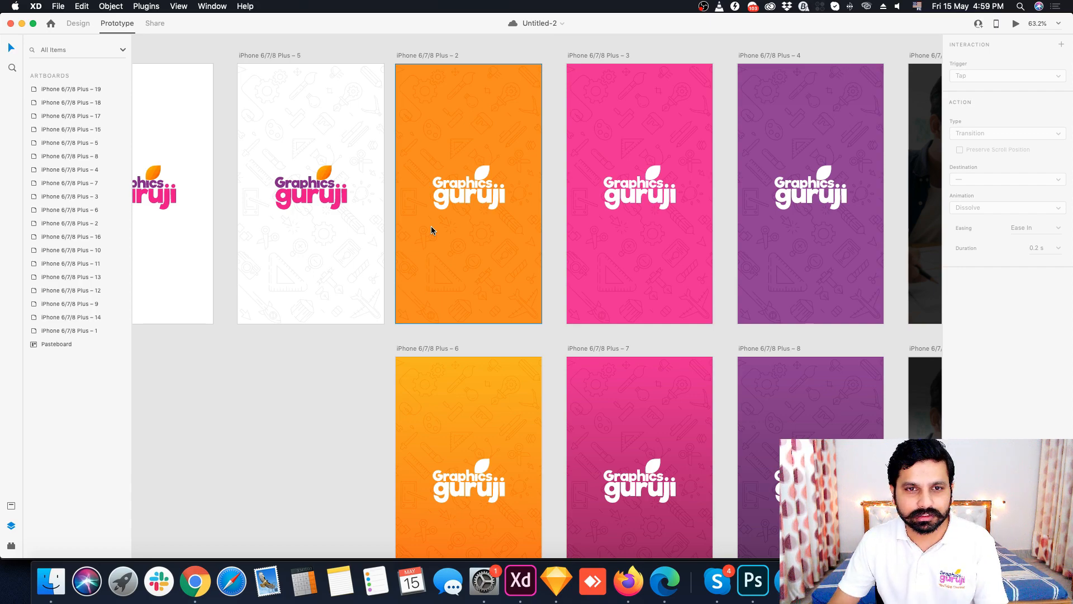
pyautogui.scroll(-6, 431, 230)
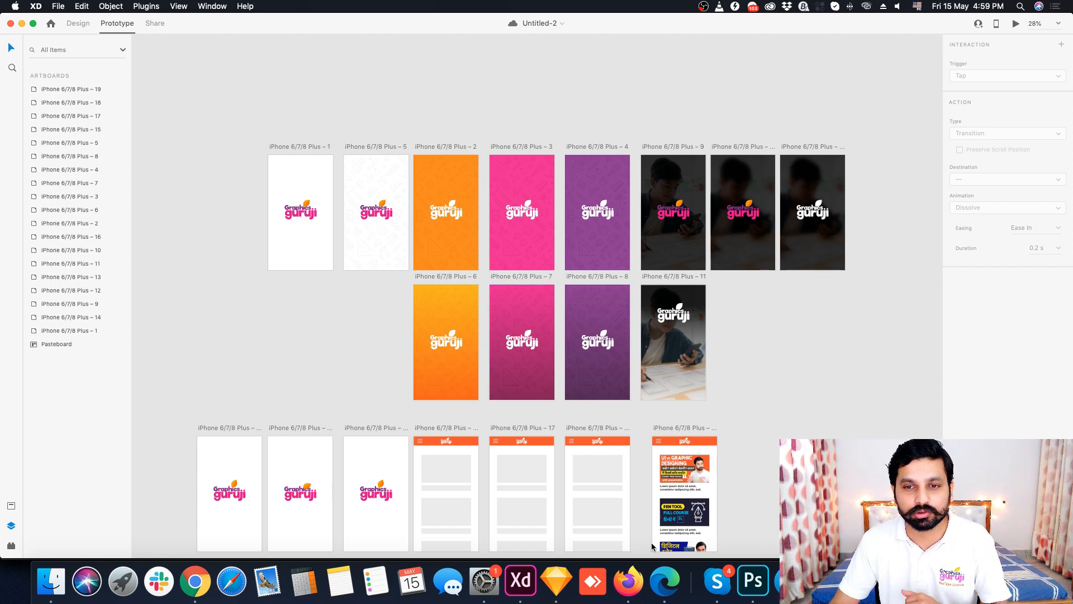
# Step: Switch to Microsoft Edge, open webgradients.com and browse its gradient collection
pyautogui.click(678, 586)
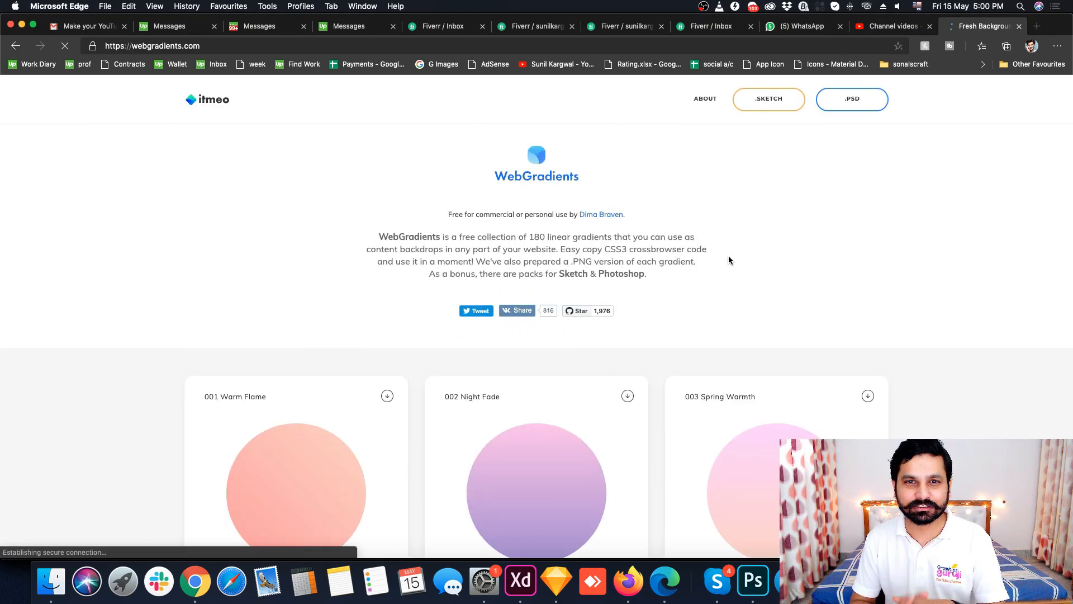
pyautogui.scroll(-5, 895, 308)
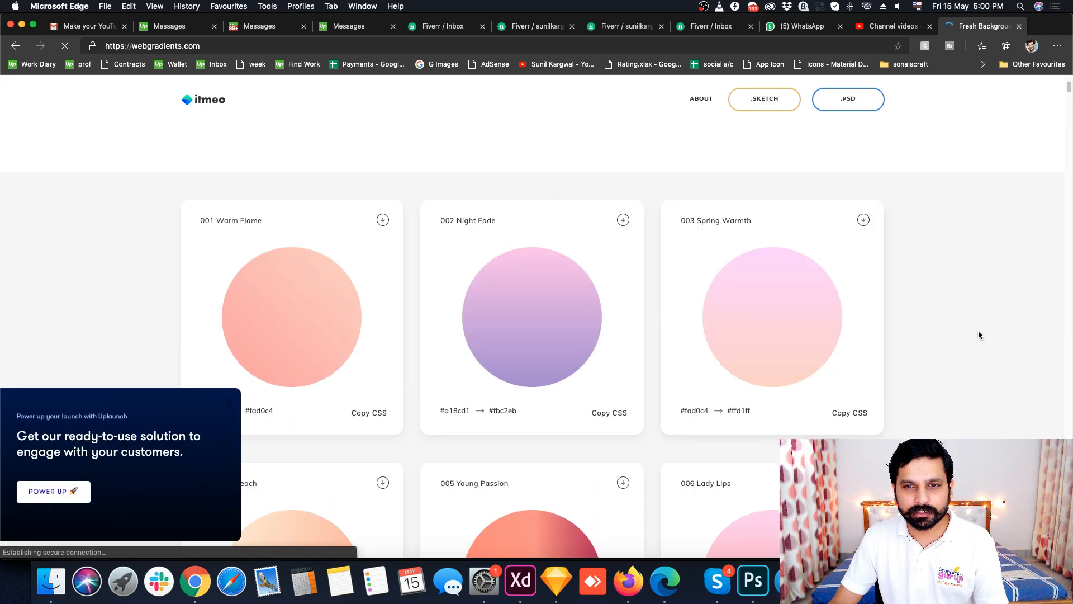
pyautogui.scroll(-10, 1007, 343)
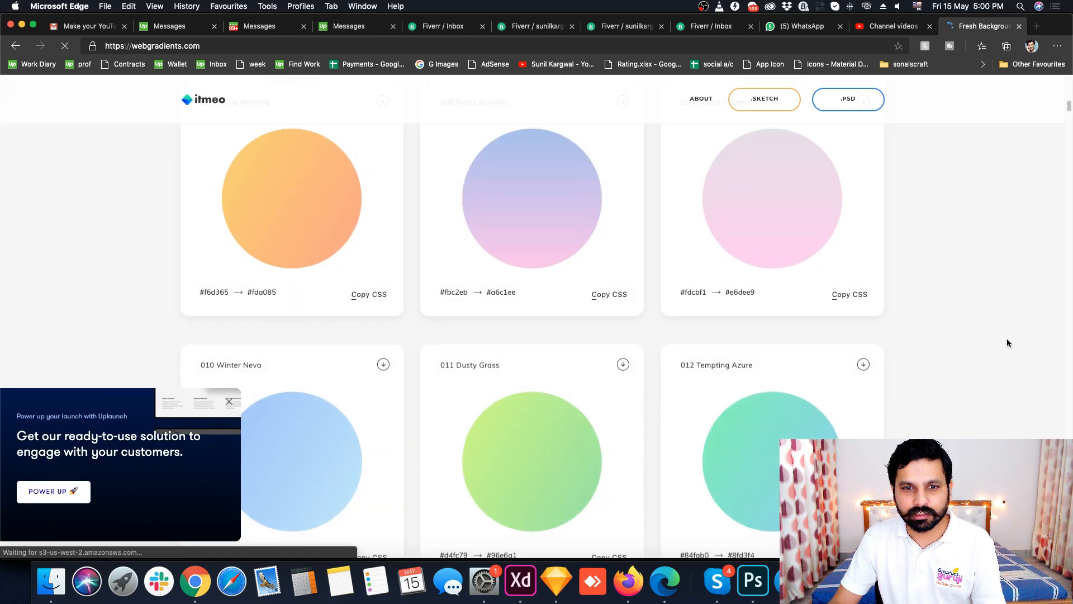
pyautogui.scroll(5, 1007, 339)
pyautogui.scroll(-6, 1008, 339)
pyautogui.scroll(-10, 1007, 339)
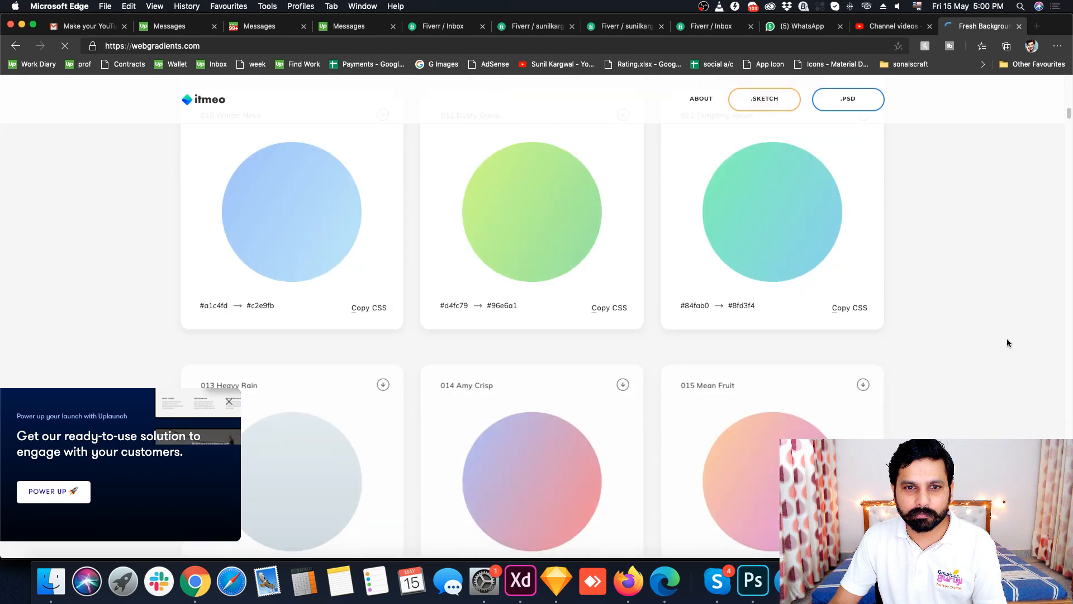
pyautogui.scroll(-9, 1007, 343)
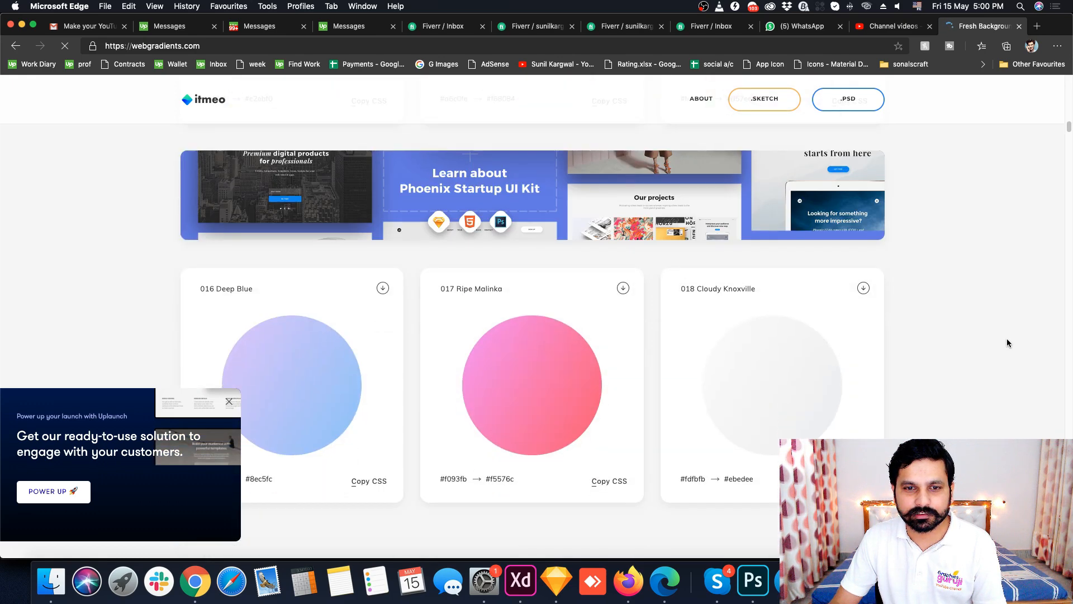
# Step: Browse the WebGradients swatches and examine the hex codes listed under gradients such as Ripe Malinka and Rainy Ashville
pyautogui.scroll(-9, 1007, 339)
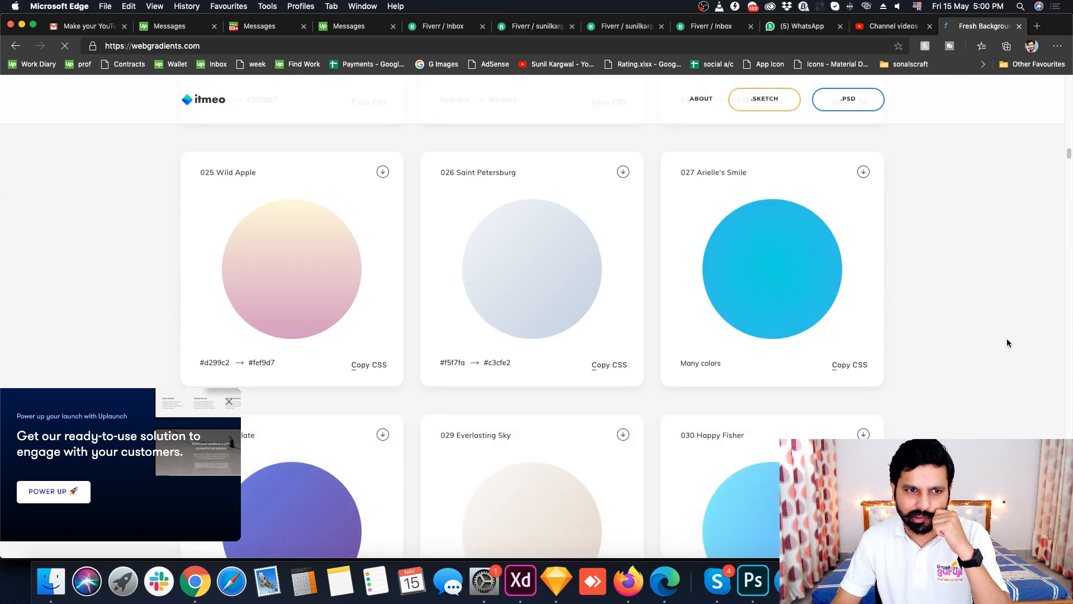
pyautogui.scroll(-6, 1007, 343)
pyautogui.scroll(10, 1008, 342)
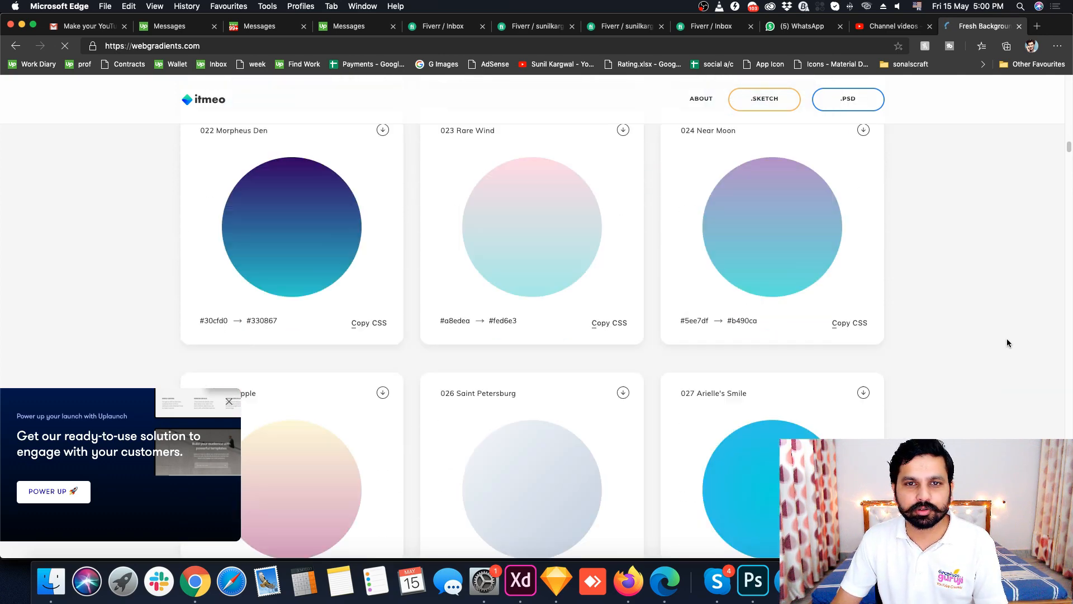
pyautogui.scroll(10, 1008, 343)
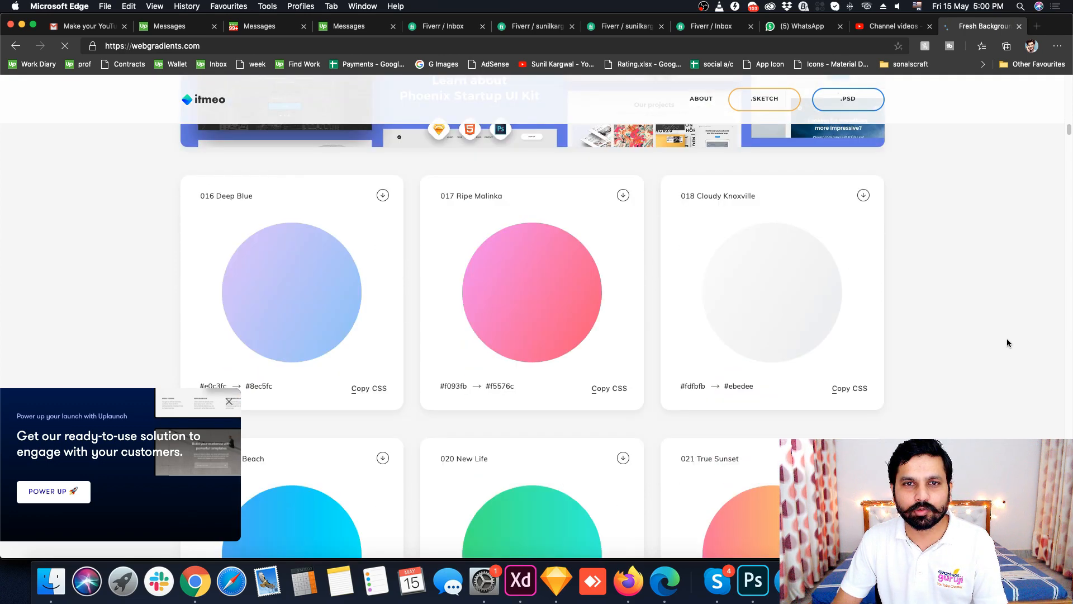
pyautogui.doubleClick(457, 387)
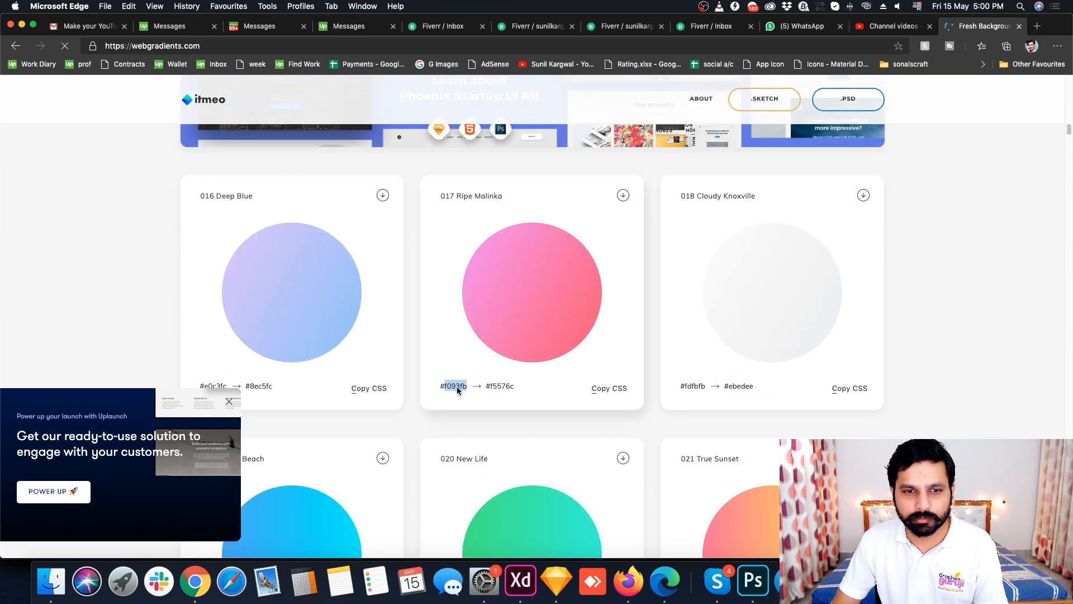
pyautogui.tripleClick(458, 387)
pyautogui.click(459, 387)
pyautogui.moveTo(467, 387); pyautogui.dragTo(439, 388)
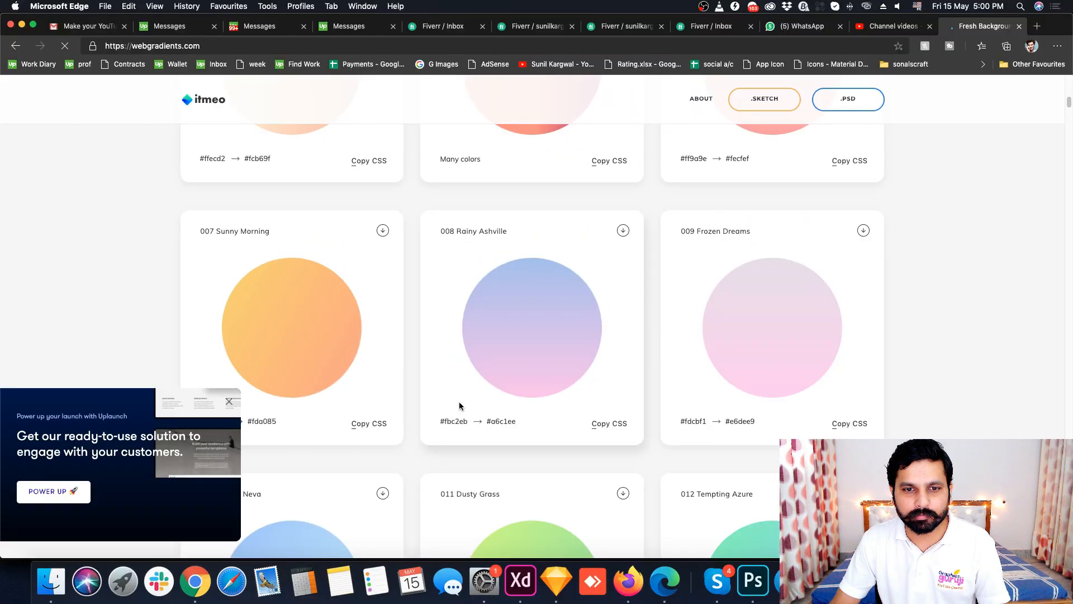
pyautogui.moveTo(467, 422); pyautogui.dragTo(432, 421)
pyautogui.scroll(5, 496, 412)
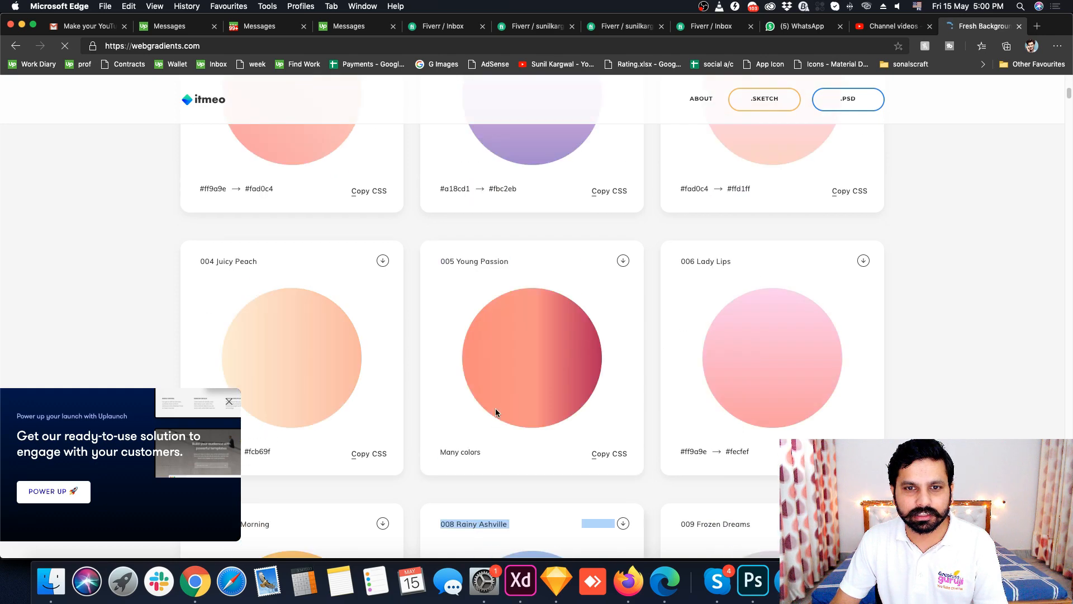
pyautogui.scroll(4, 476, 417)
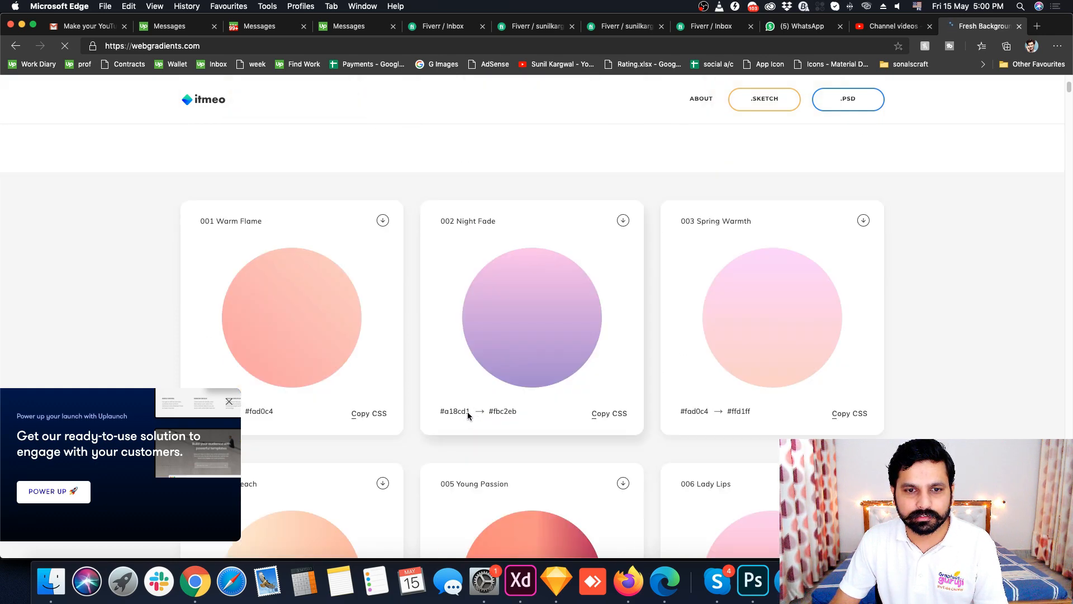
# Step: Copy Night Fade's colour #a18cd1, switch to Adobe XD and apply it to the lower gradient stop of artboard 6's fill
pyautogui.moveTo(470, 412); pyautogui.dragTo(441, 411)
pyautogui.press('super+c')
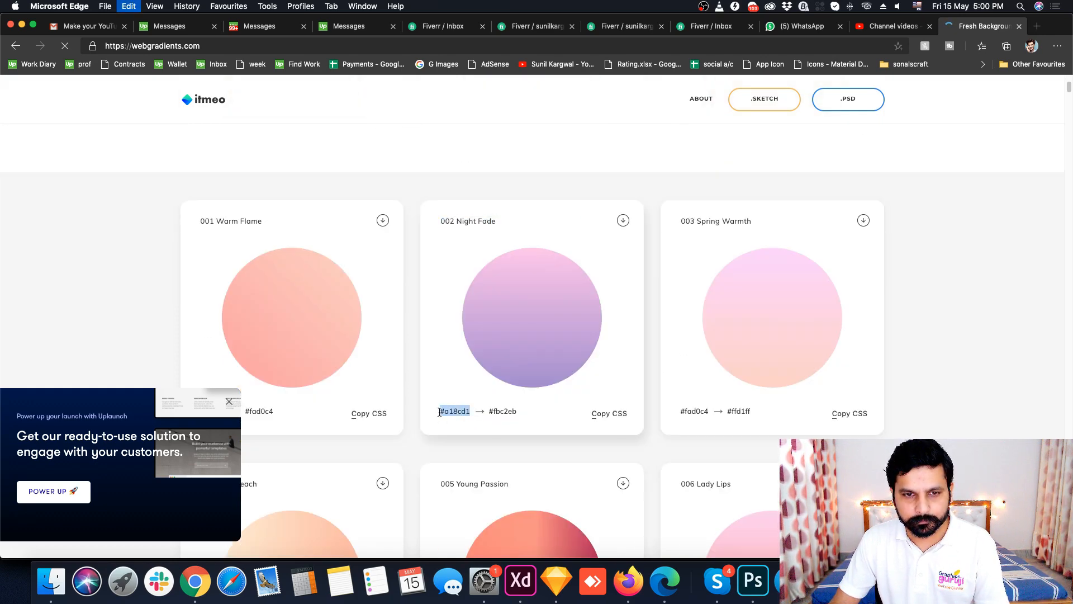
pyautogui.press('super+Tab')
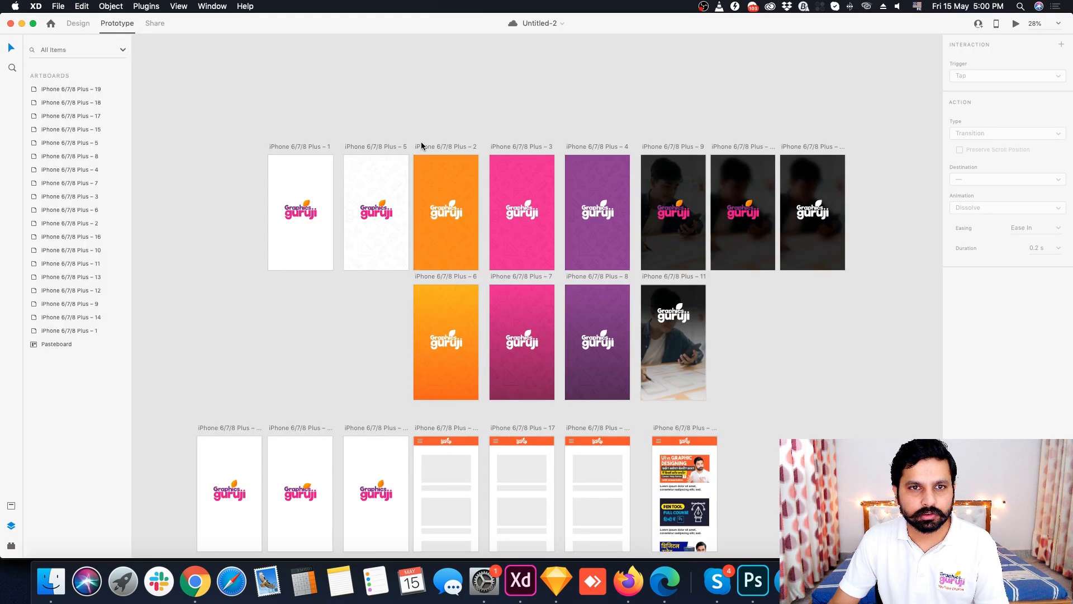
pyautogui.click(416, 288)
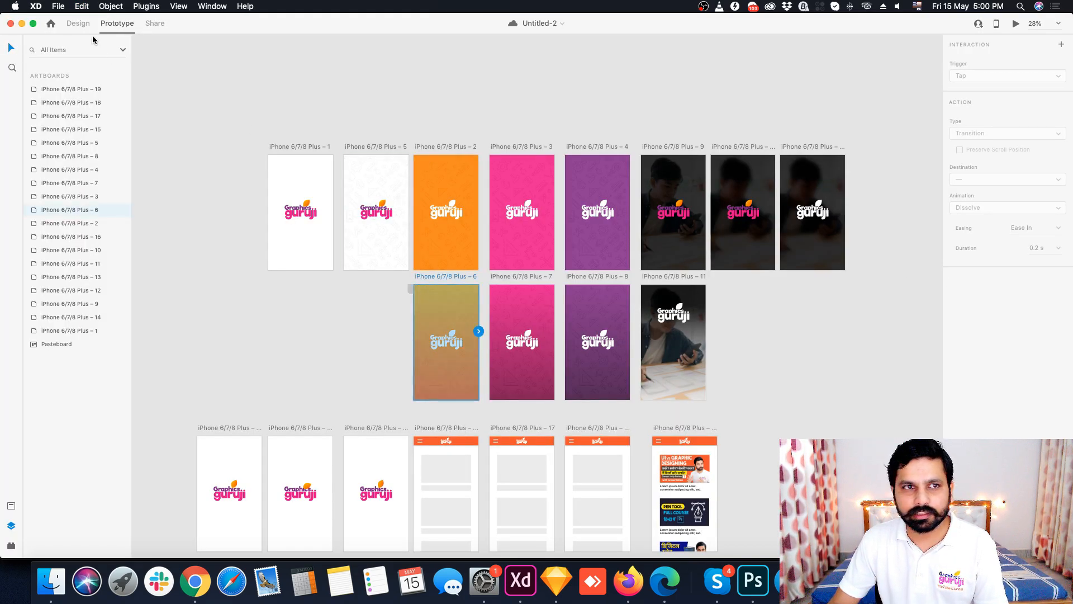
pyautogui.click(78, 23)
pyautogui.click(971, 305)
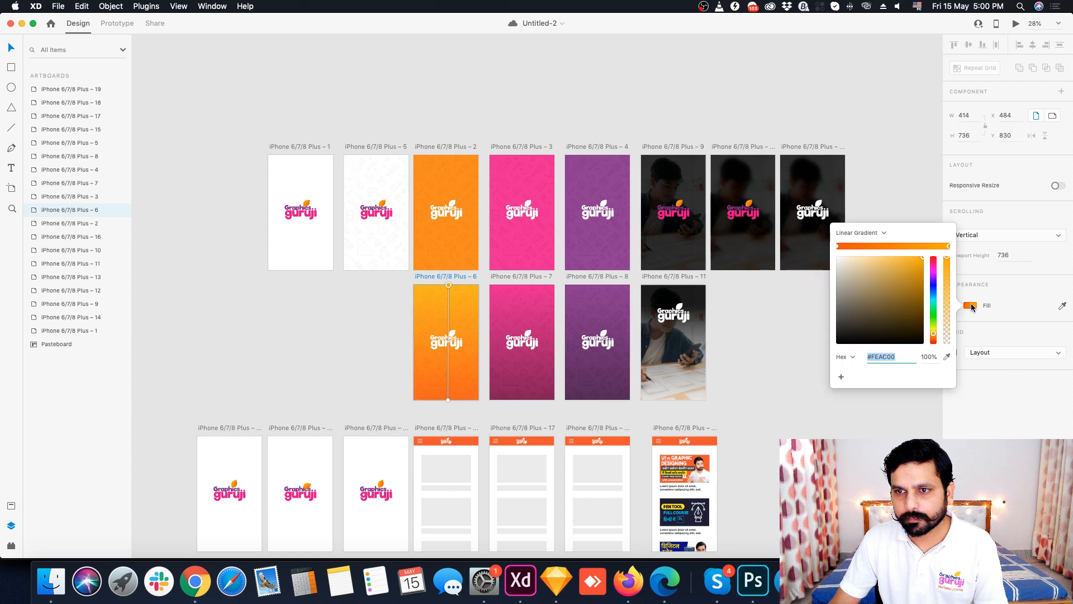
pyautogui.click(837, 246)
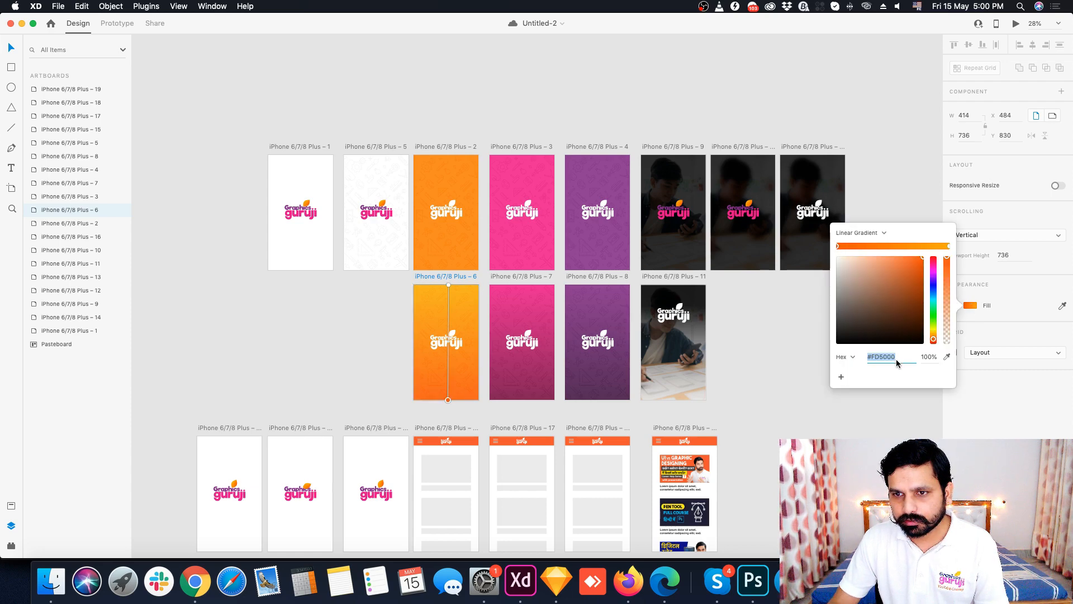
pyautogui.press('super+v')
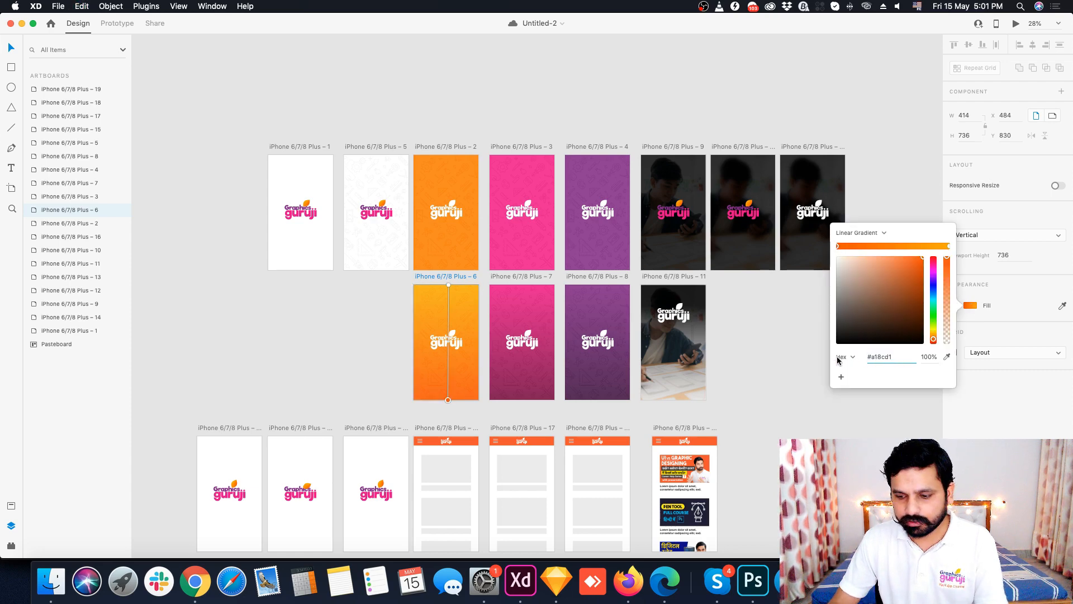
pyautogui.press('Return')
# Step: Copy Night Fade's second colour #fbc2eb from the Edge page and apply it to the upper gradient stop of artboard 6 in Adobe XD
pyautogui.press('super+Tab')
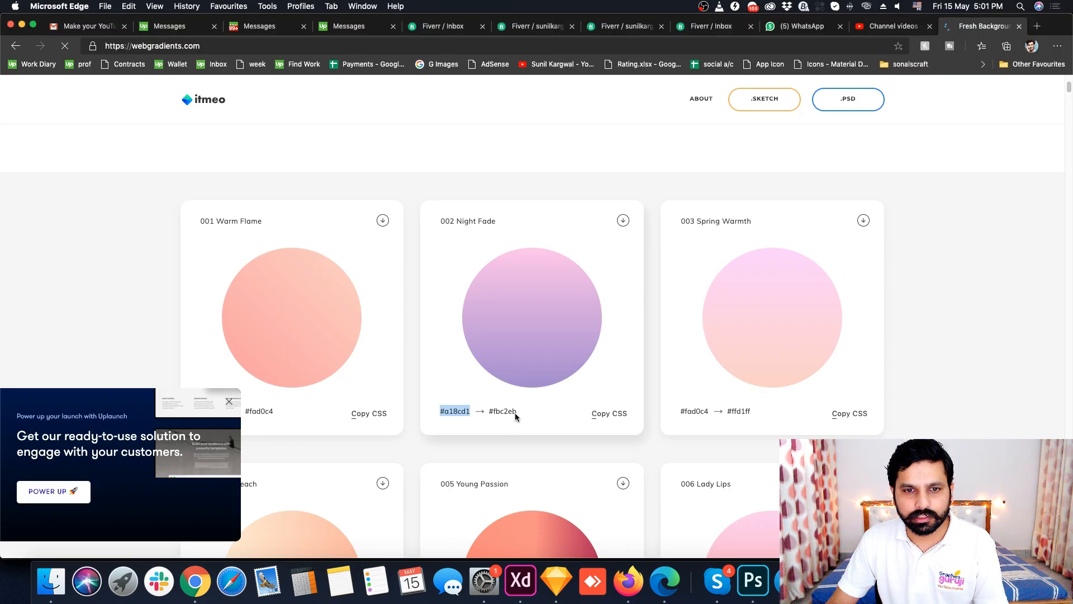
pyautogui.moveTo(517, 415); pyautogui.dragTo(488, 413)
pyautogui.click(497, 413)
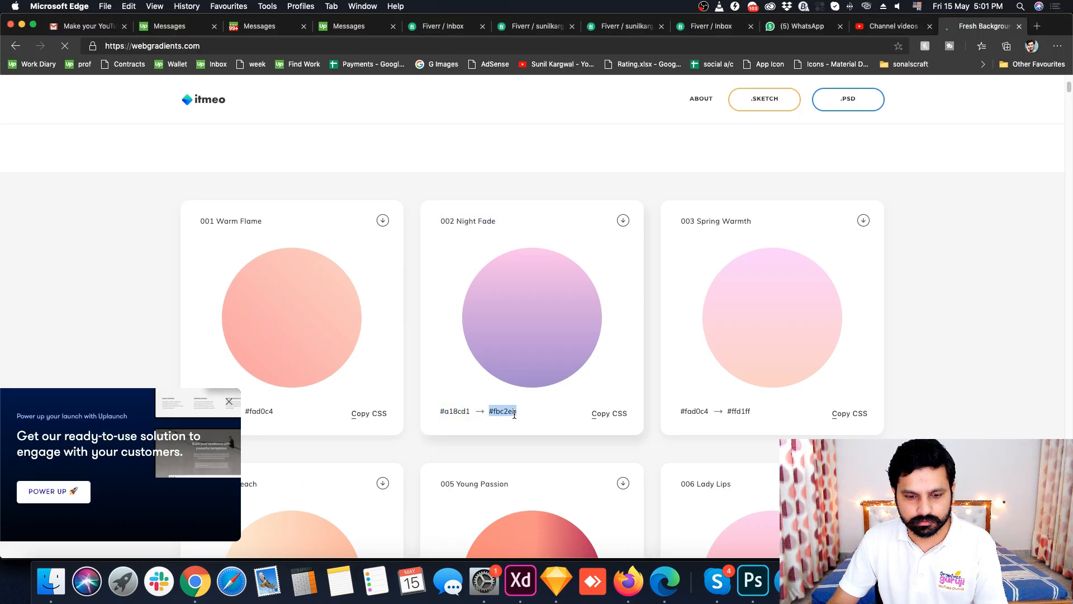
pyautogui.press('super+Tab')
pyautogui.click(949, 246)
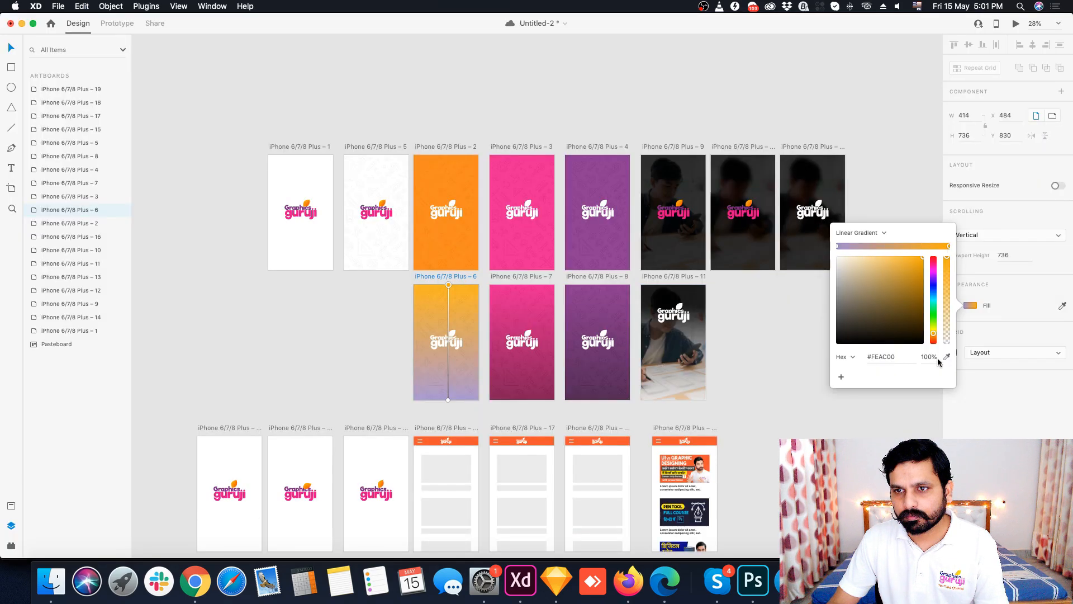
pyautogui.click(889, 357)
pyautogui.press('super+v')
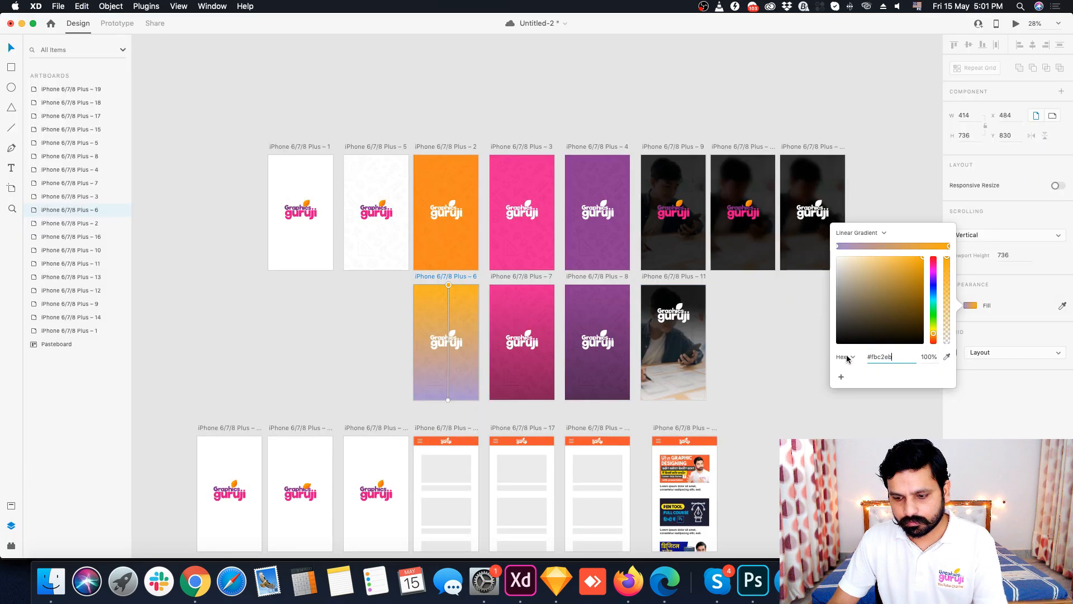
pyautogui.press('Return')
pyautogui.click(321, 335)
# Step: Inspect the recoloured splash artboard 6 up close and compare it with the neighbouring splash artboards
pyautogui.scroll(5, 478, 287)
pyautogui.scroll(5, 479, 286)
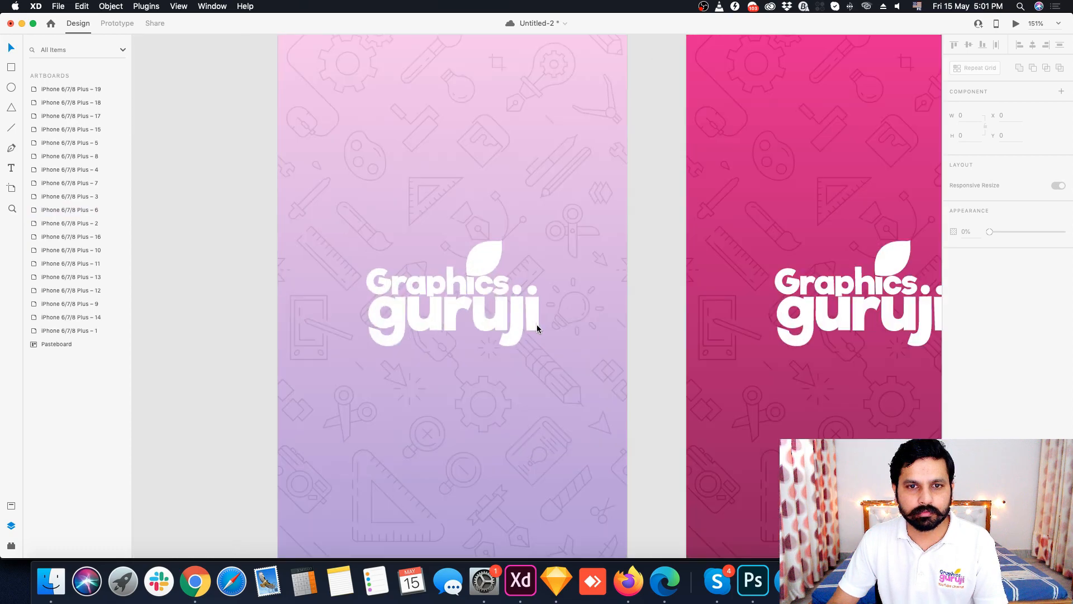
pyautogui.scroll(-5, 537, 324)
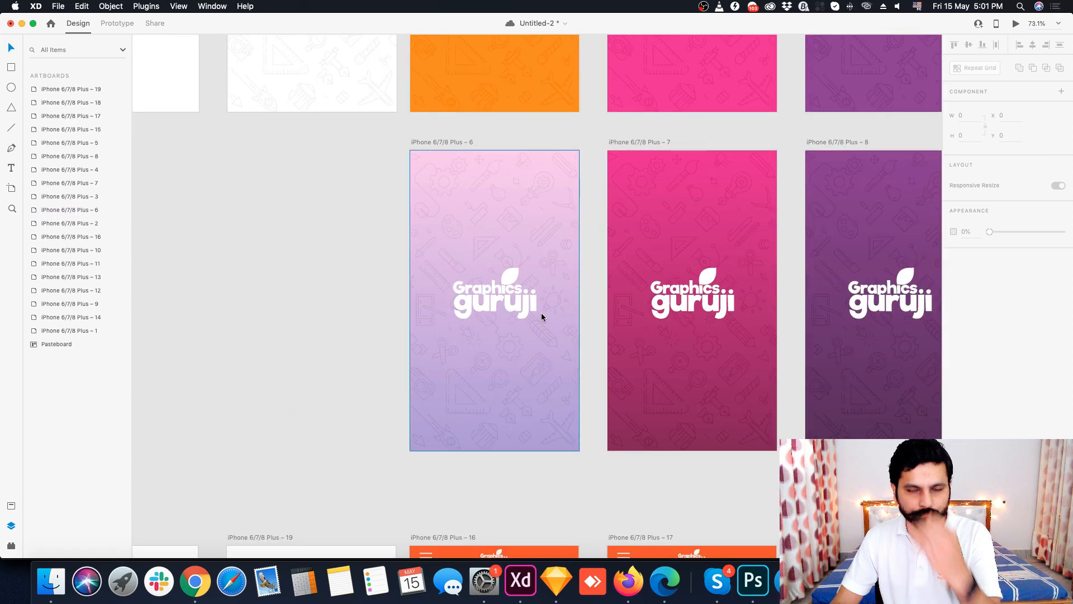
pyautogui.scroll(4, 531, 297)
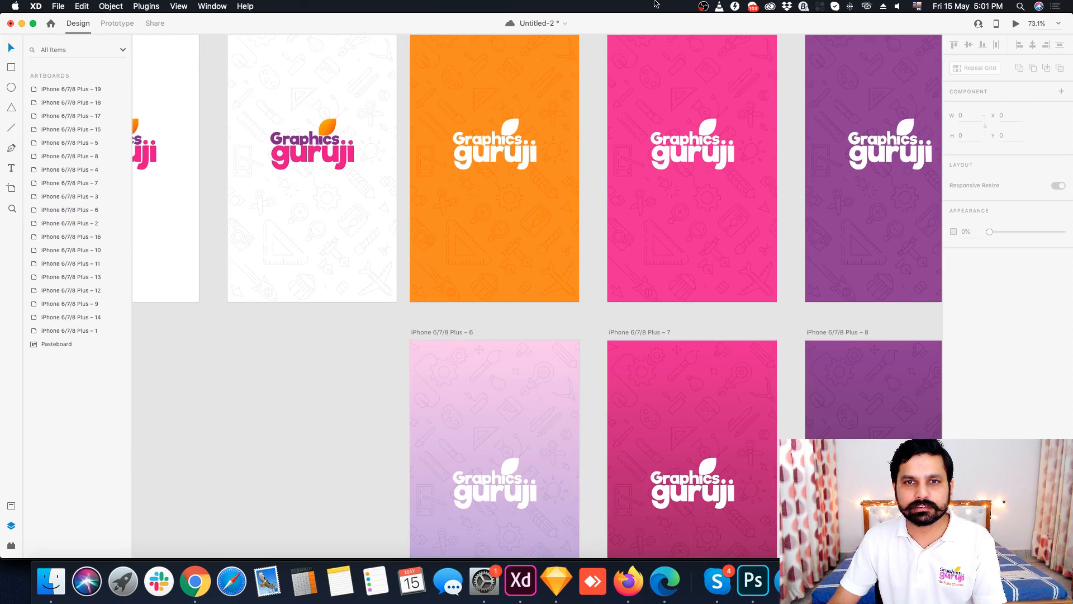
pyautogui.scroll(-4, 618, 383)
pyautogui.scroll(2, 575, 350)
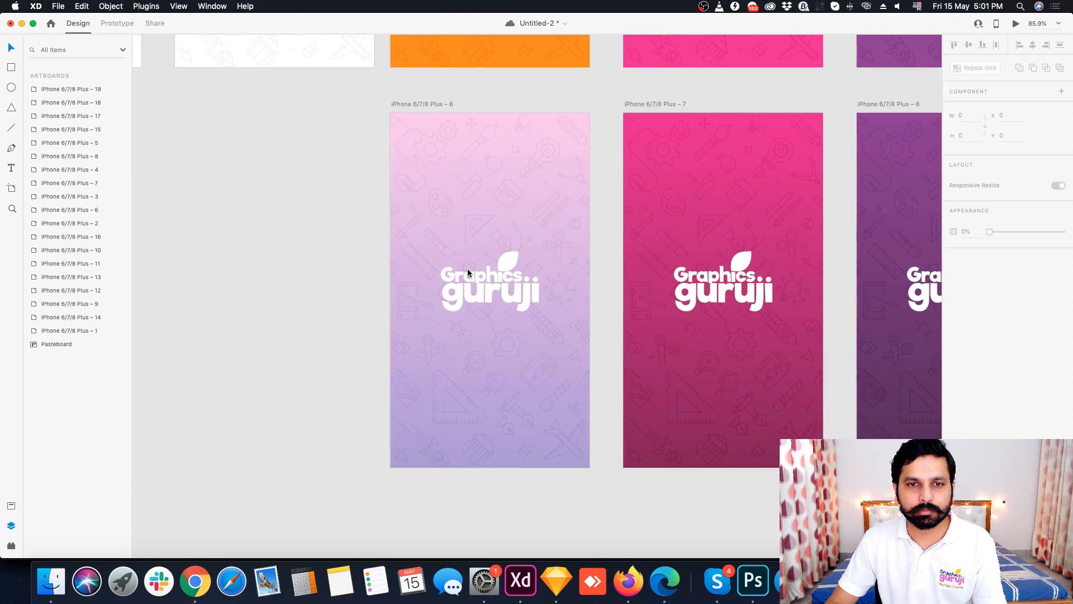
# Step: Switch to Microsoft Edge and look through more WebGradients swatches, returning to the site's introduction
pyautogui.press('super+Tab')
pyautogui.scroll(-5, 541, 313)
pyautogui.scroll(-8, 541, 315)
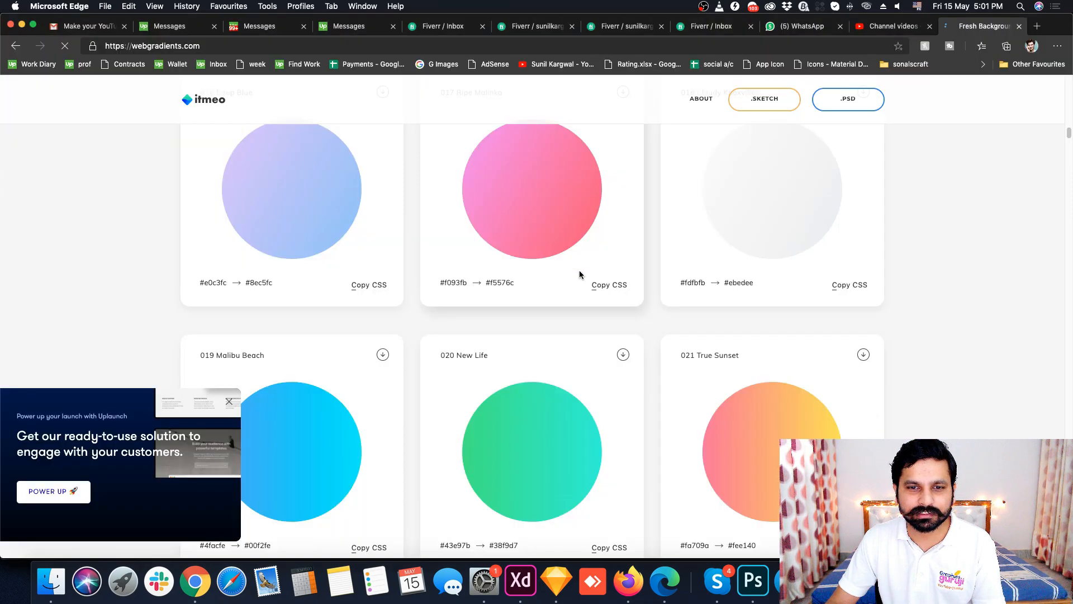
pyautogui.scroll(-20, 580, 274)
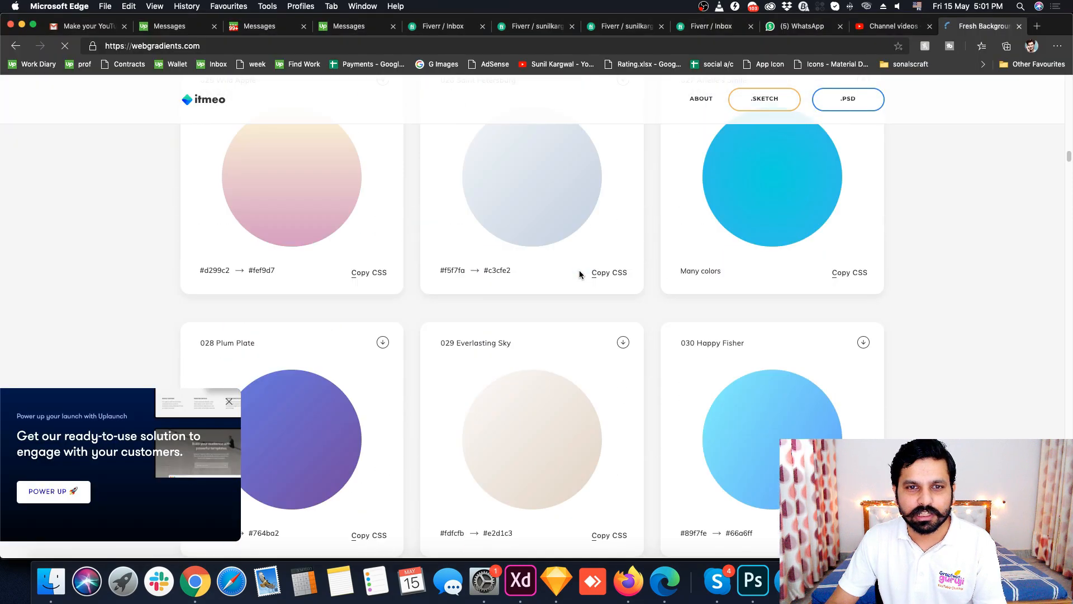
pyautogui.scroll(19, 579, 274)
pyautogui.scroll(20, 580, 274)
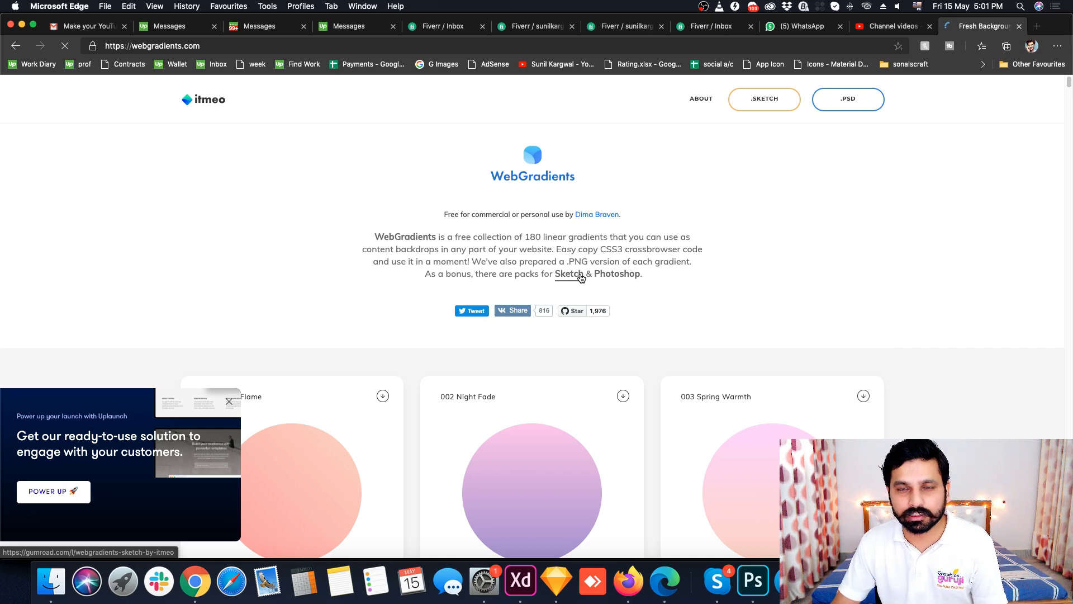
# Step: Switch back to Adobe XD and review all the splash, placeholder and home screen artboards together
pyautogui.press('super+Tab')
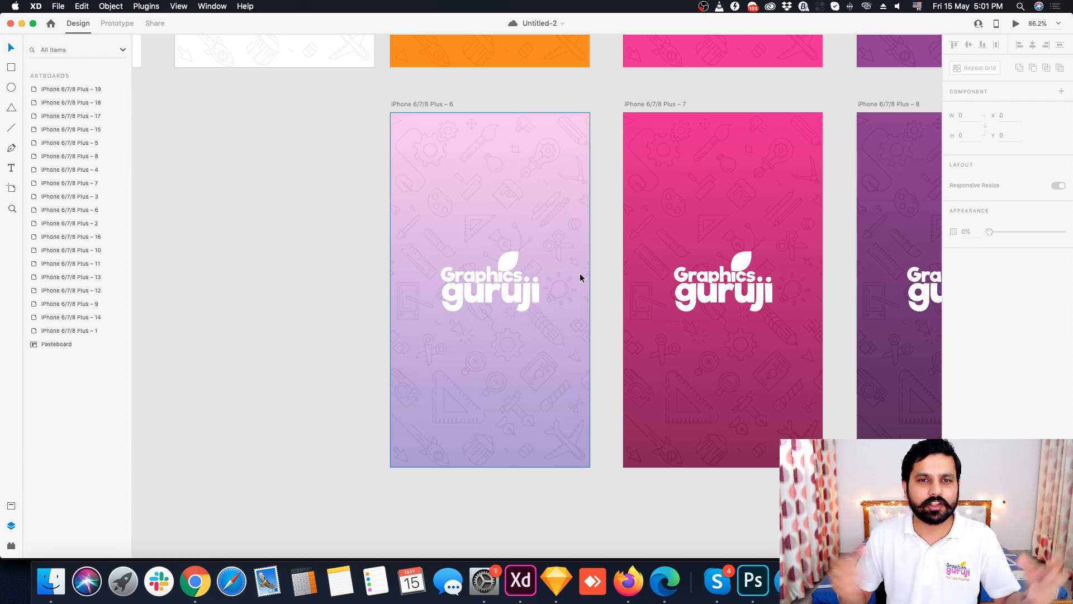
pyautogui.scroll(-5, 580, 273)
pyautogui.scroll(-4, 502, 275)
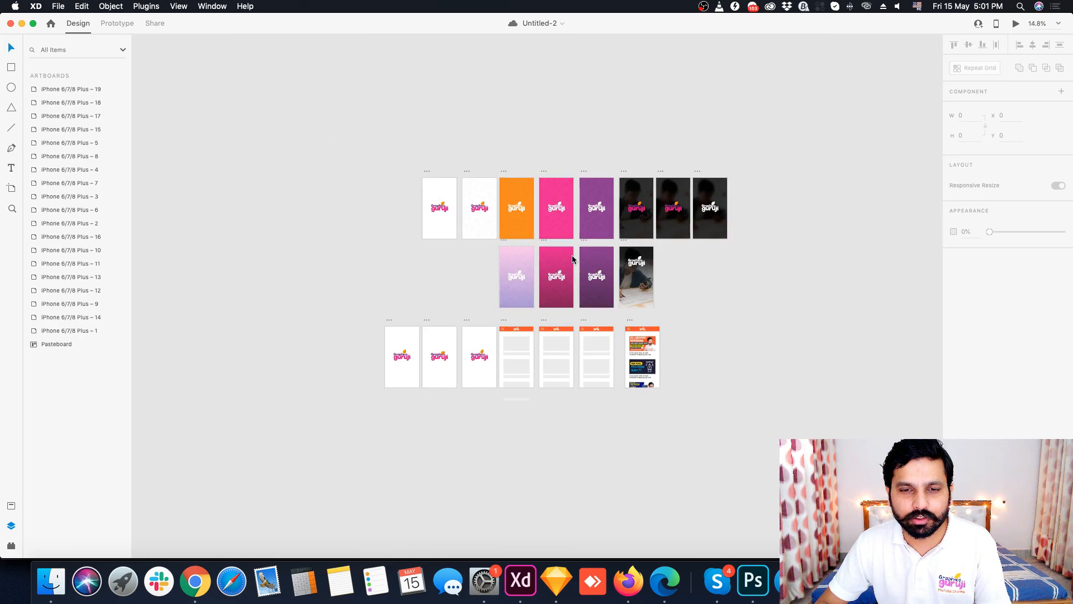
pyautogui.scroll(3, 545, 285)
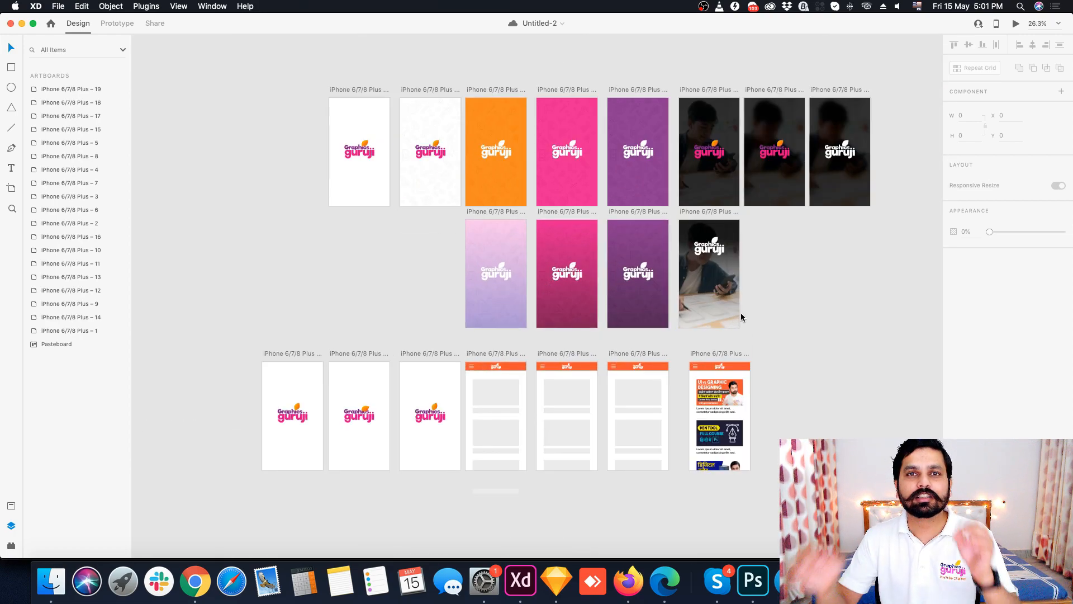